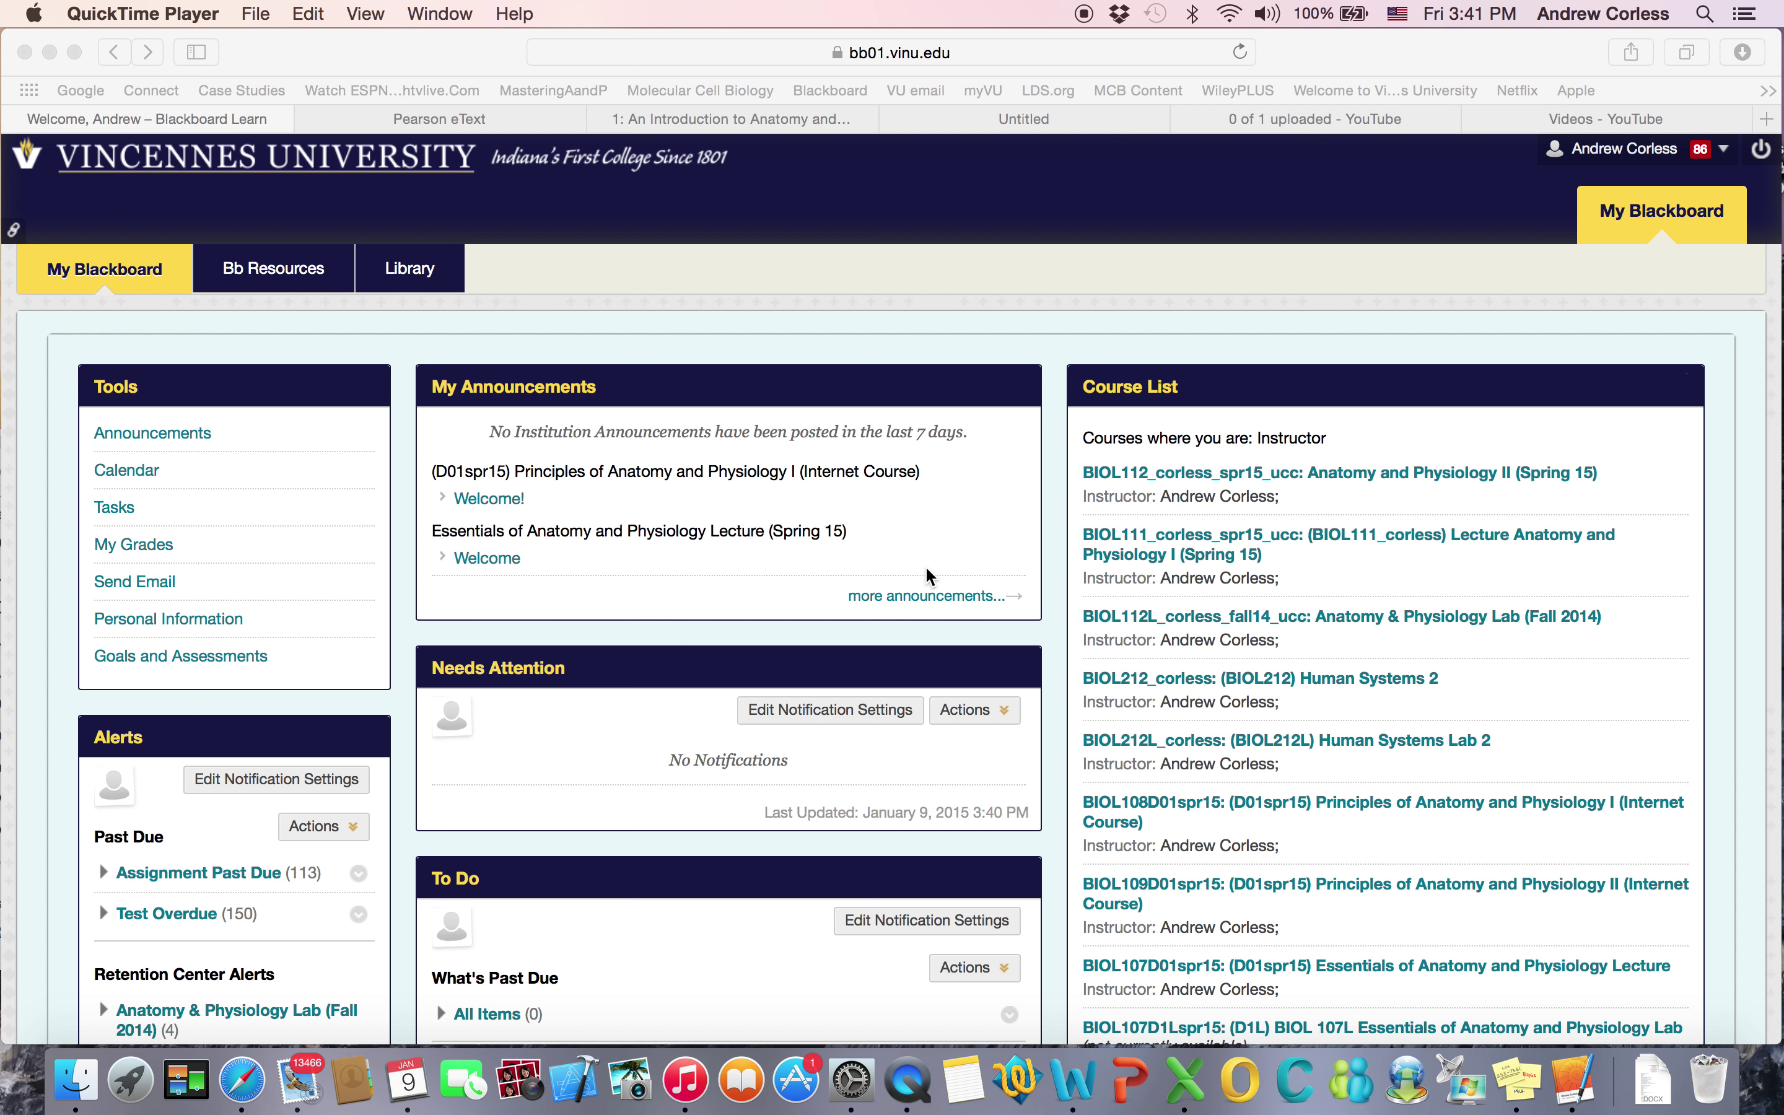
# Step: Open the BIOL107D1Lspr15 BIOL 107L lab course from the Course List and go to Syllabus/Schedule
pyautogui.scroll(-1, 1229, 516)
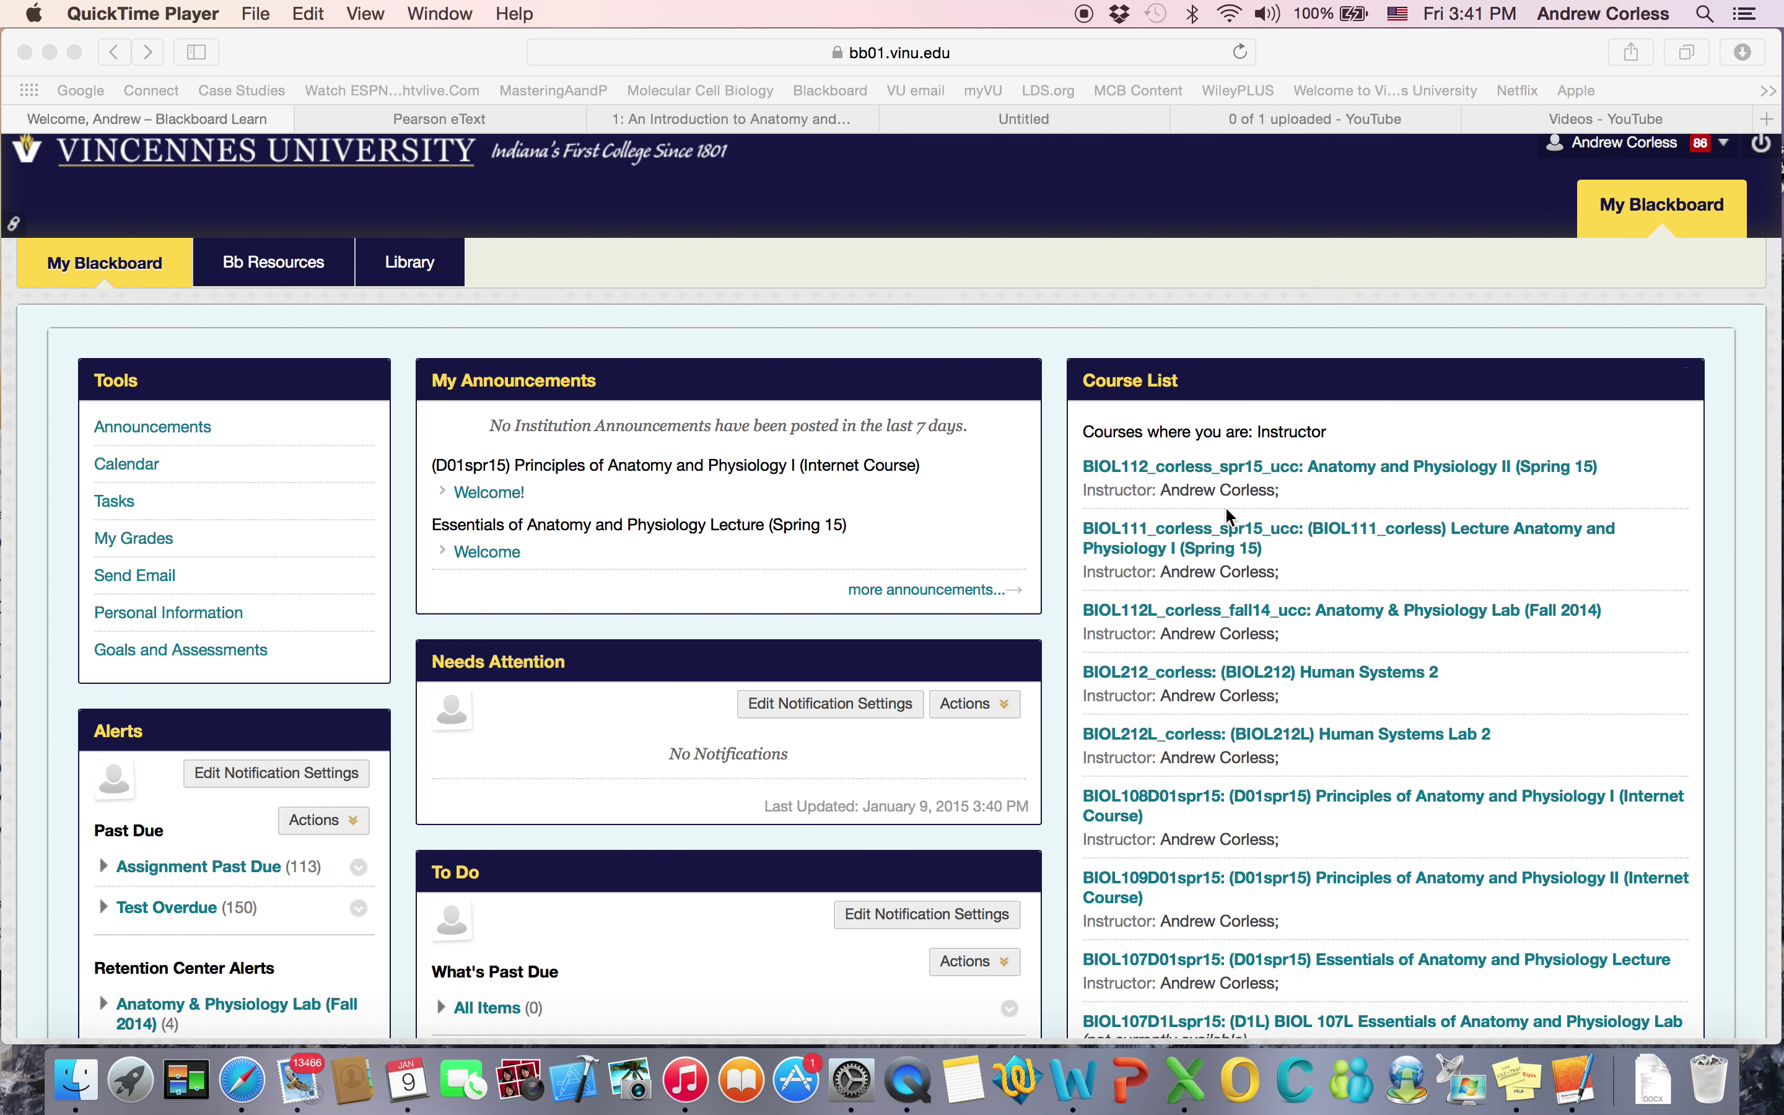
pyautogui.scroll(-5, 1228, 516)
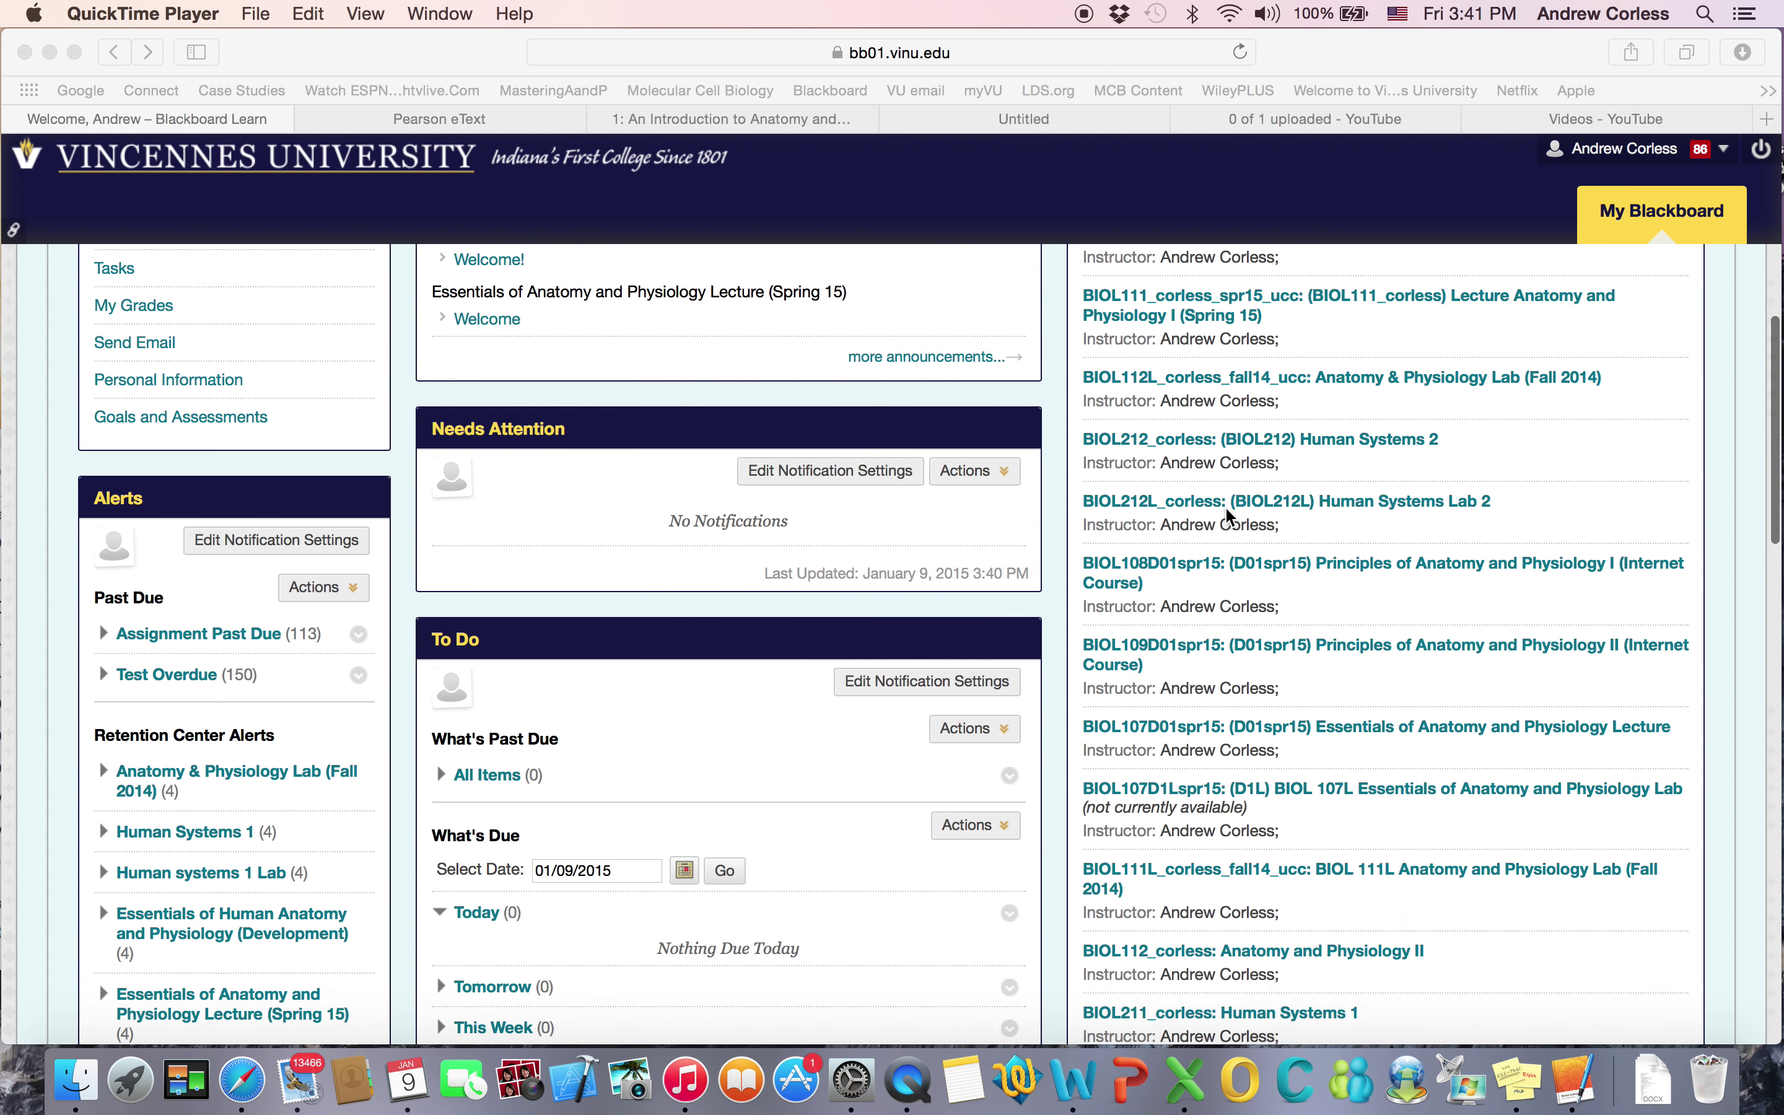
pyautogui.click(1209, 789)
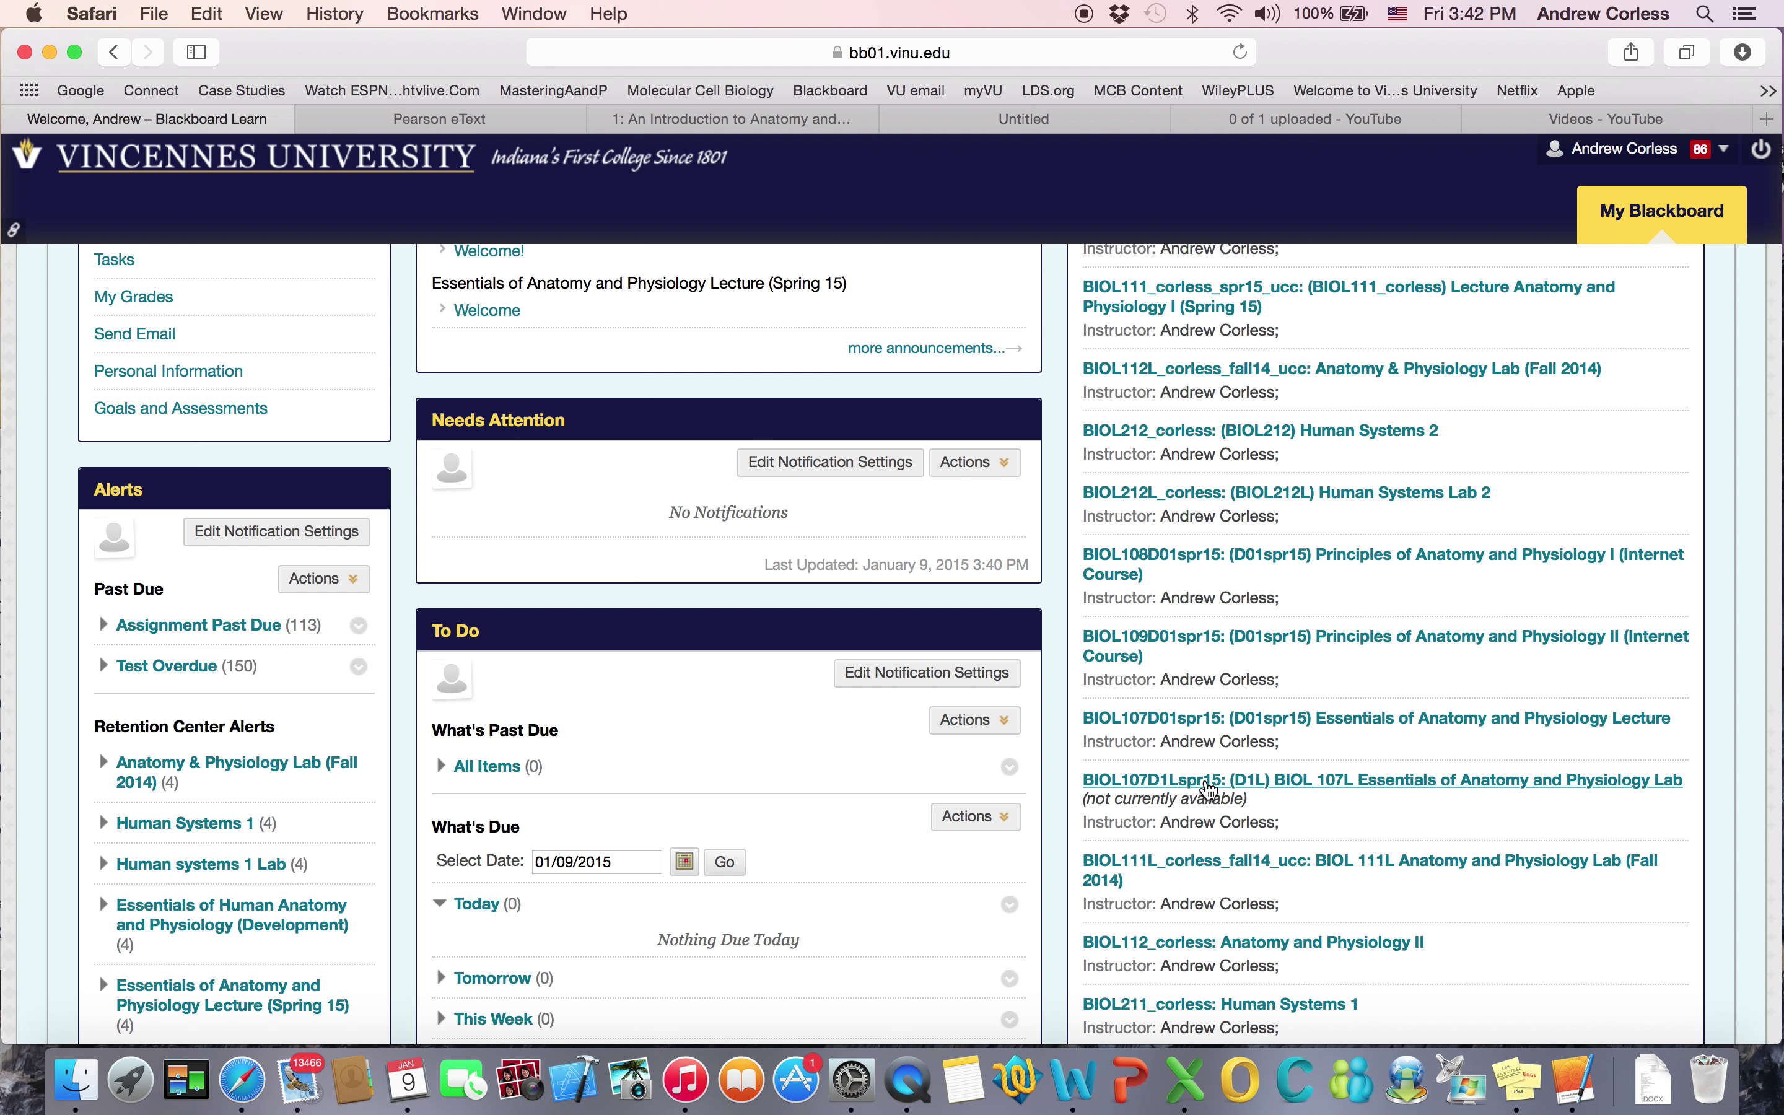
pyautogui.click(1209, 787)
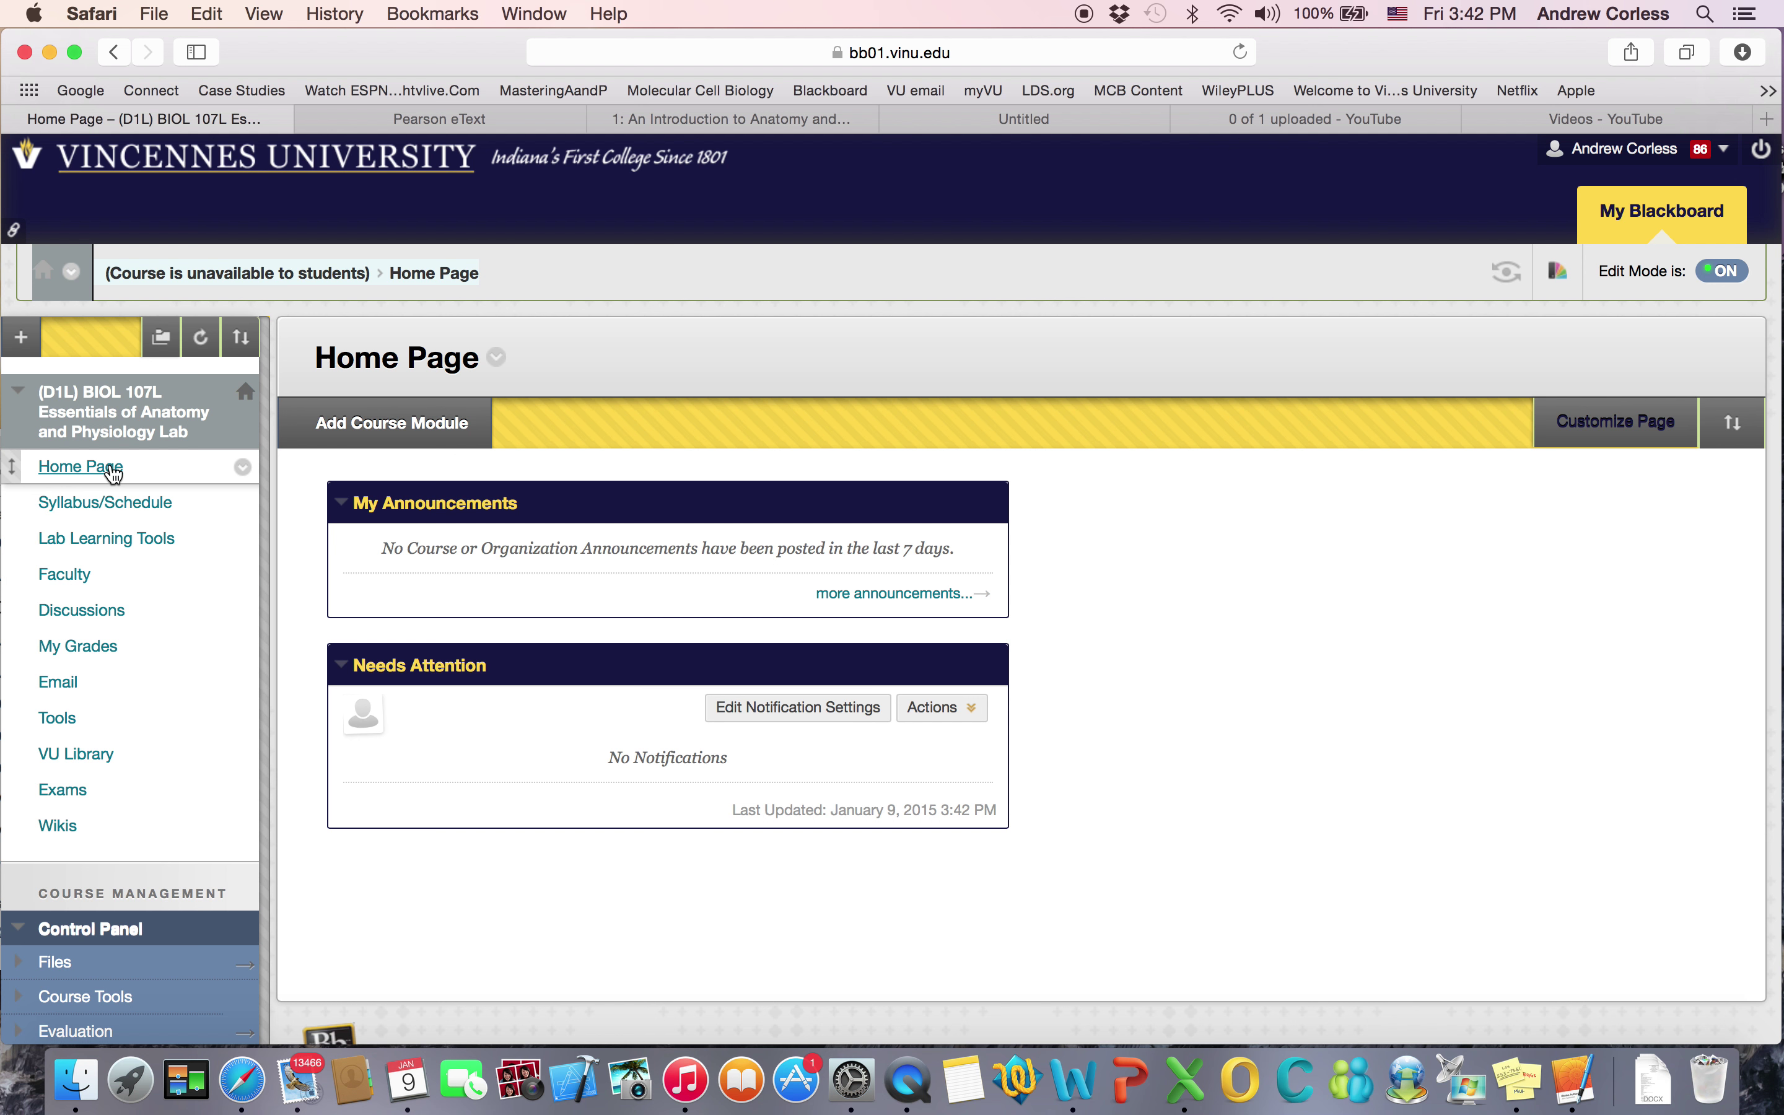
pyautogui.click(125, 504)
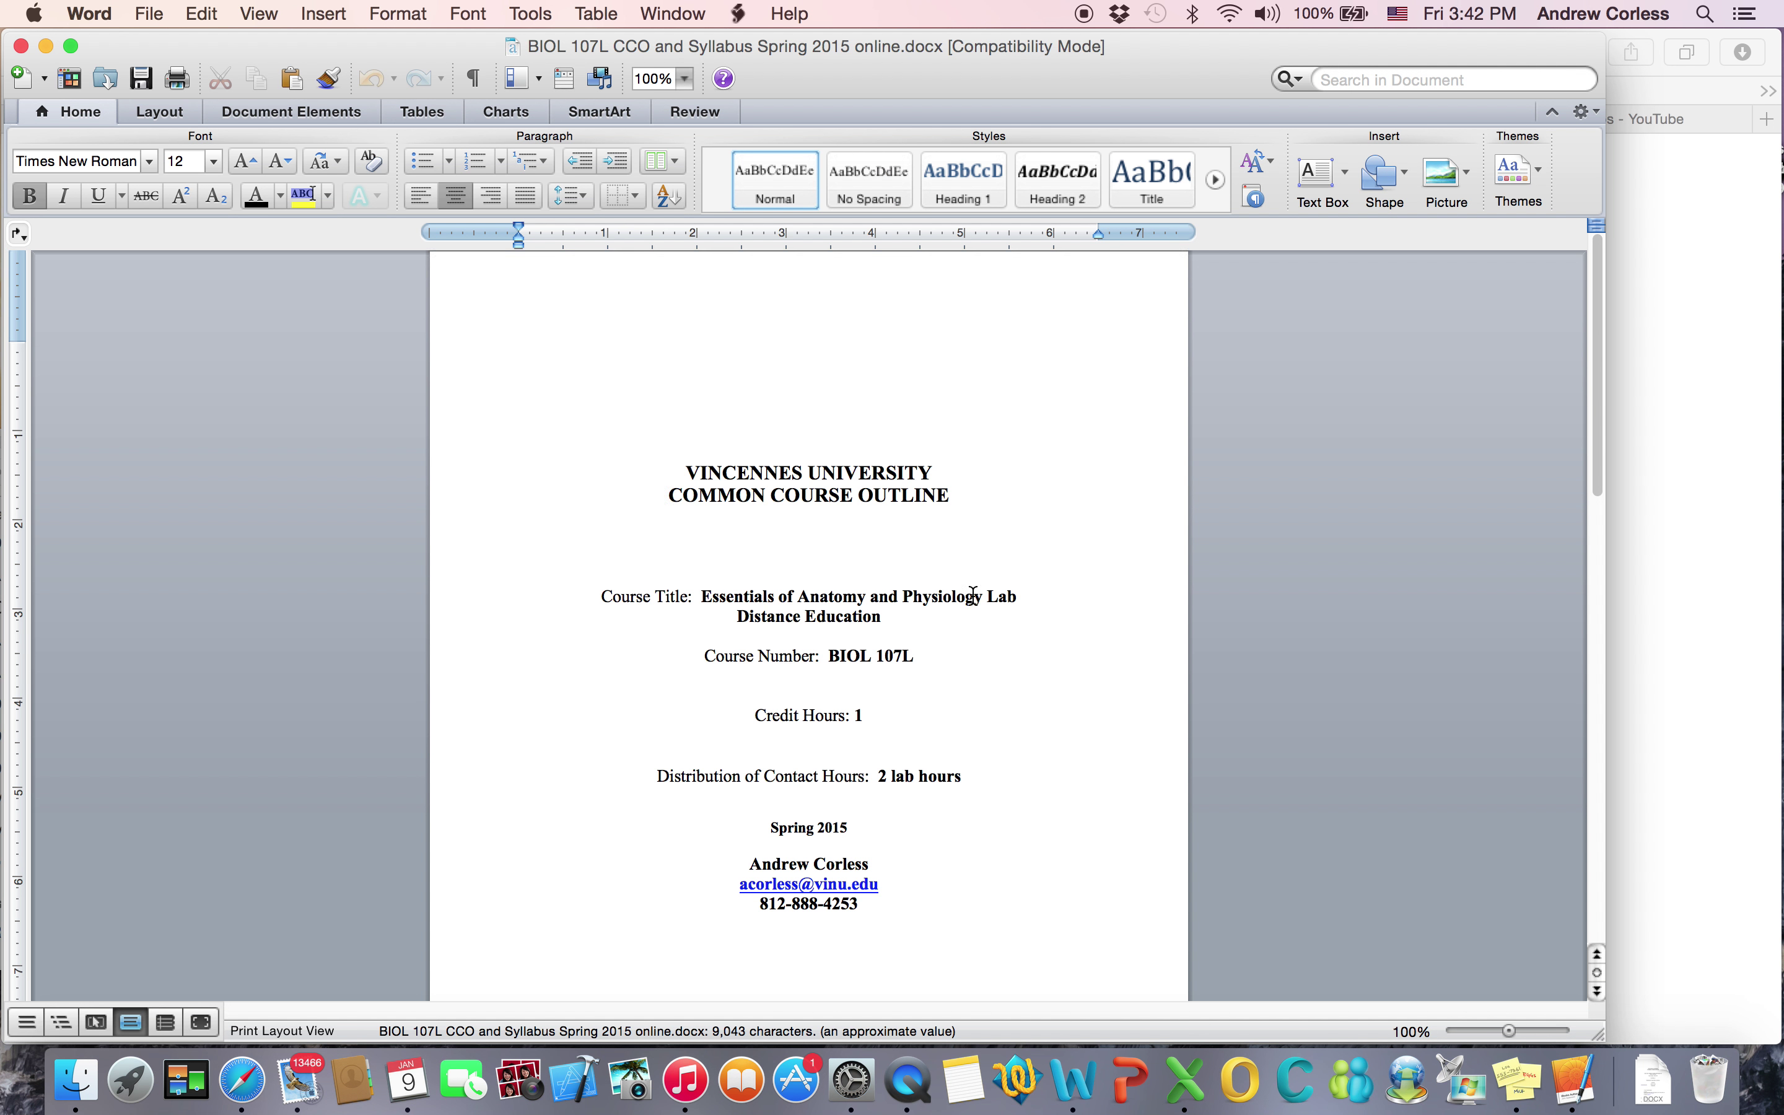
# Step: Scroll the syllabus past the title page to sections I–V, from catalog description to course outcomes
pyautogui.scroll(-1, 974, 596)
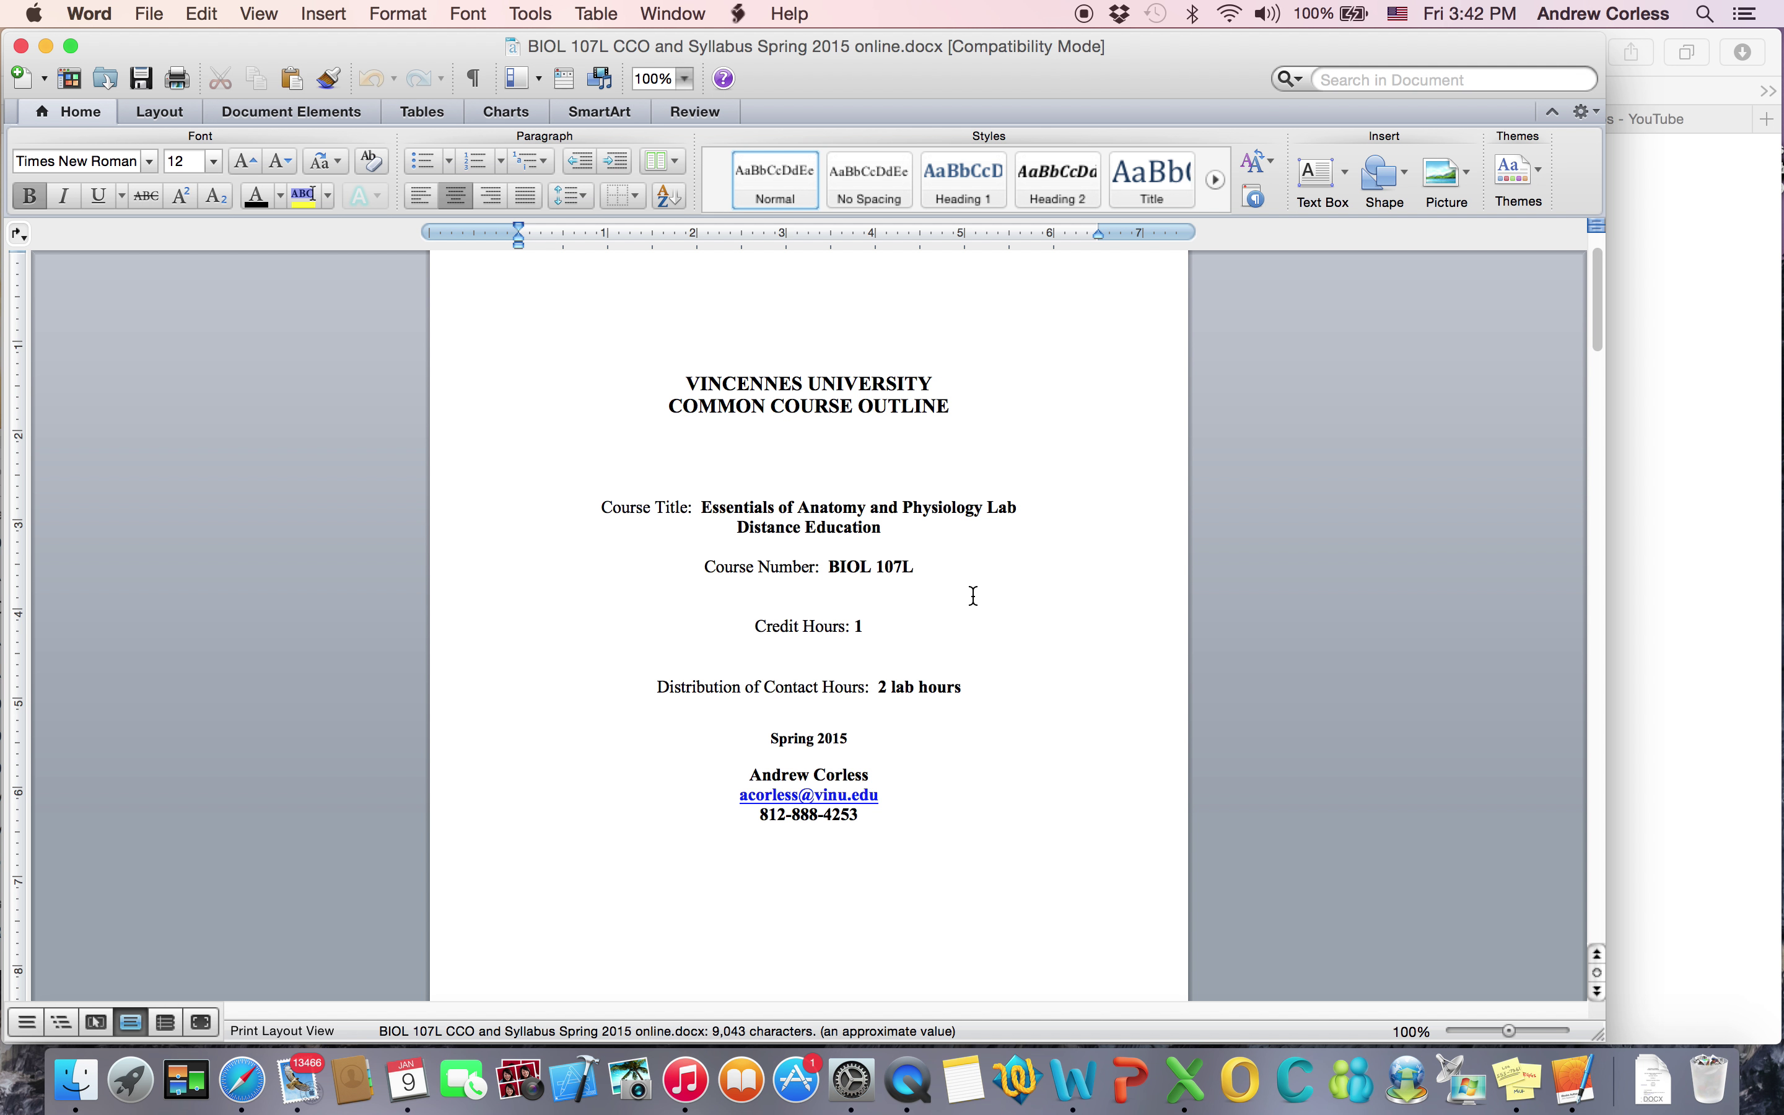
pyautogui.scroll(-4, 973, 597)
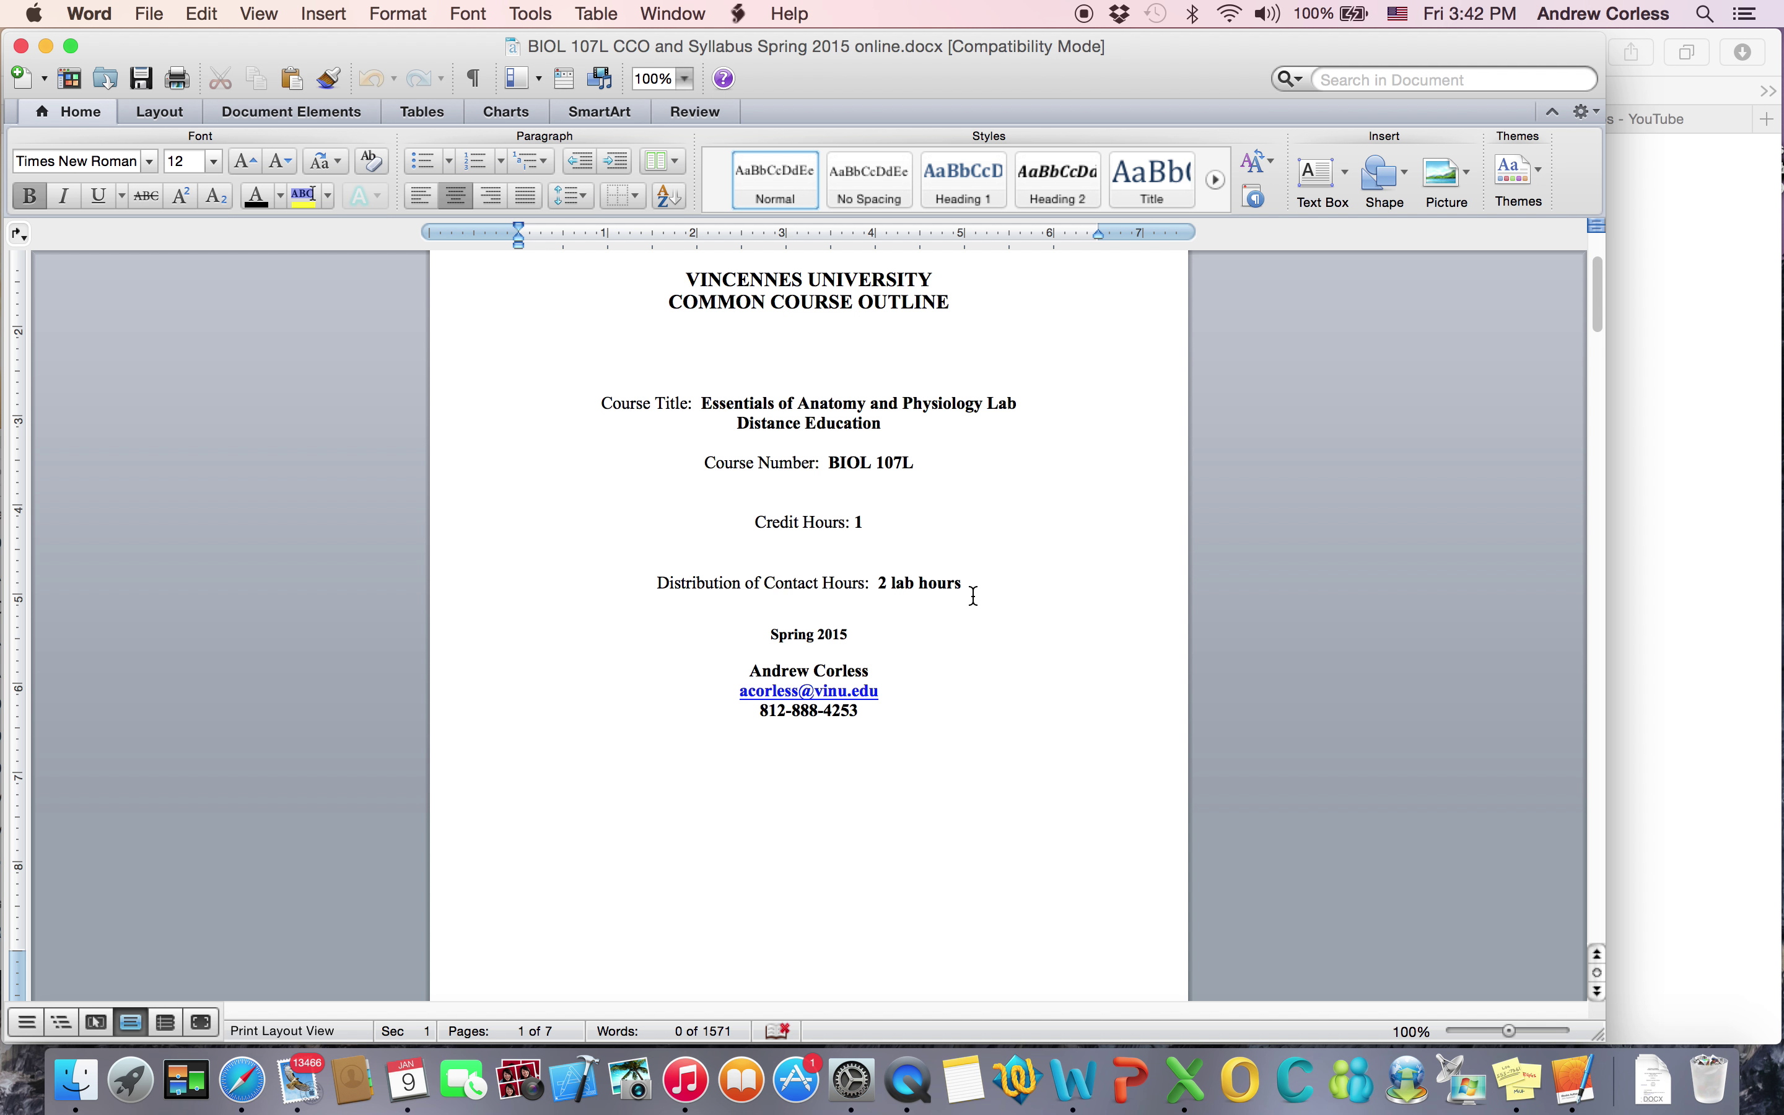
pyautogui.scroll(-4, 974, 596)
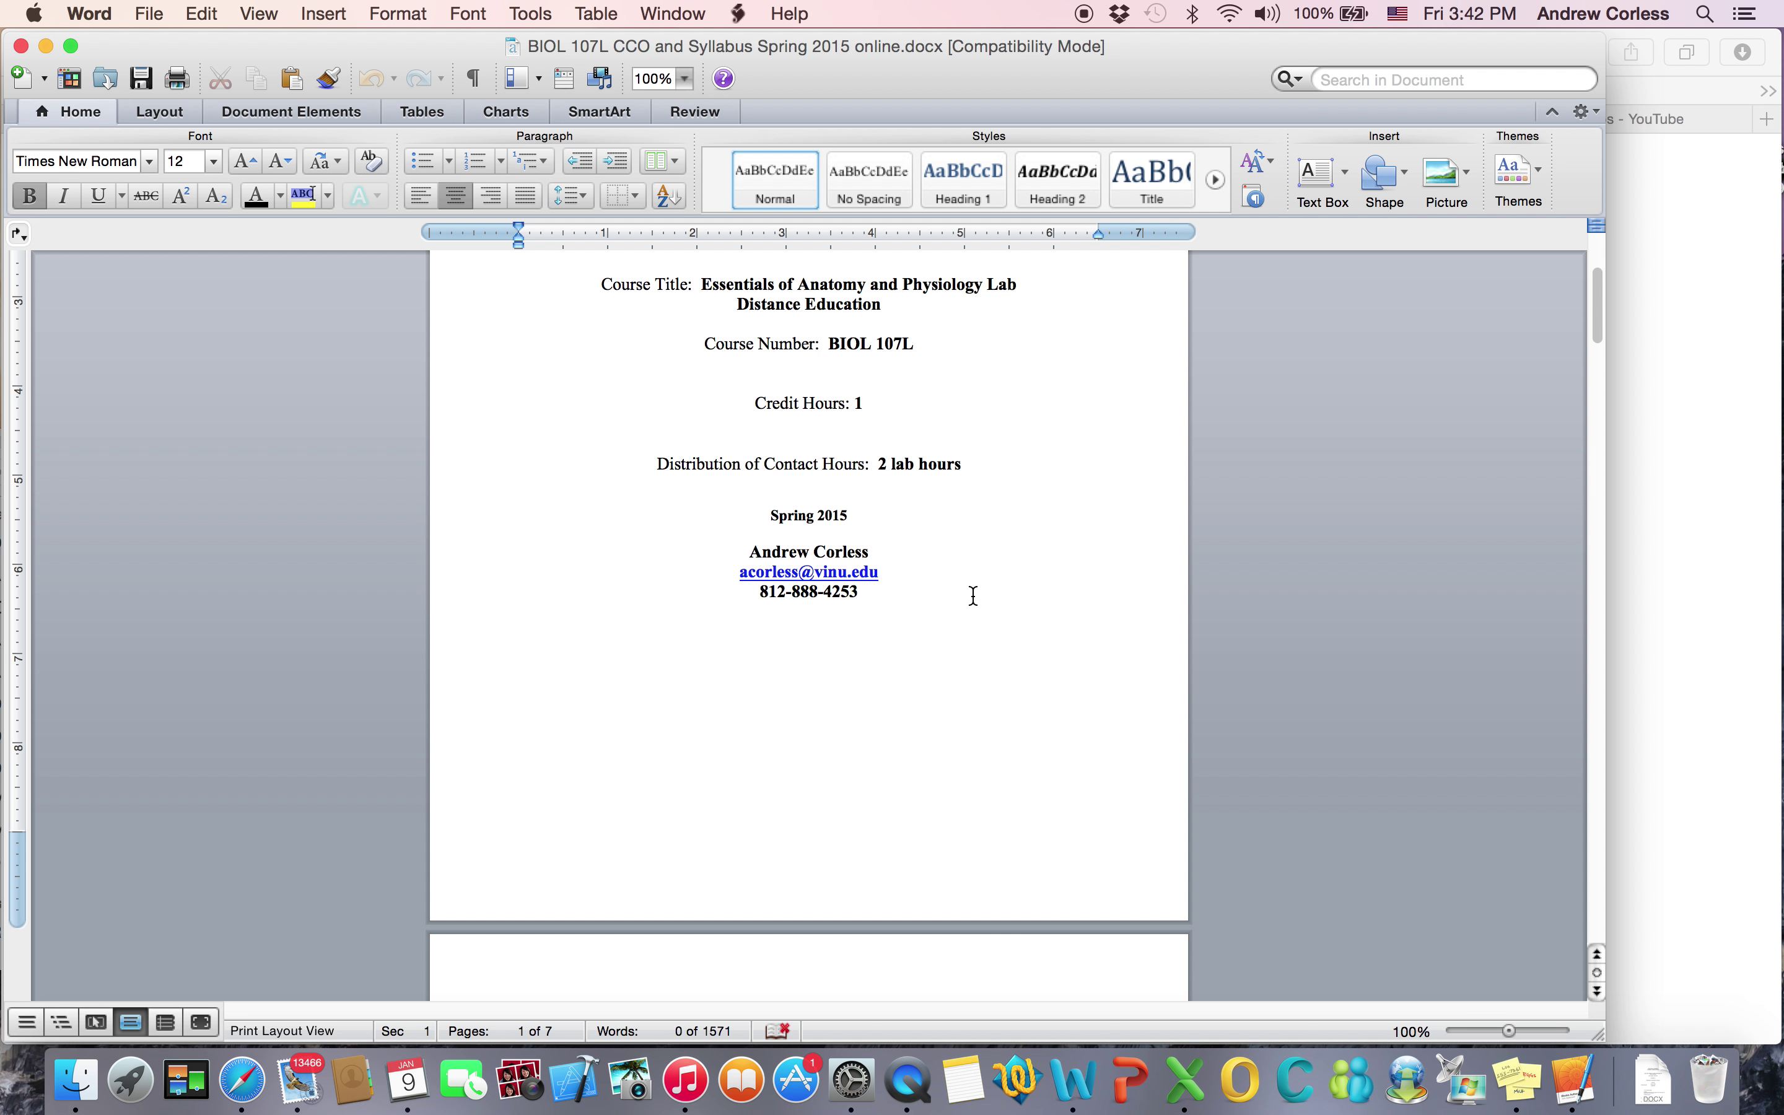
pyautogui.scroll(-4, 973, 596)
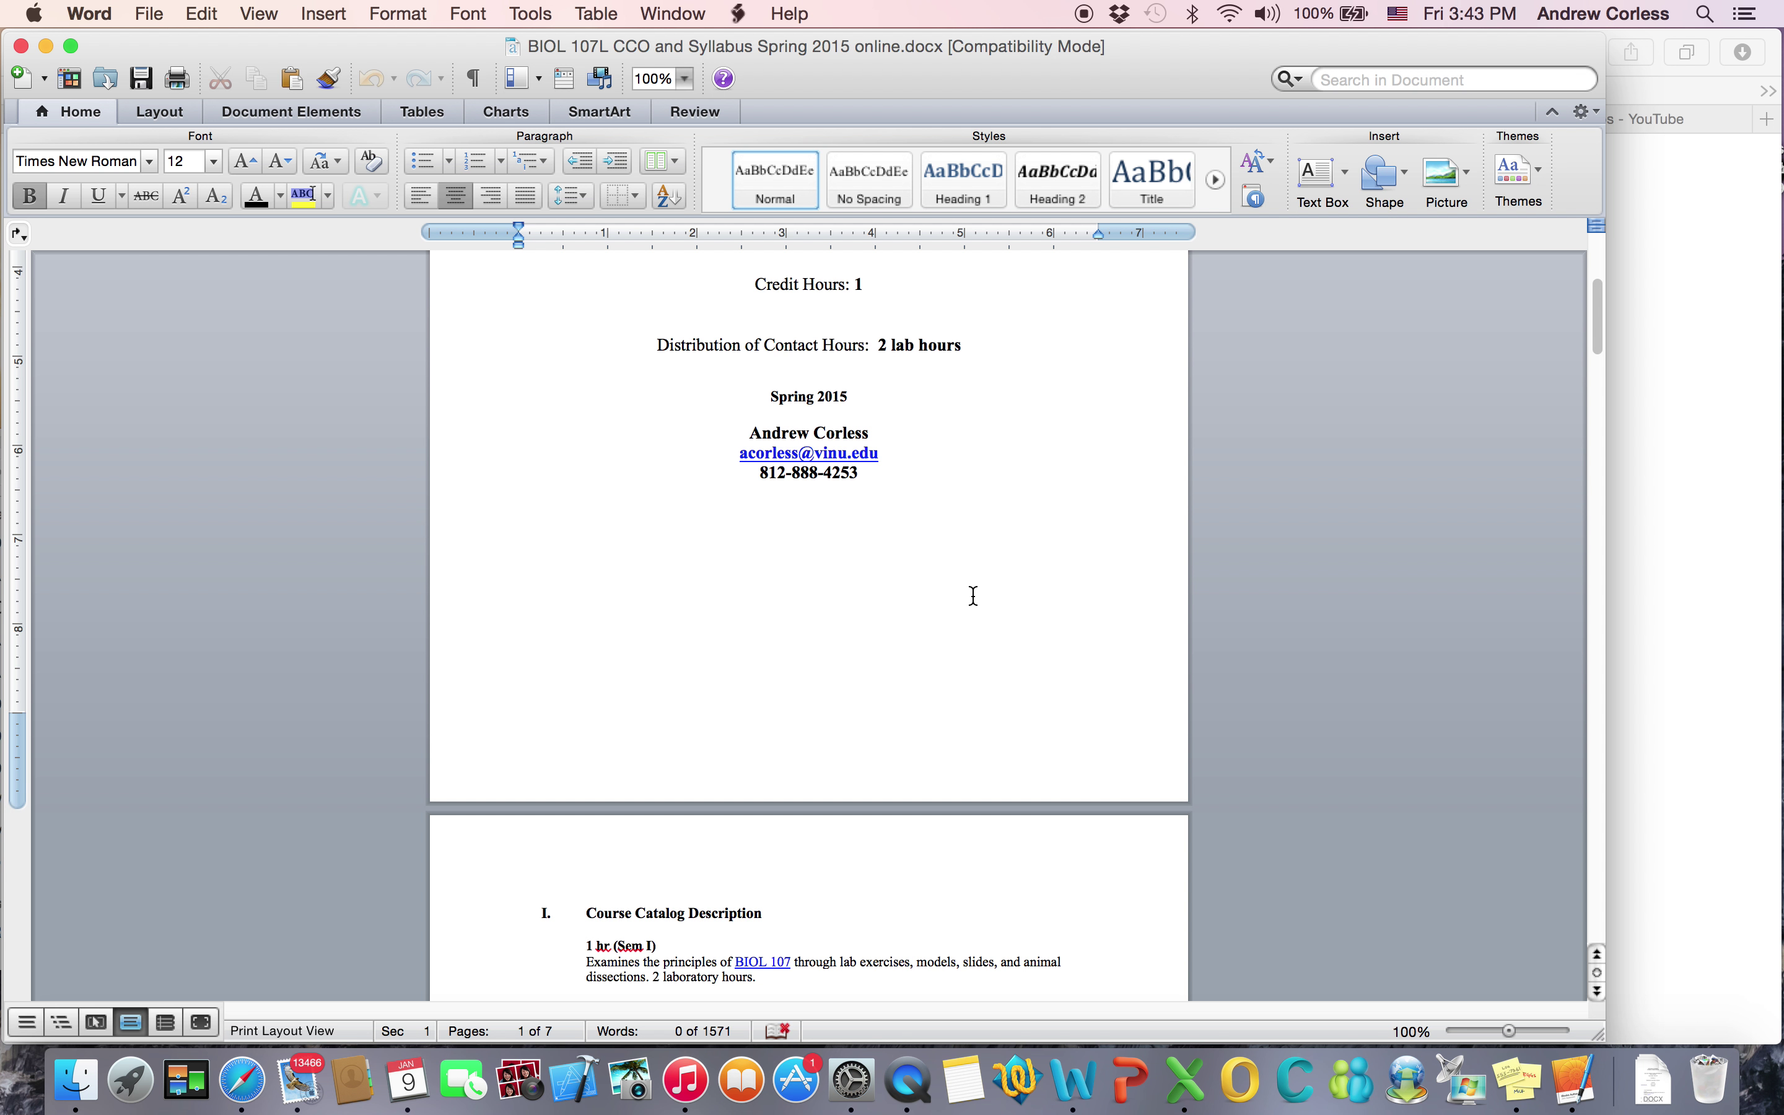
pyautogui.scroll(-8, 974, 596)
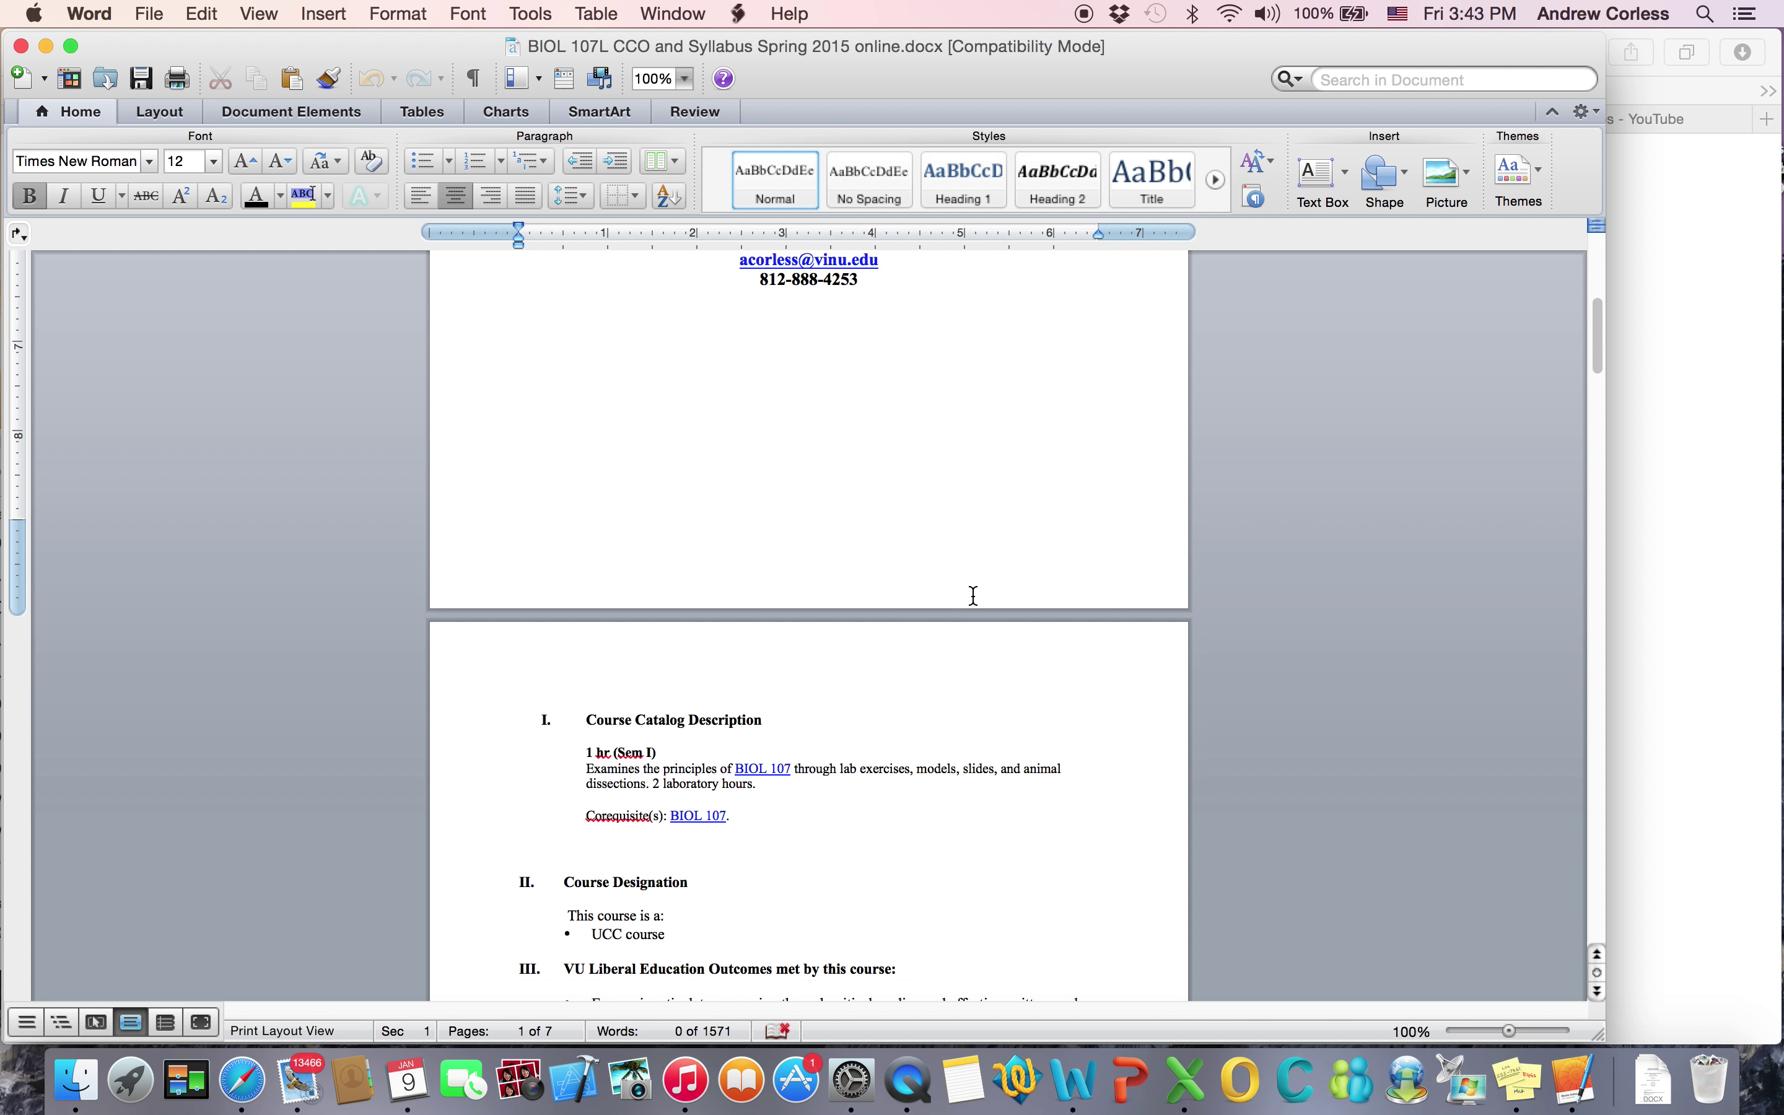
pyautogui.scroll(-2, 974, 601)
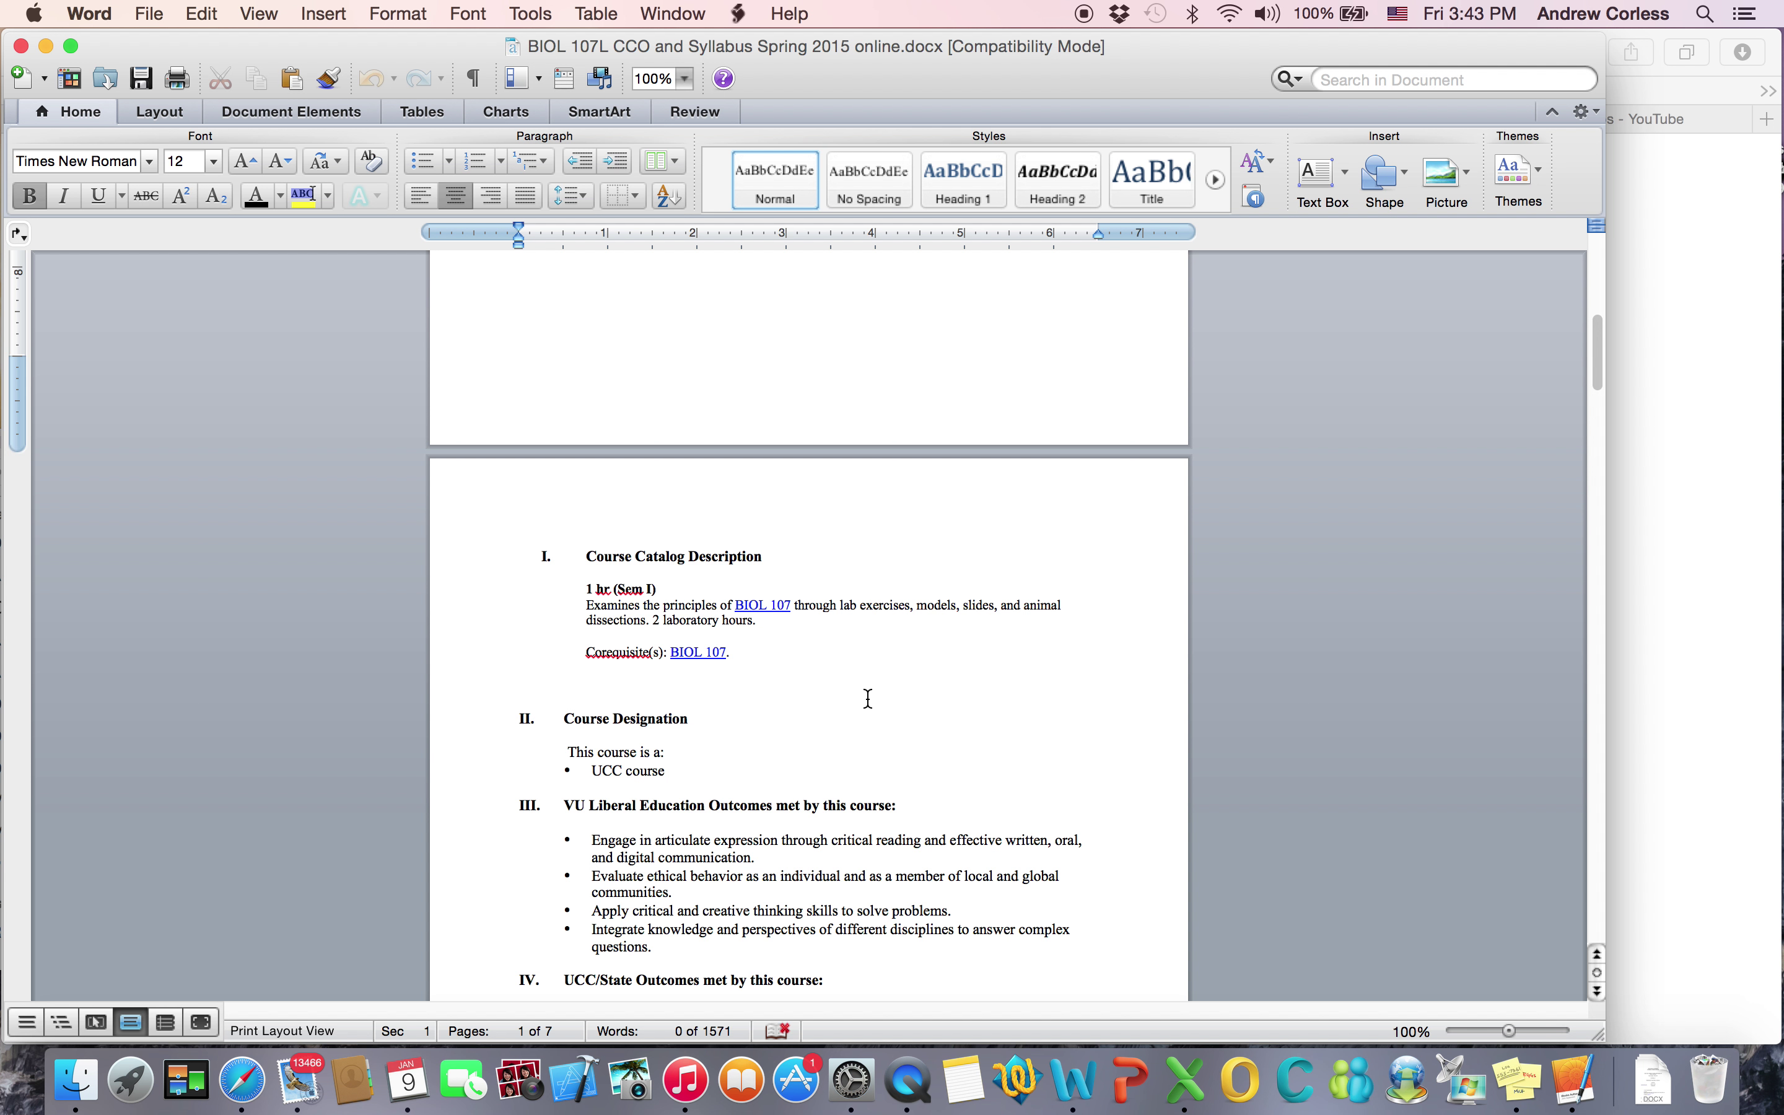
pyautogui.scroll(-8, 869, 699)
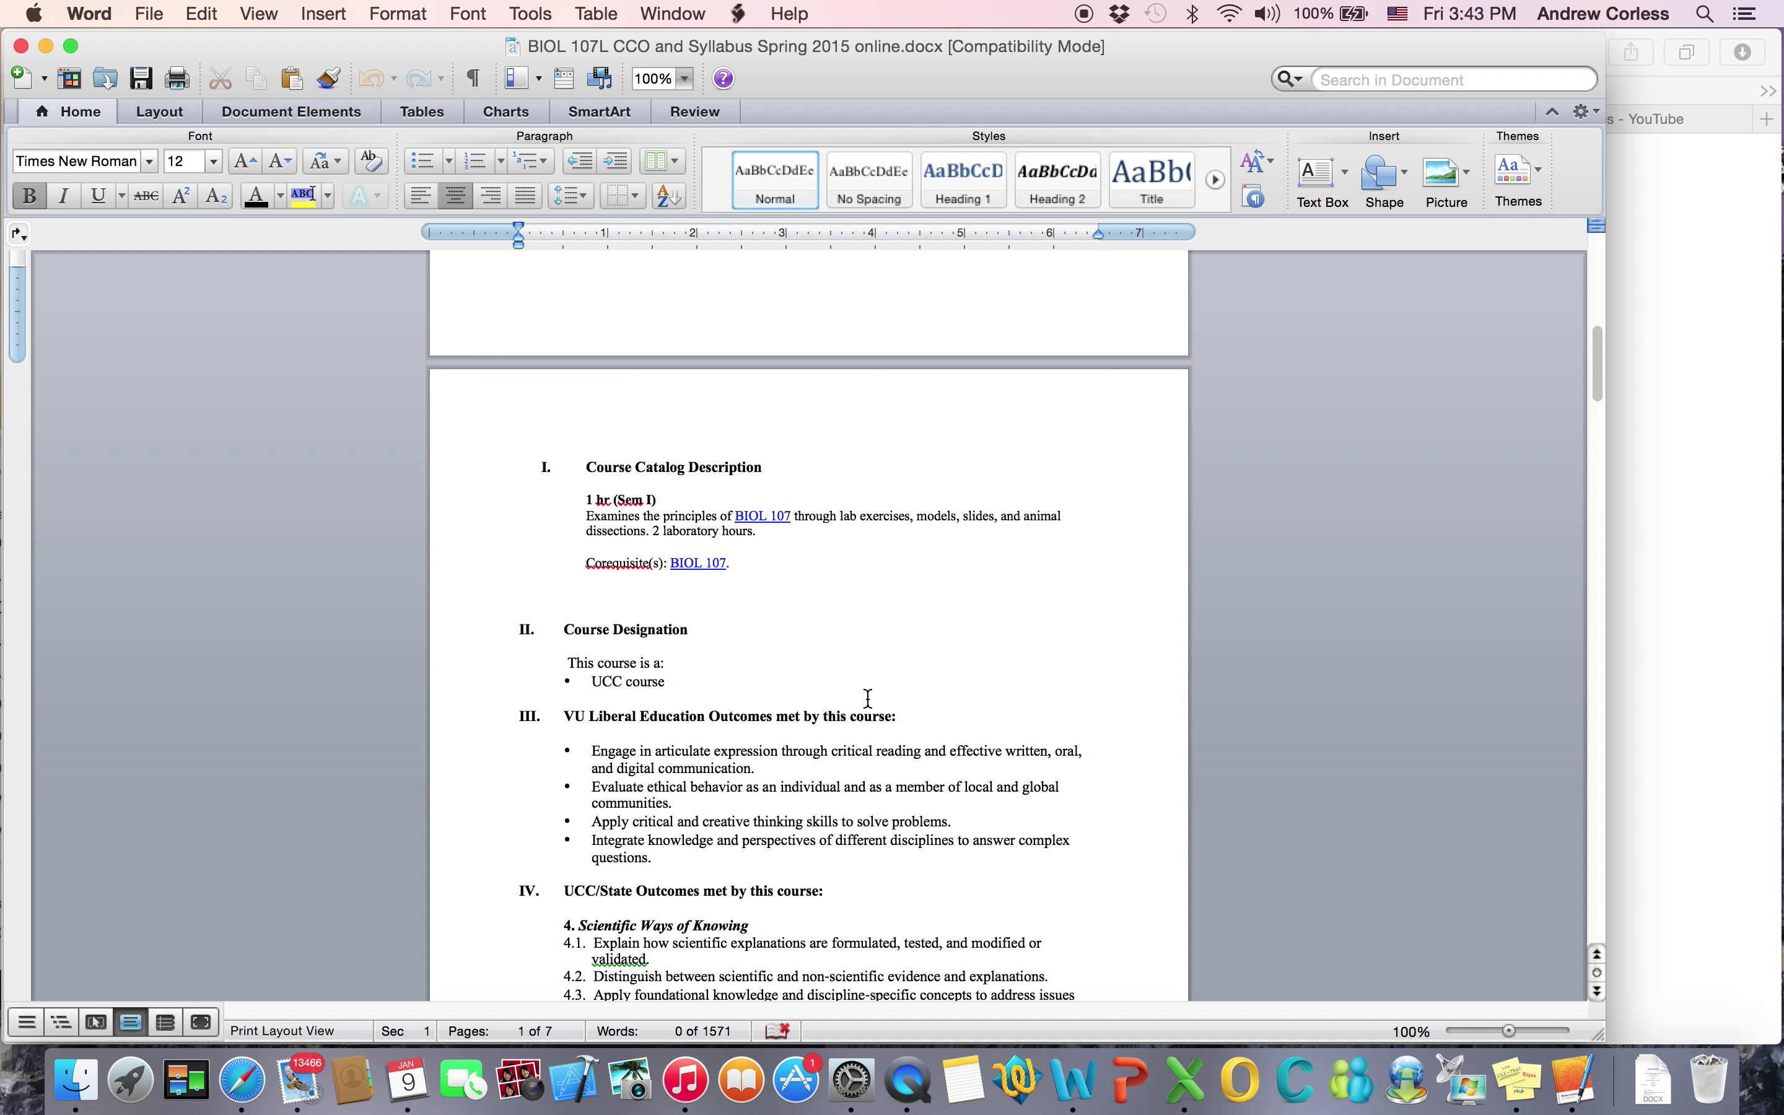
pyautogui.scroll(-1, 868, 699)
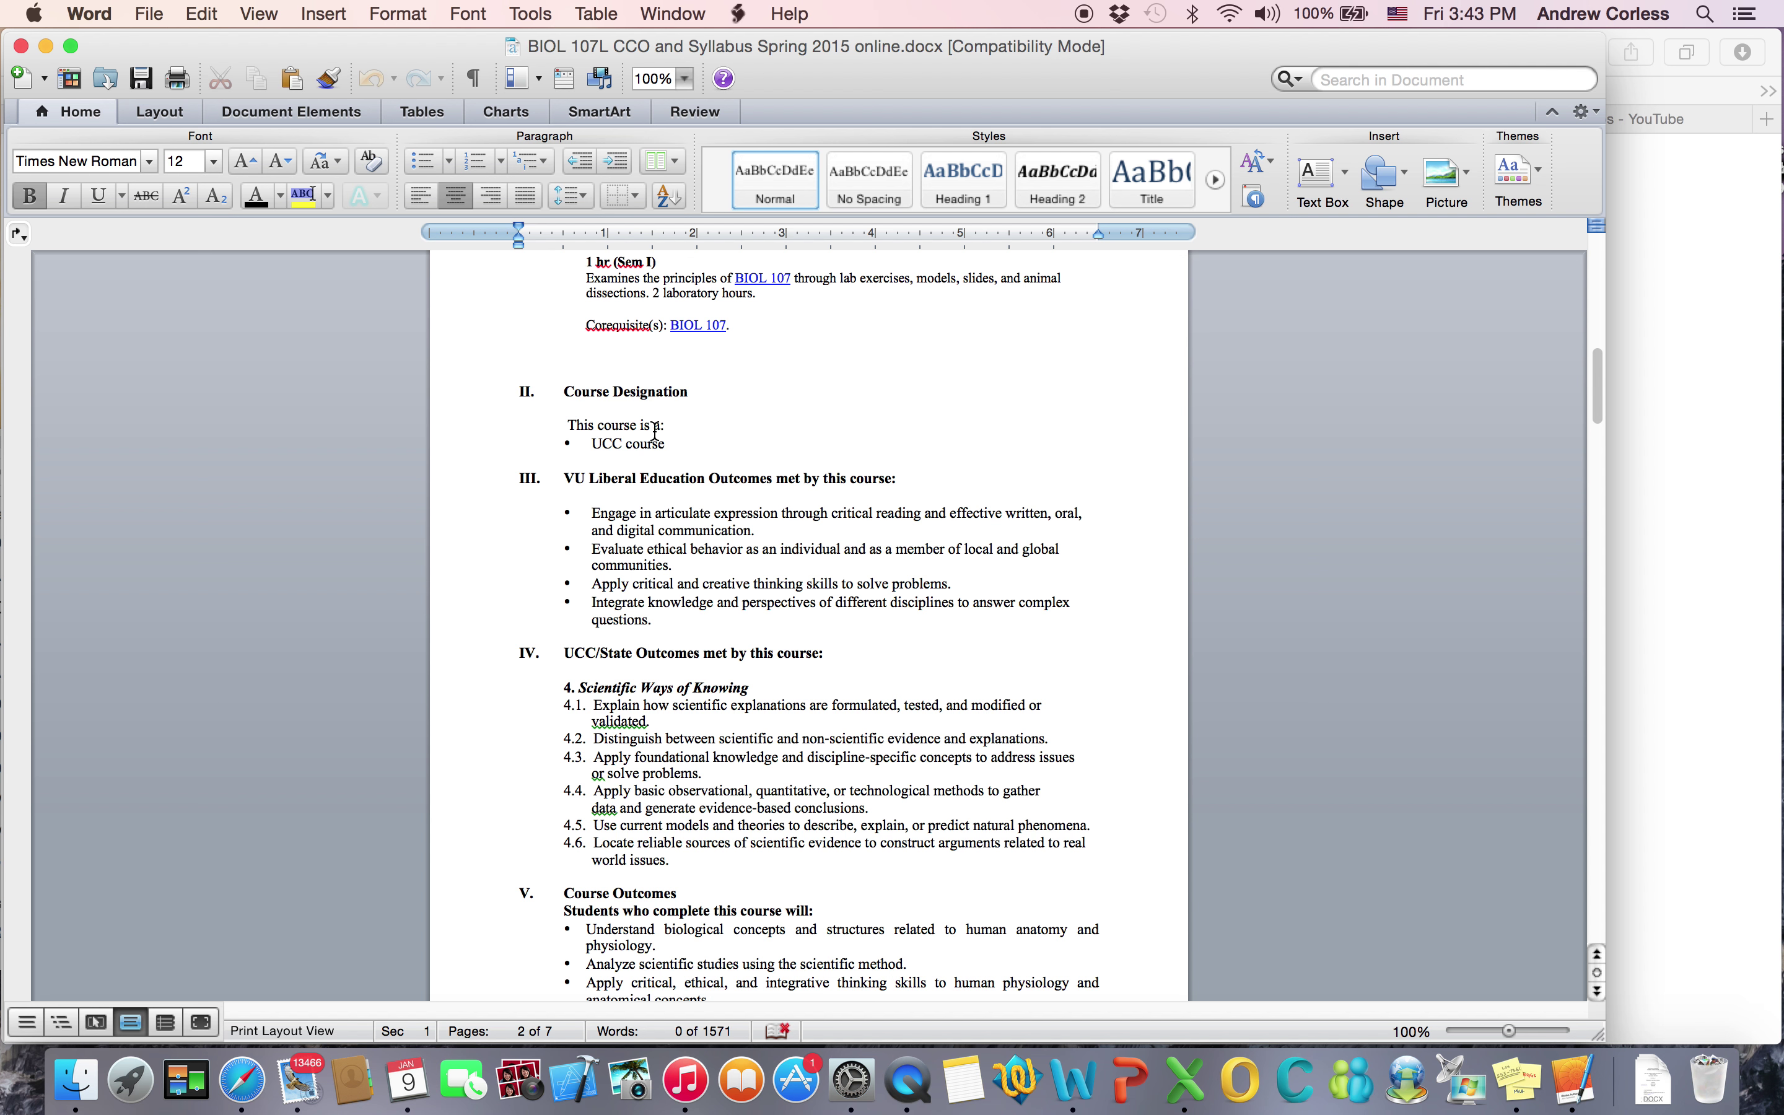
# Step: Scroll to section VI Course Content and section VII Course Text and Materials Policy
pyautogui.scroll(-6, 790, 530)
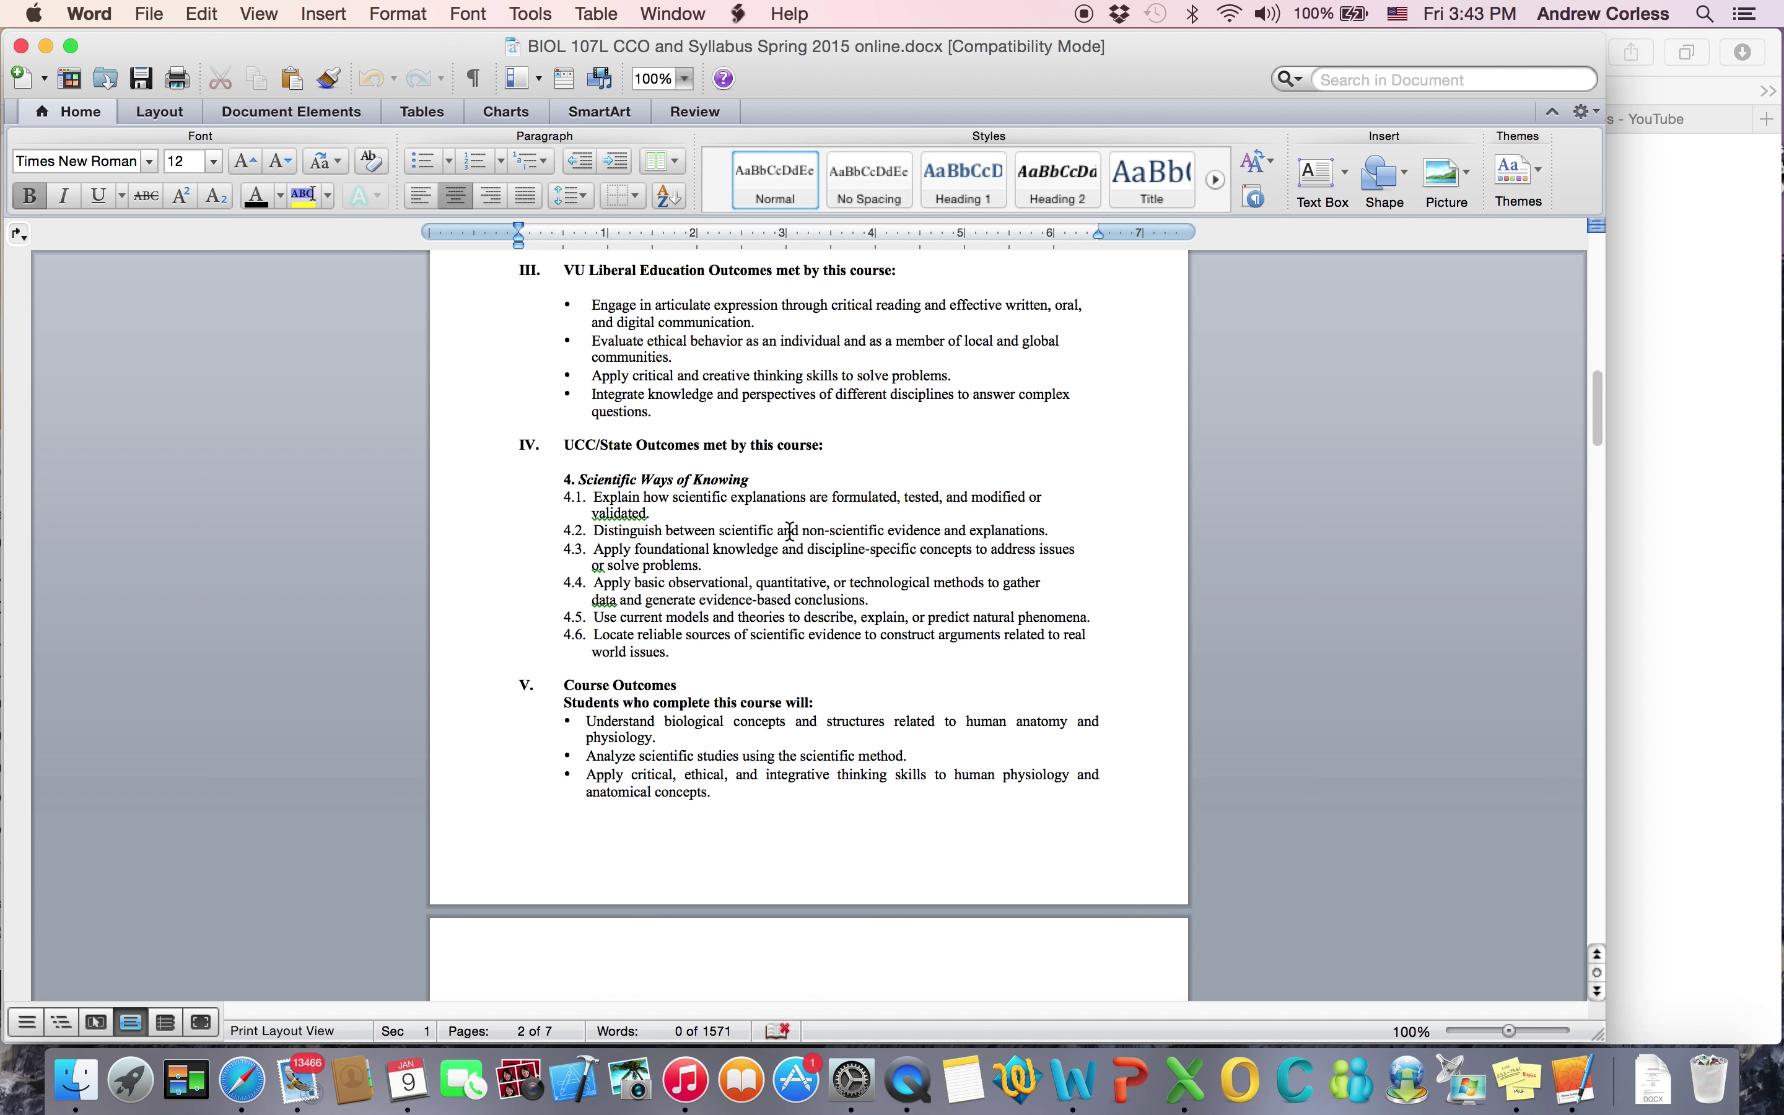
pyautogui.scroll(-12, 790, 530)
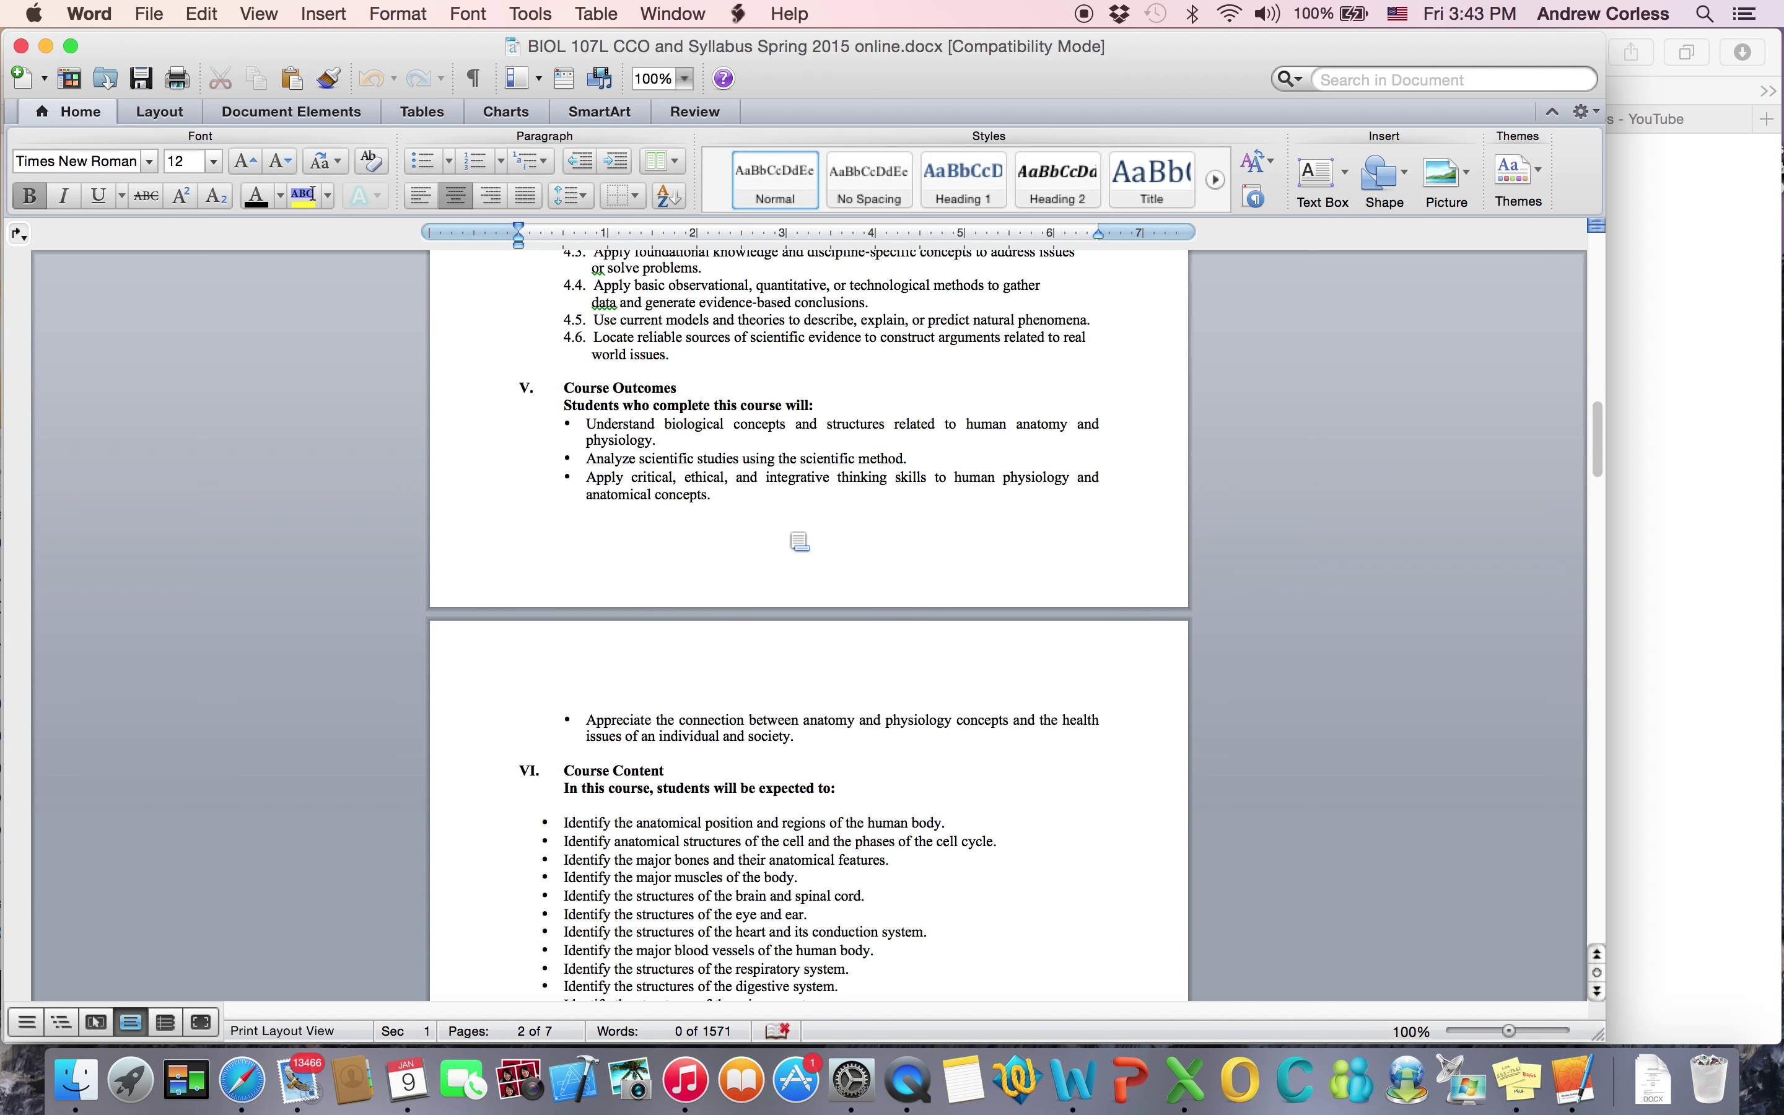
pyautogui.scroll(-6, 800, 543)
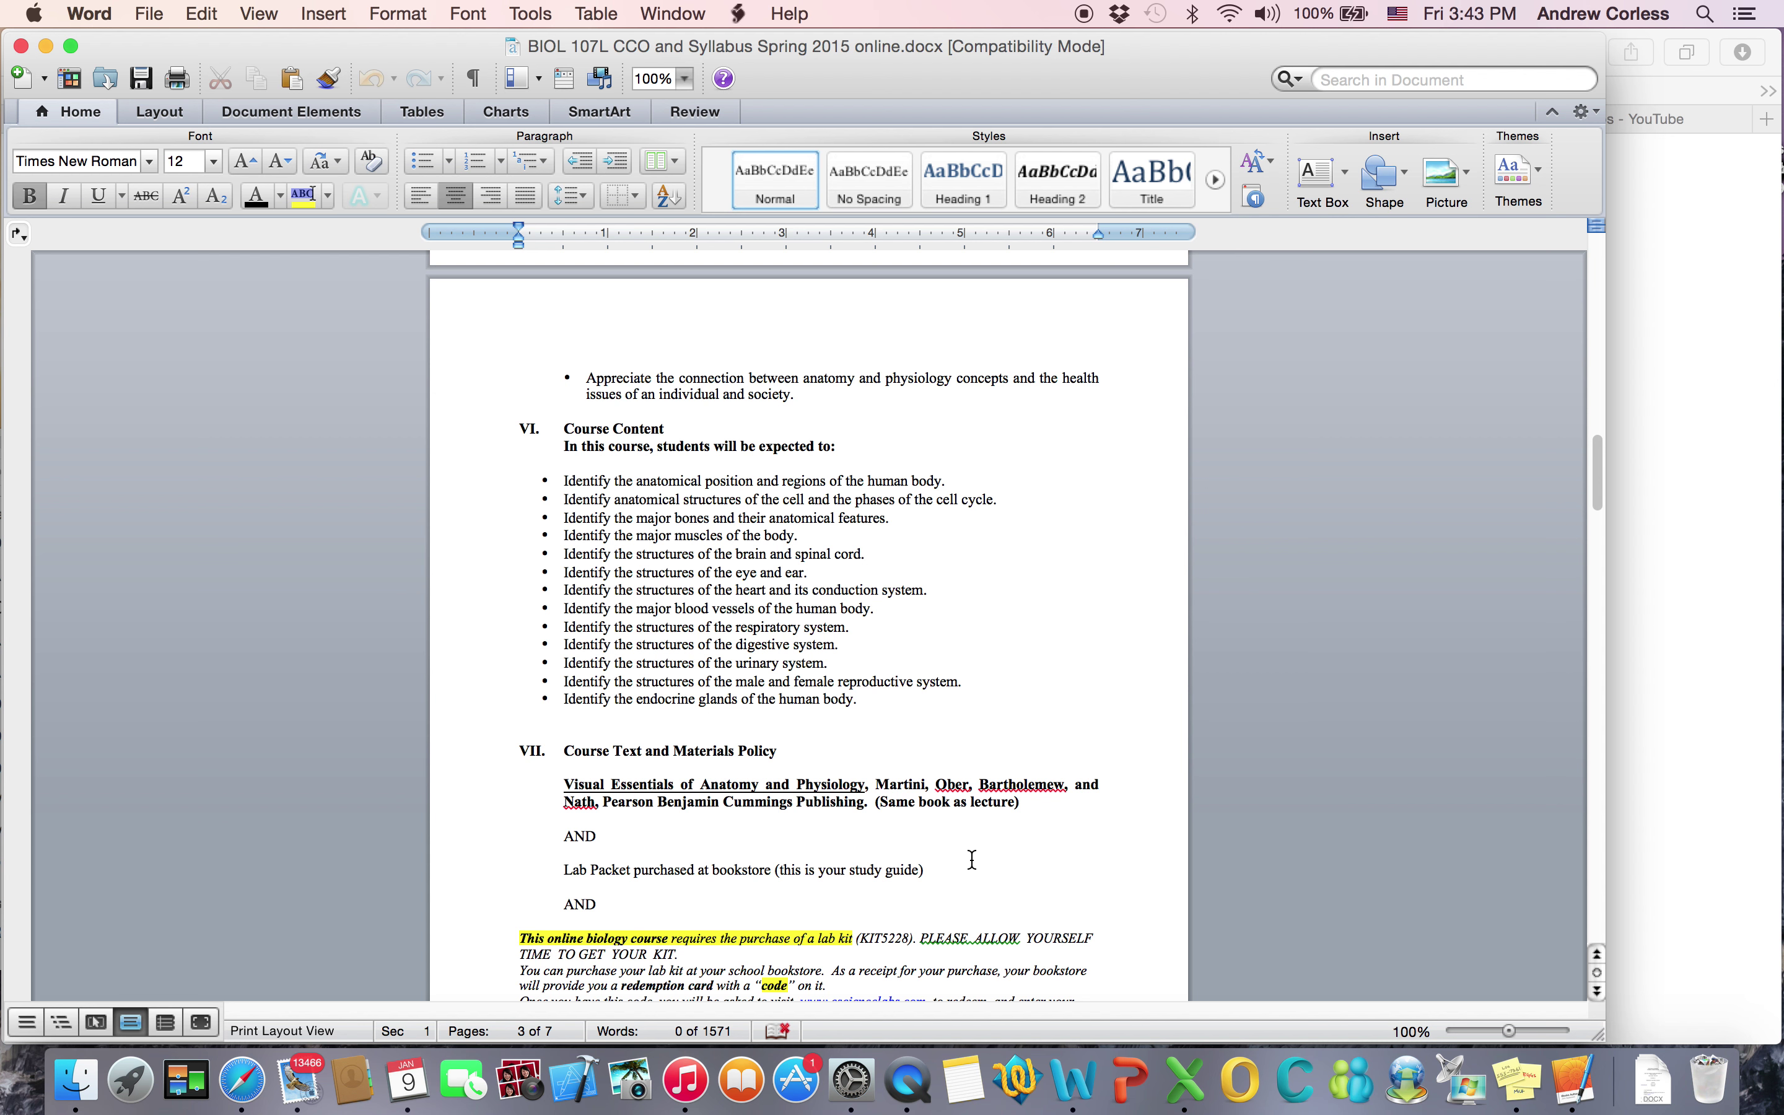
# Step: Scroll through the lab kit, eScience Labs return and registration sections to section VIII grading scale
pyautogui.scroll(-5, 972, 859)
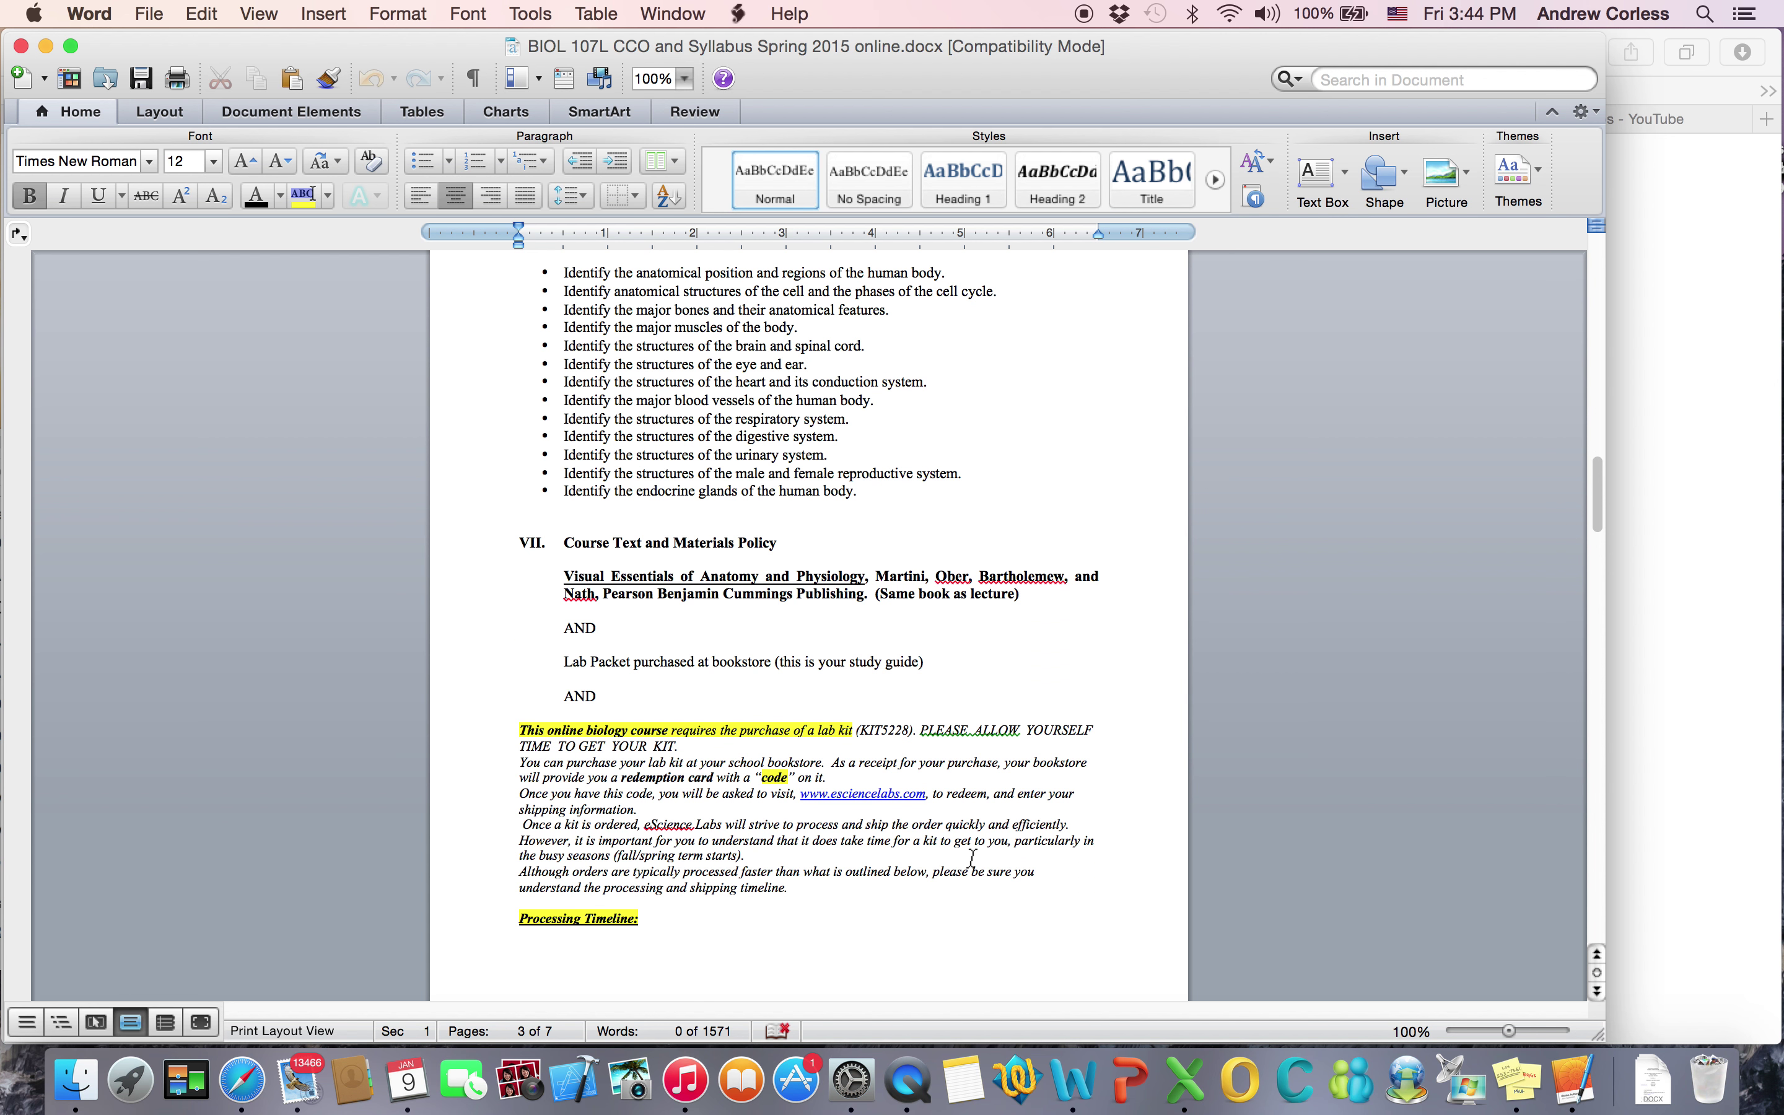
pyautogui.scroll(-3, 972, 858)
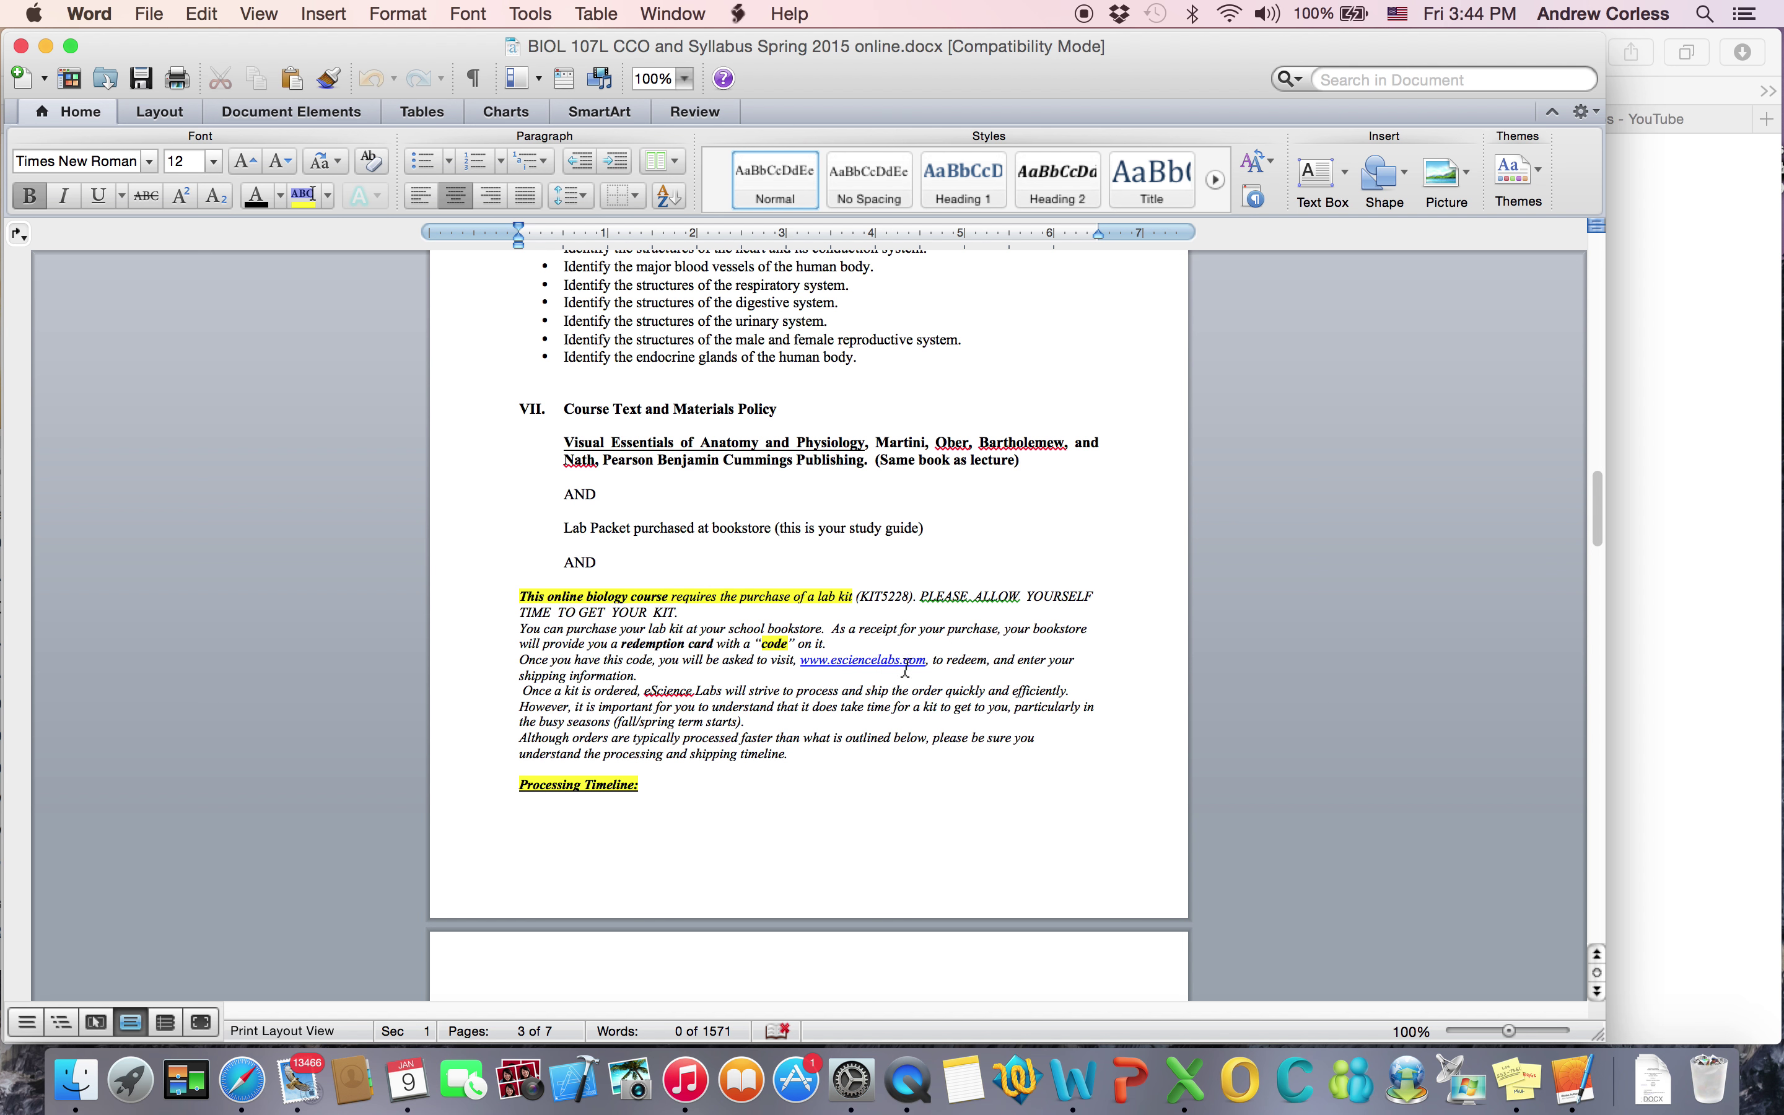
pyautogui.scroll(-5, 680, 705)
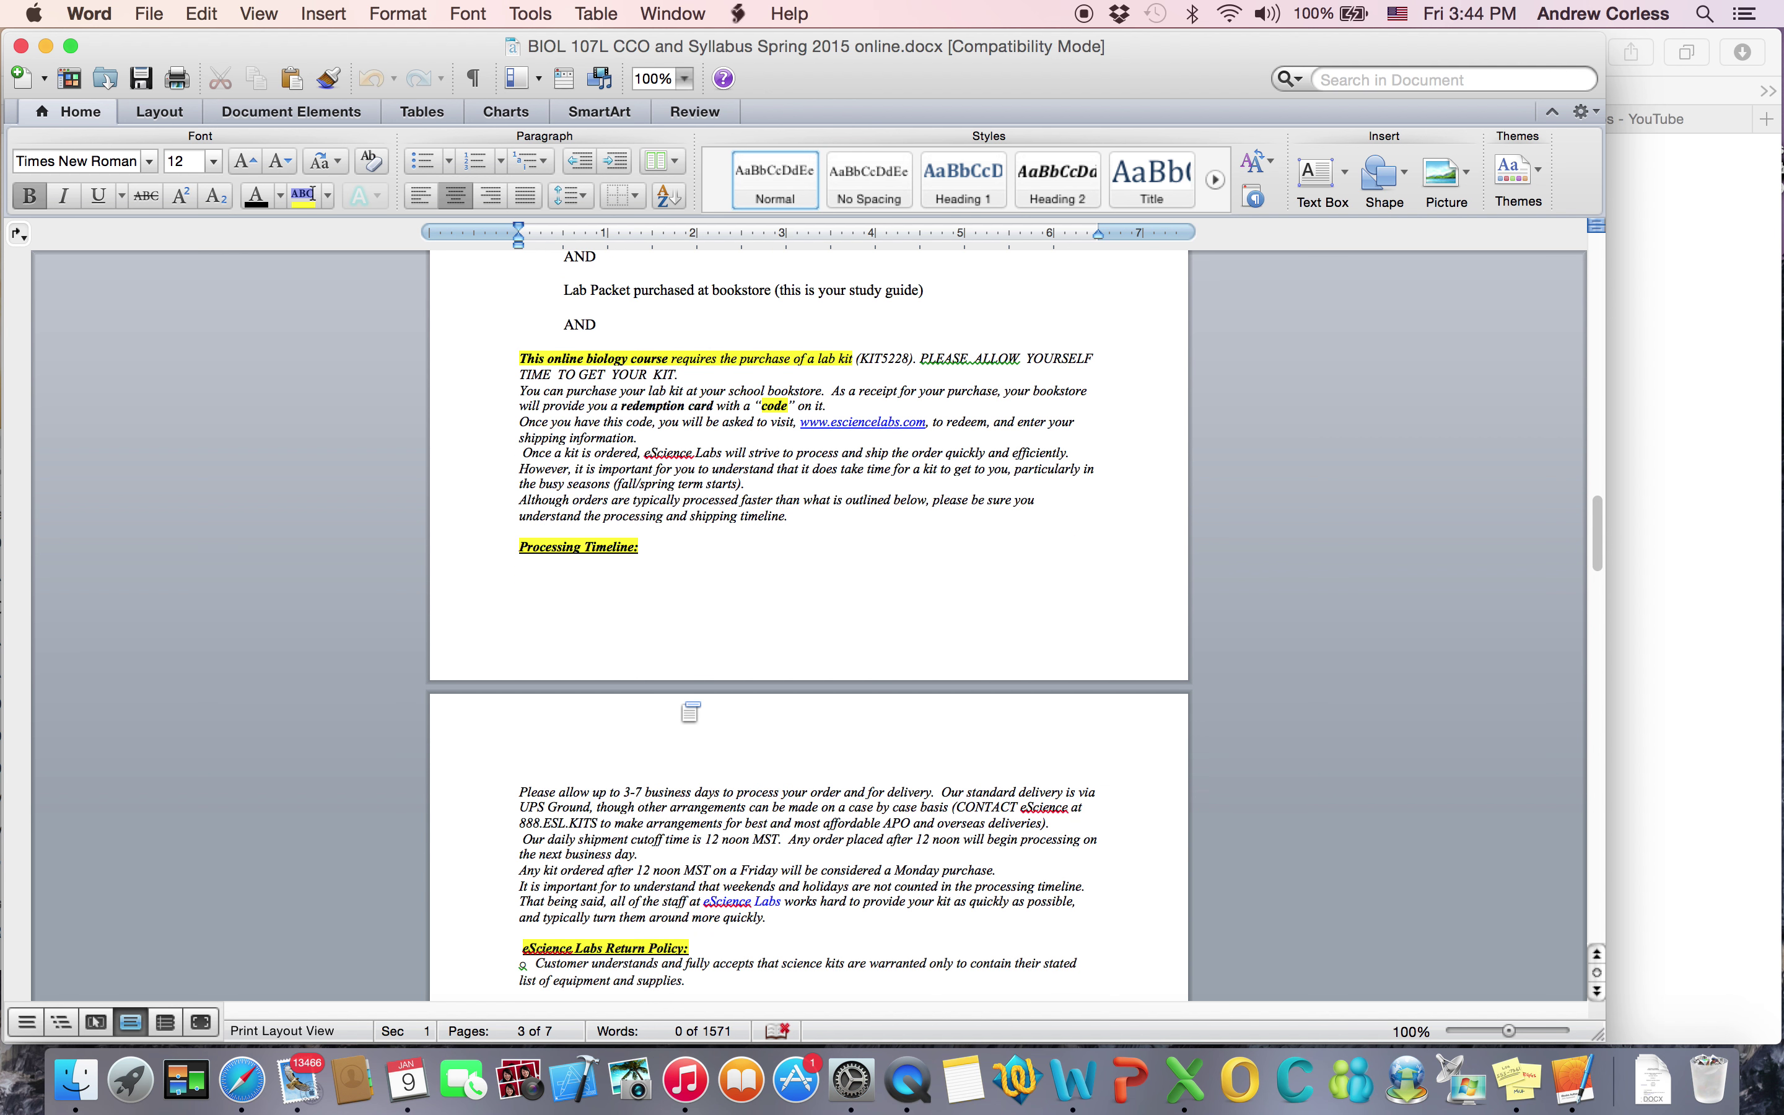
pyautogui.scroll(-1, 690, 712)
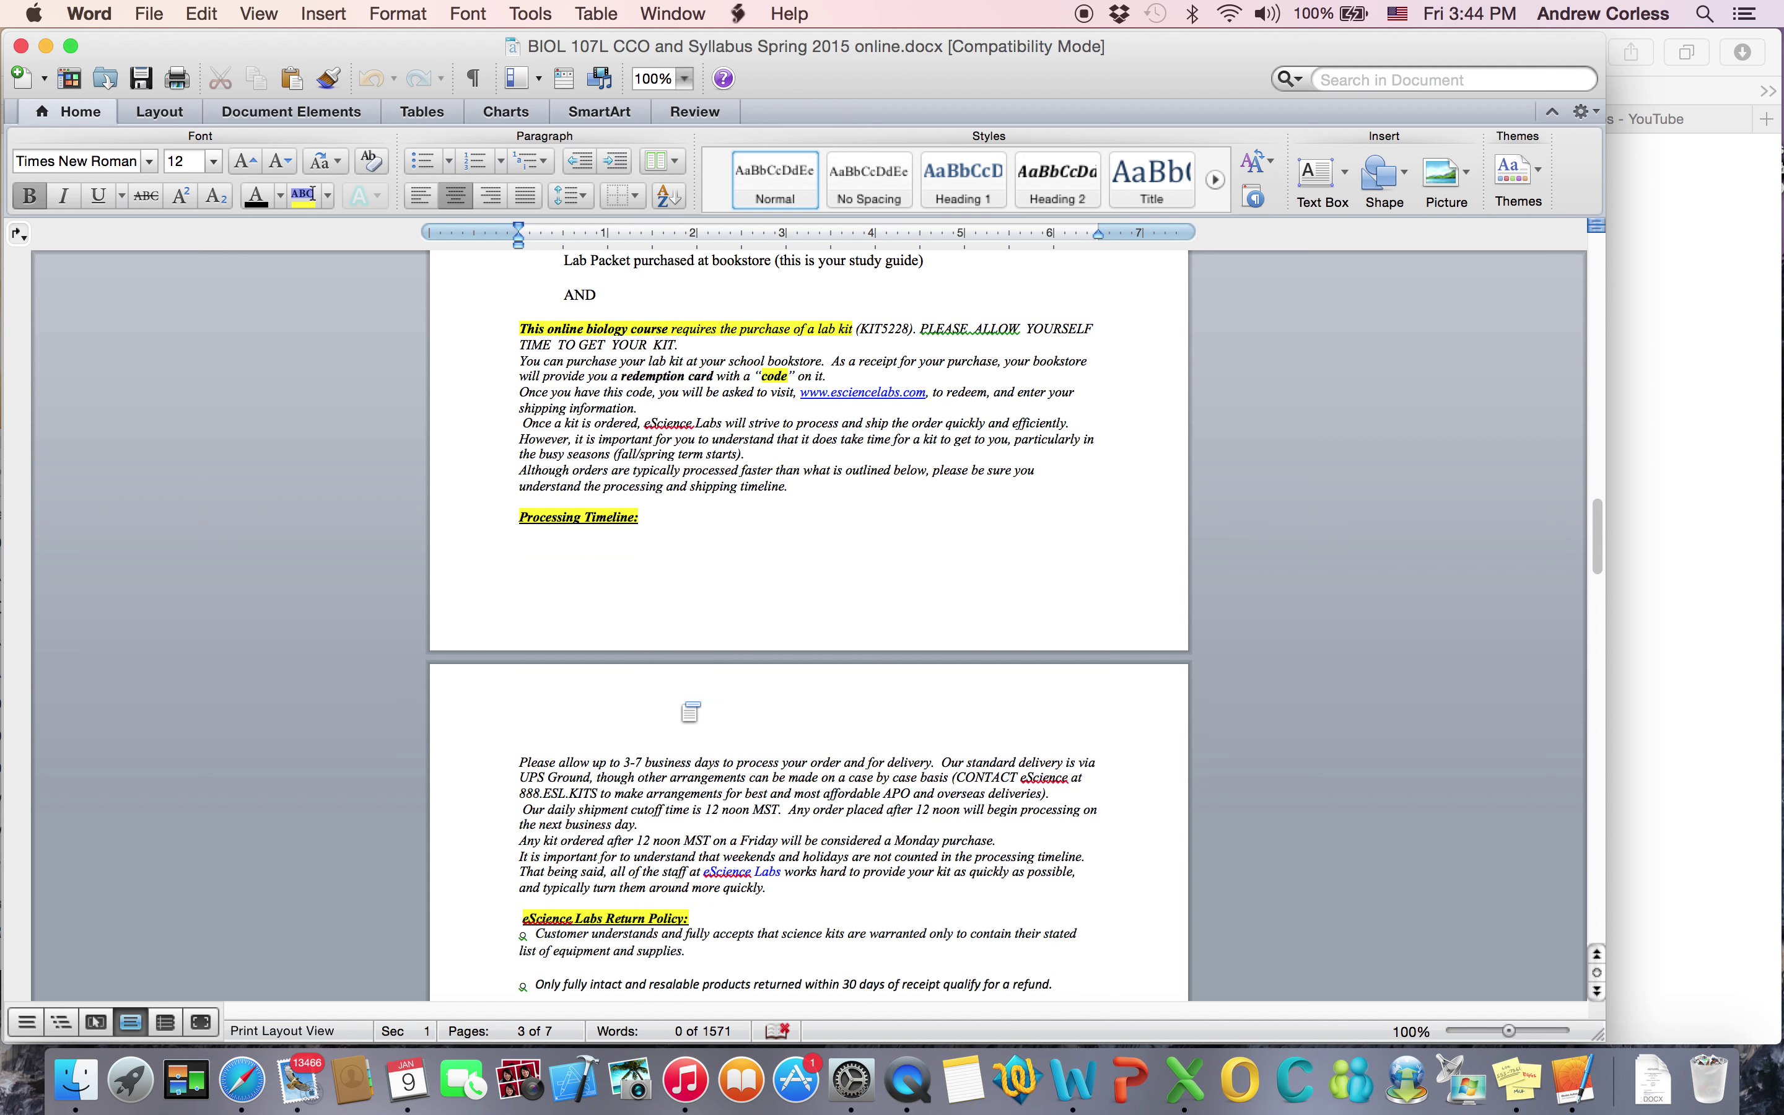
pyautogui.scroll(-2, 690, 712)
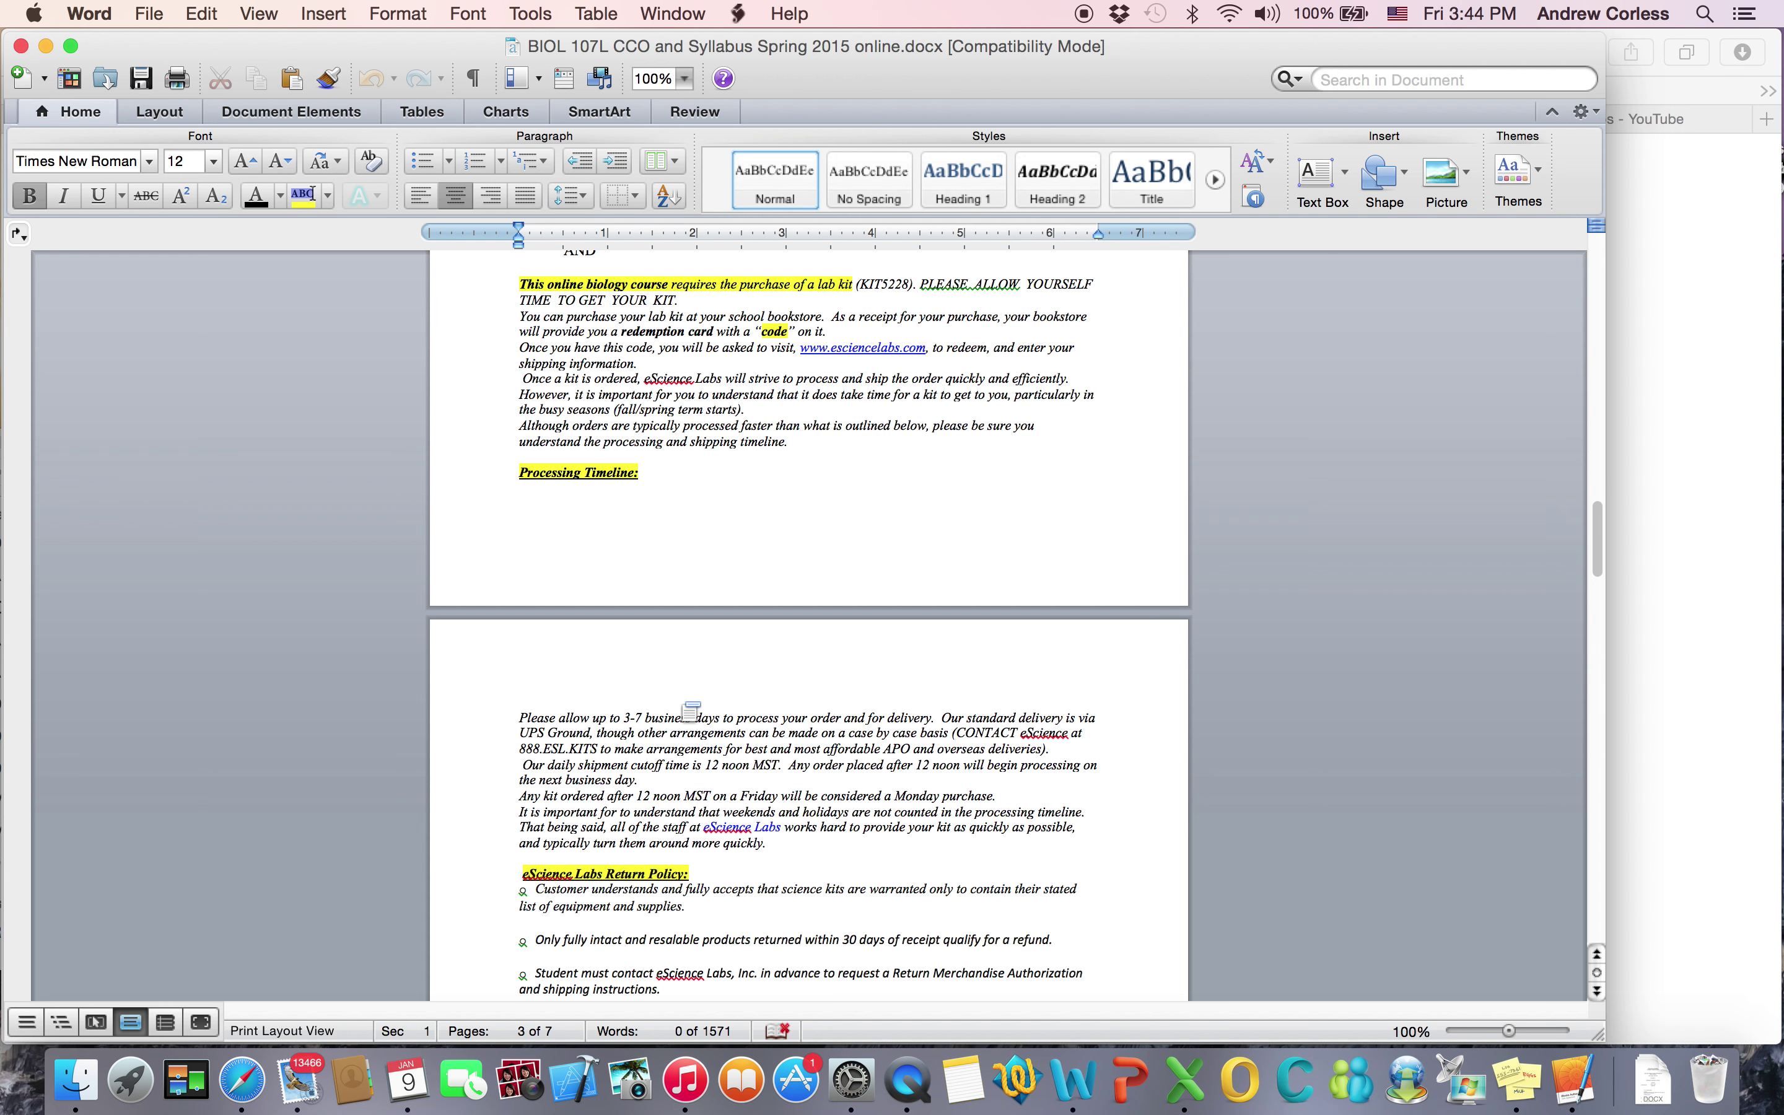
pyautogui.scroll(-9, 690, 712)
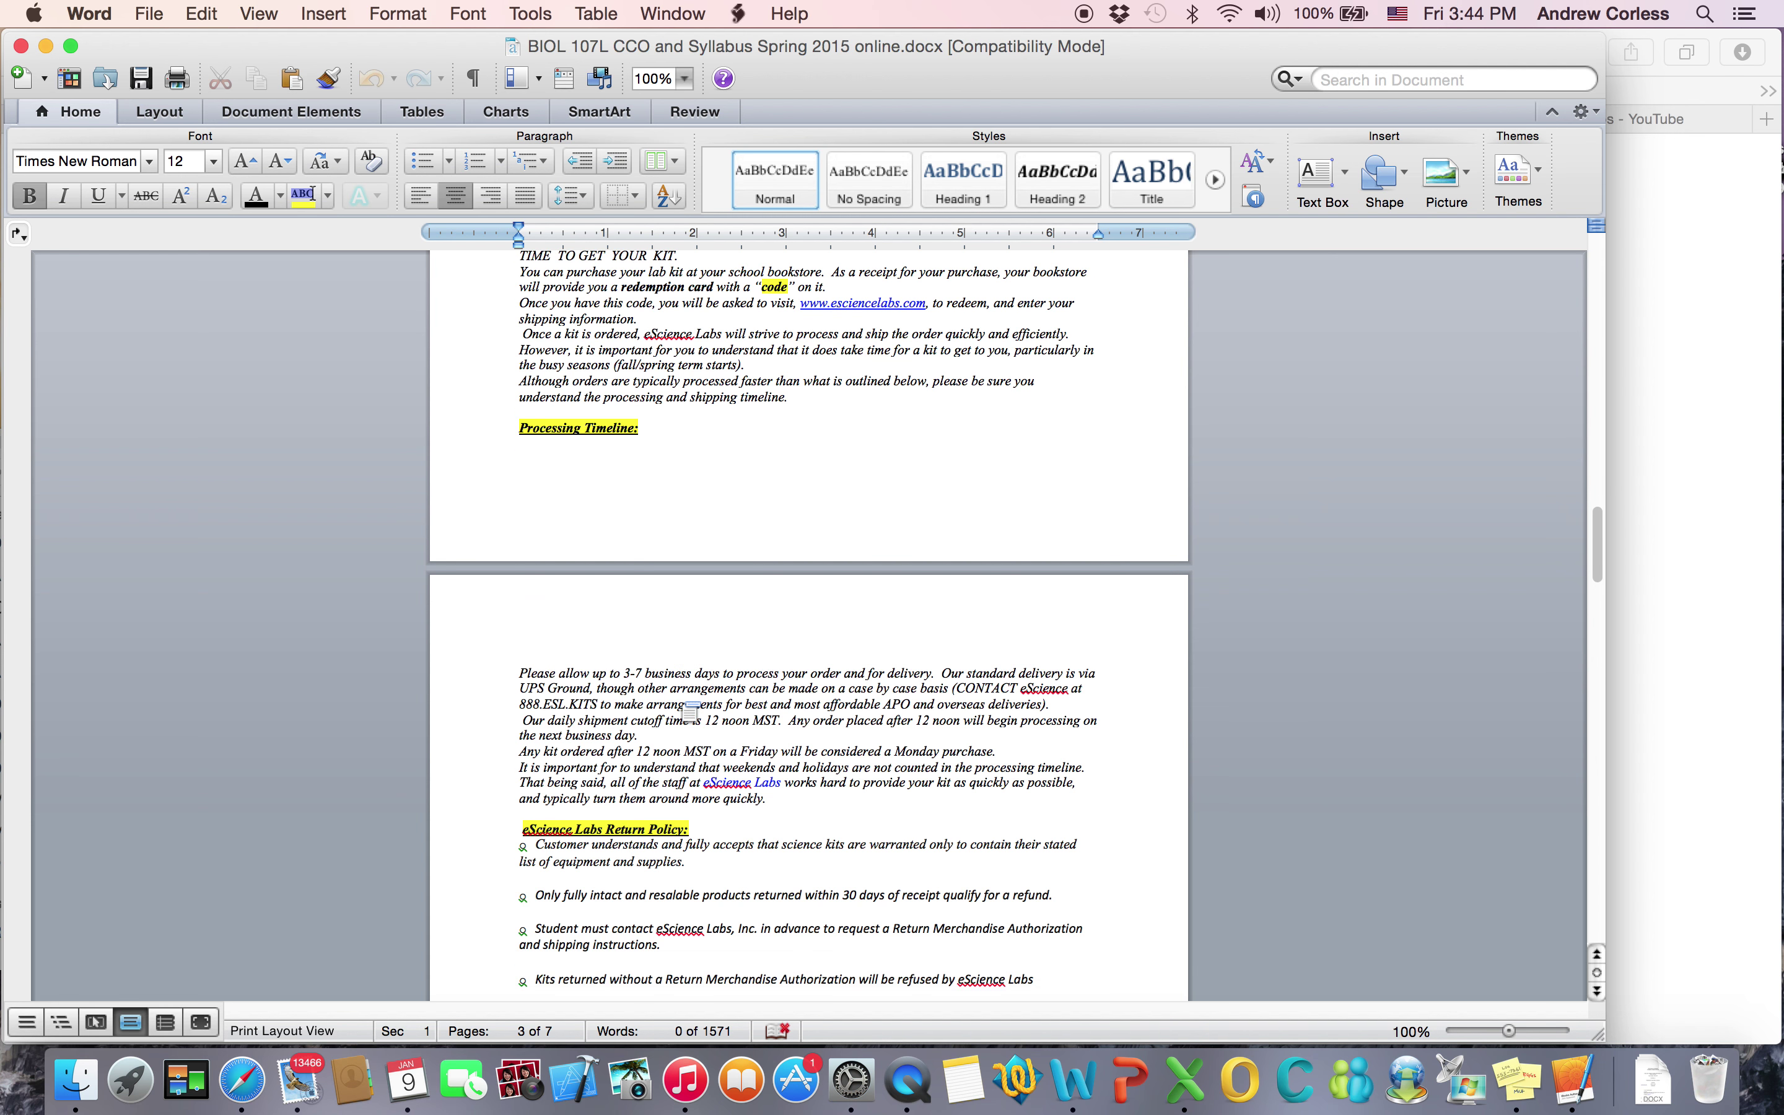
pyautogui.scroll(-5, 680, 697)
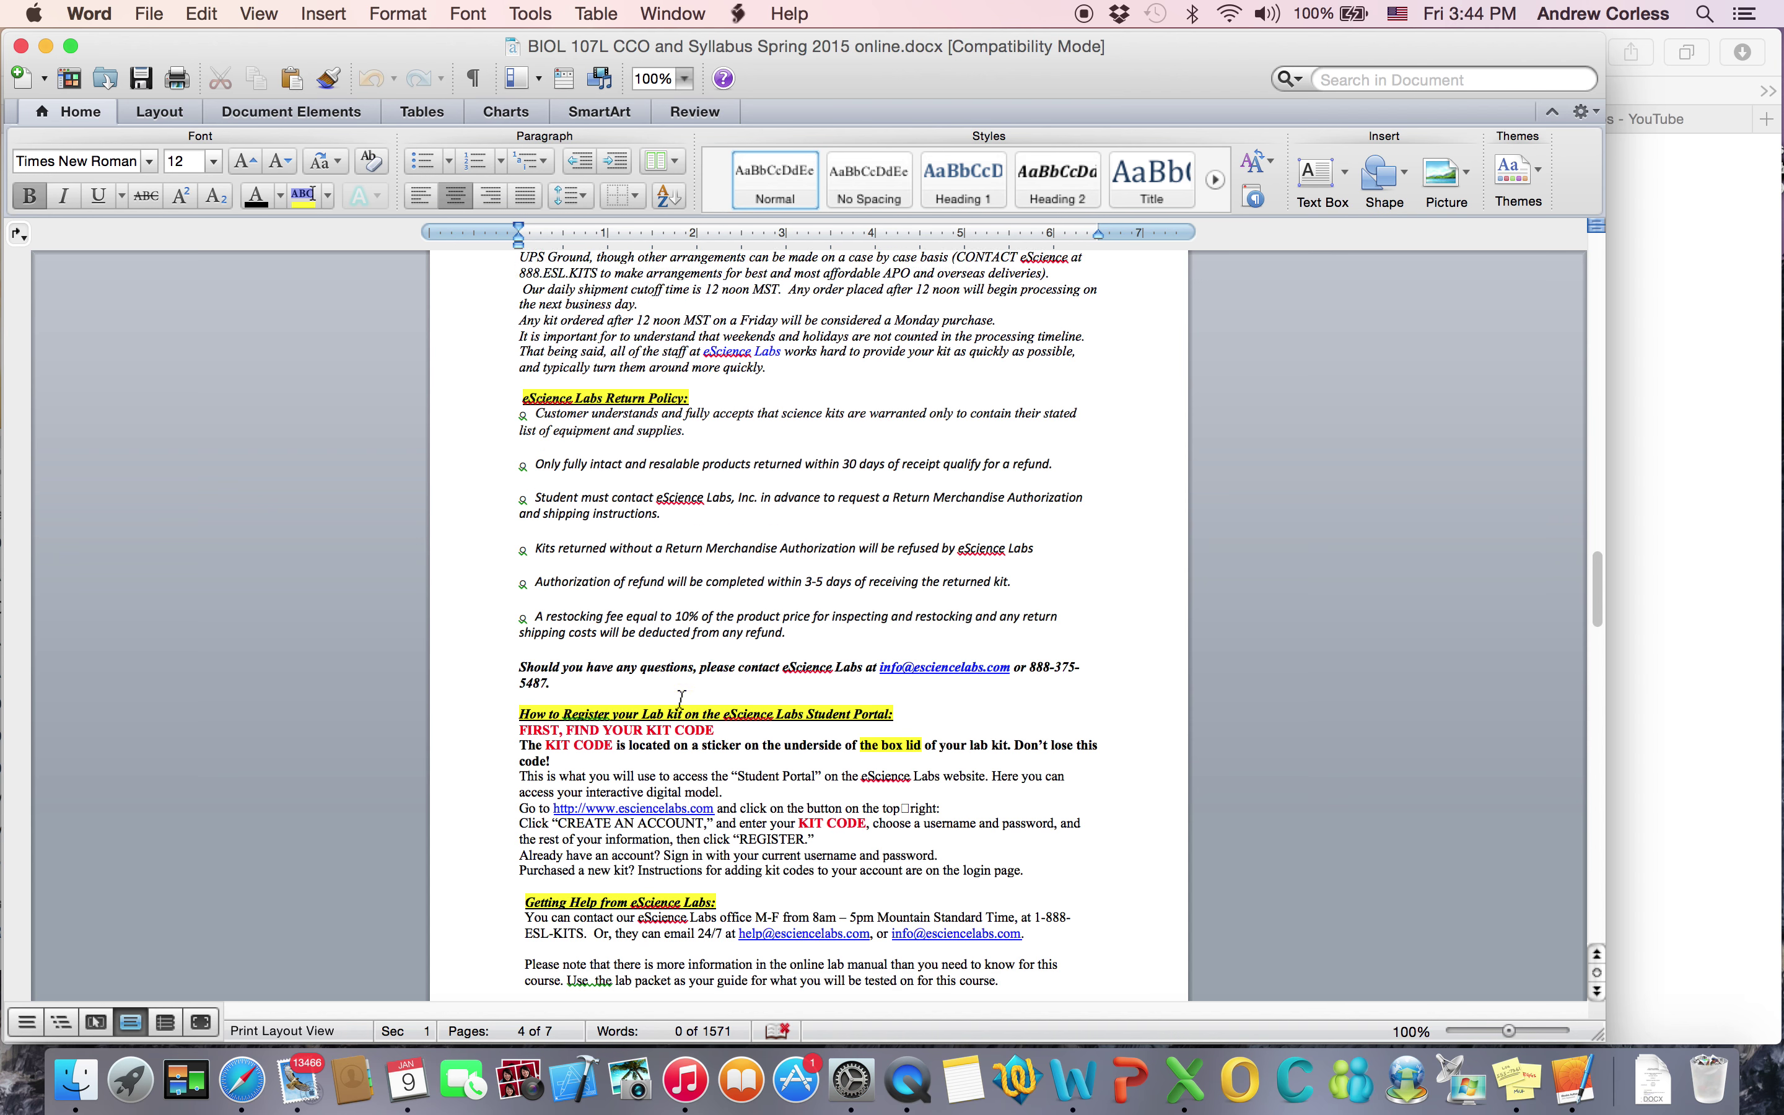
pyautogui.scroll(-7, 680, 699)
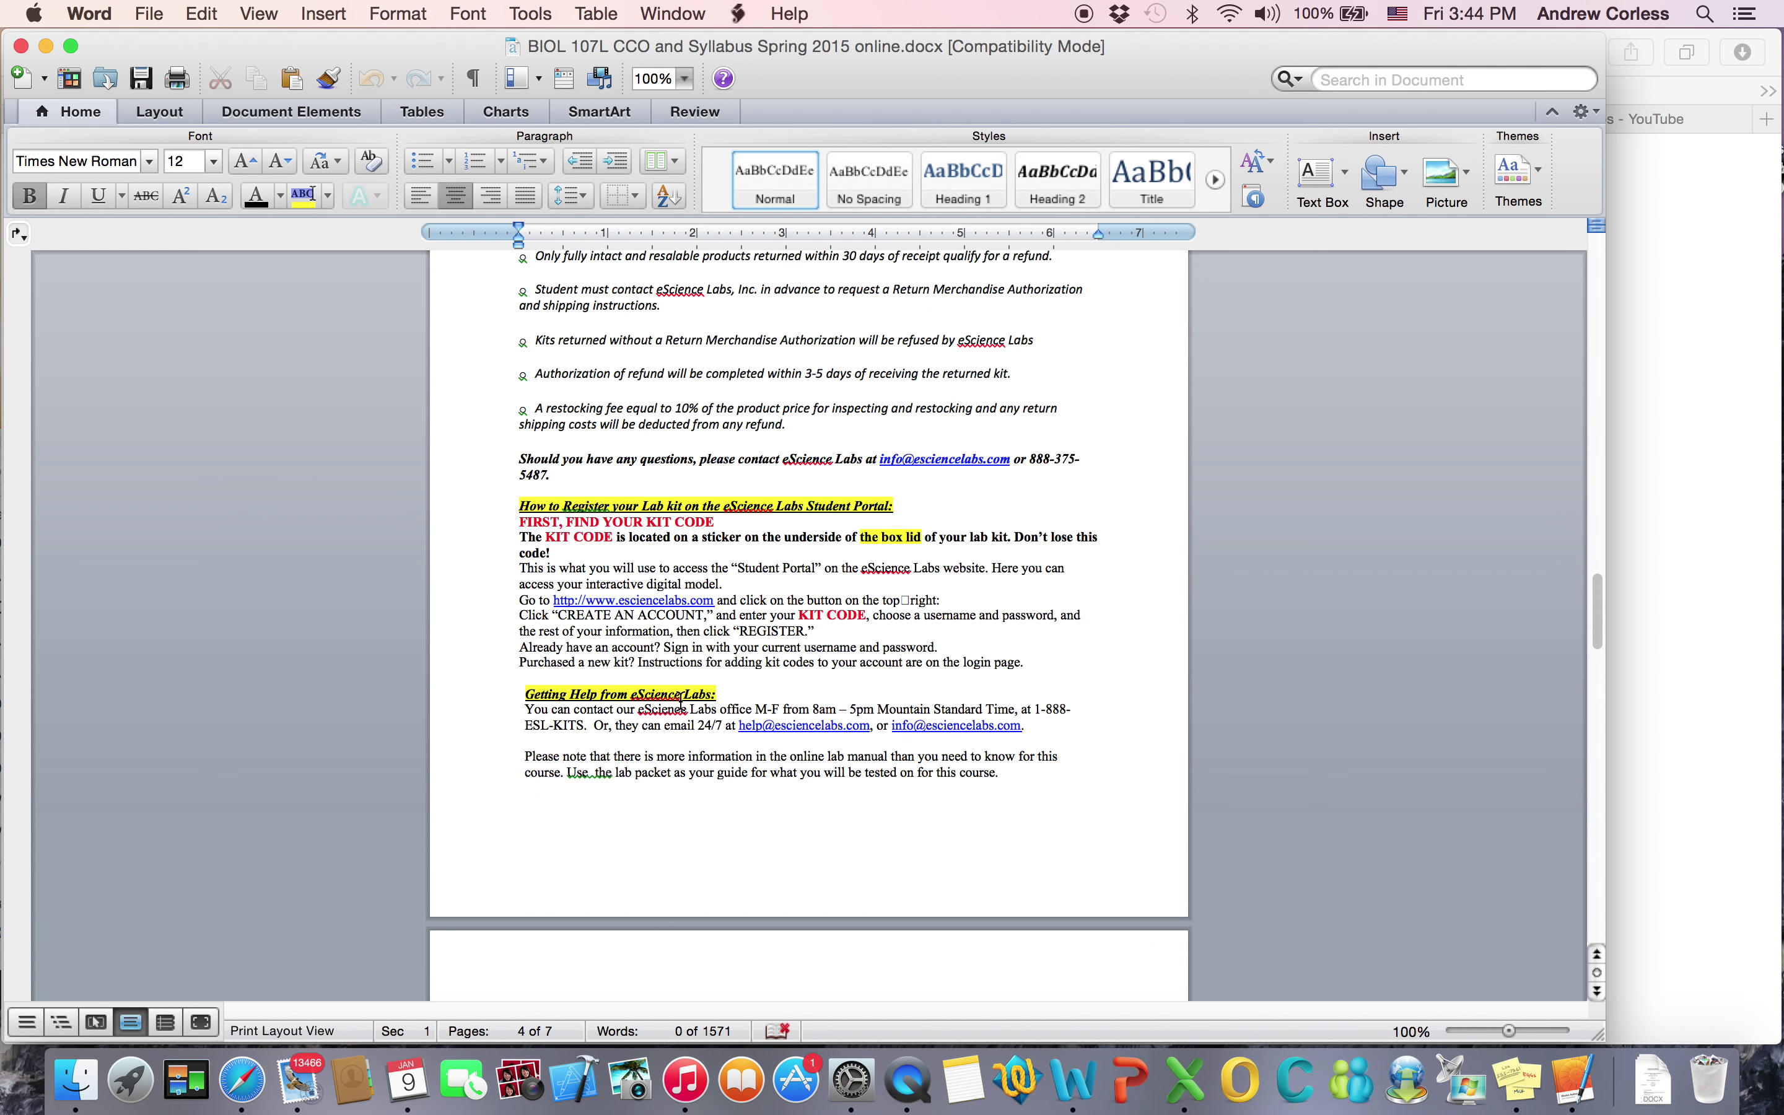
# Step: Scroll through section IX policies on academic dishonesty, disability services, behavior and schedule changes
pyautogui.scroll(-1, 683, 708)
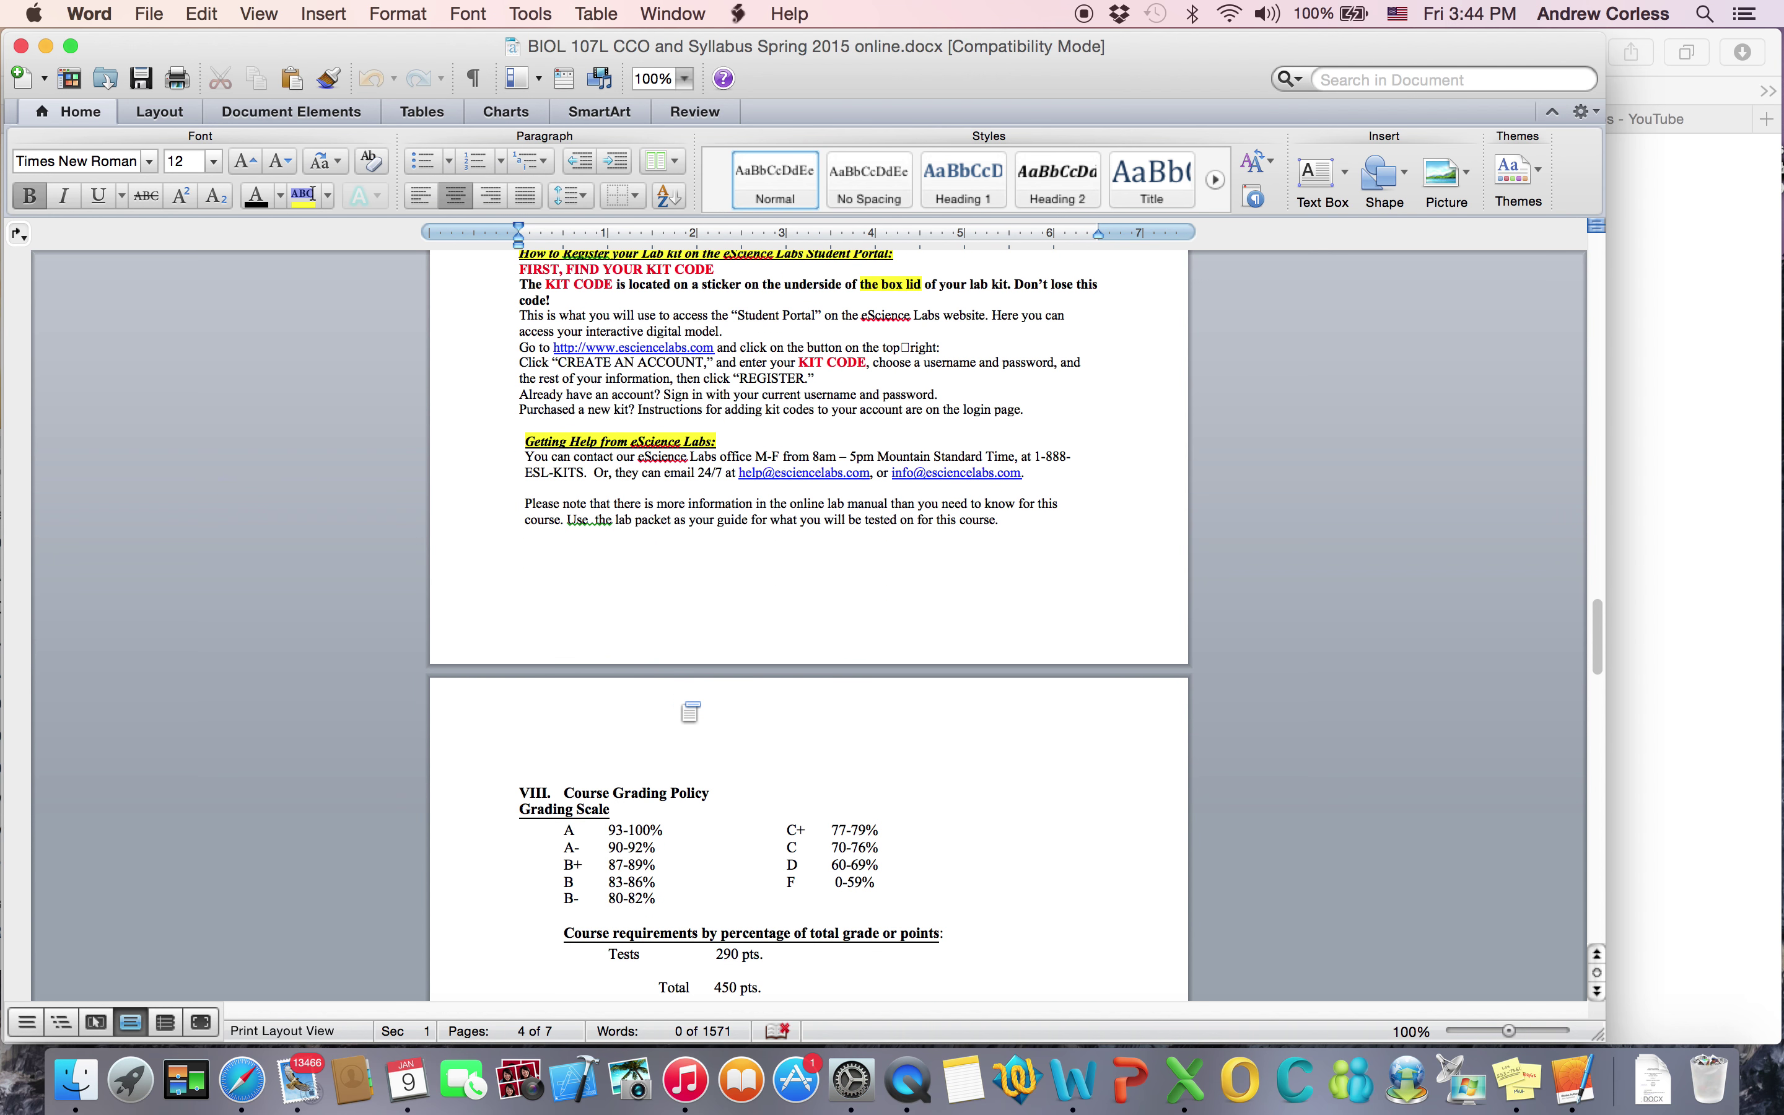
pyautogui.scroll(-6, 686, 708)
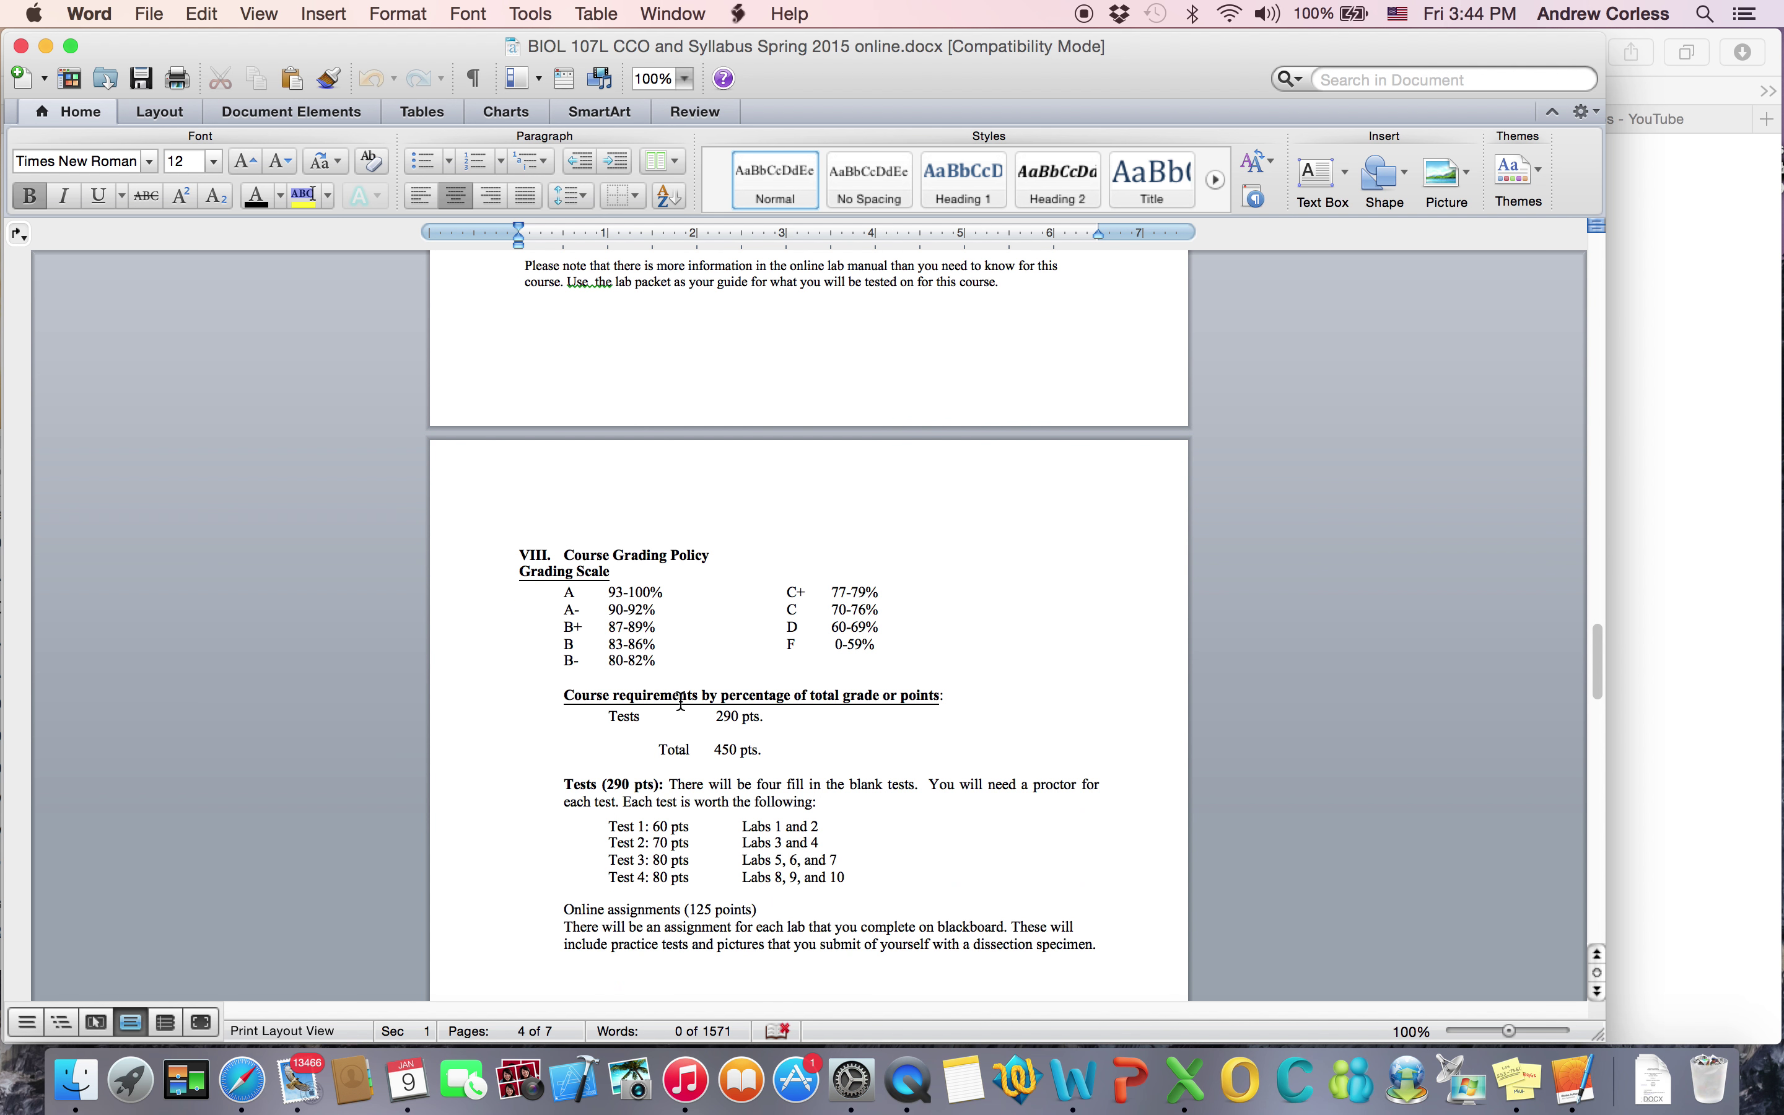
pyautogui.scroll(-2, 680, 702)
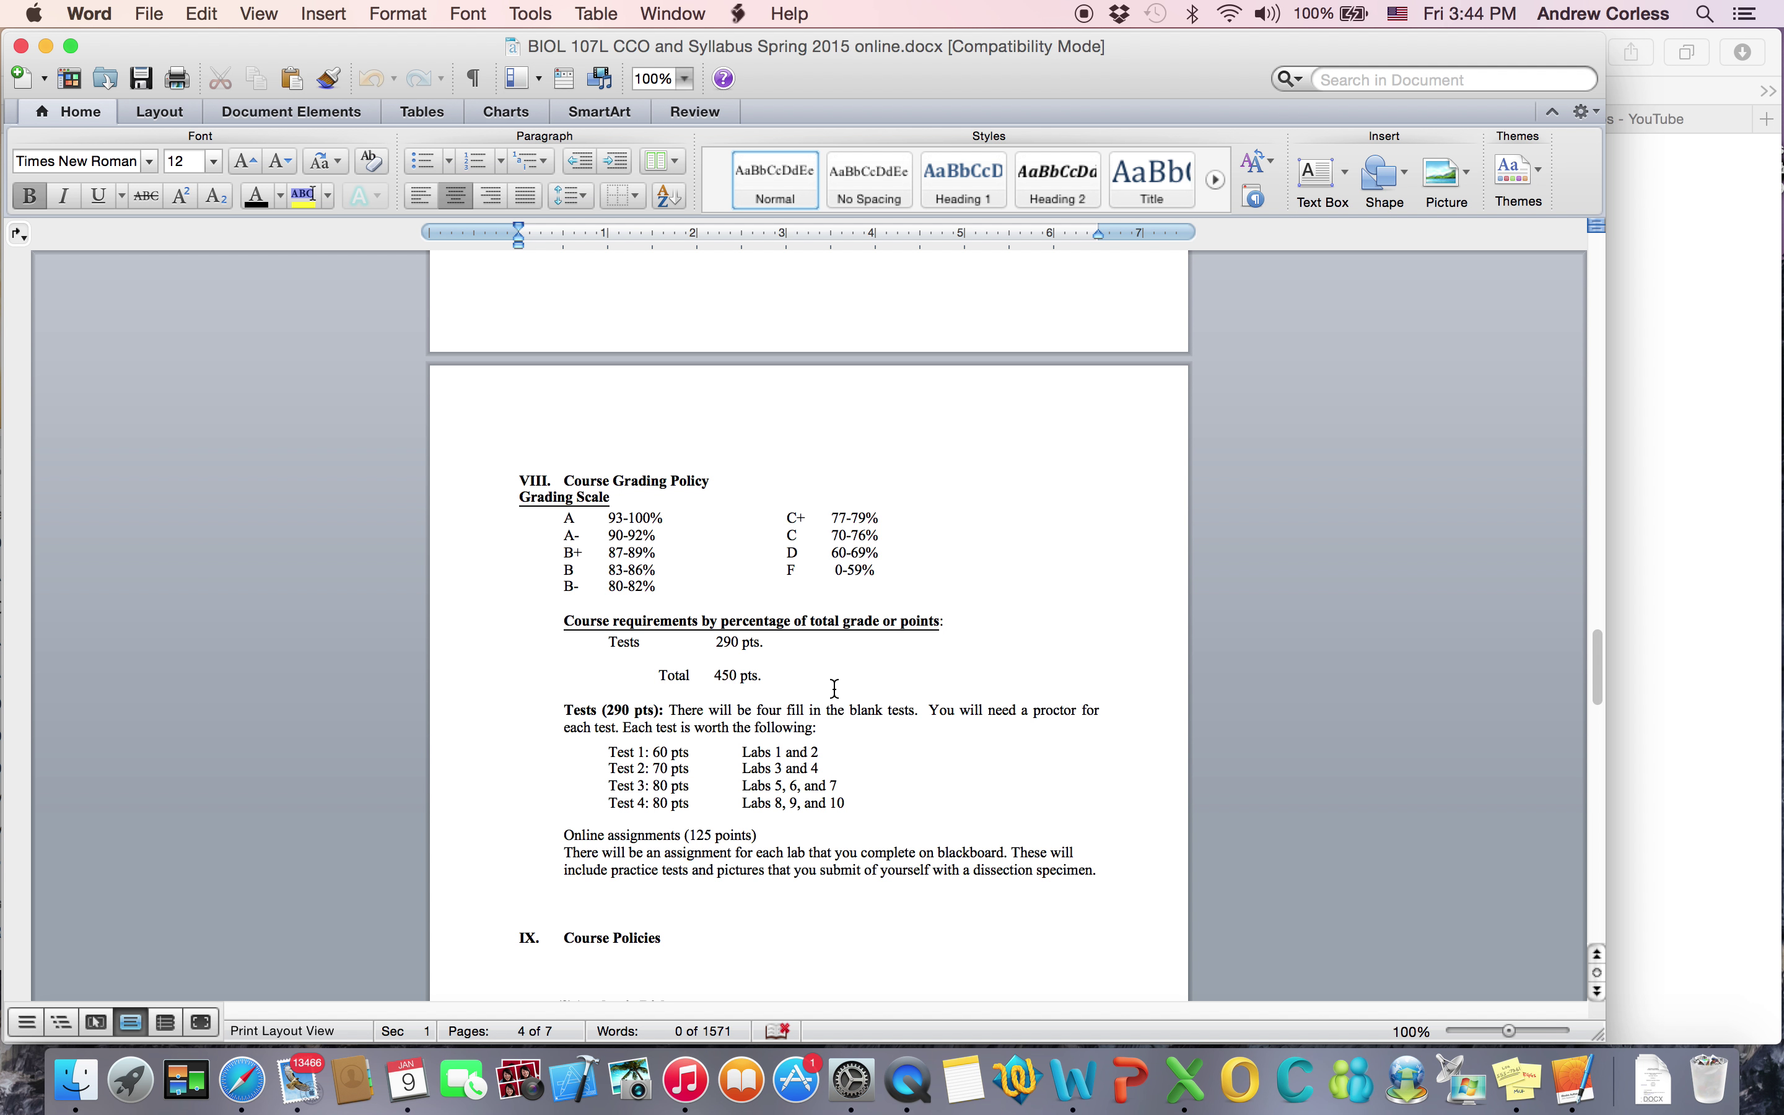
pyautogui.scroll(-2, 835, 688)
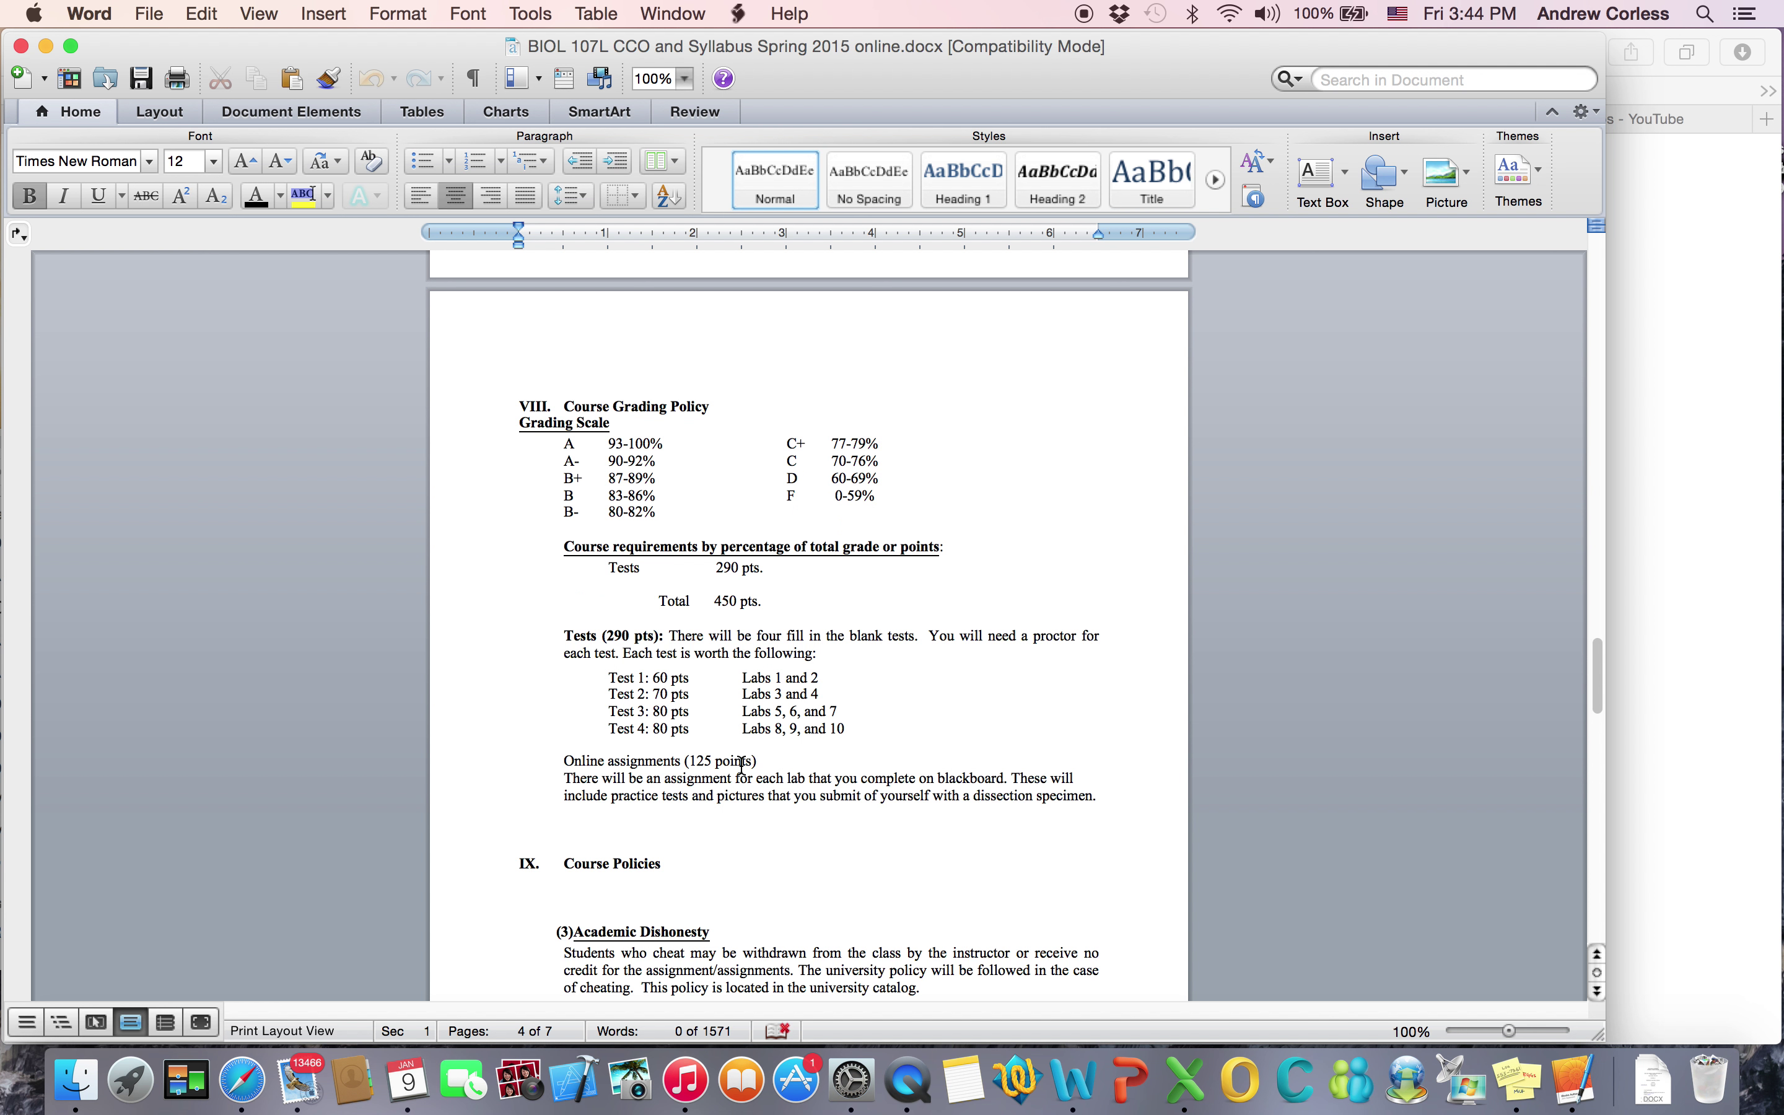
pyautogui.scroll(-5, 753, 765)
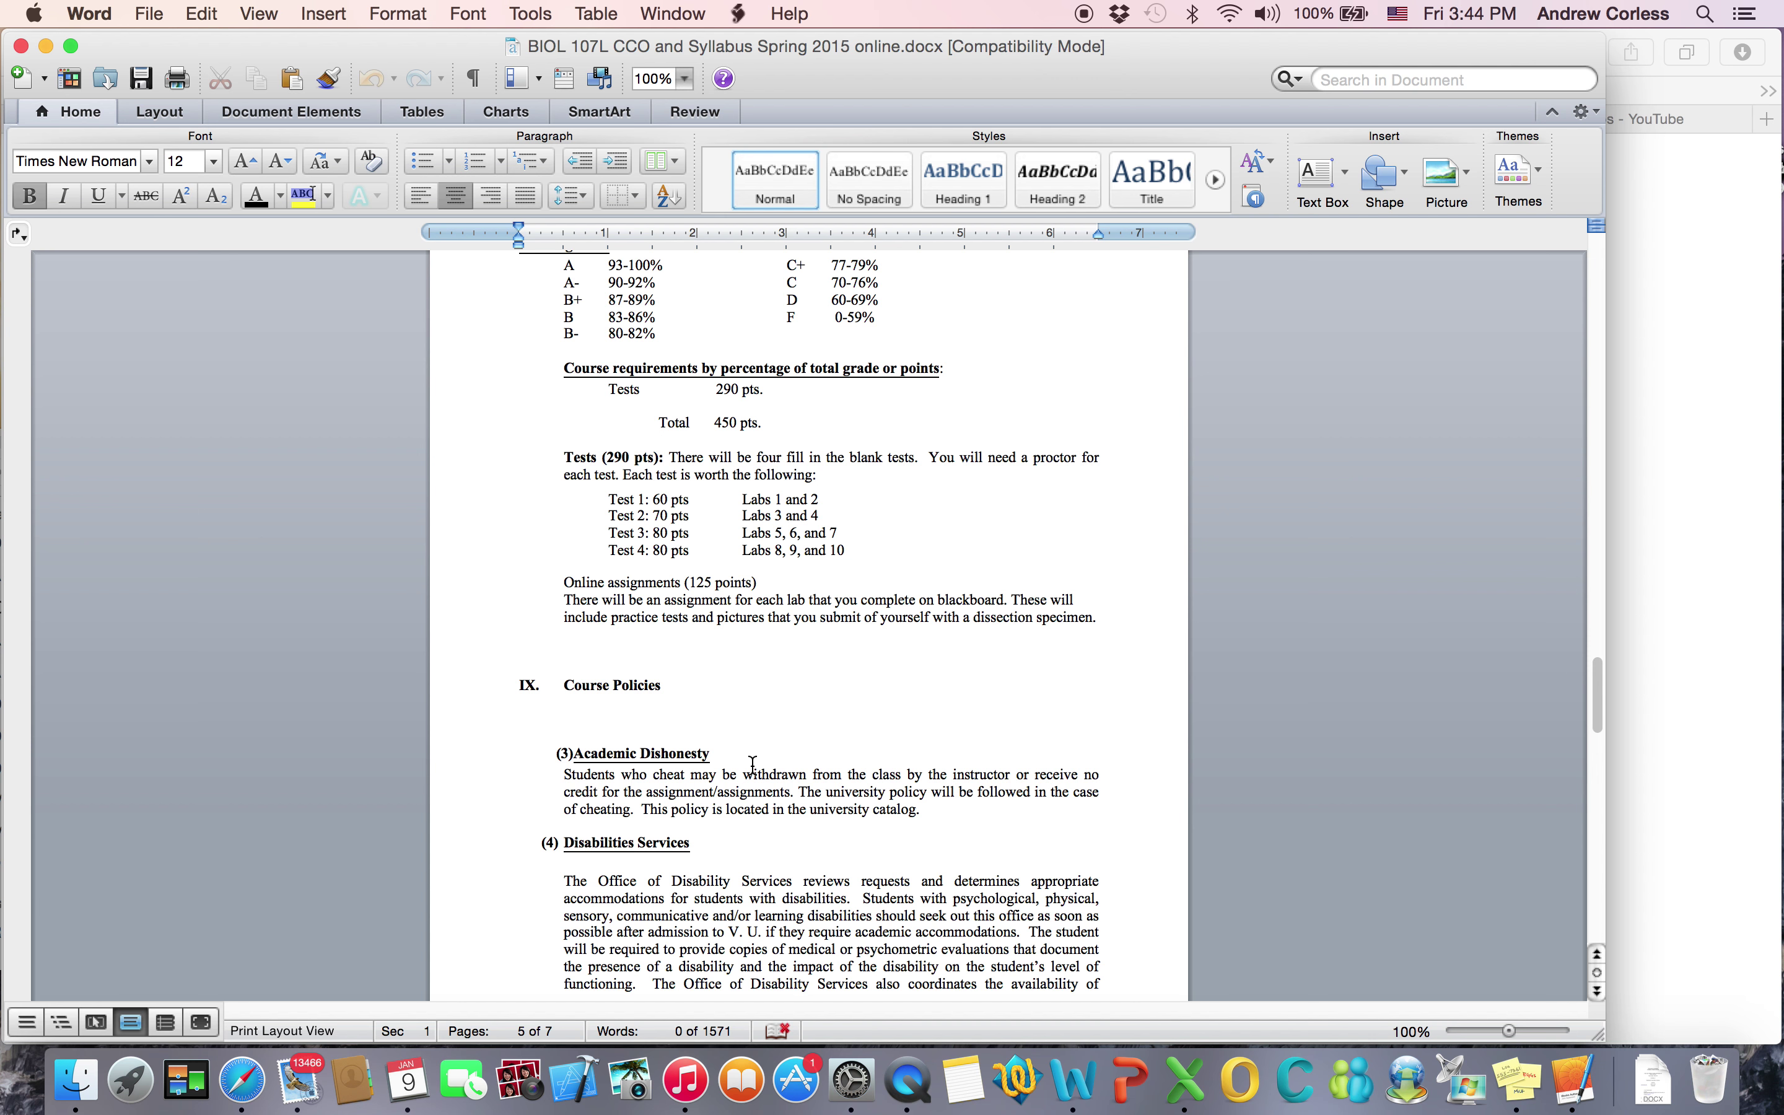
pyautogui.scroll(-4, 753, 765)
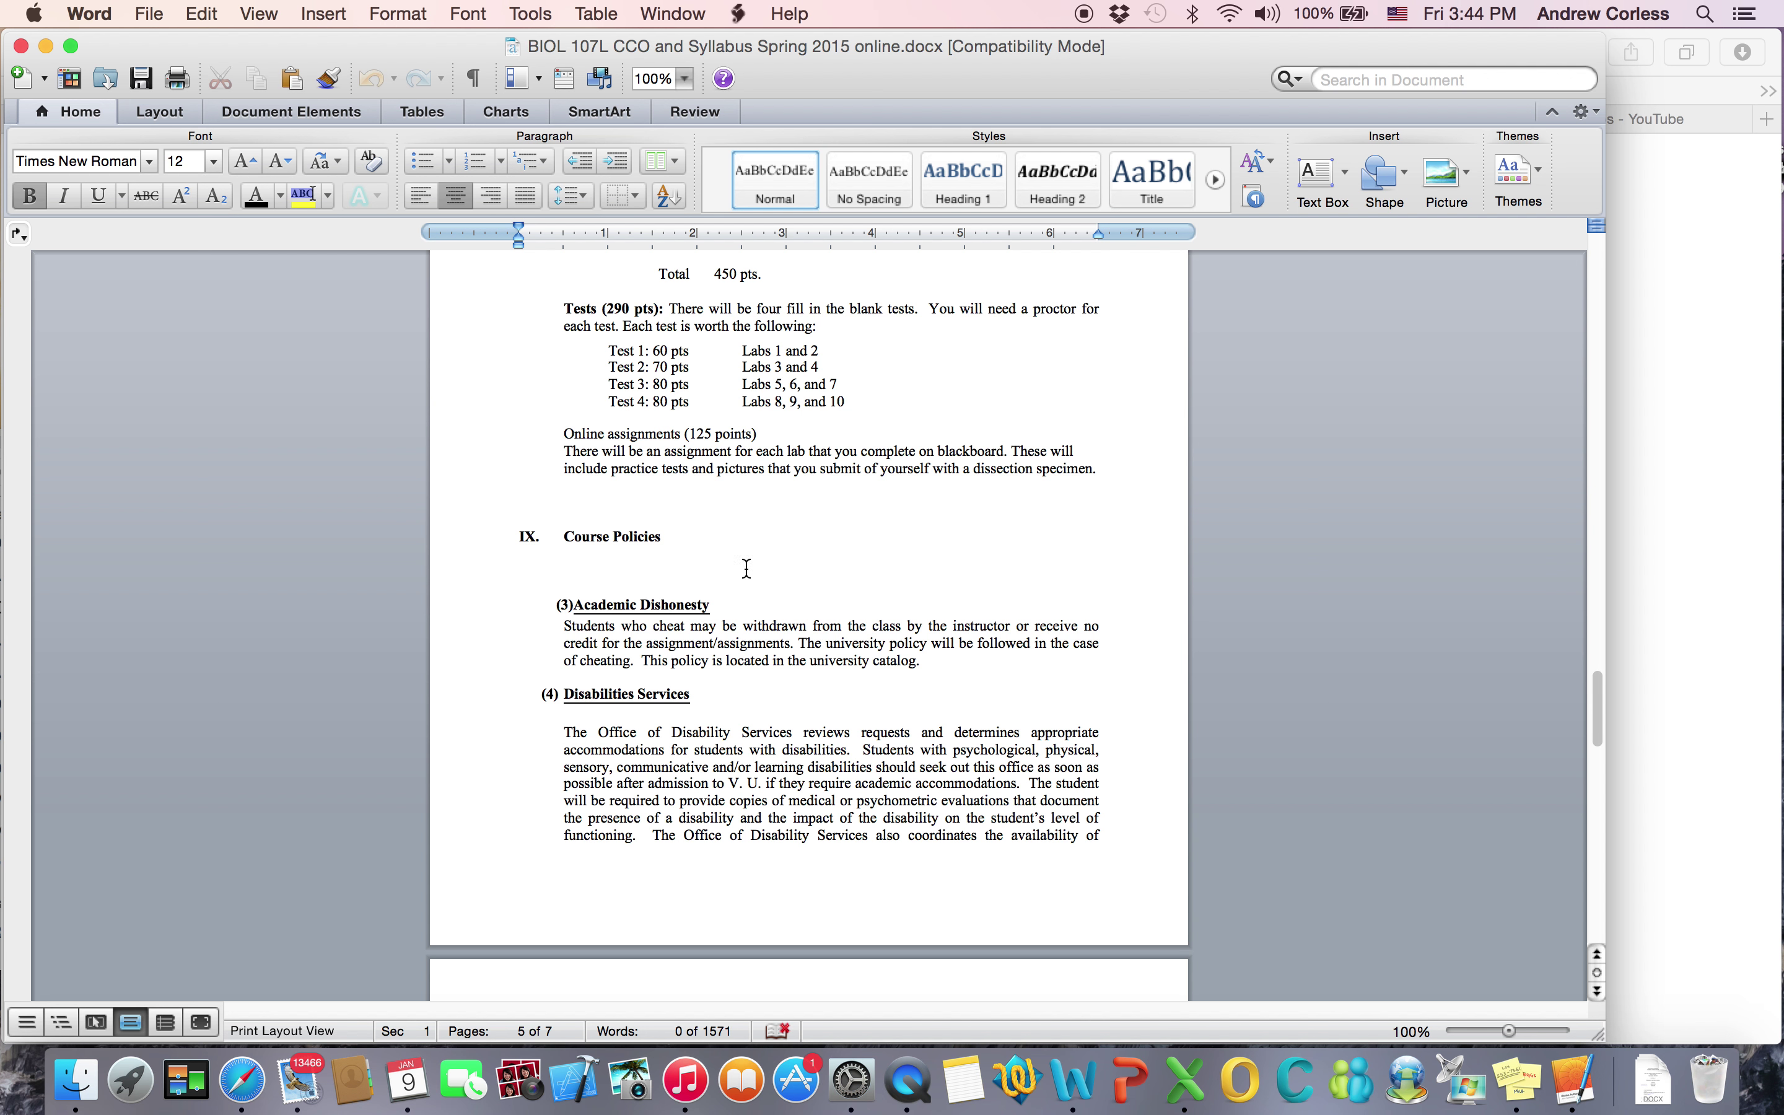
pyautogui.scroll(-2, 740, 599)
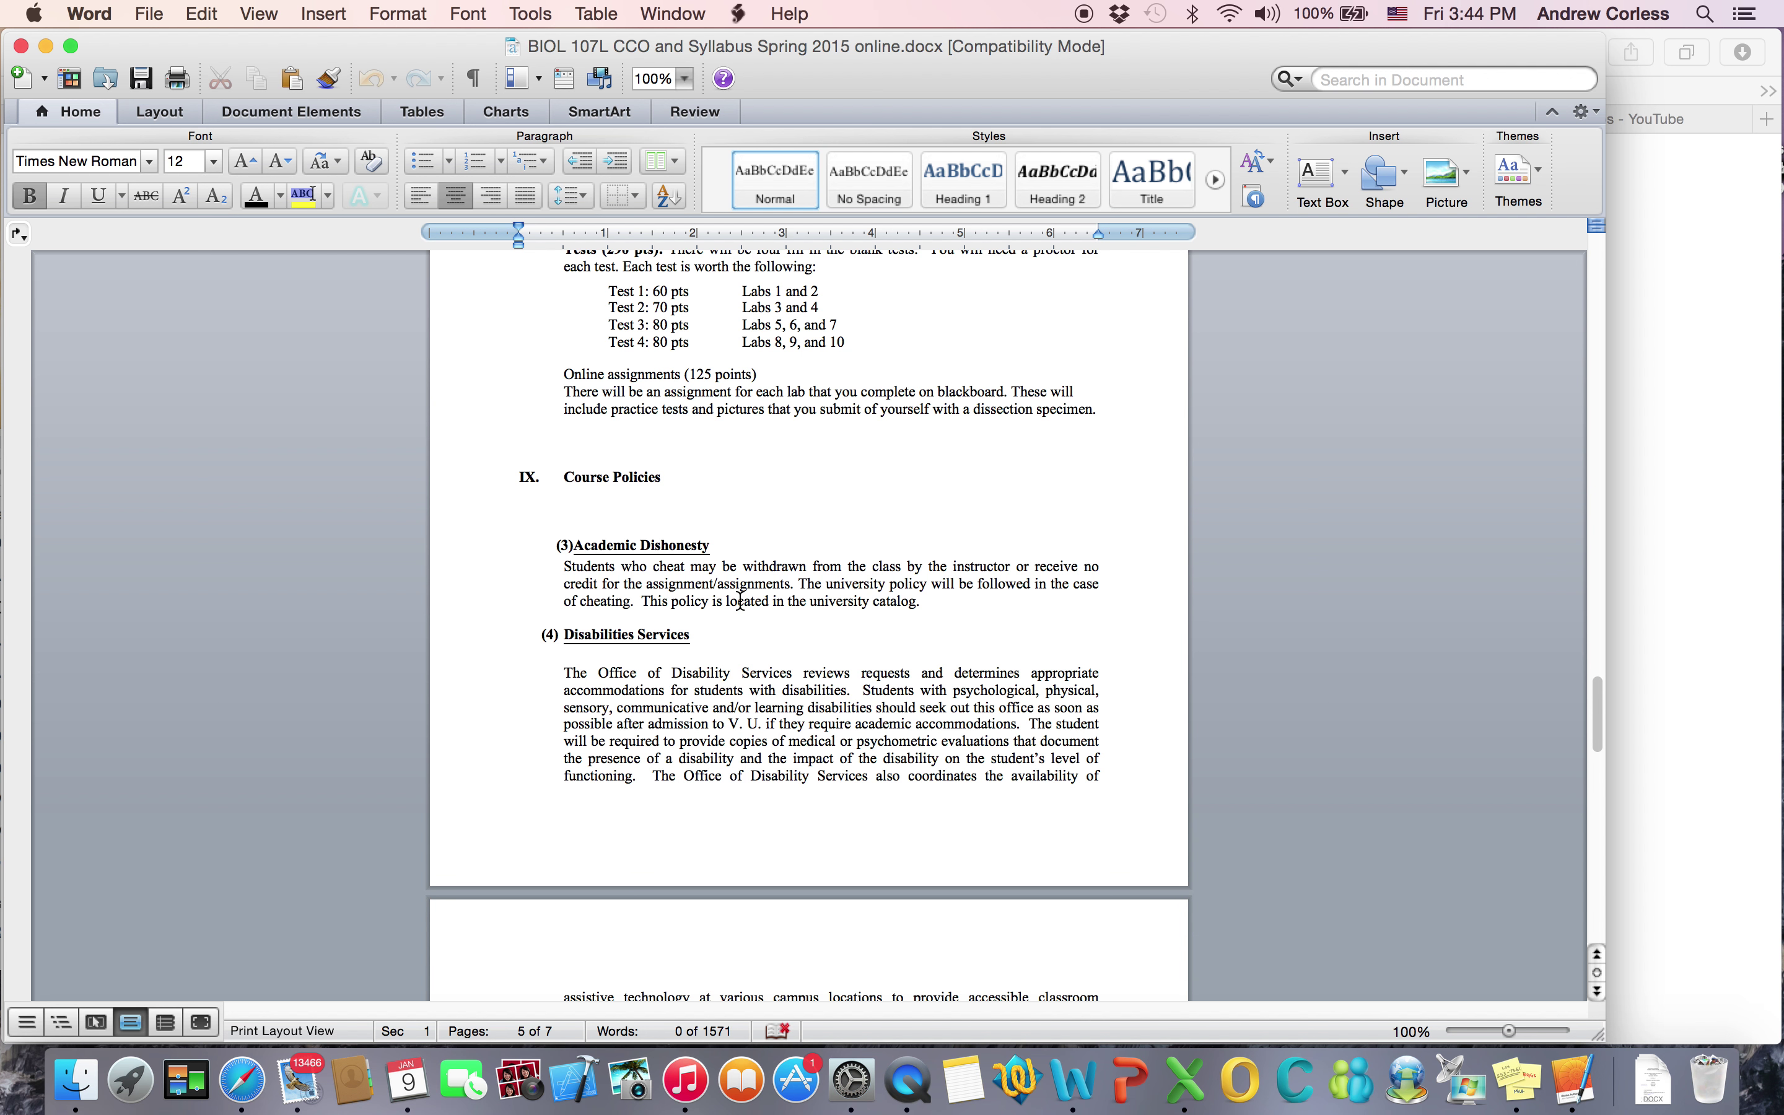
pyautogui.scroll(-4, 740, 599)
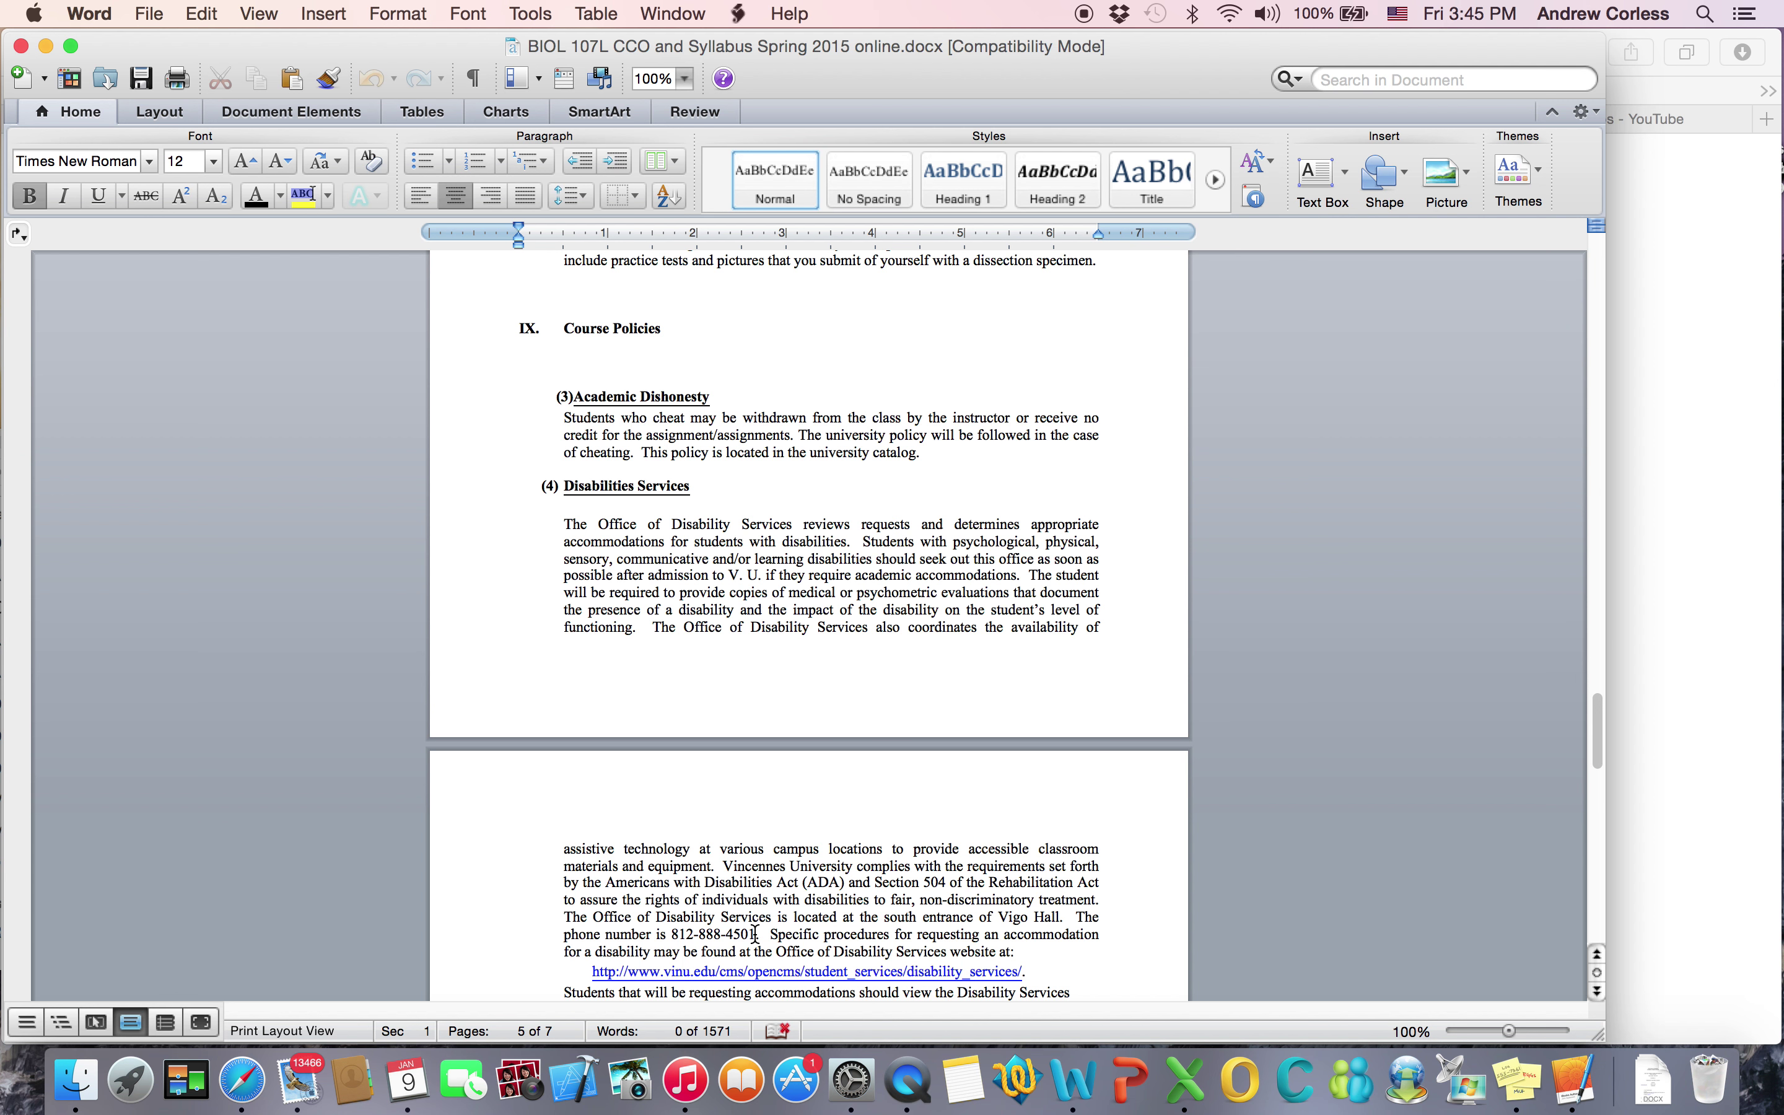
pyautogui.scroll(-3, 760, 933)
pyautogui.scroll(-6, 756, 933)
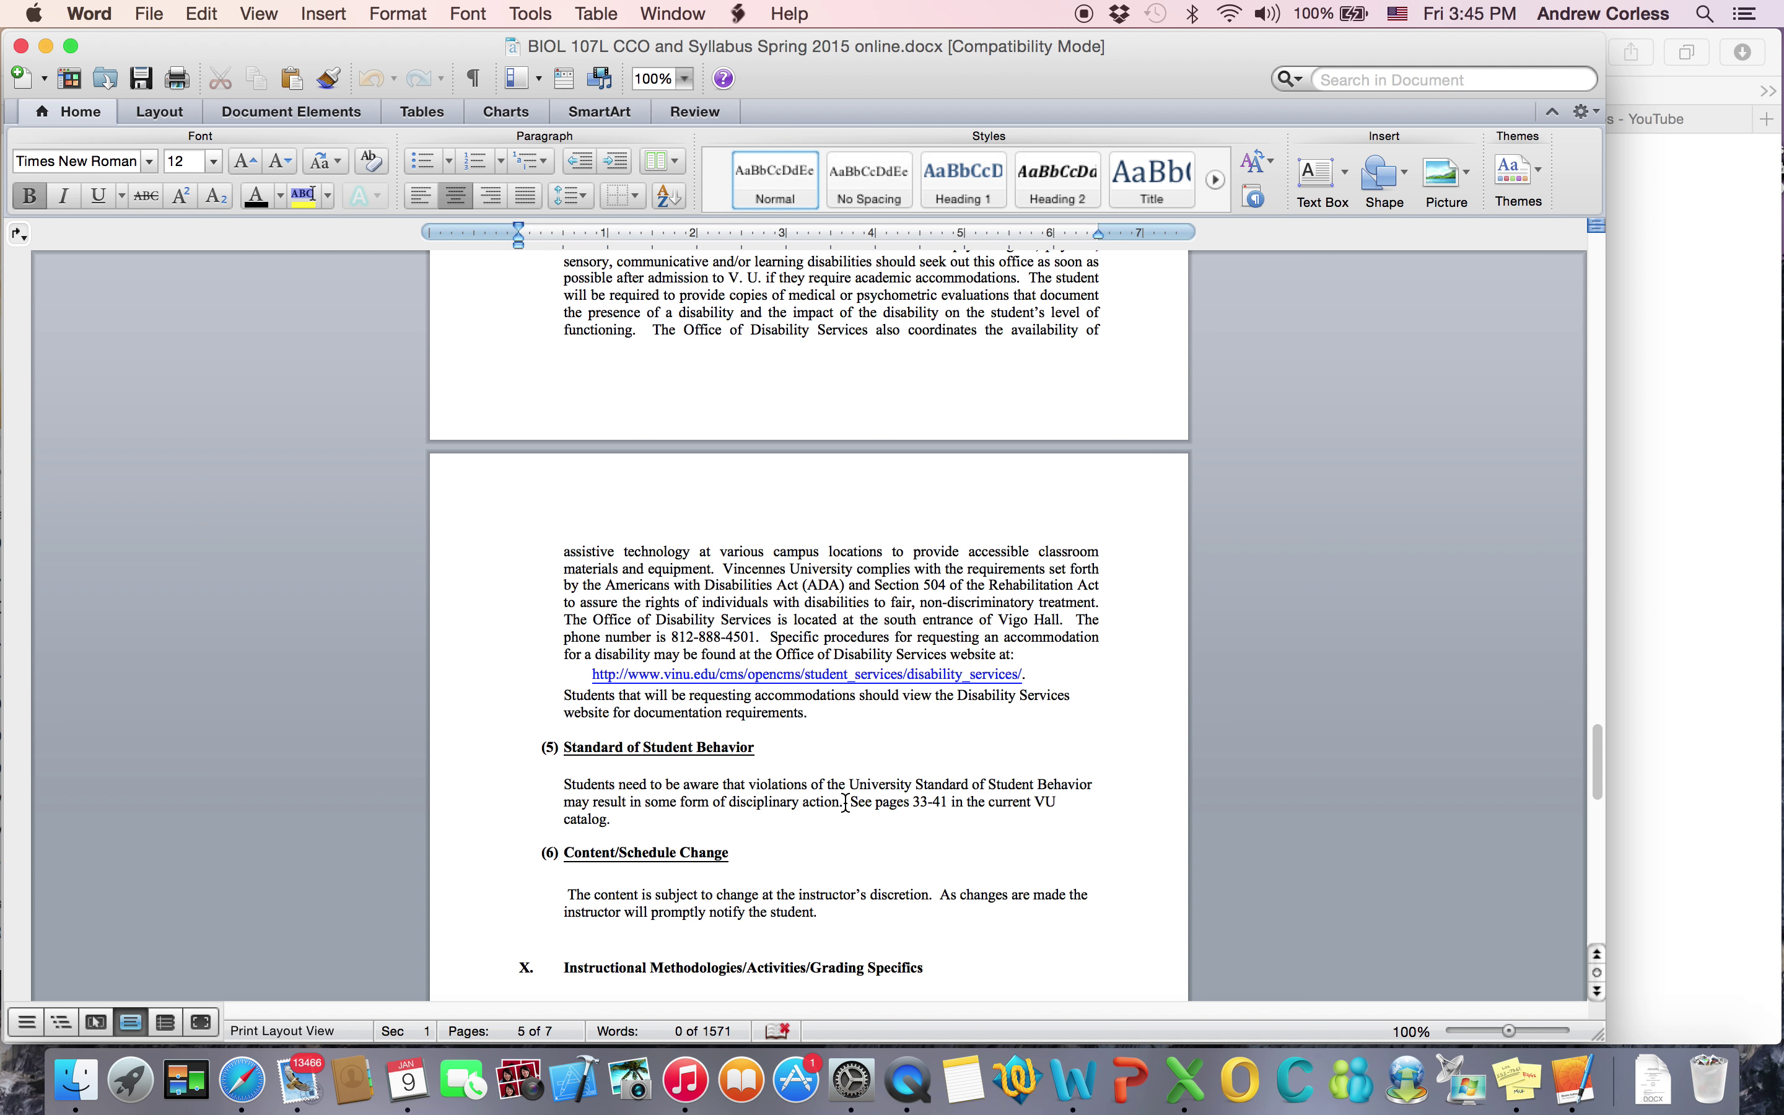
pyautogui.scroll(-5, 845, 802)
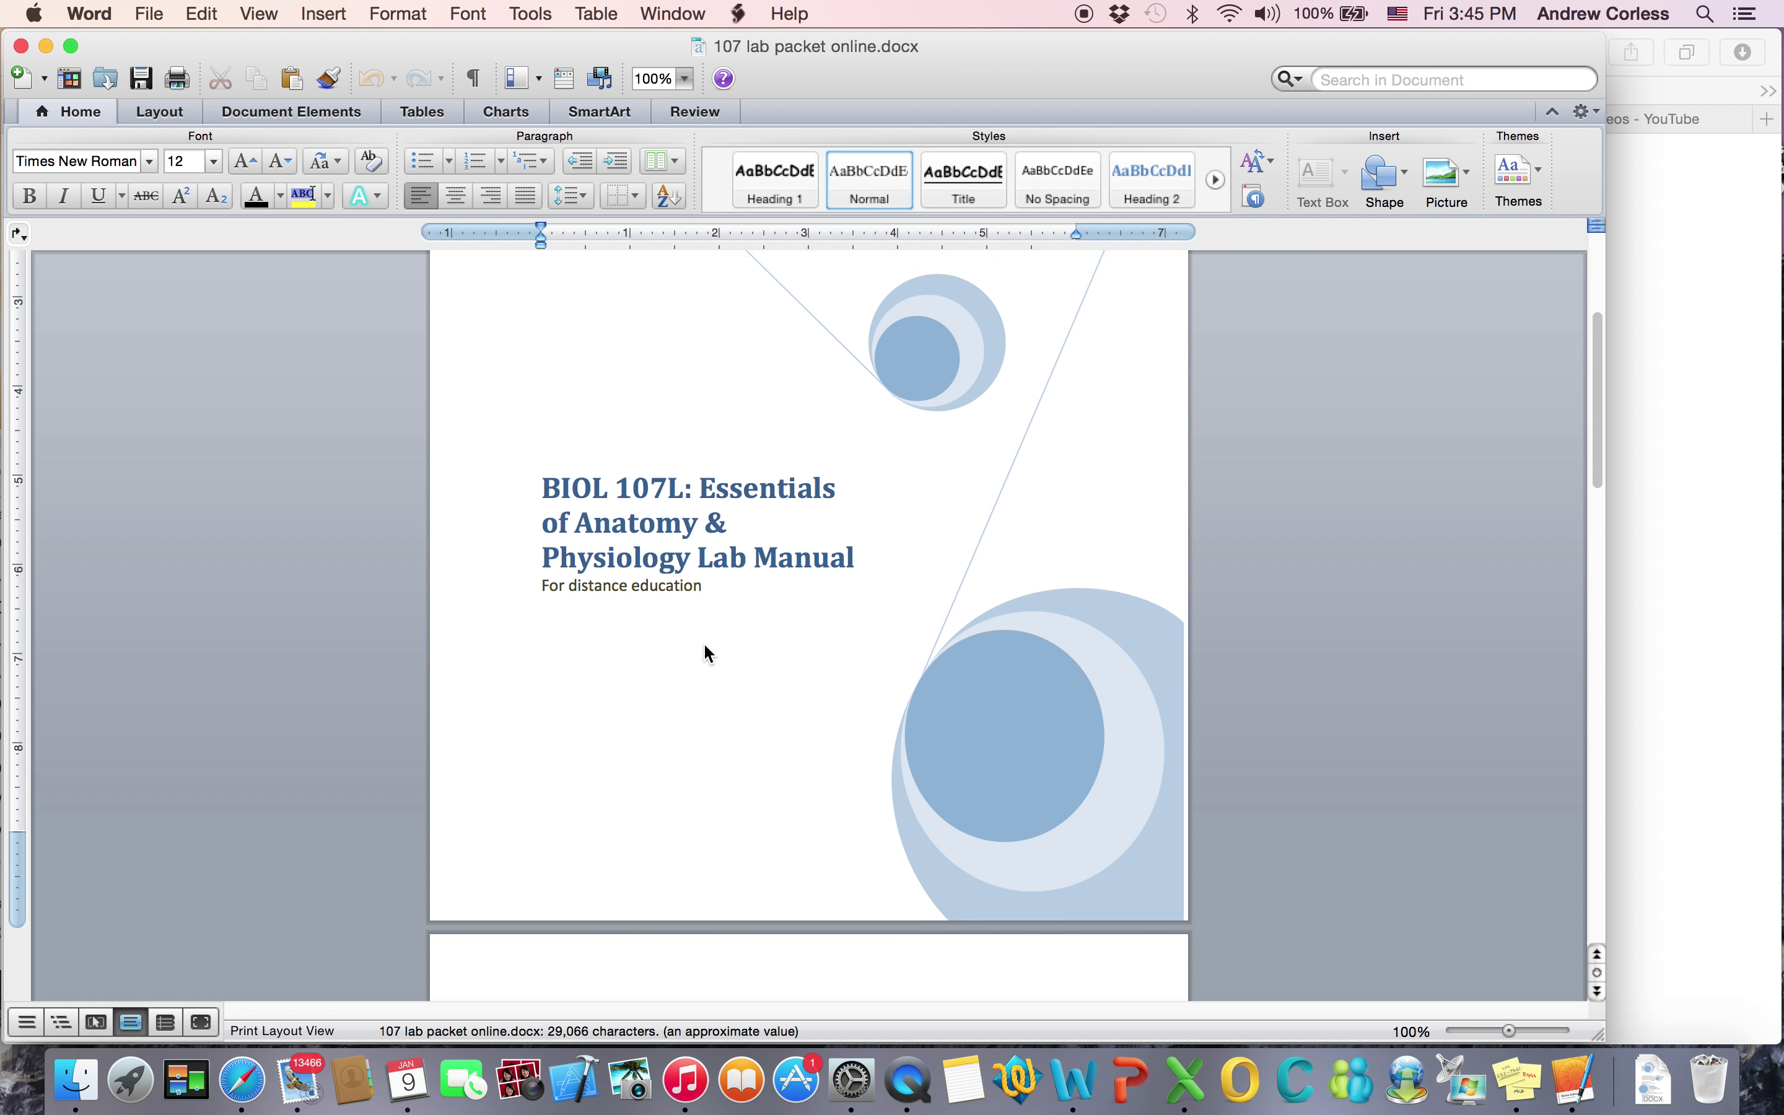
pyautogui.scroll(-4, 706, 654)
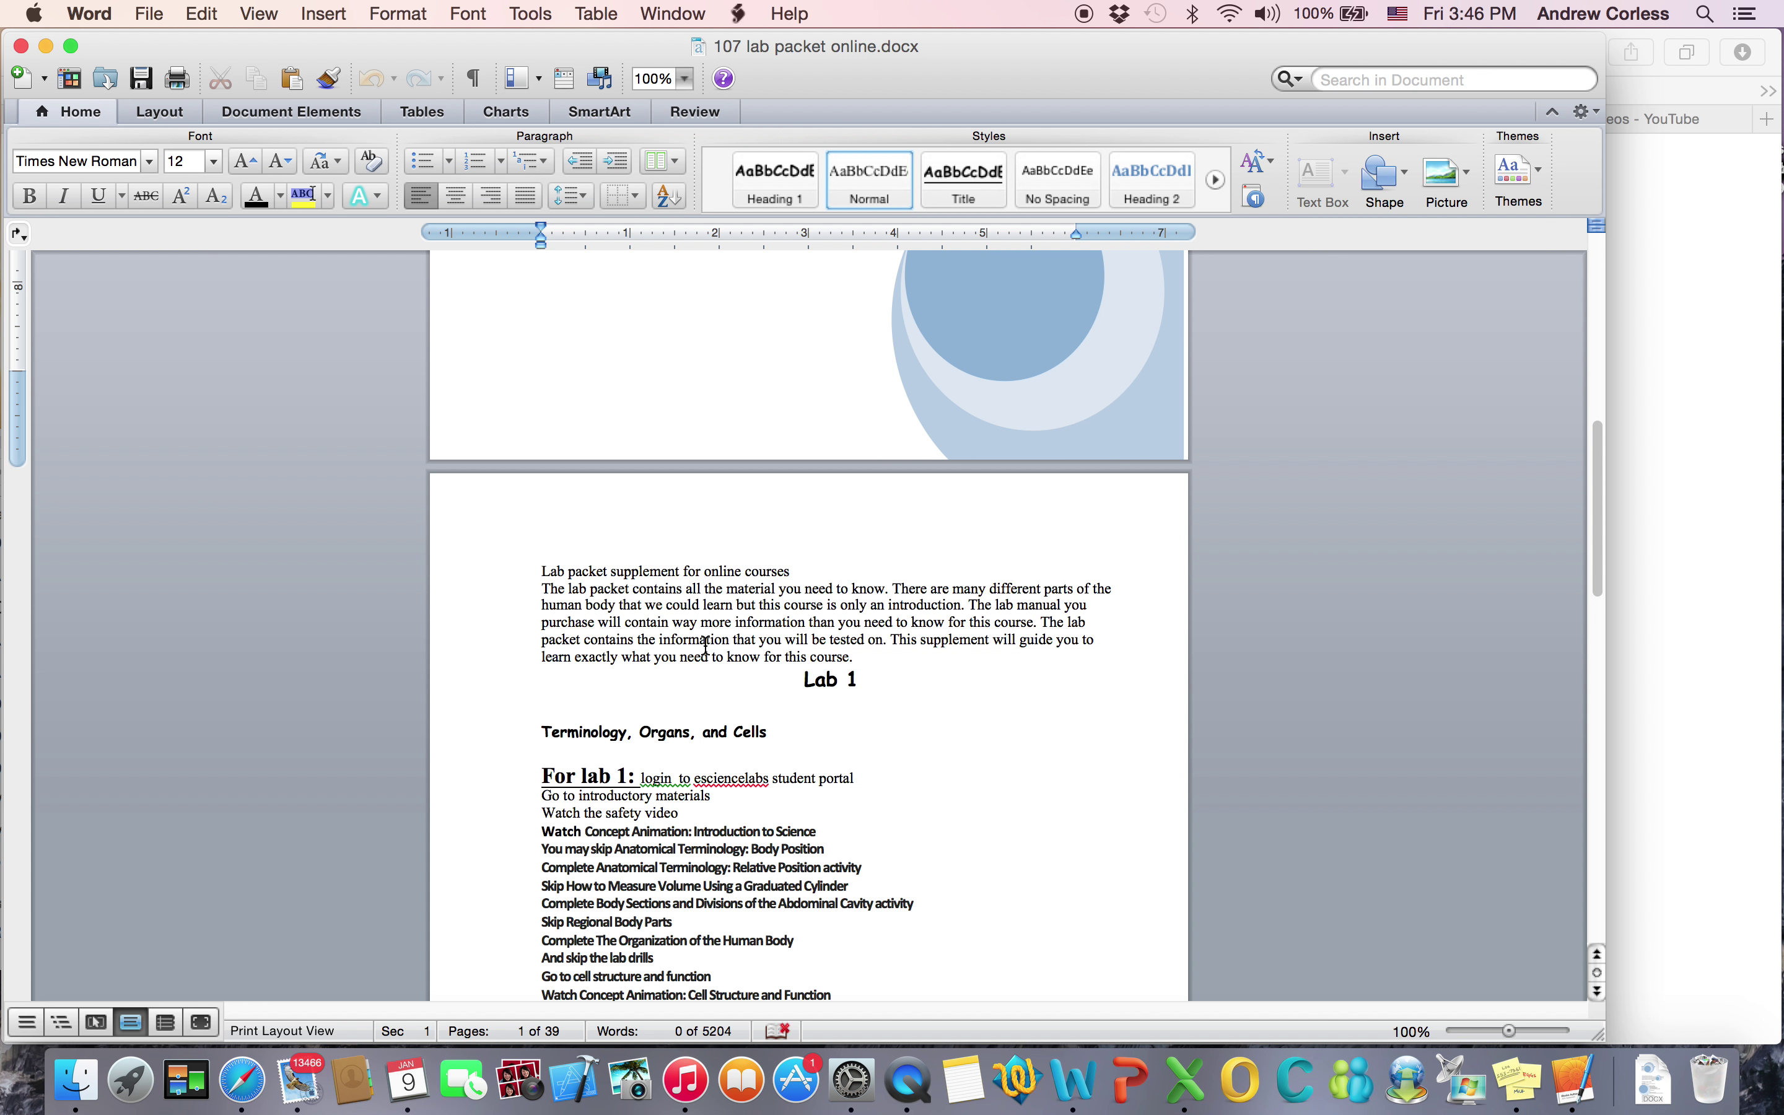
# Step: Scroll the lab packet to the Lab 1 instructions and begin entering the eScience Labs address
pyautogui.scroll(-2, 706, 646)
pyautogui.scroll(-3, 706, 646)
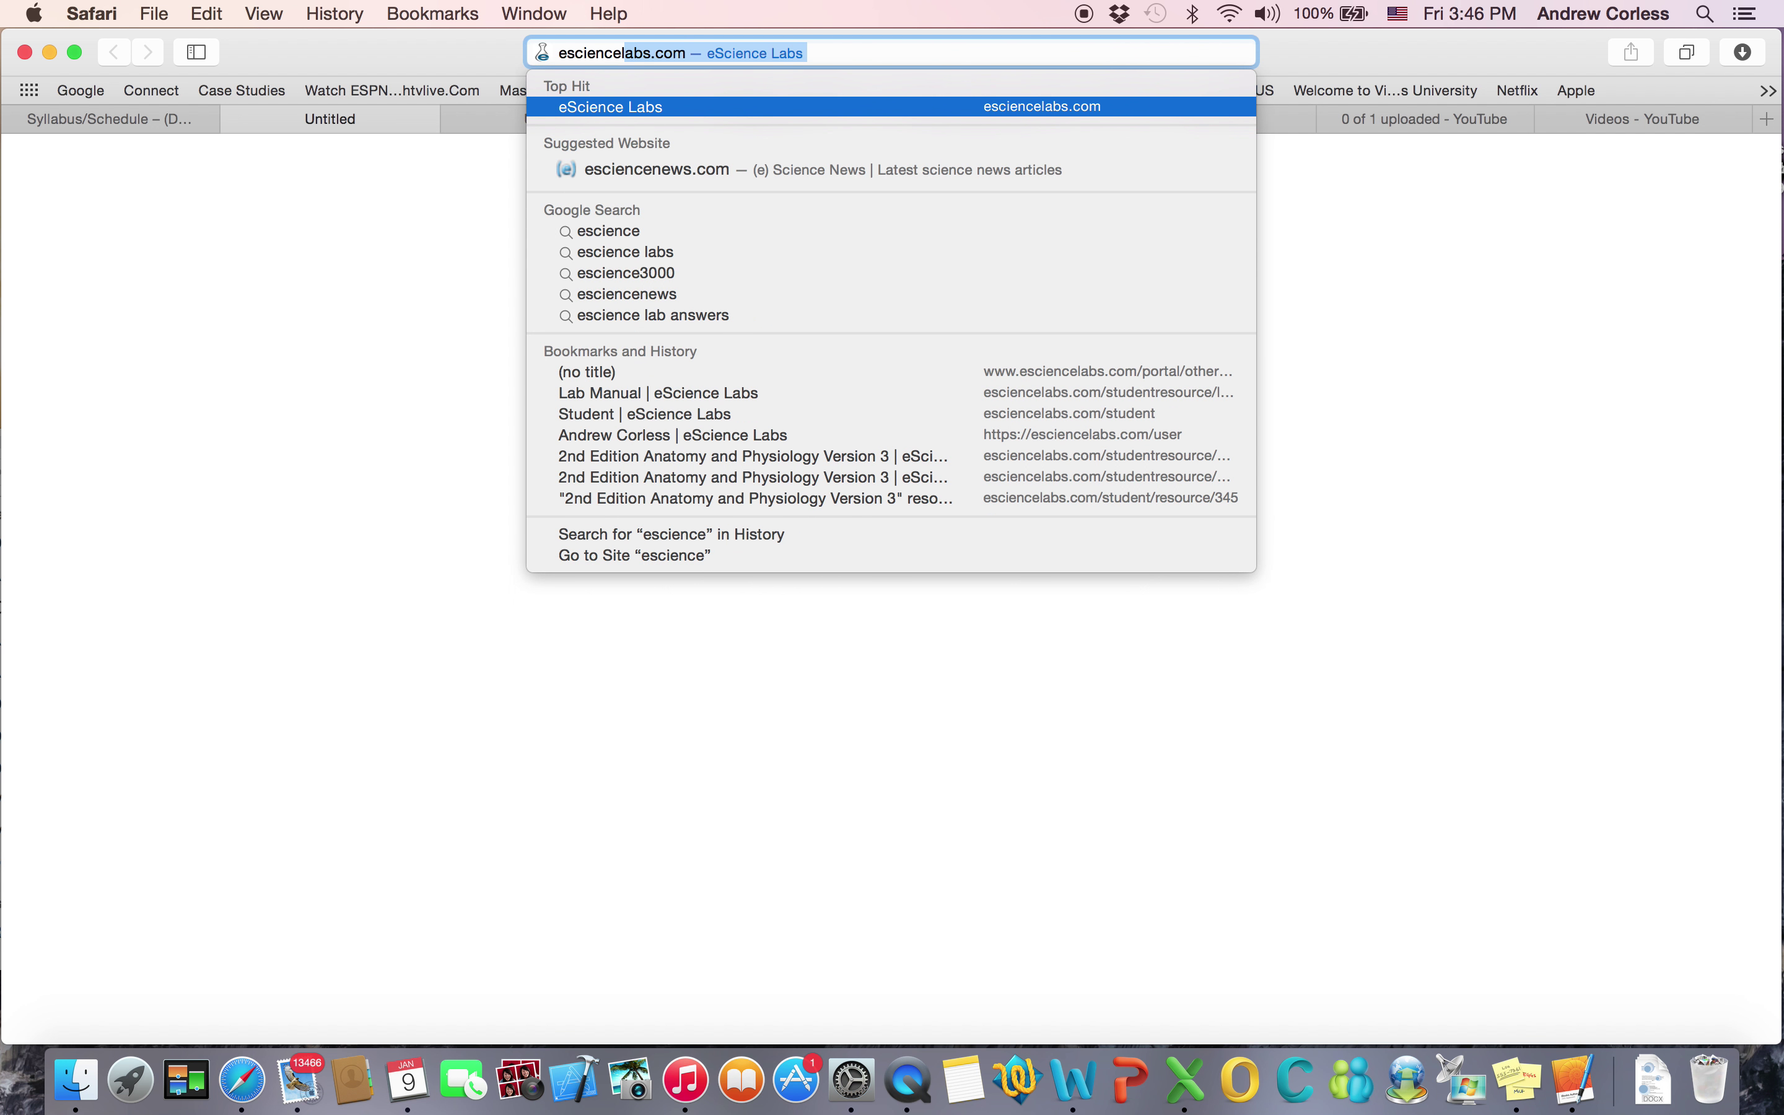
pyautogui.write('an')
# Step: Correct the address to esciencelabs.com and load the eScience Labs site
pyautogui.press('BackSpace')
pyautogui.write('bs')
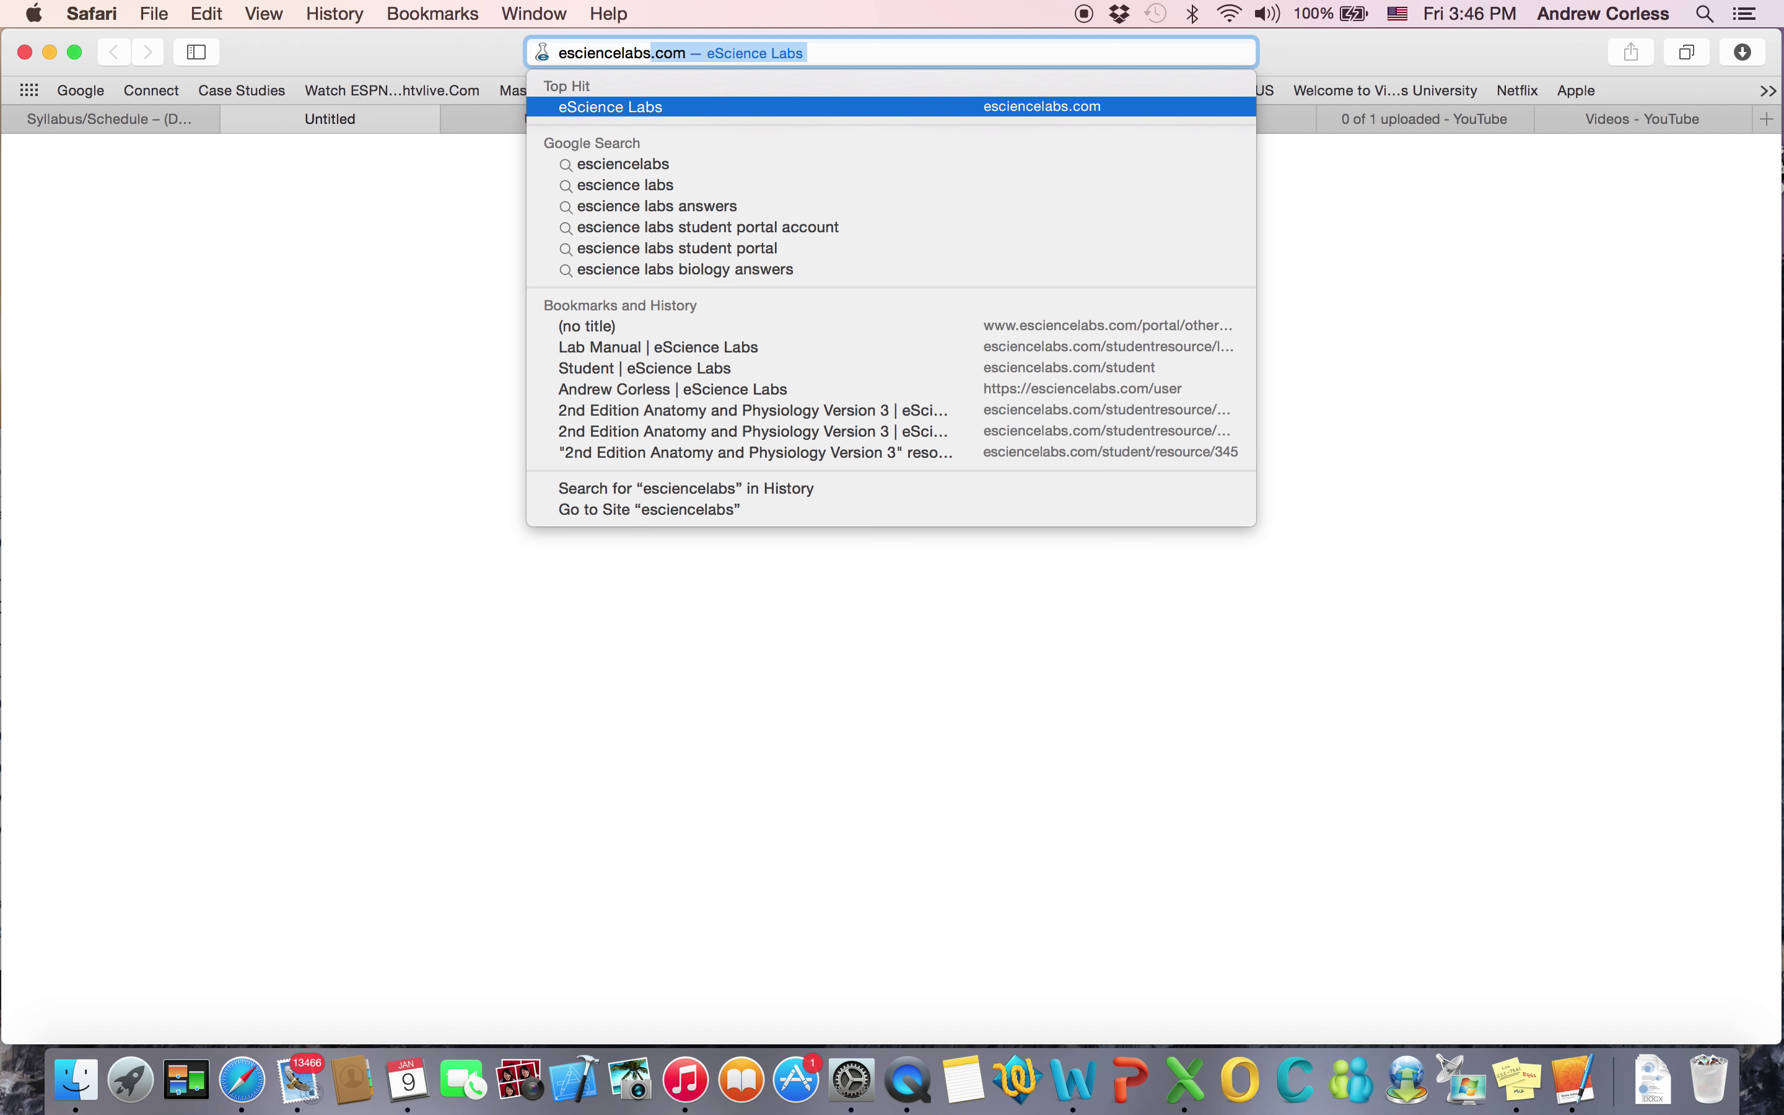
pyautogui.press('Return')
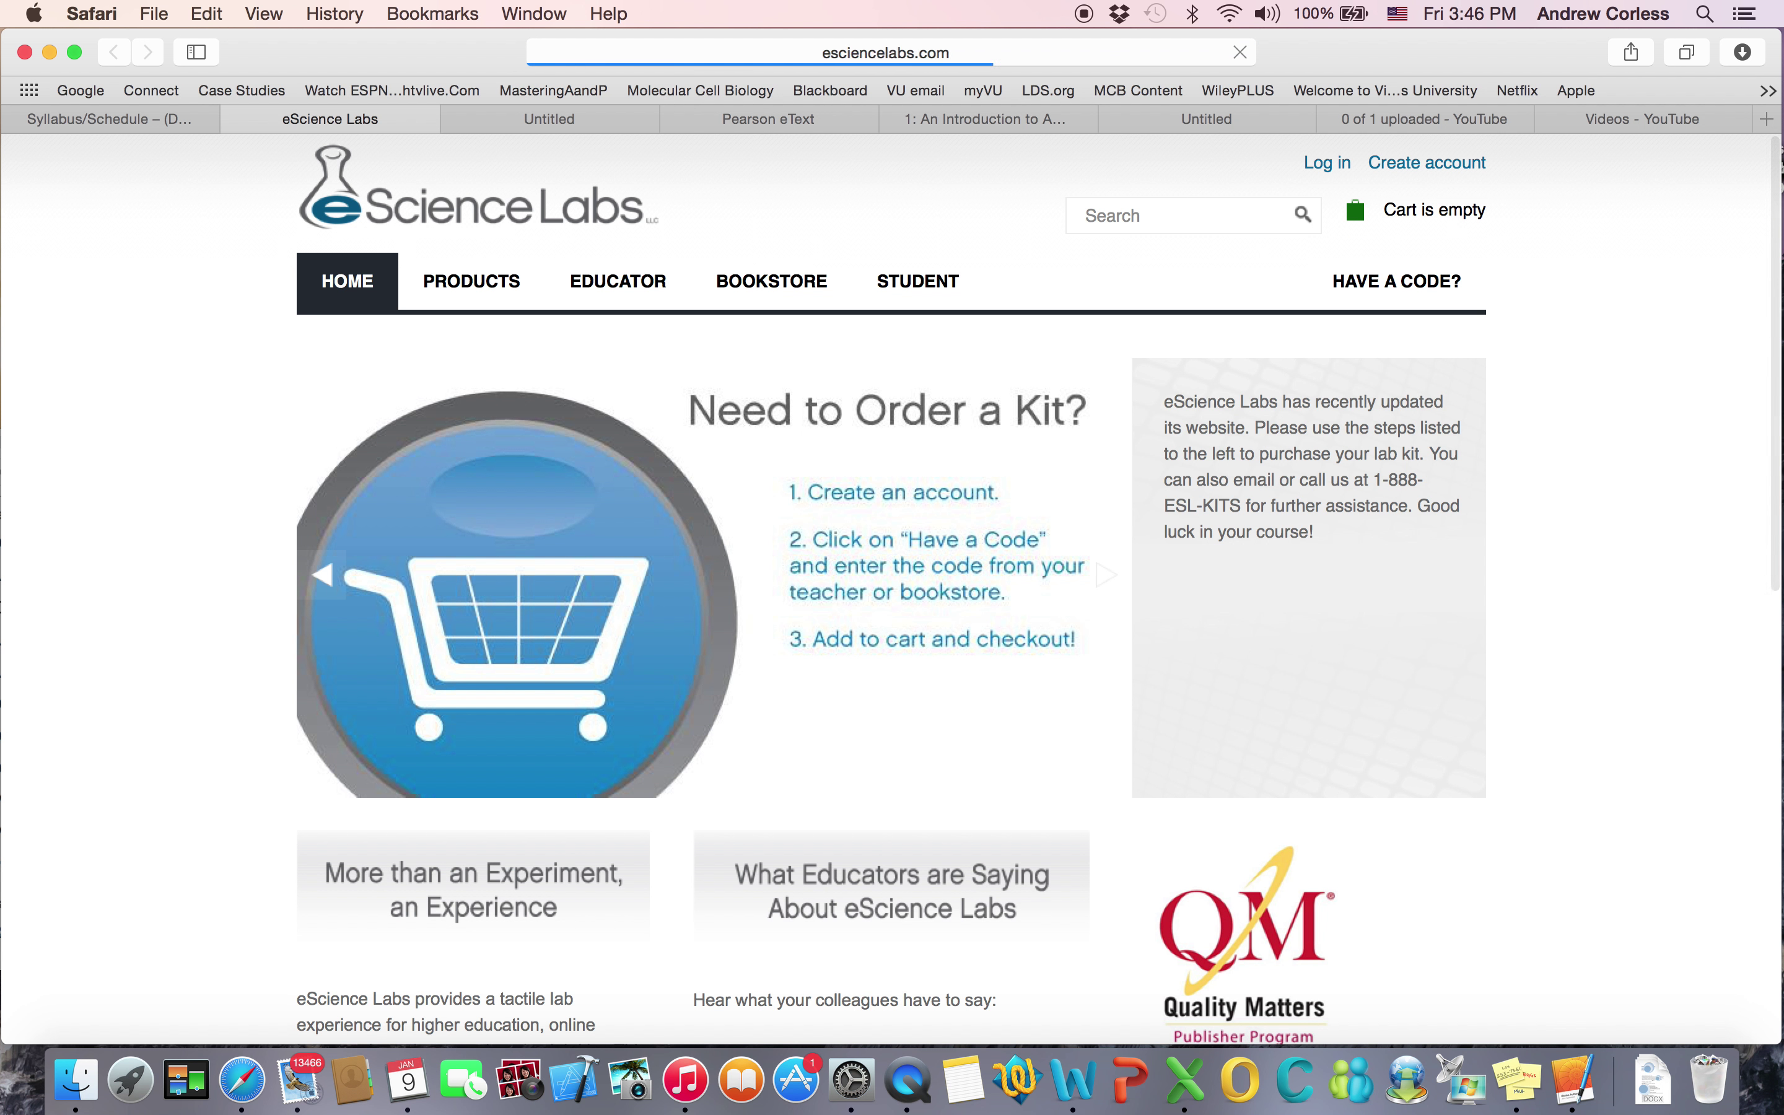
# Step: Log in and open the 2nd Edition Anatomy and Physiology Version 3 kit resources page
pyautogui.click(1327, 162)
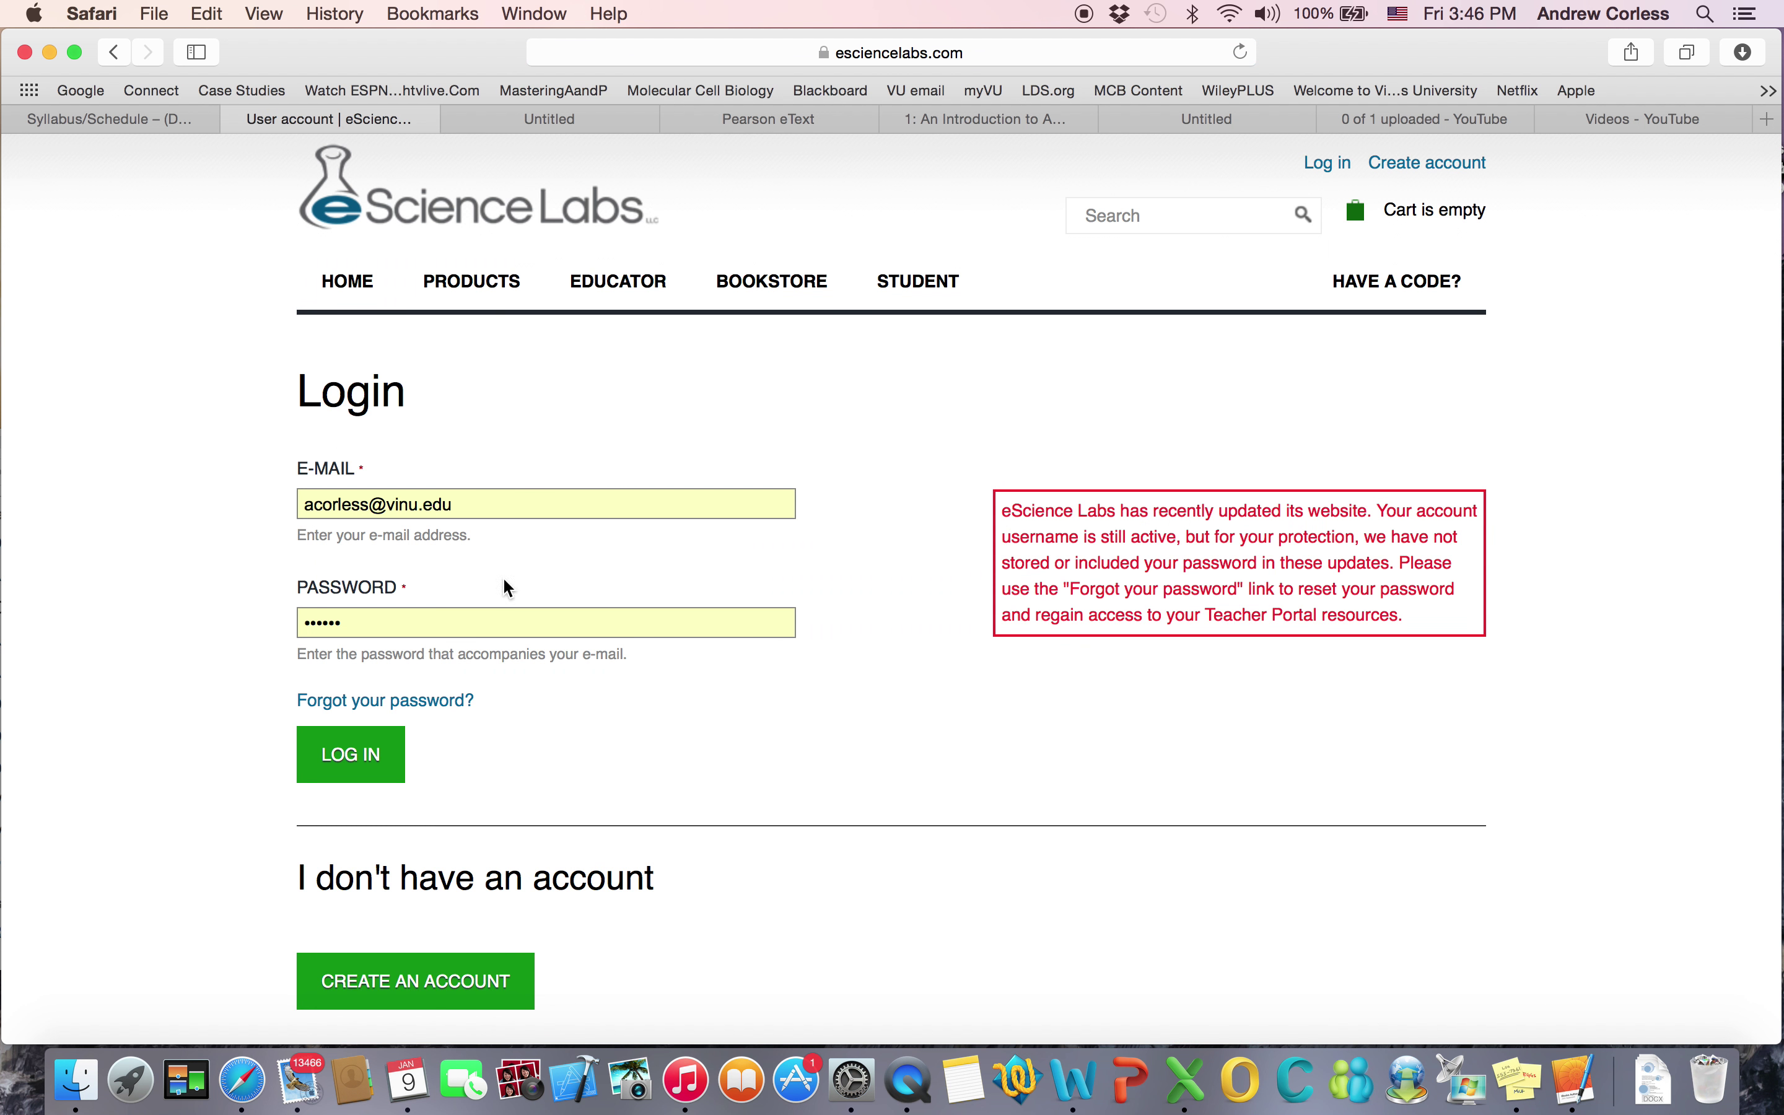
pyautogui.click(340, 760)
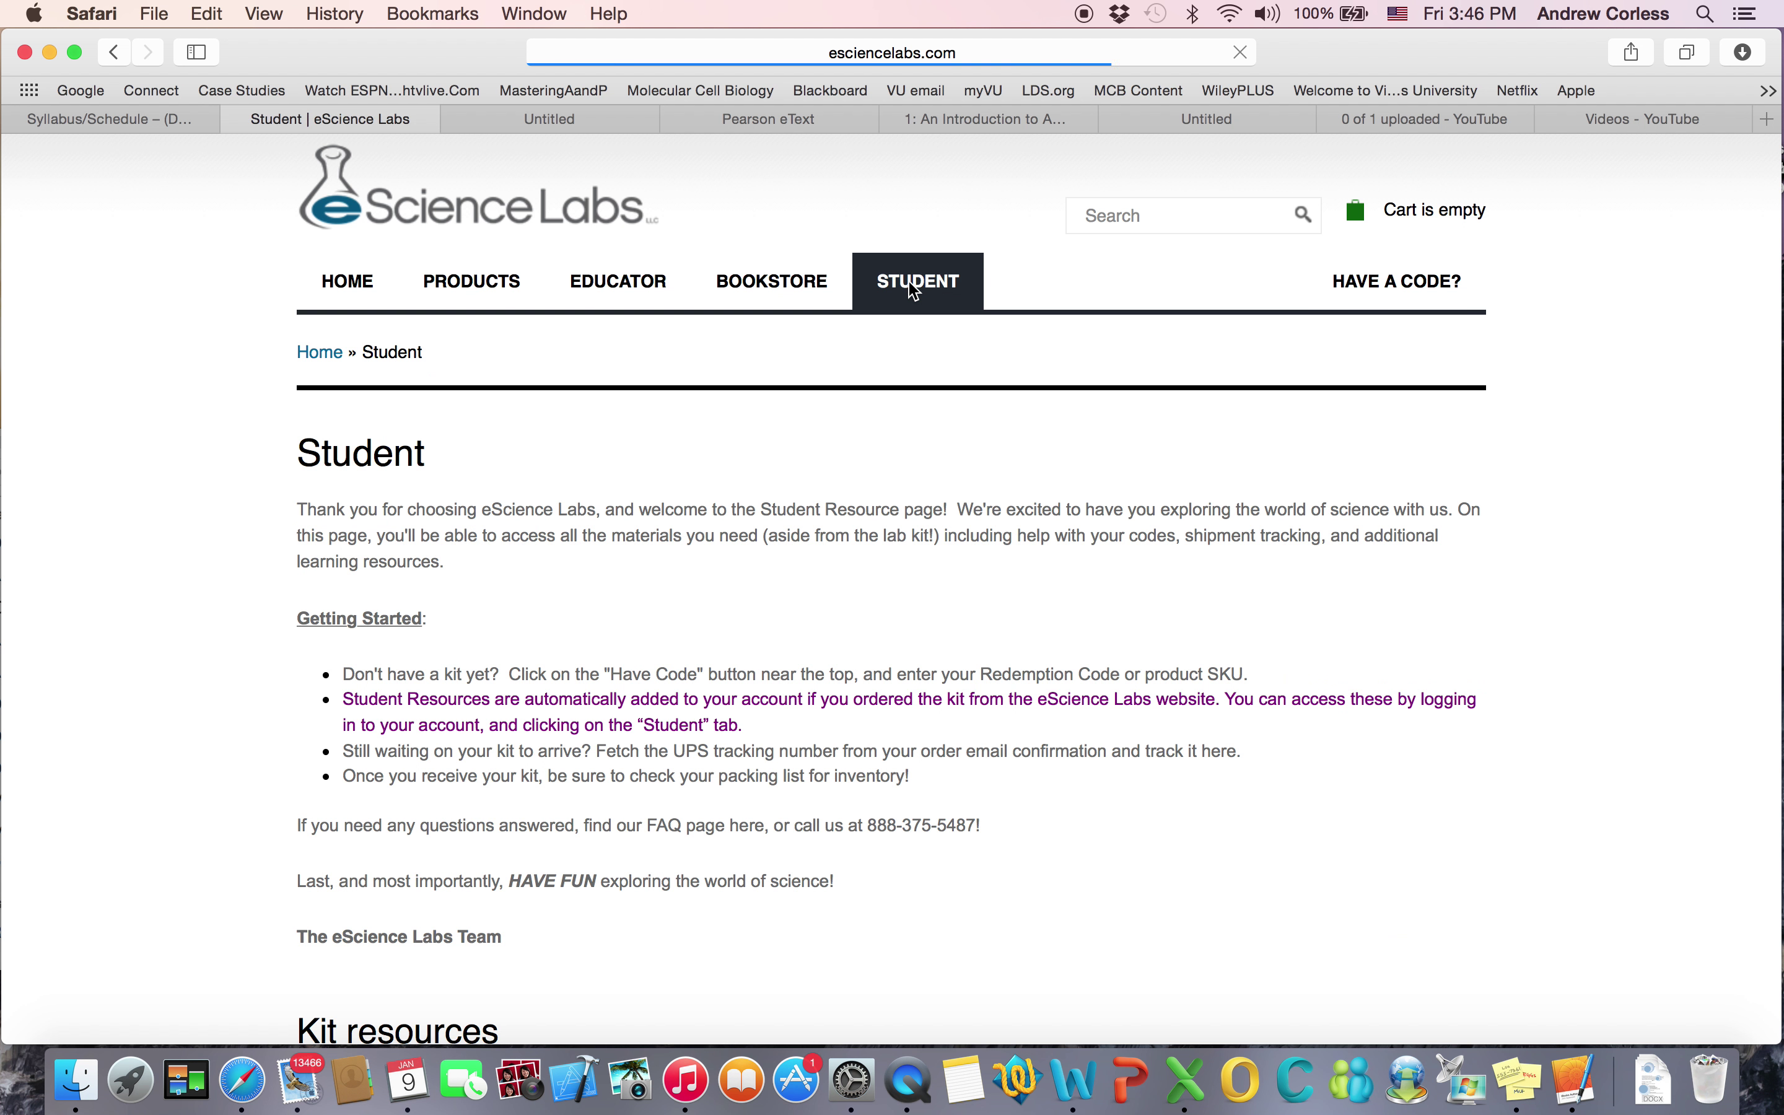
pyautogui.scroll(-10, 508, 641)
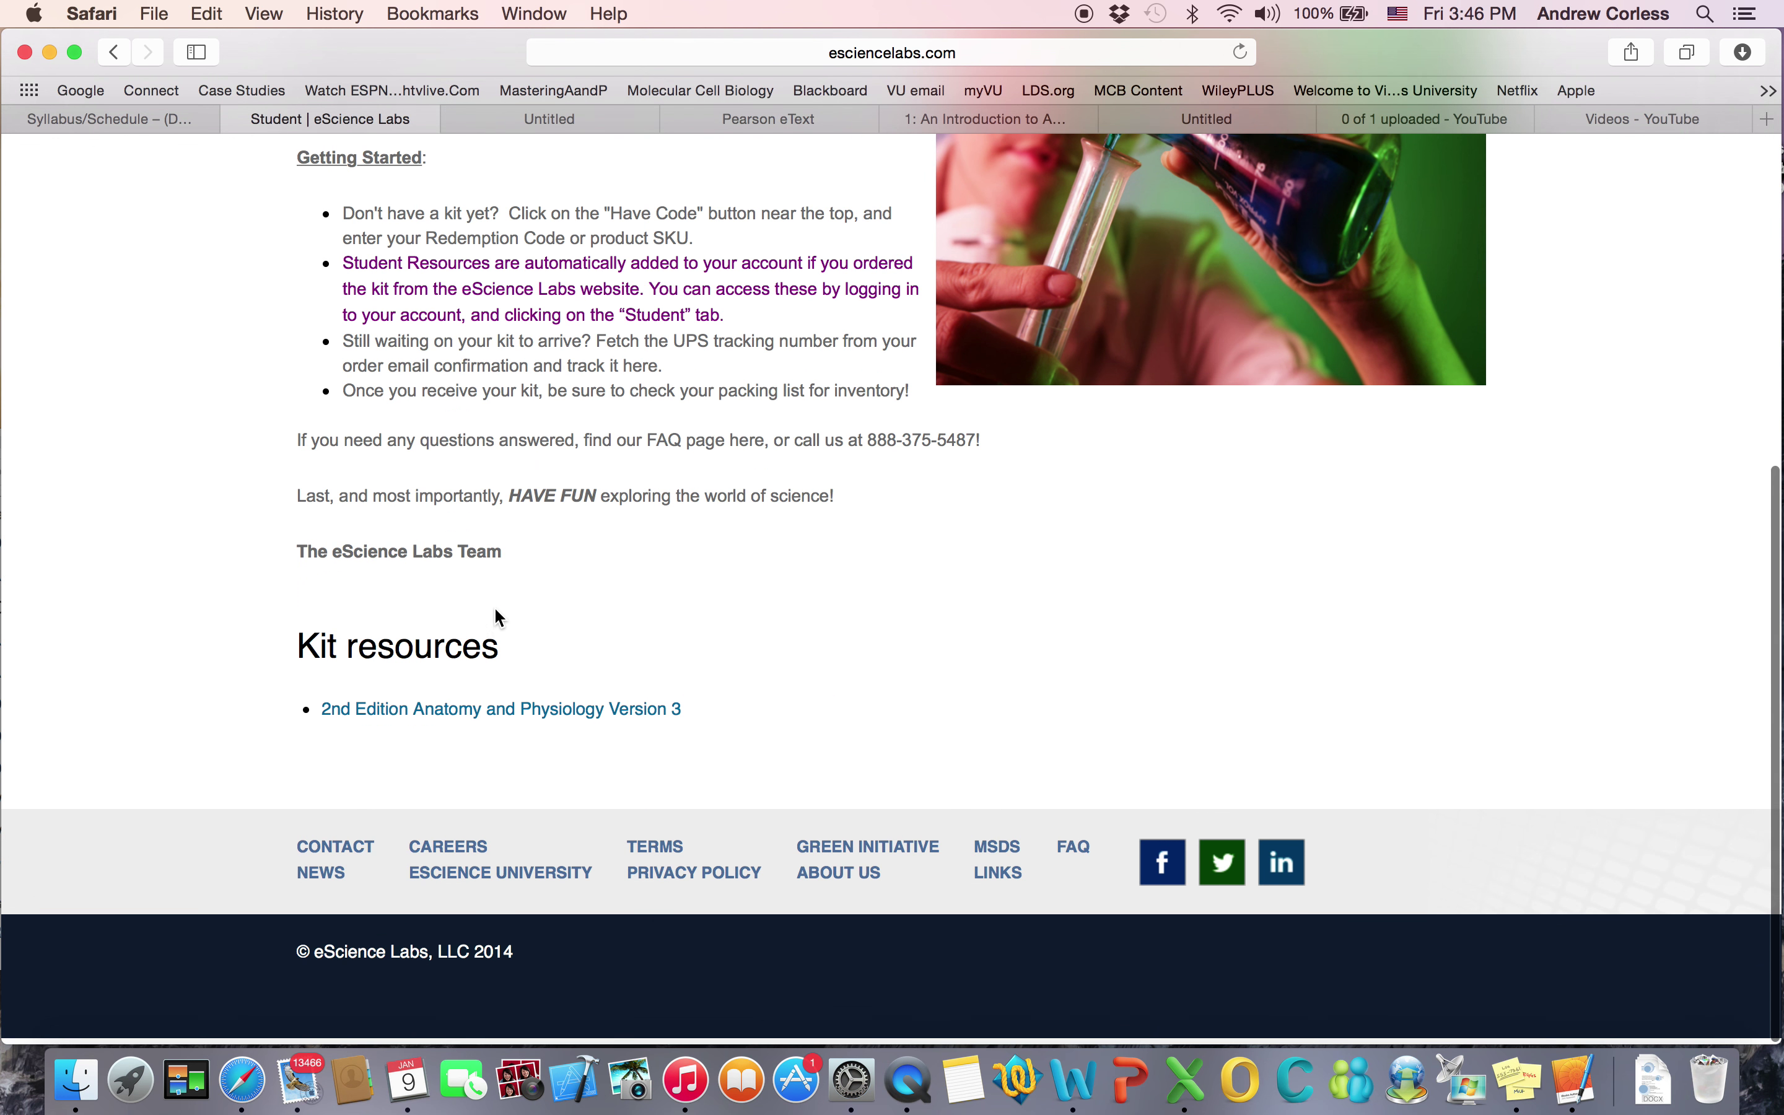
pyautogui.click(523, 714)
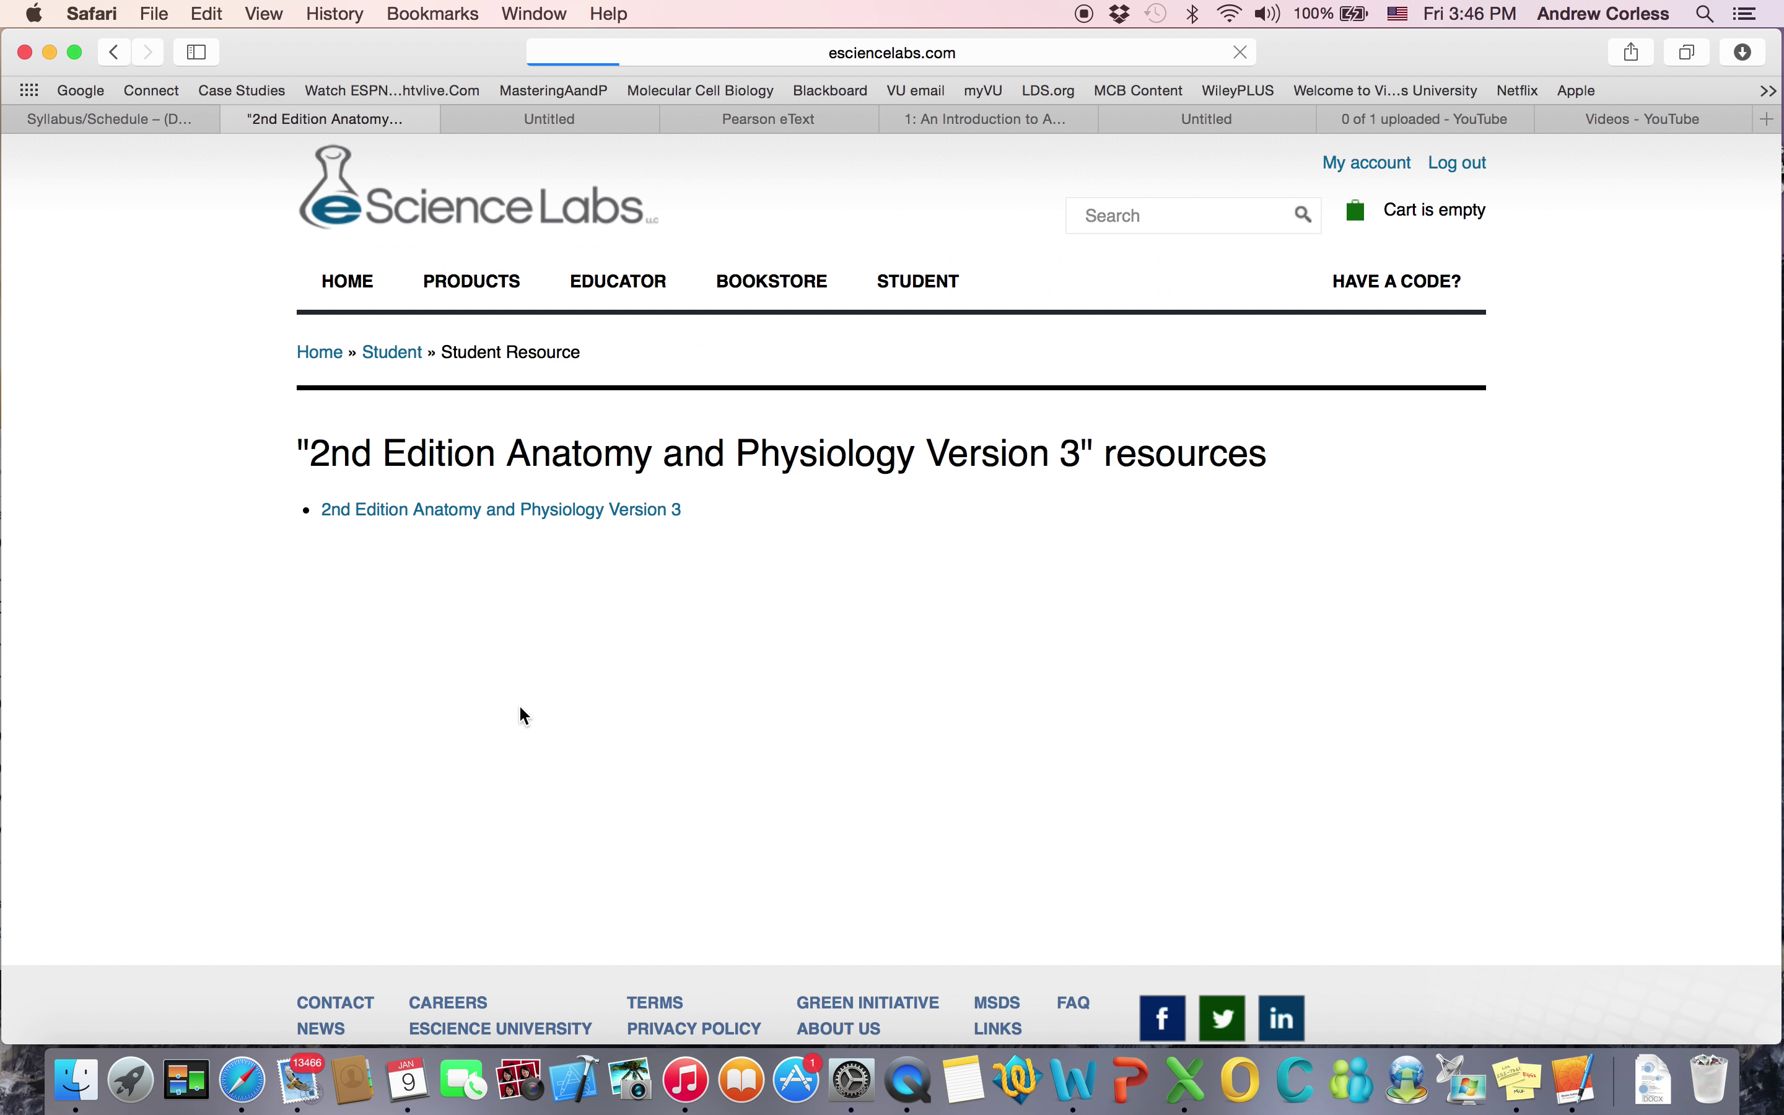
# Step: Open the kit's Introductory Content page with the Safety Video, then return to the Word lab packet
pyautogui.click(513, 516)
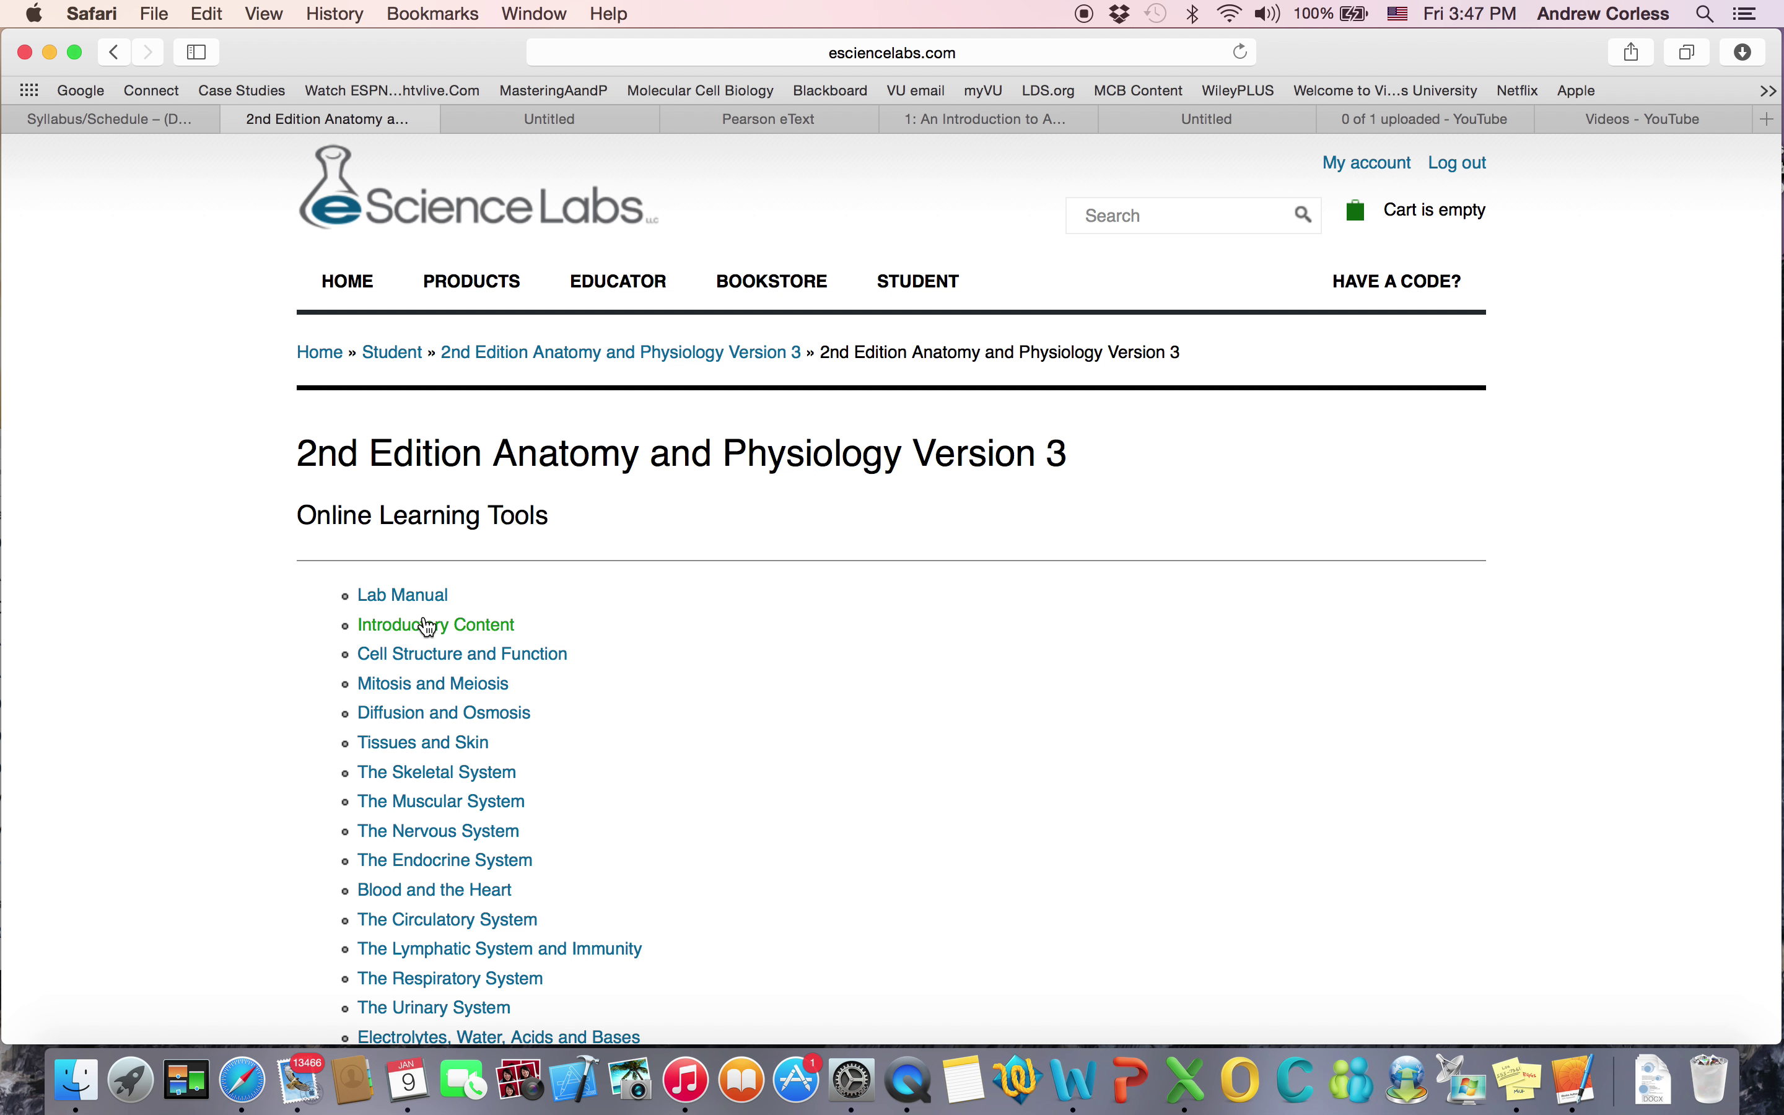
pyautogui.click(433, 626)
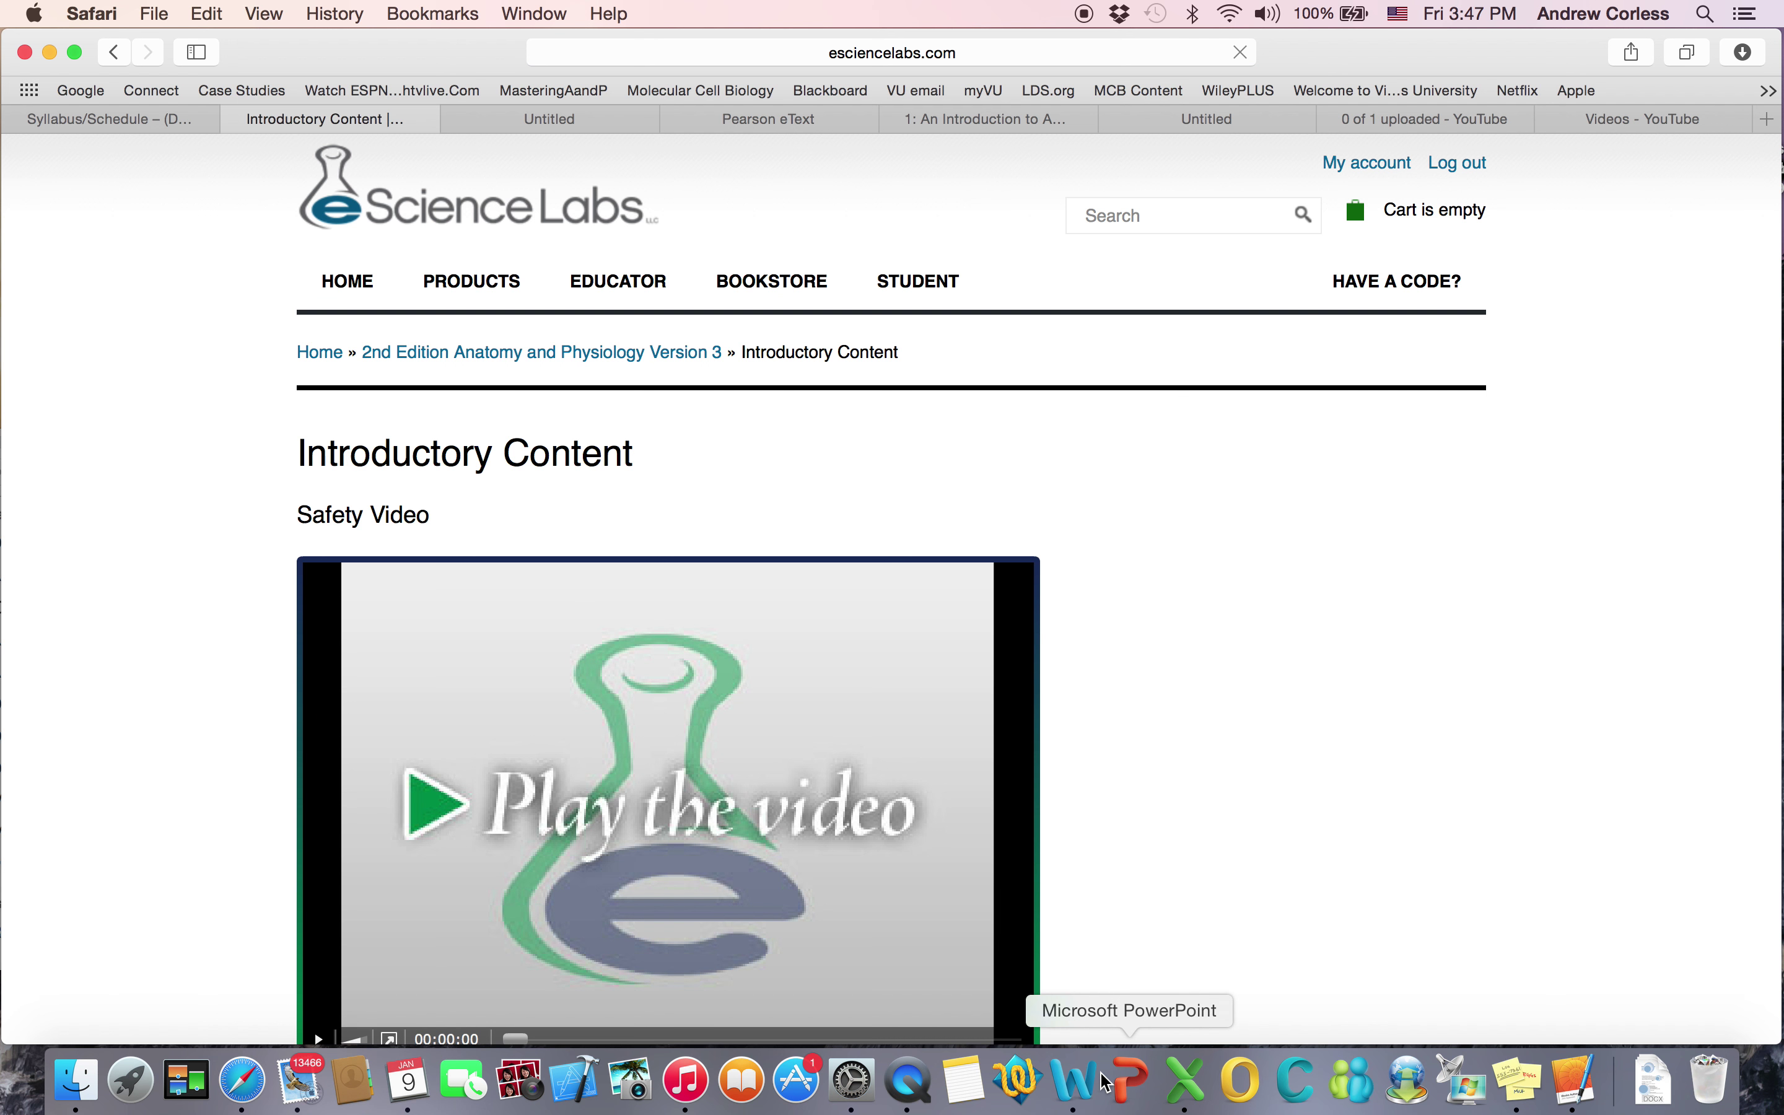
pyautogui.click(1084, 1088)
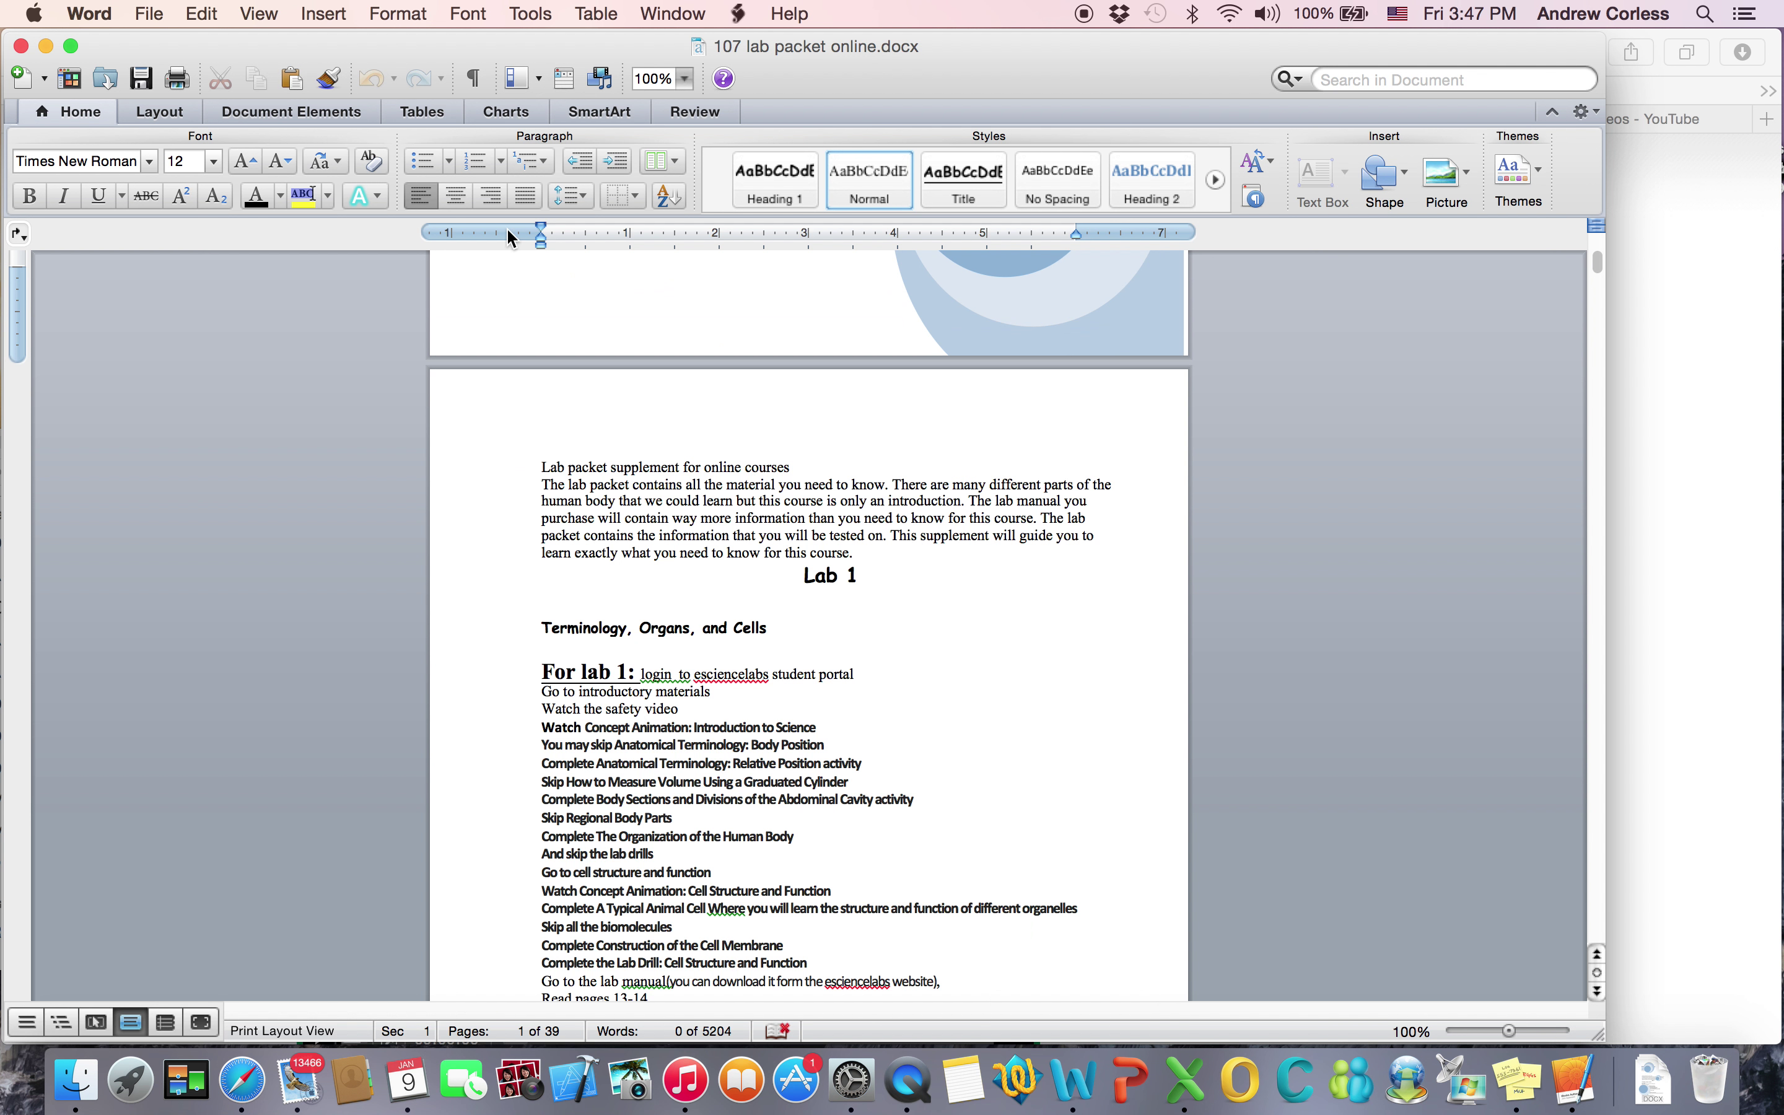
# Step: Move the Word lab packet window to the right side of the screen
pyautogui.click(47, 47)
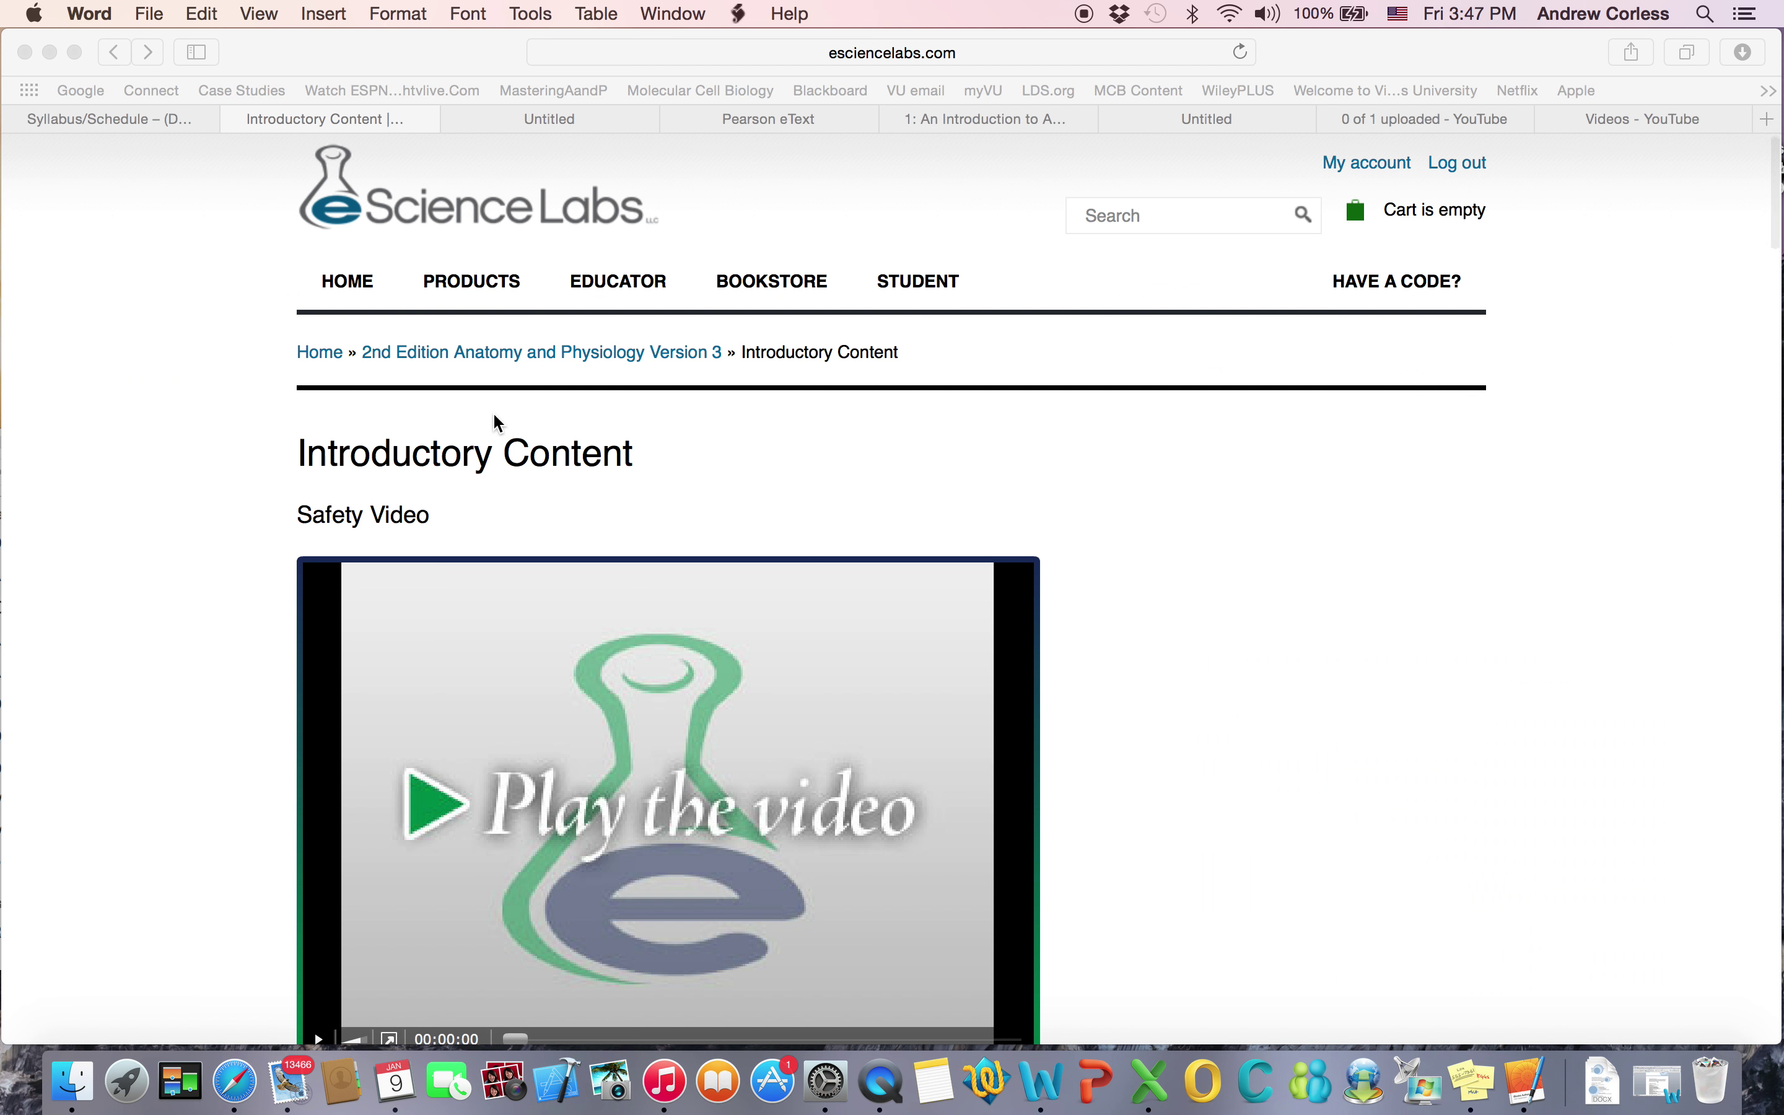
pyautogui.scroll(-3, 498, 422)
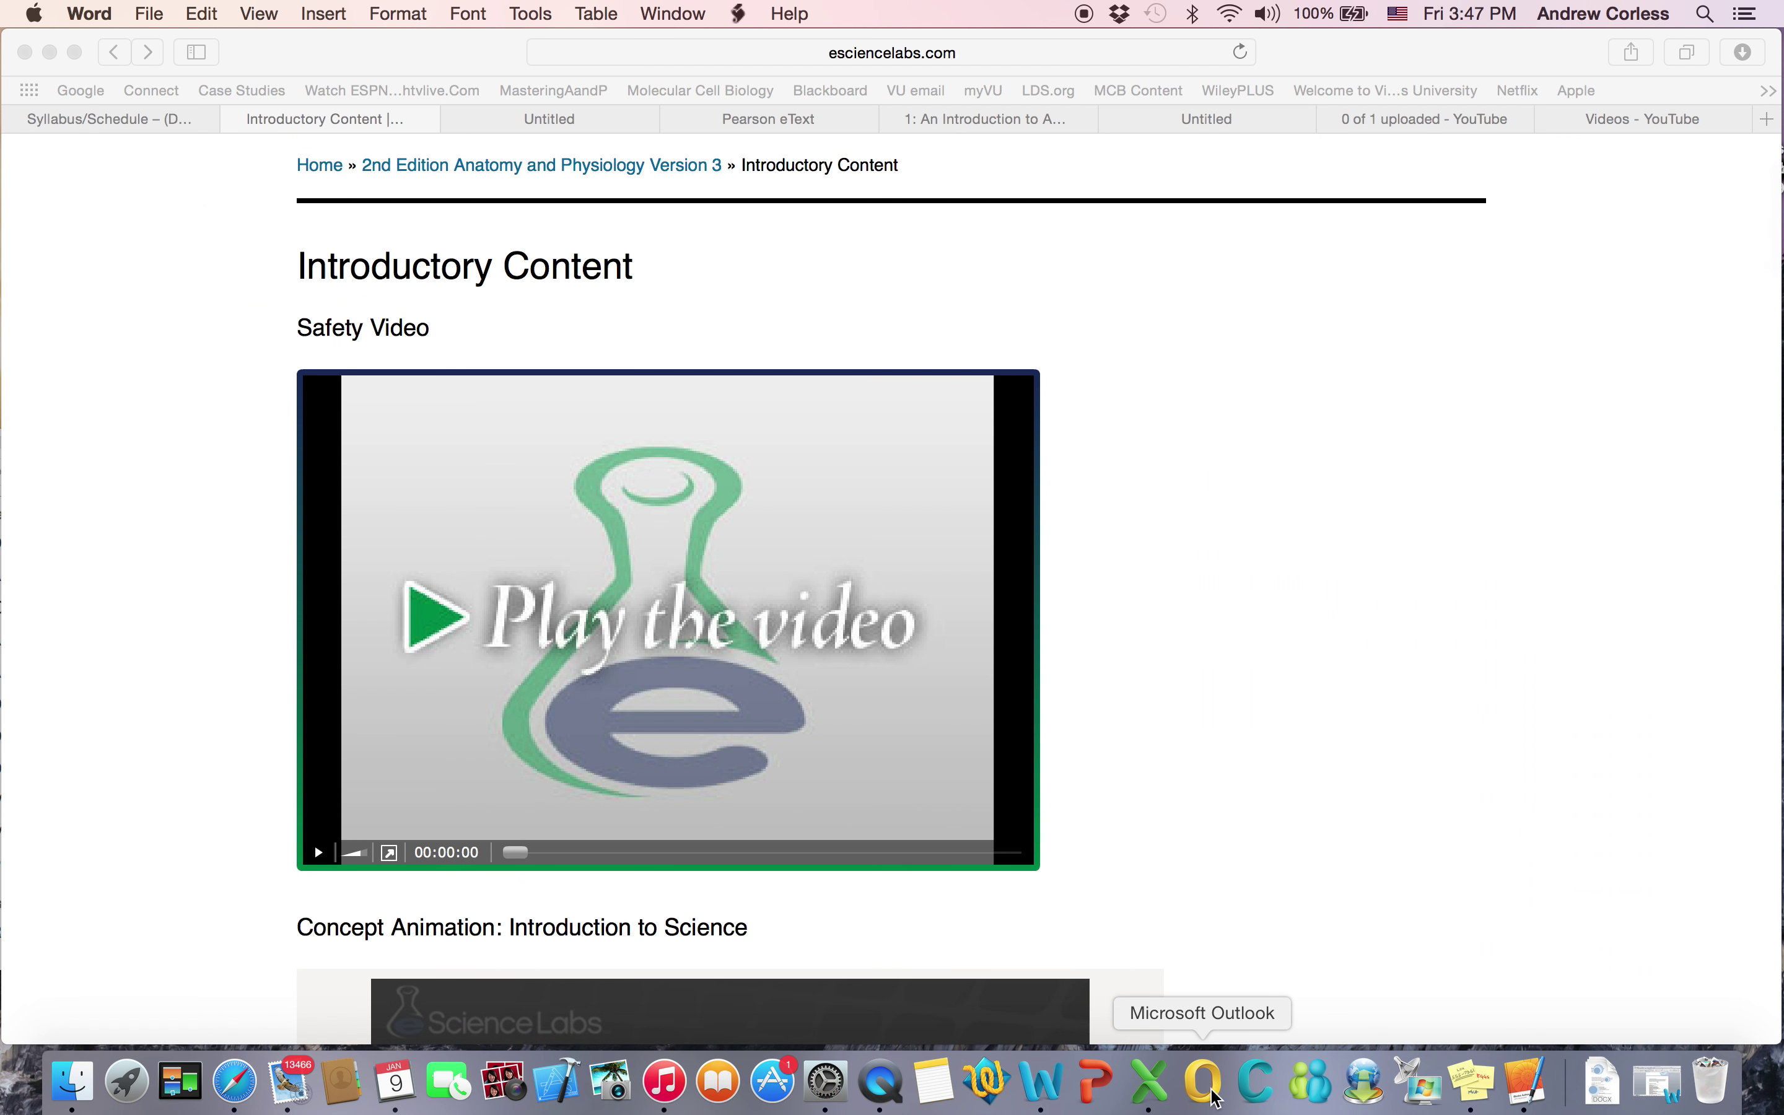
pyautogui.click(1042, 1083)
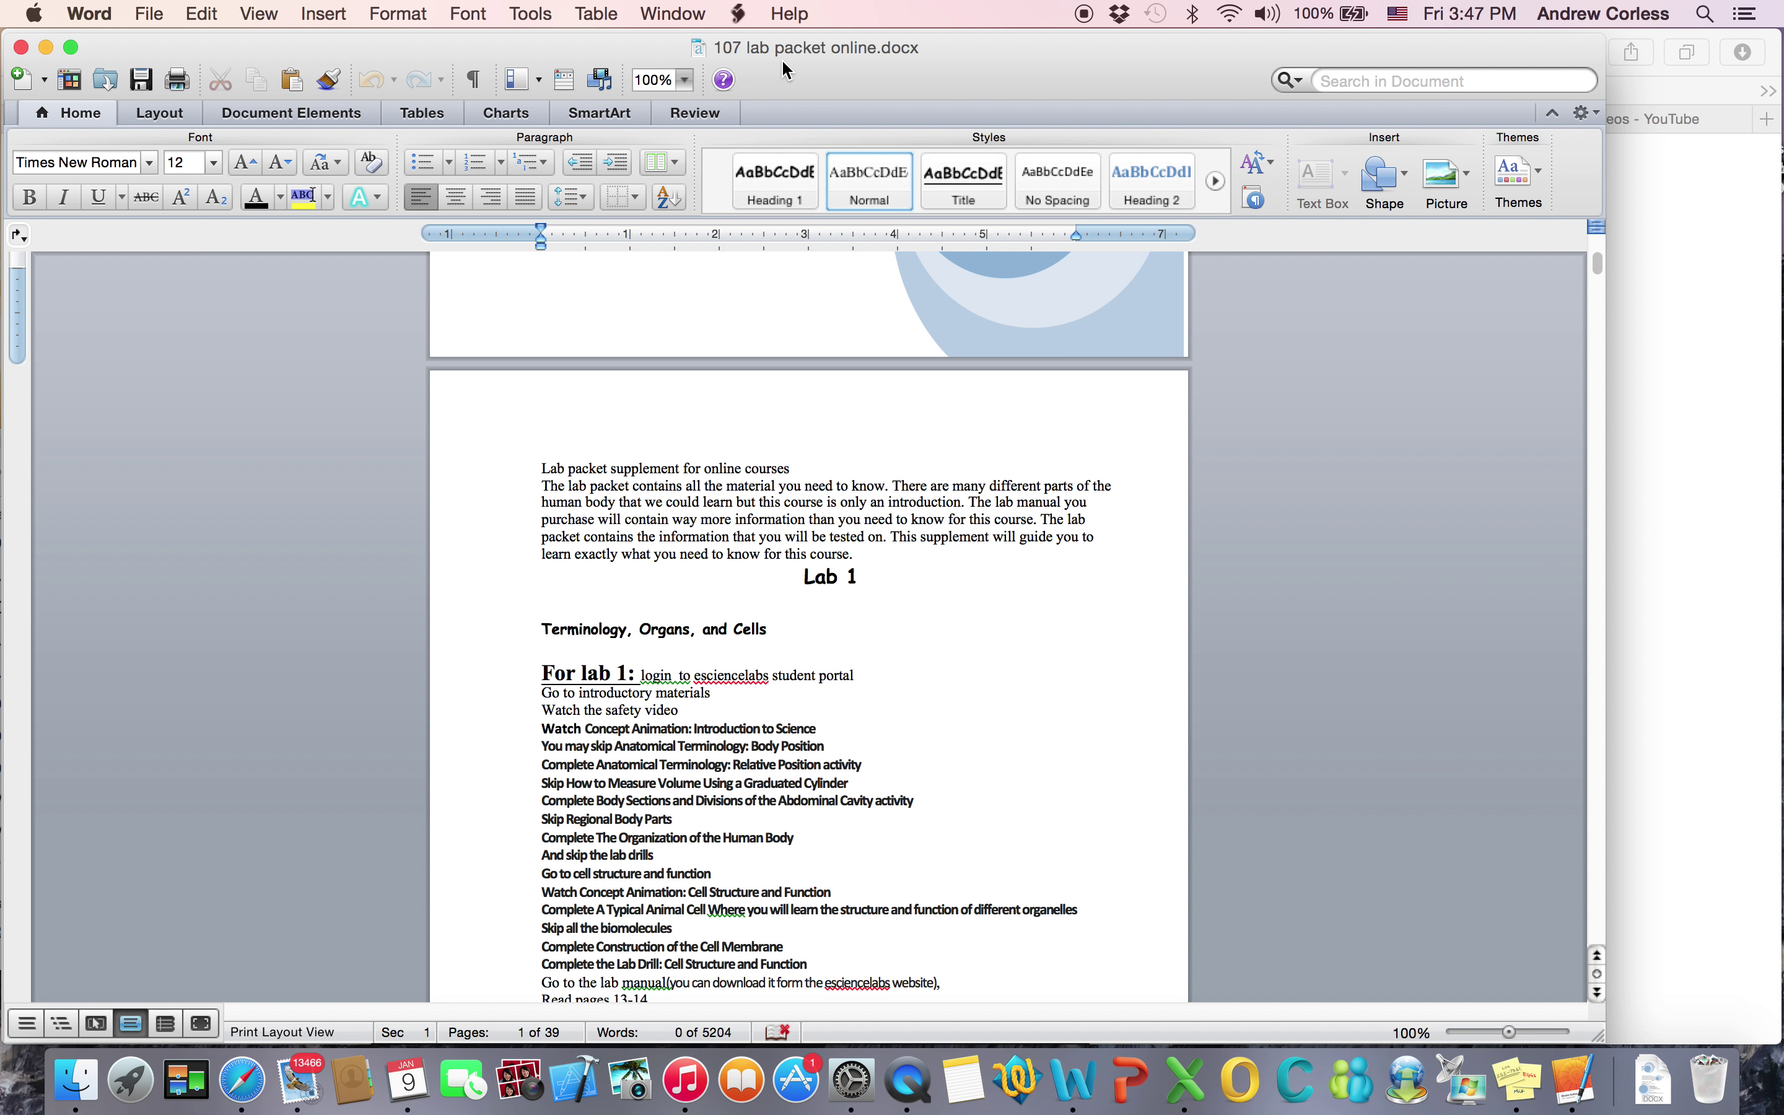
pyautogui.moveTo(778, 44); pyautogui.dragTo(1573, 27)
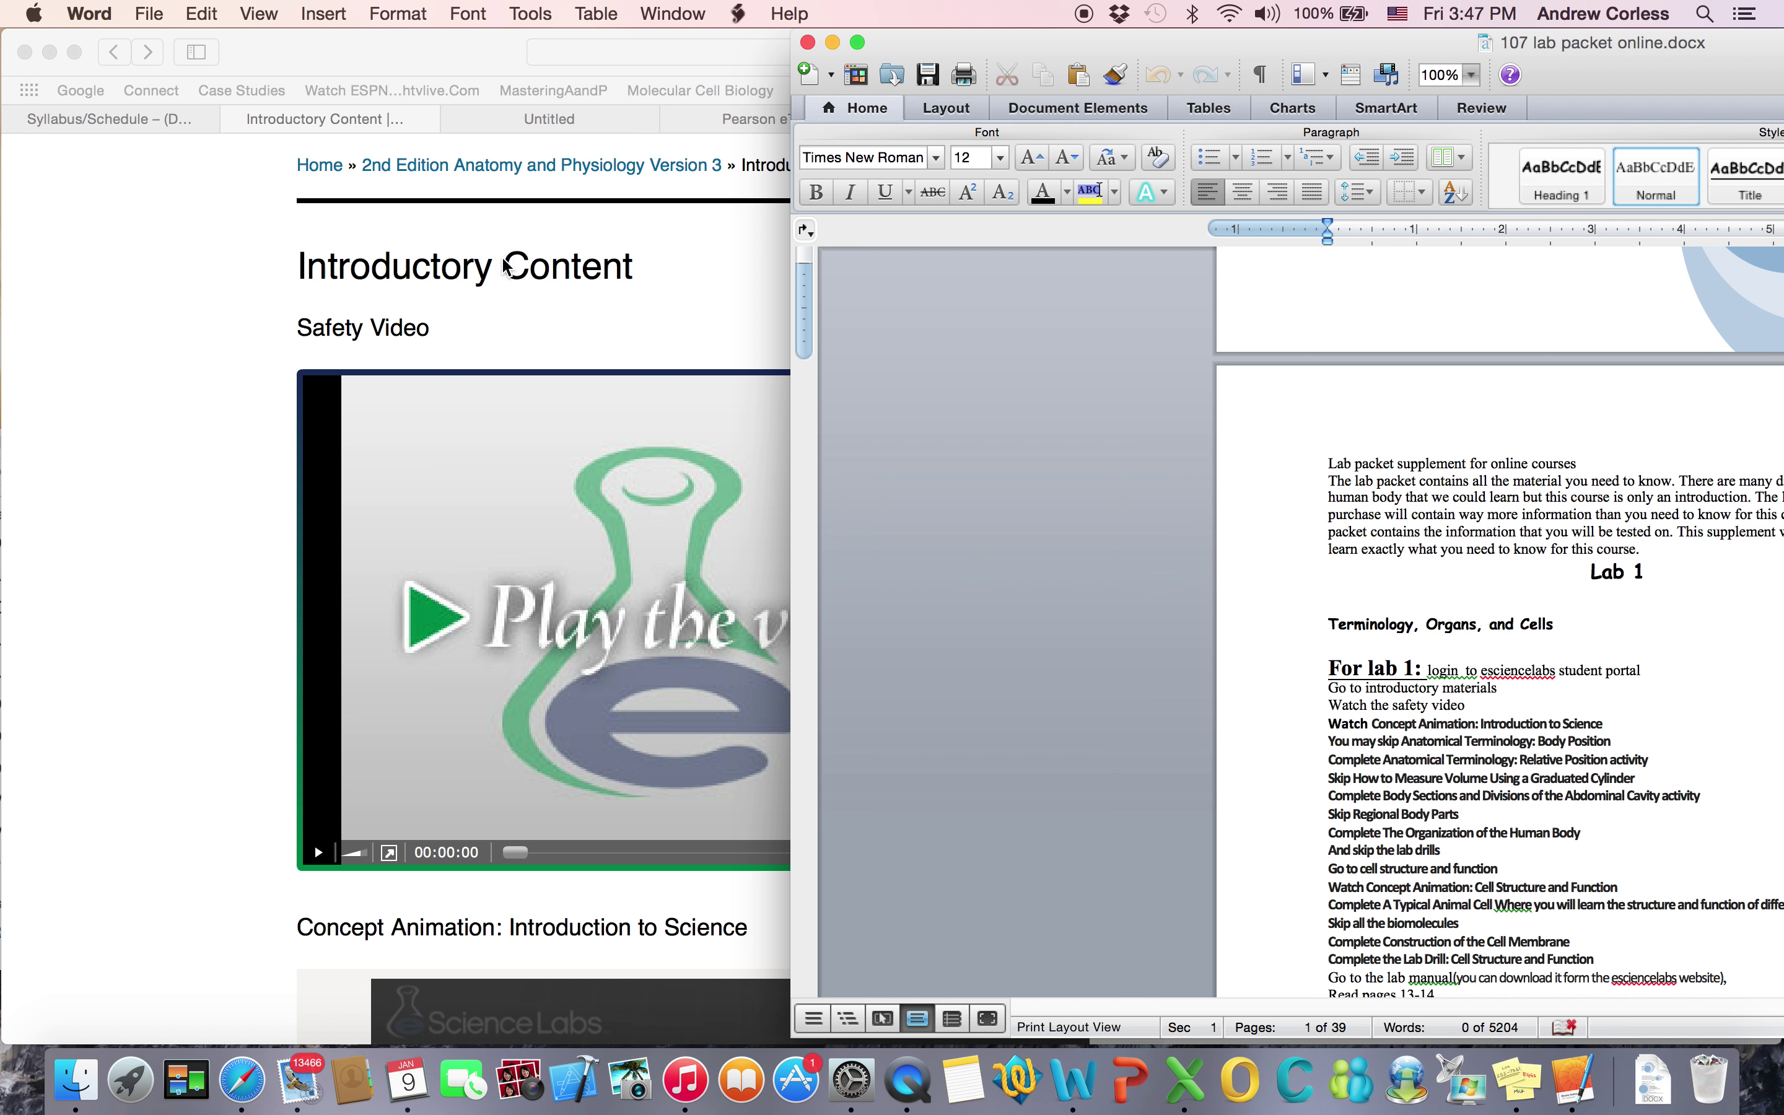
# Step: Scroll through the Introductory Content page in Safari
pyautogui.click(280, 398)
pyautogui.scroll(-5, 280, 402)
pyautogui.scroll(-12, 278, 396)
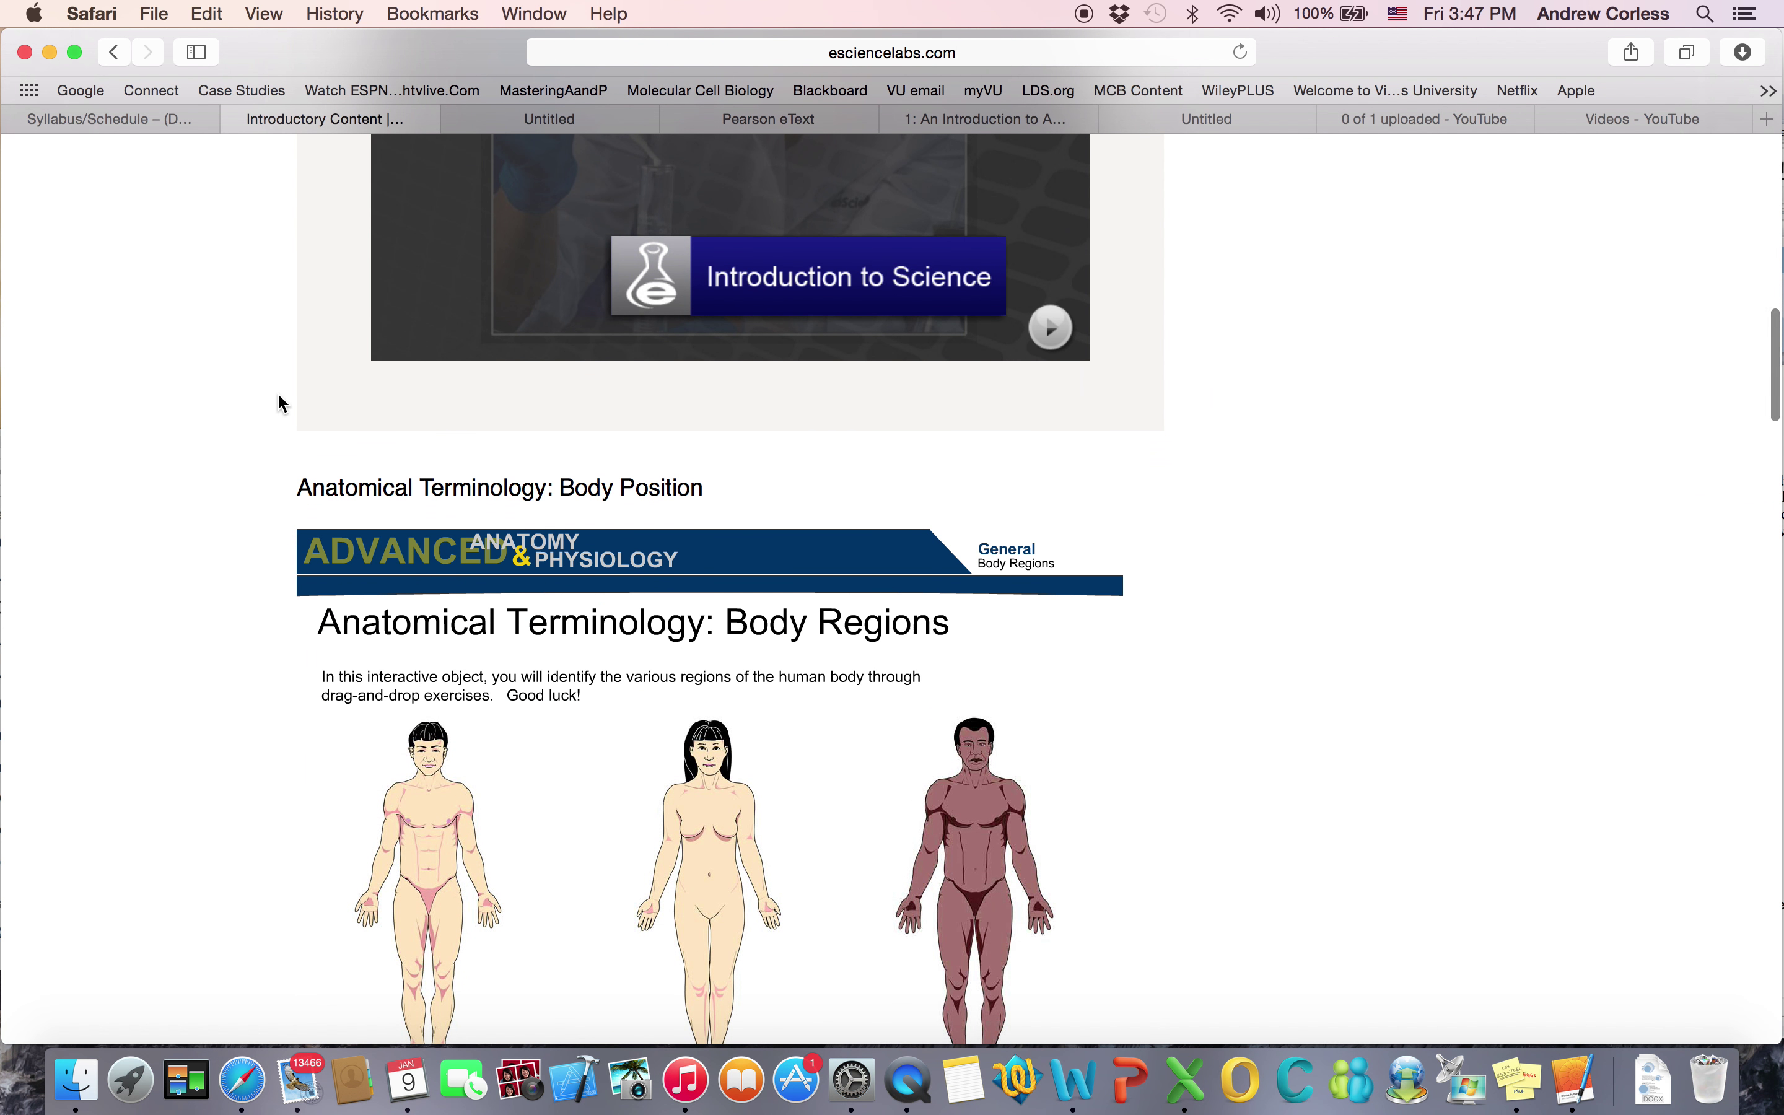
pyautogui.scroll(-6, 271, 597)
pyautogui.scroll(-7, 272, 601)
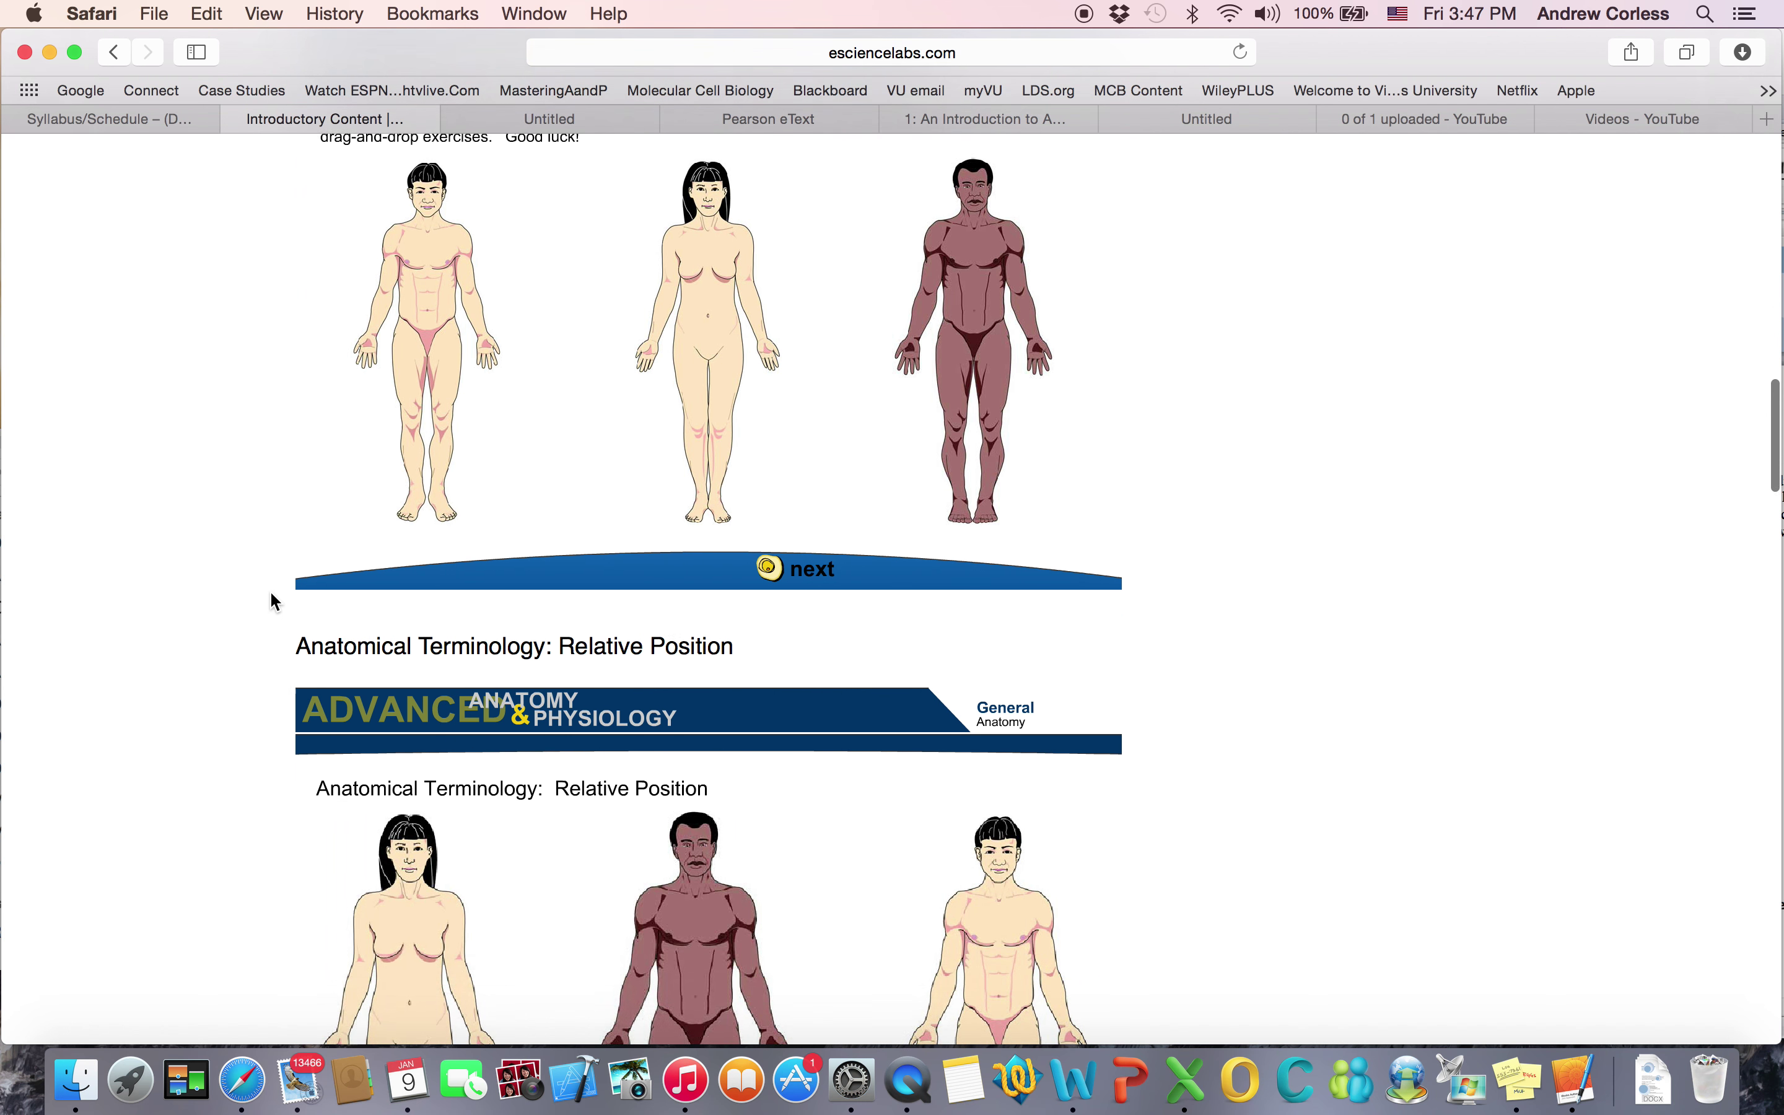
pyautogui.scroll(-1, 273, 599)
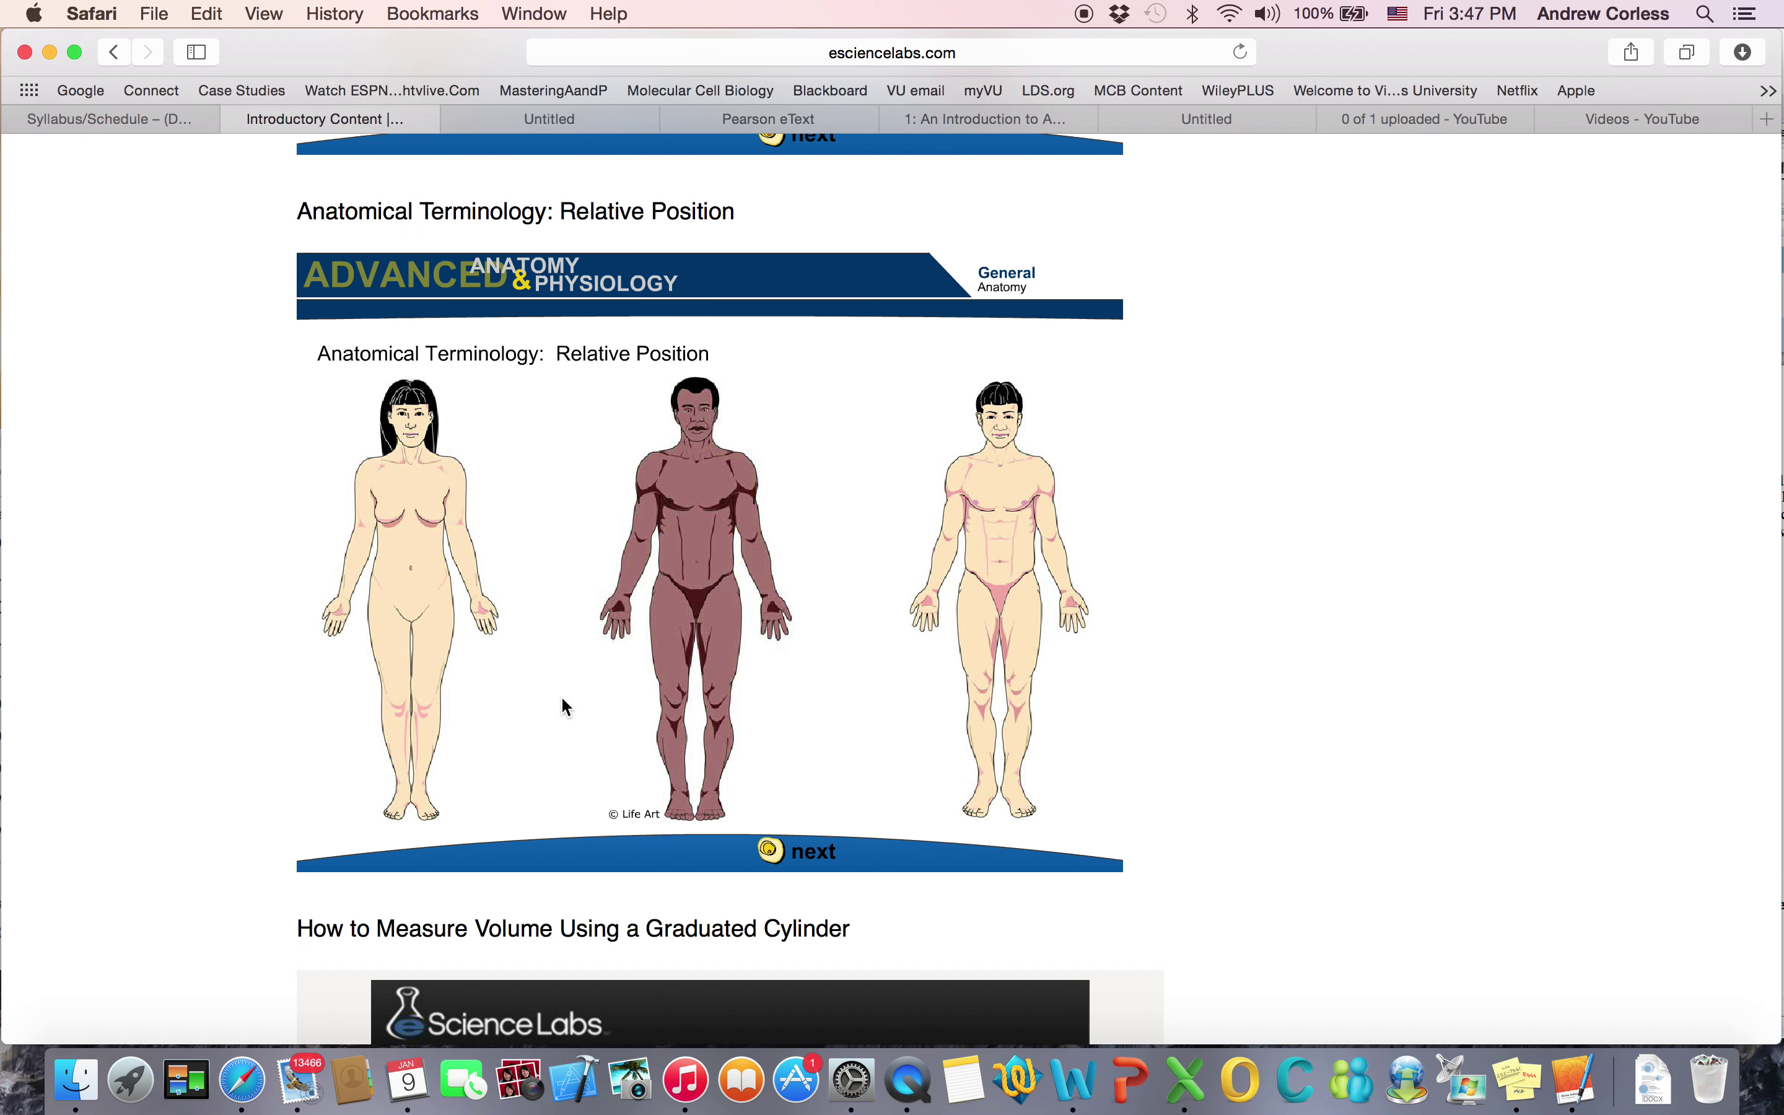
pyautogui.scroll(-10, 283, 647)
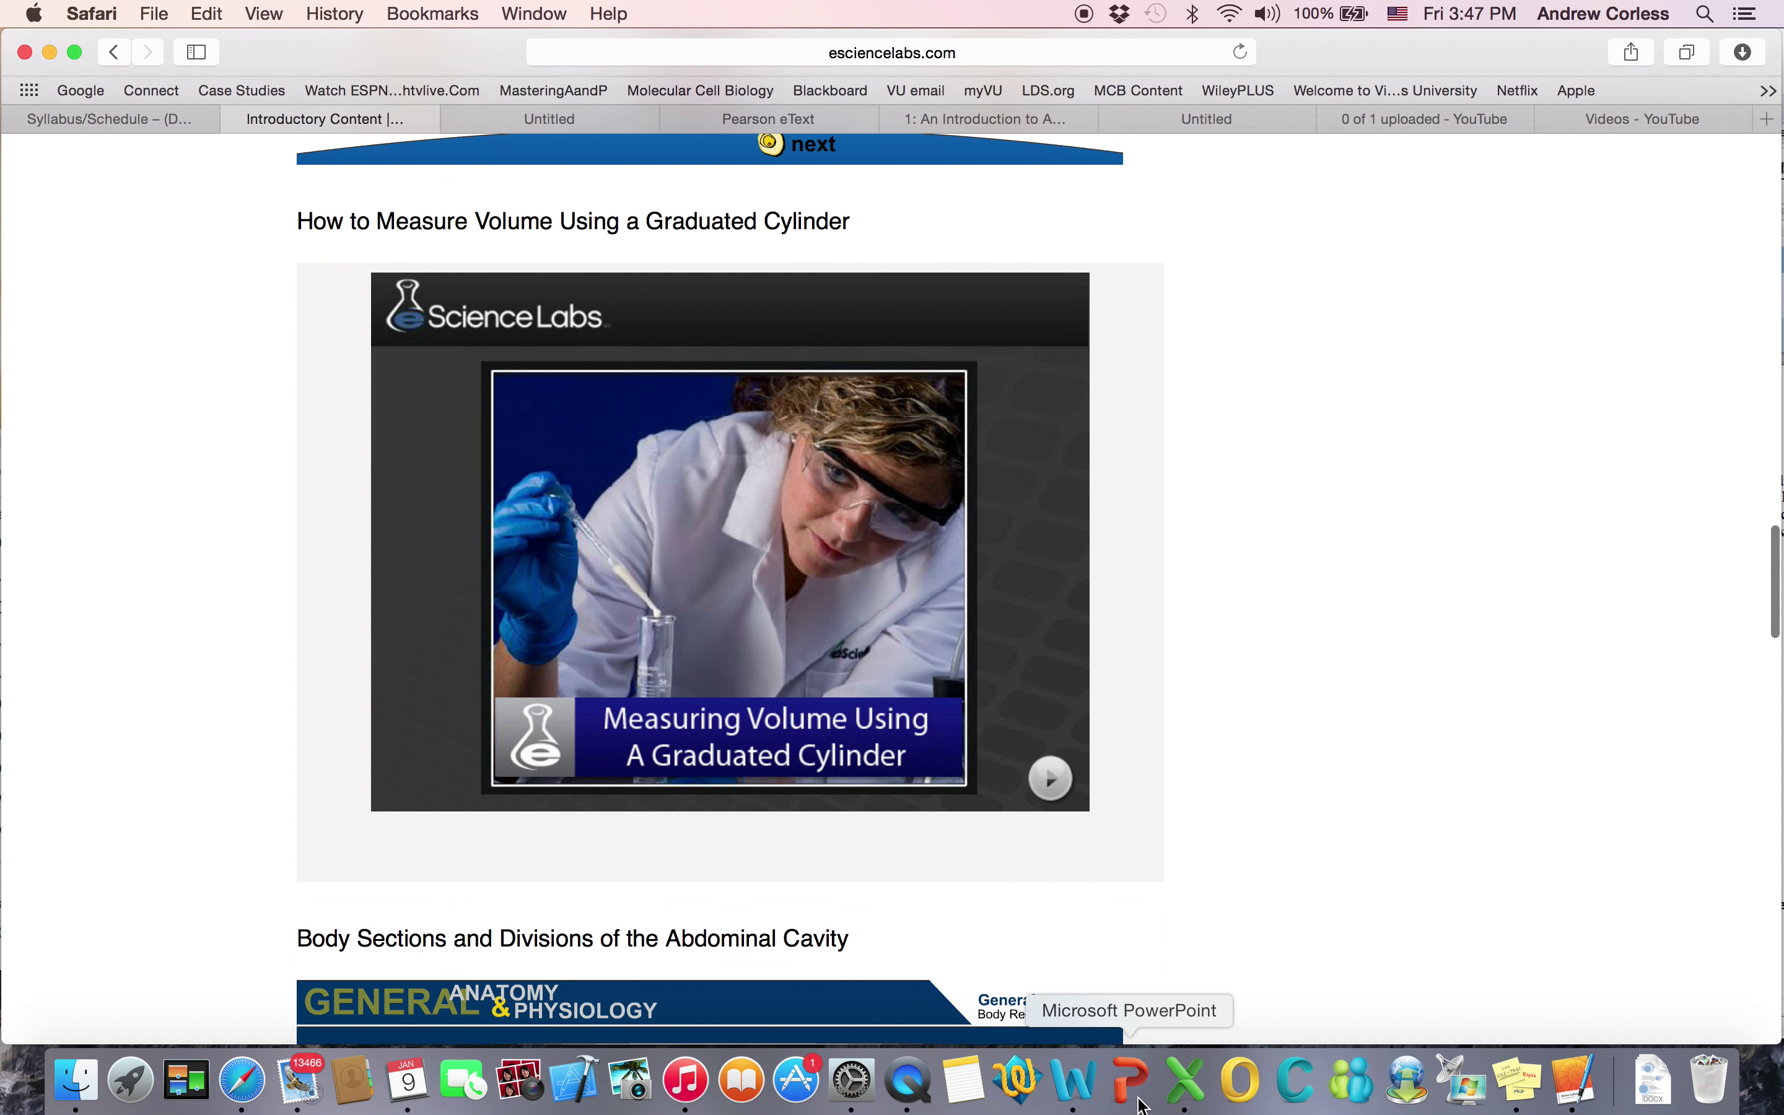
# Step: Read further down the Lab 1 checklist, then return Safari to the Online Learning Tools list
pyautogui.click(1077, 1098)
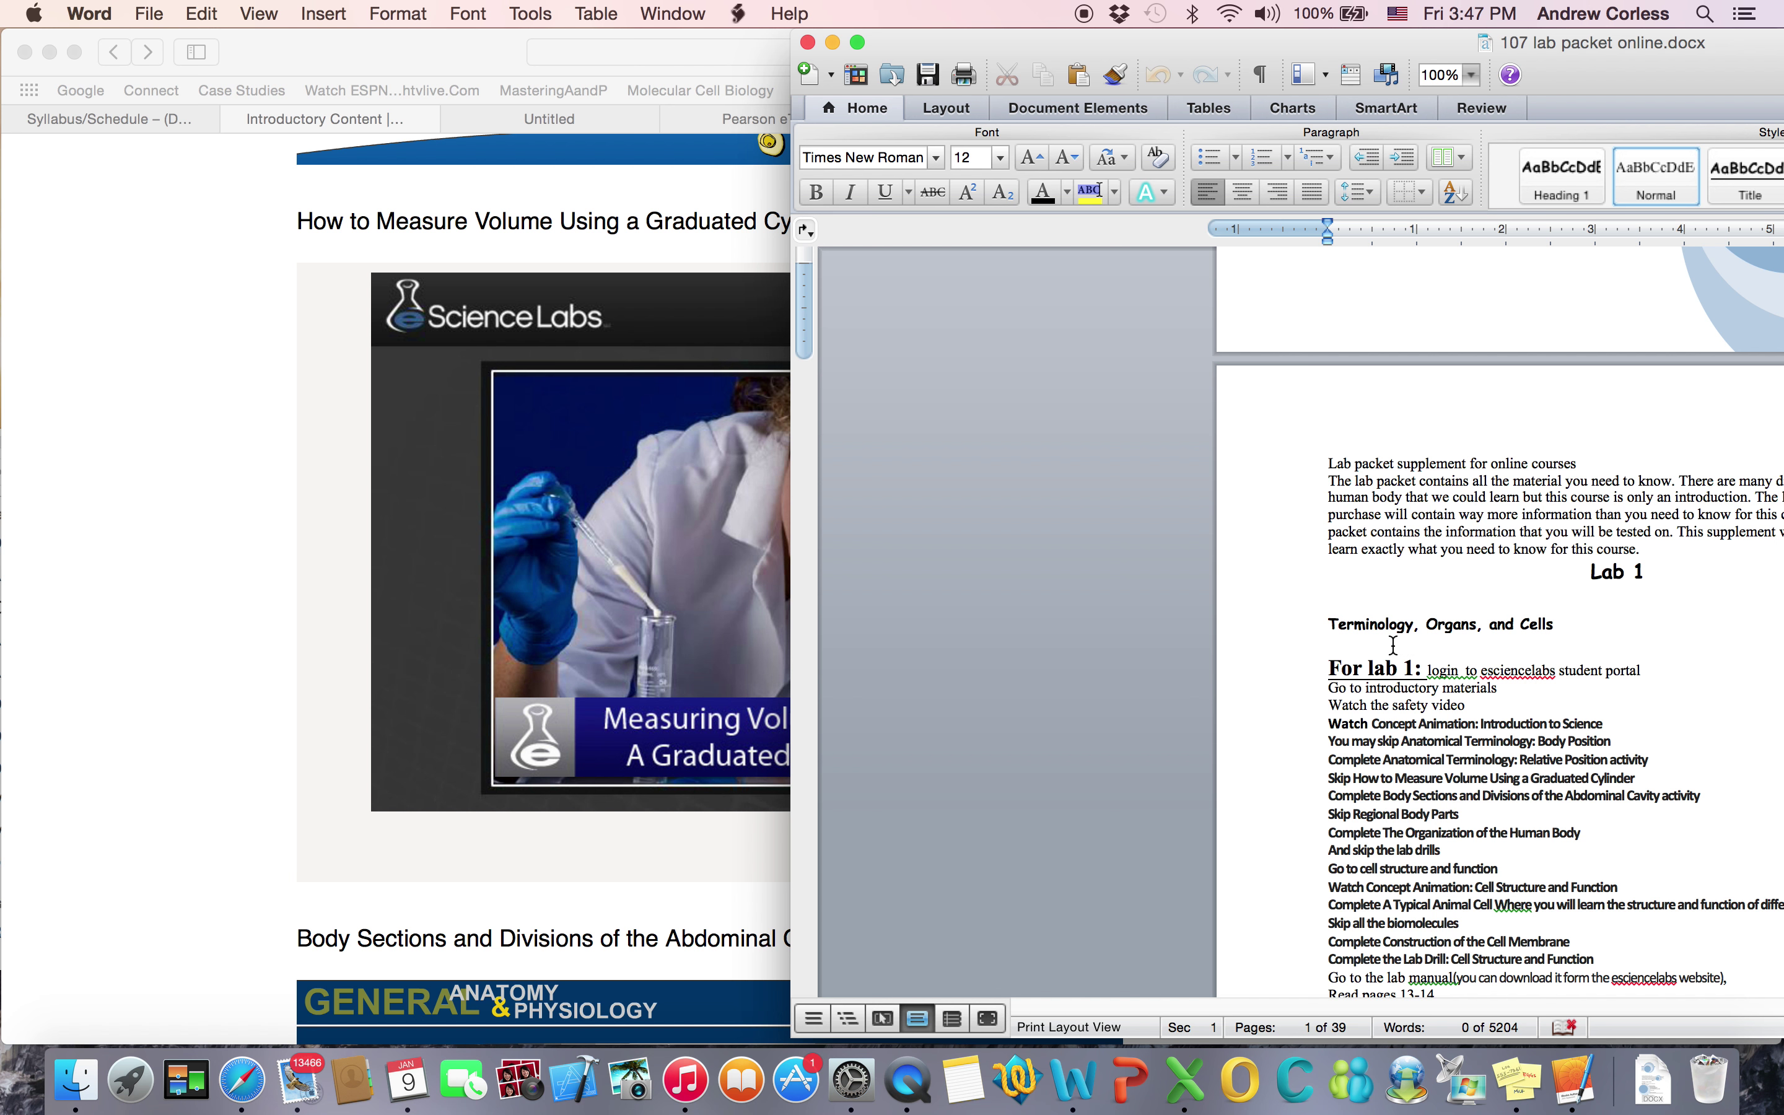
pyautogui.scroll(-2, 1394, 647)
pyautogui.scroll(-1, 1394, 646)
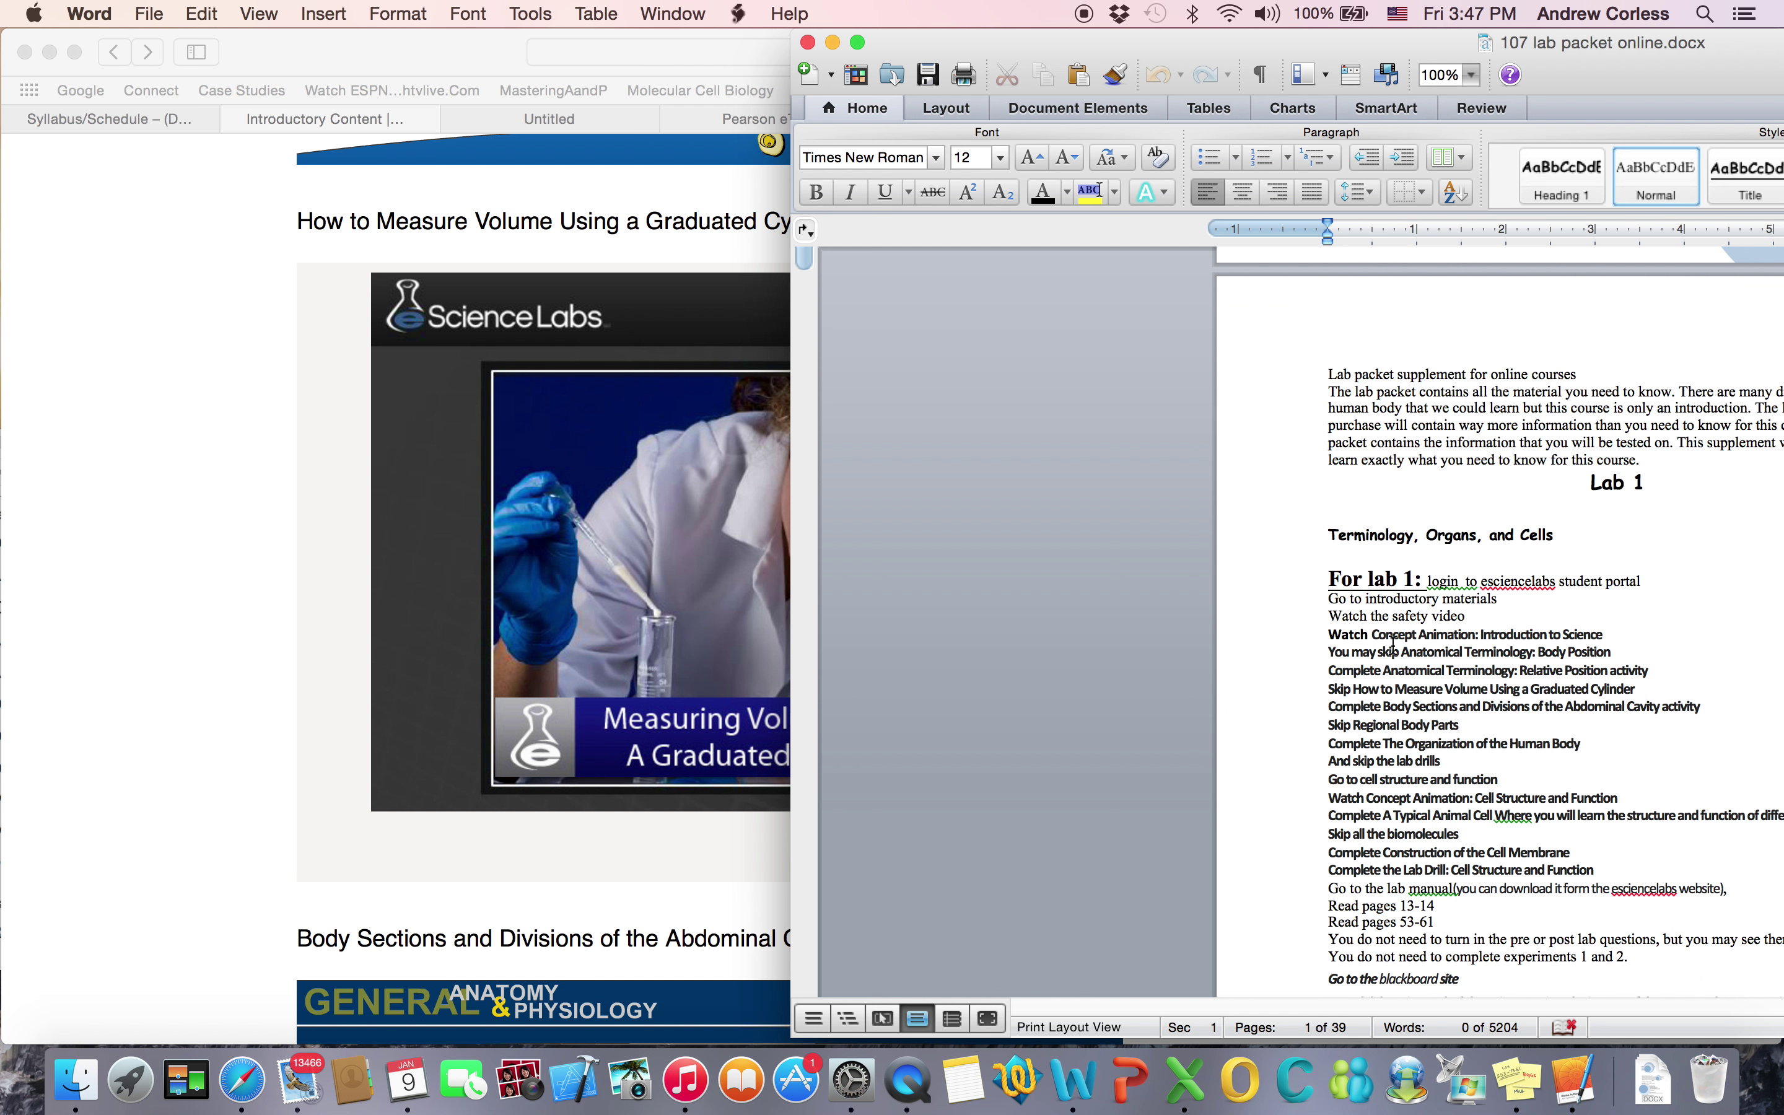
pyautogui.scroll(-1, 1392, 646)
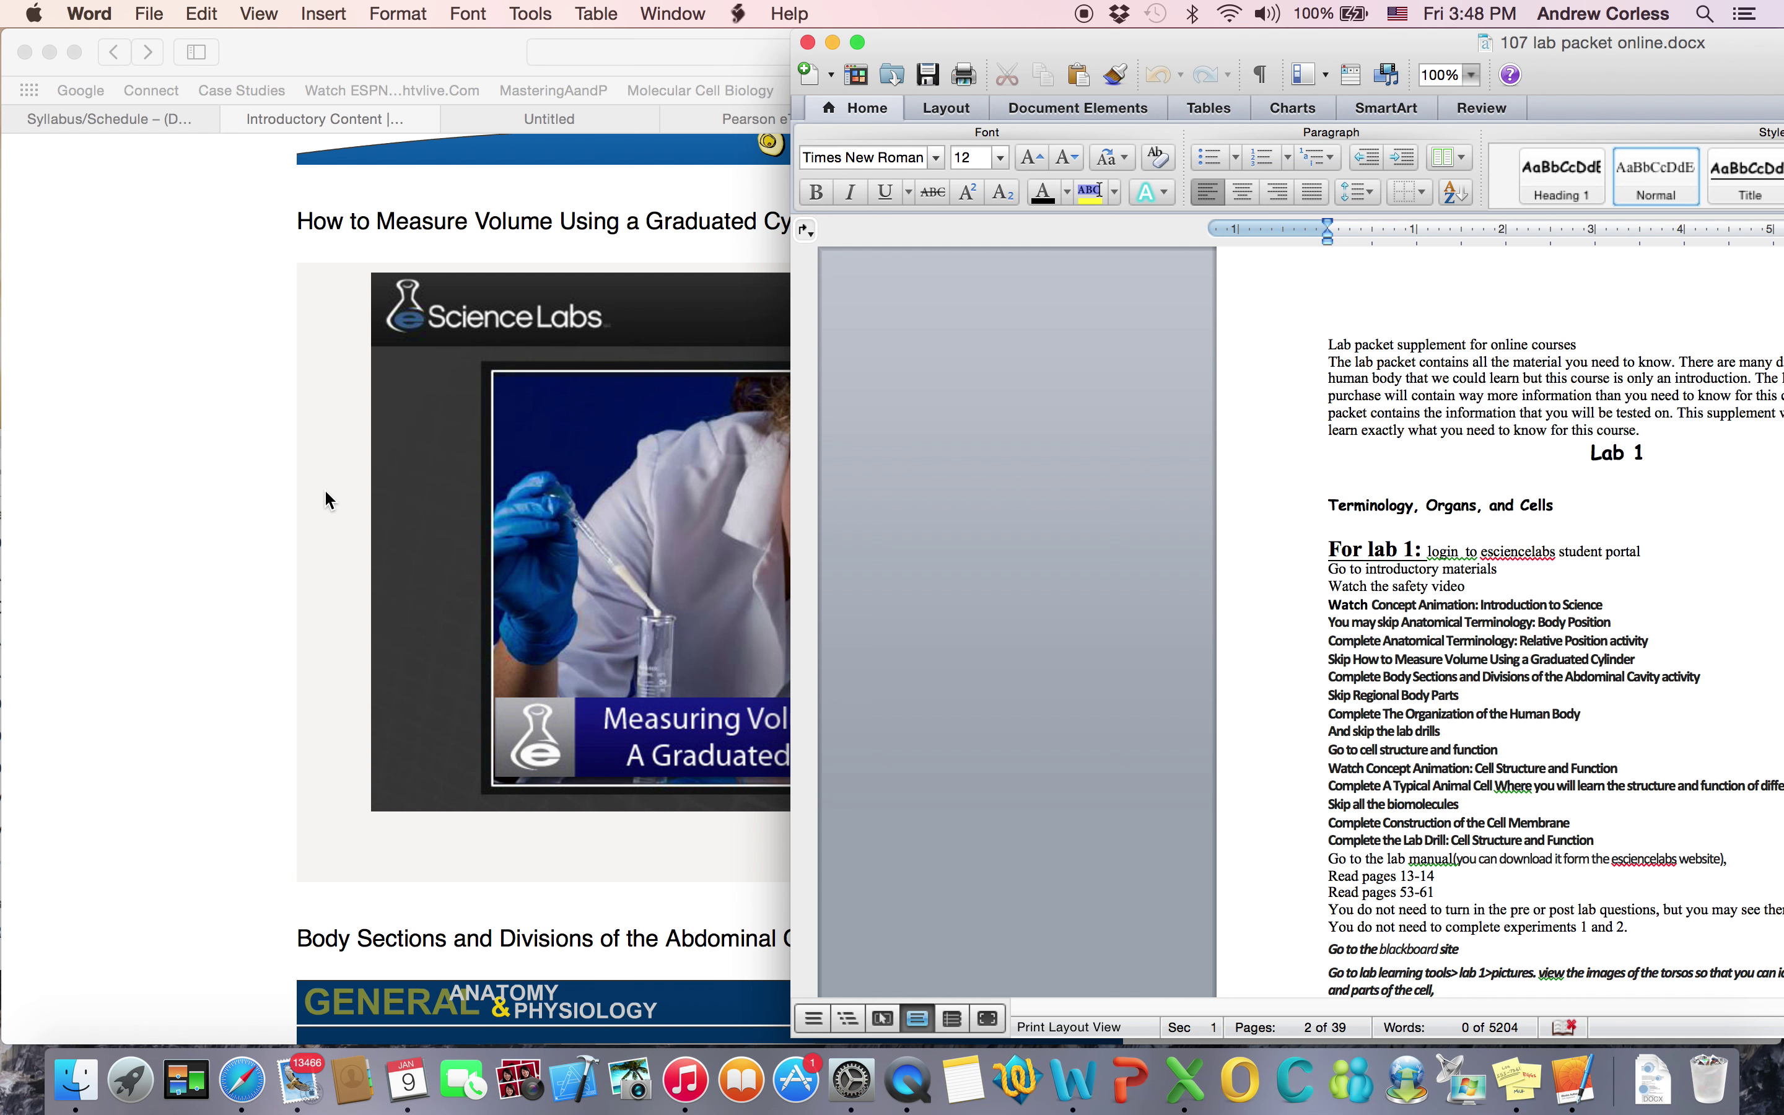
pyautogui.click(154, 412)
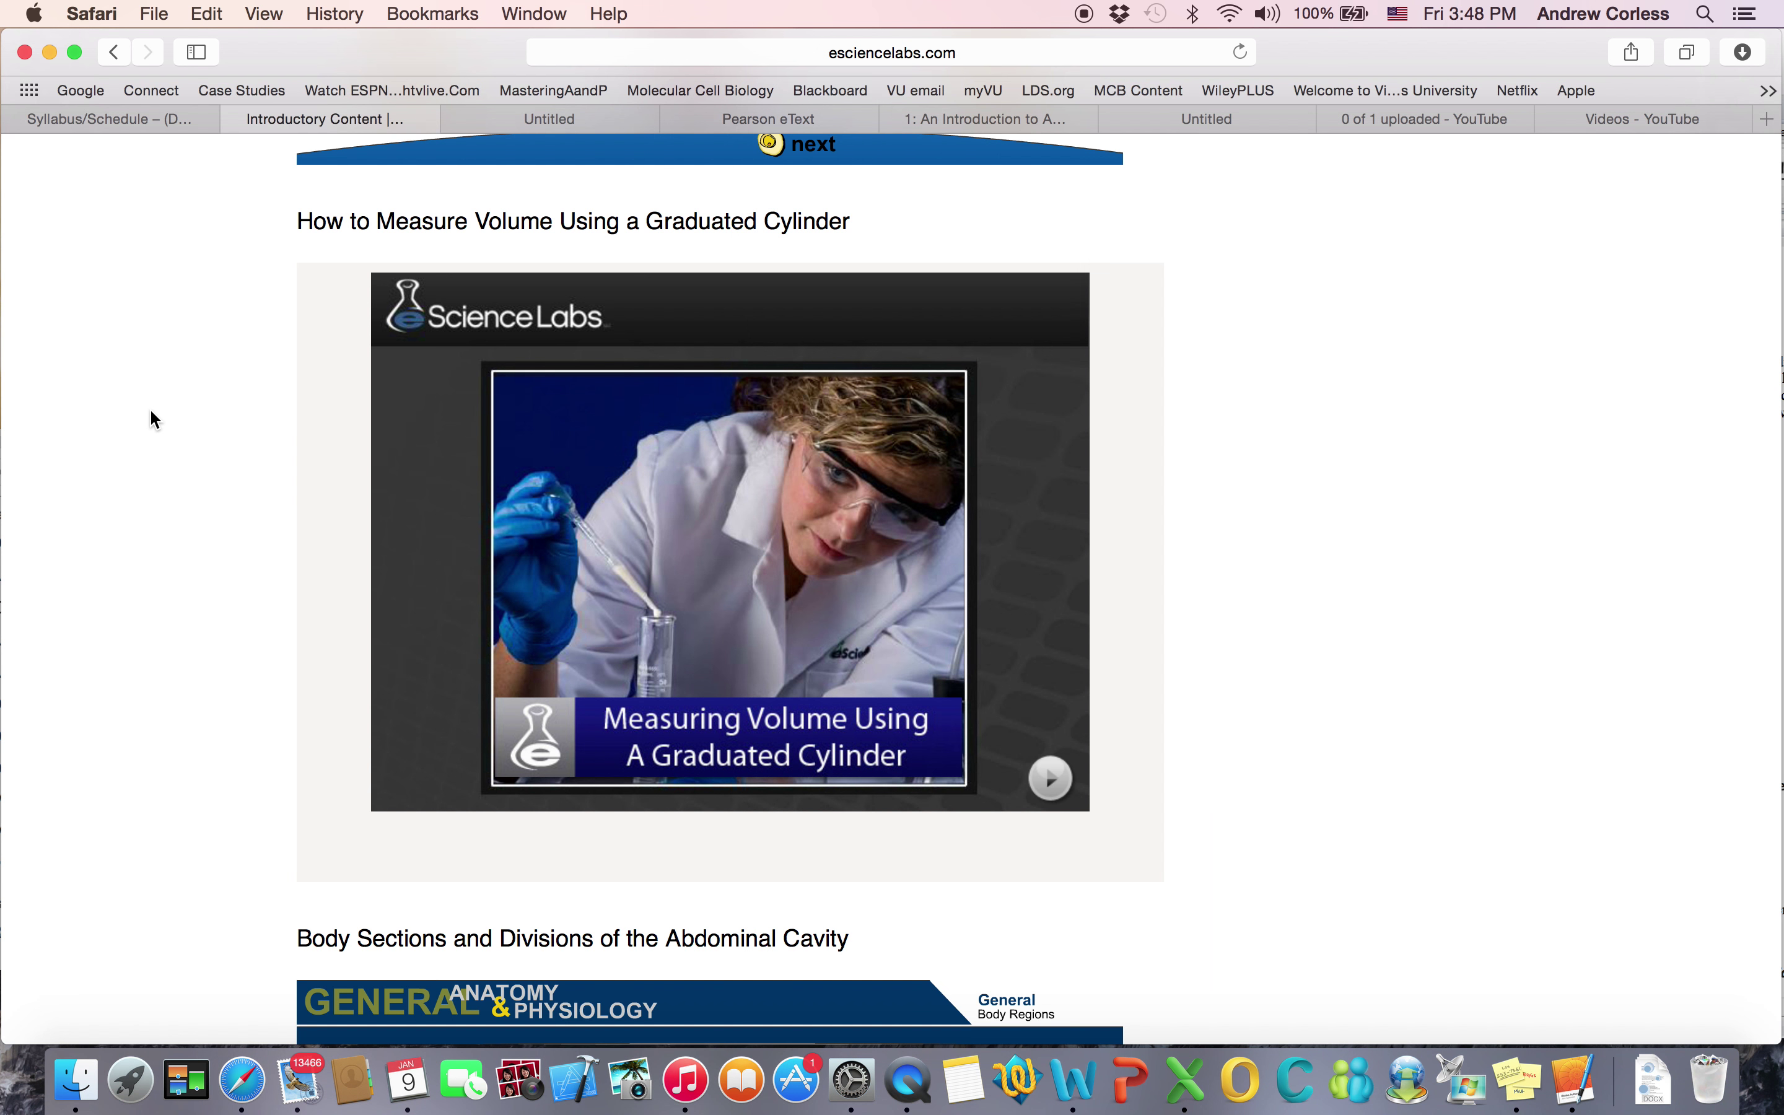
pyautogui.click(116, 56)
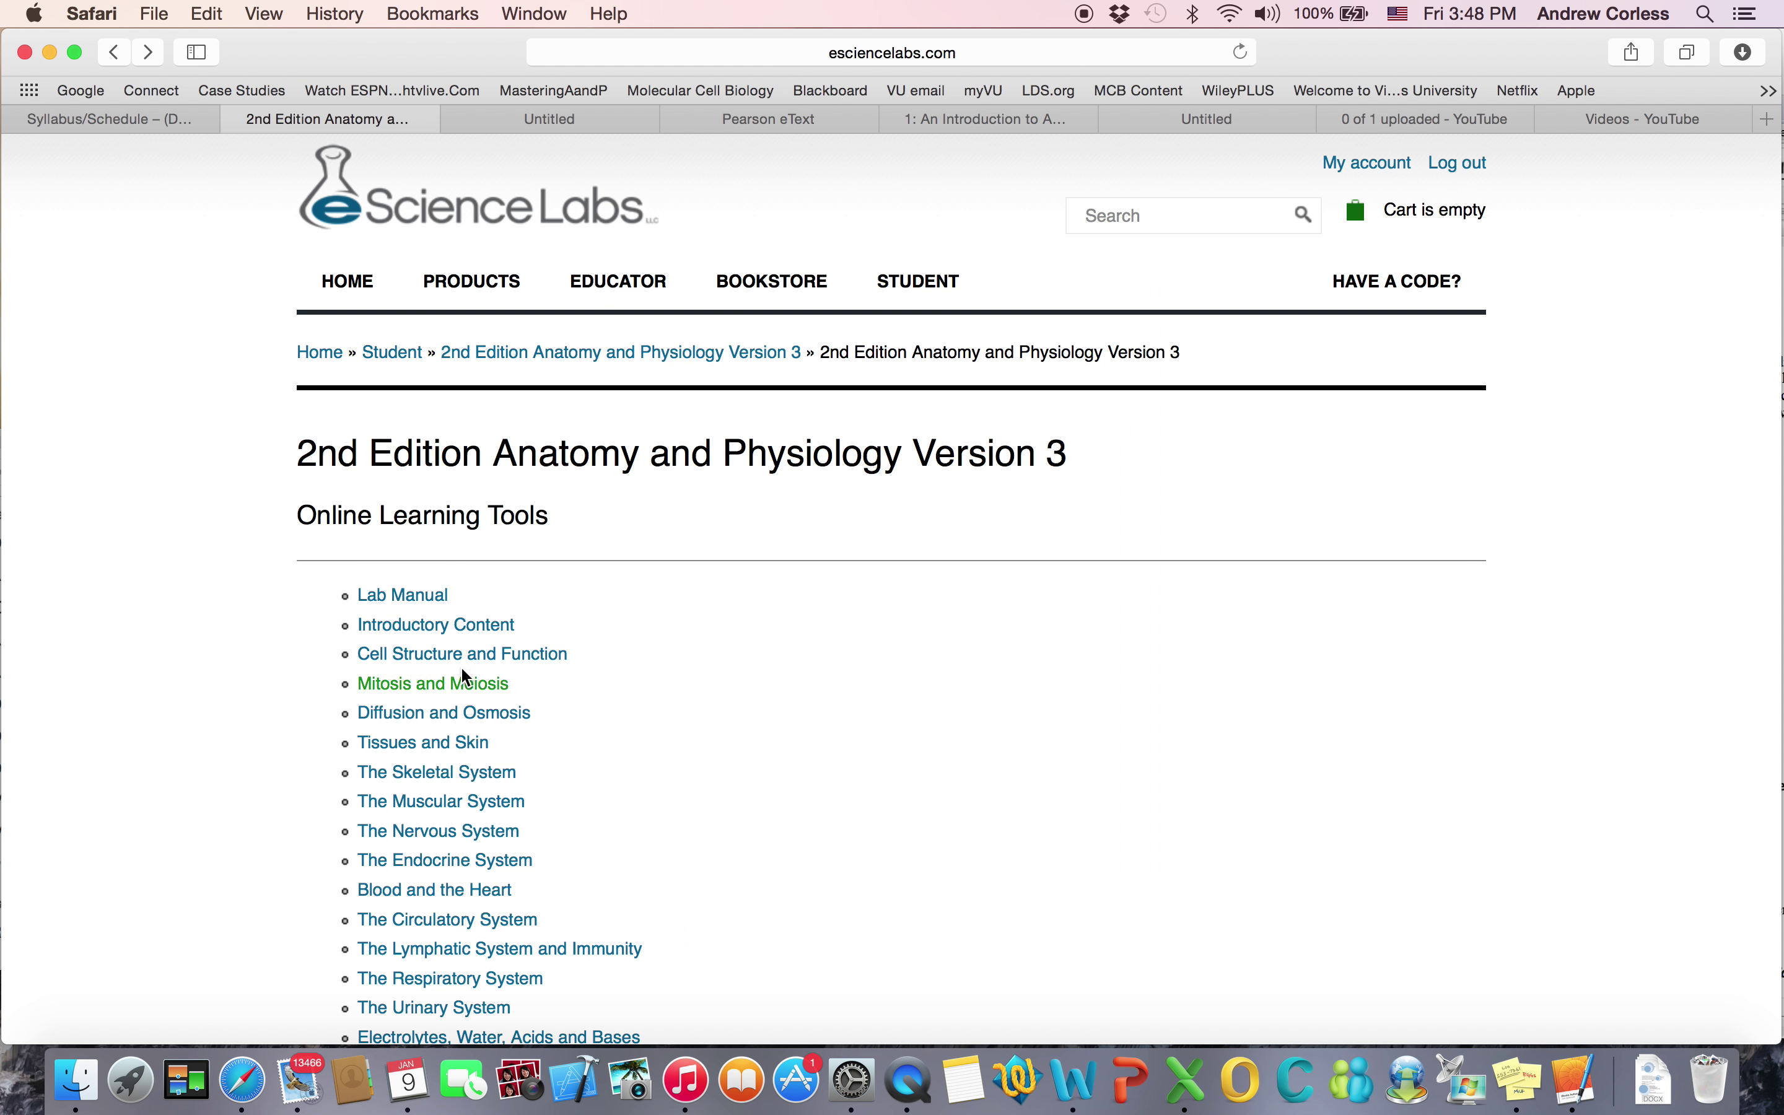
# Step: Open Cell Structure and Function, scroll to A Typical Animal Cell, and return to the lab packet
pyautogui.click(462, 657)
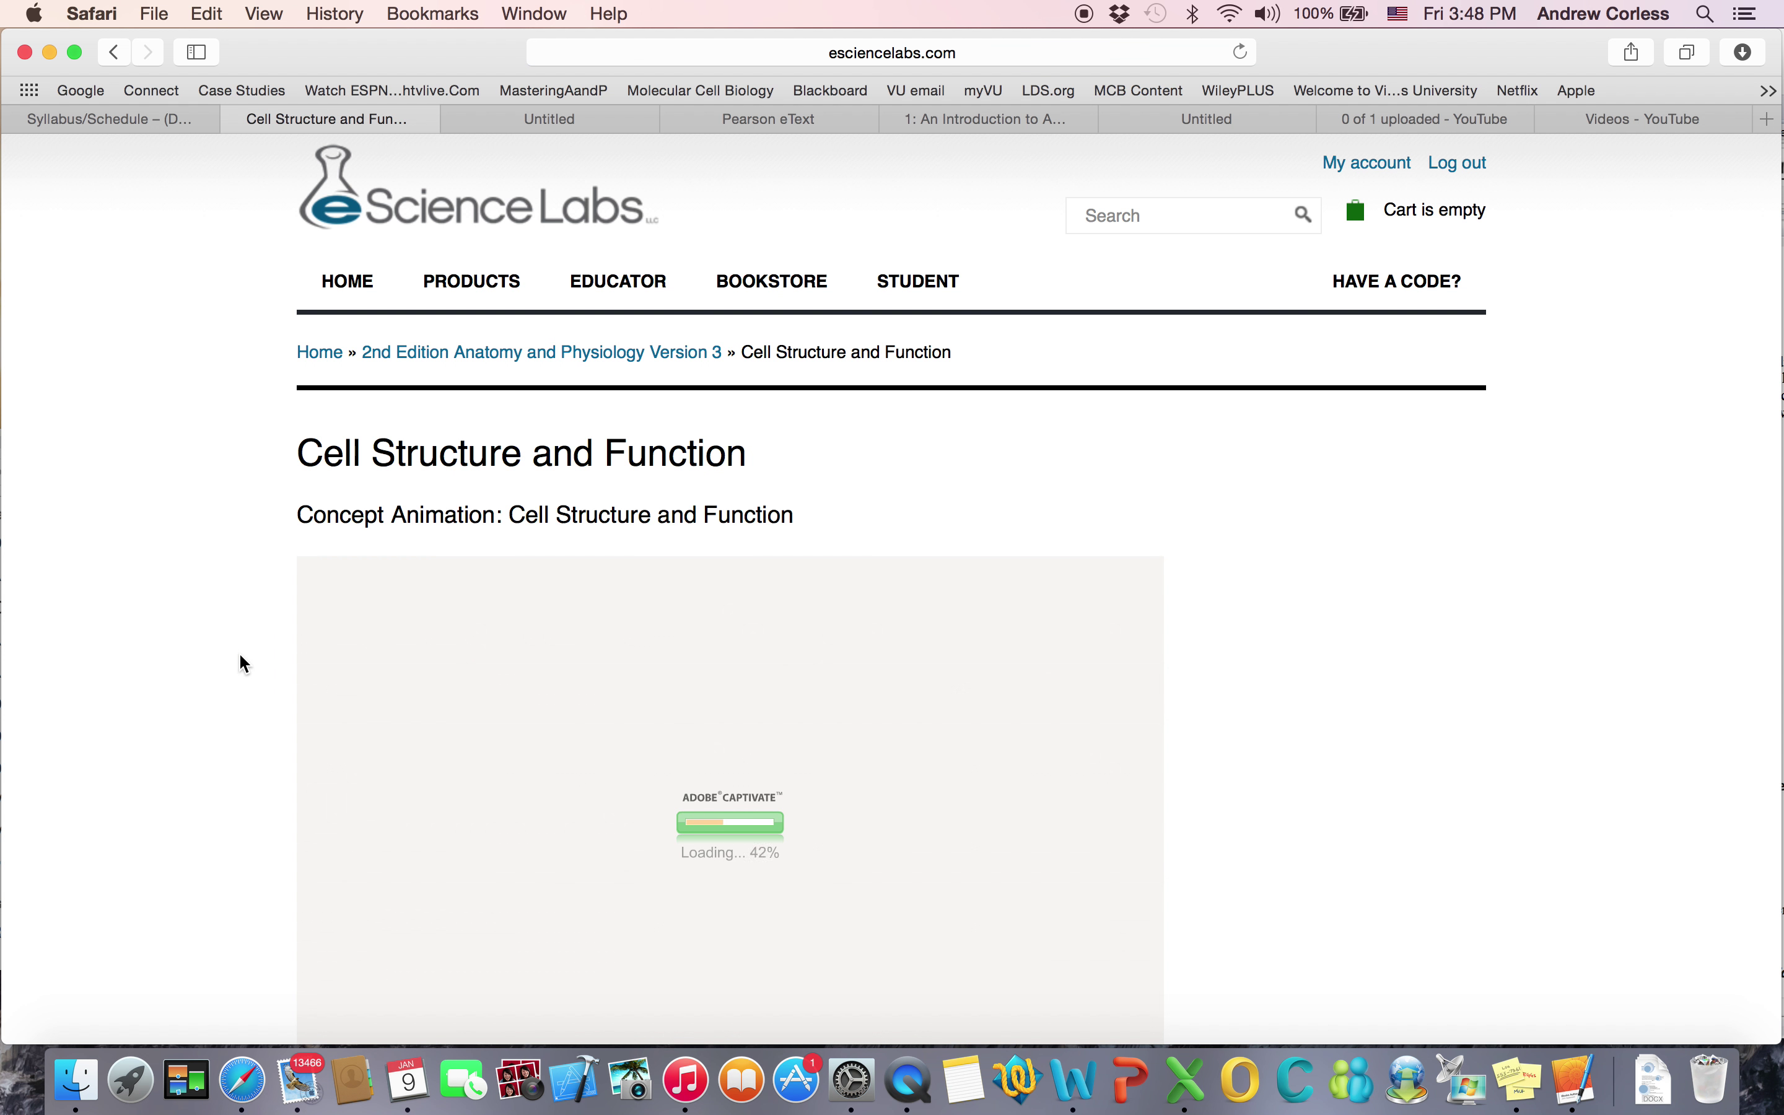
pyautogui.scroll(-2, 243, 663)
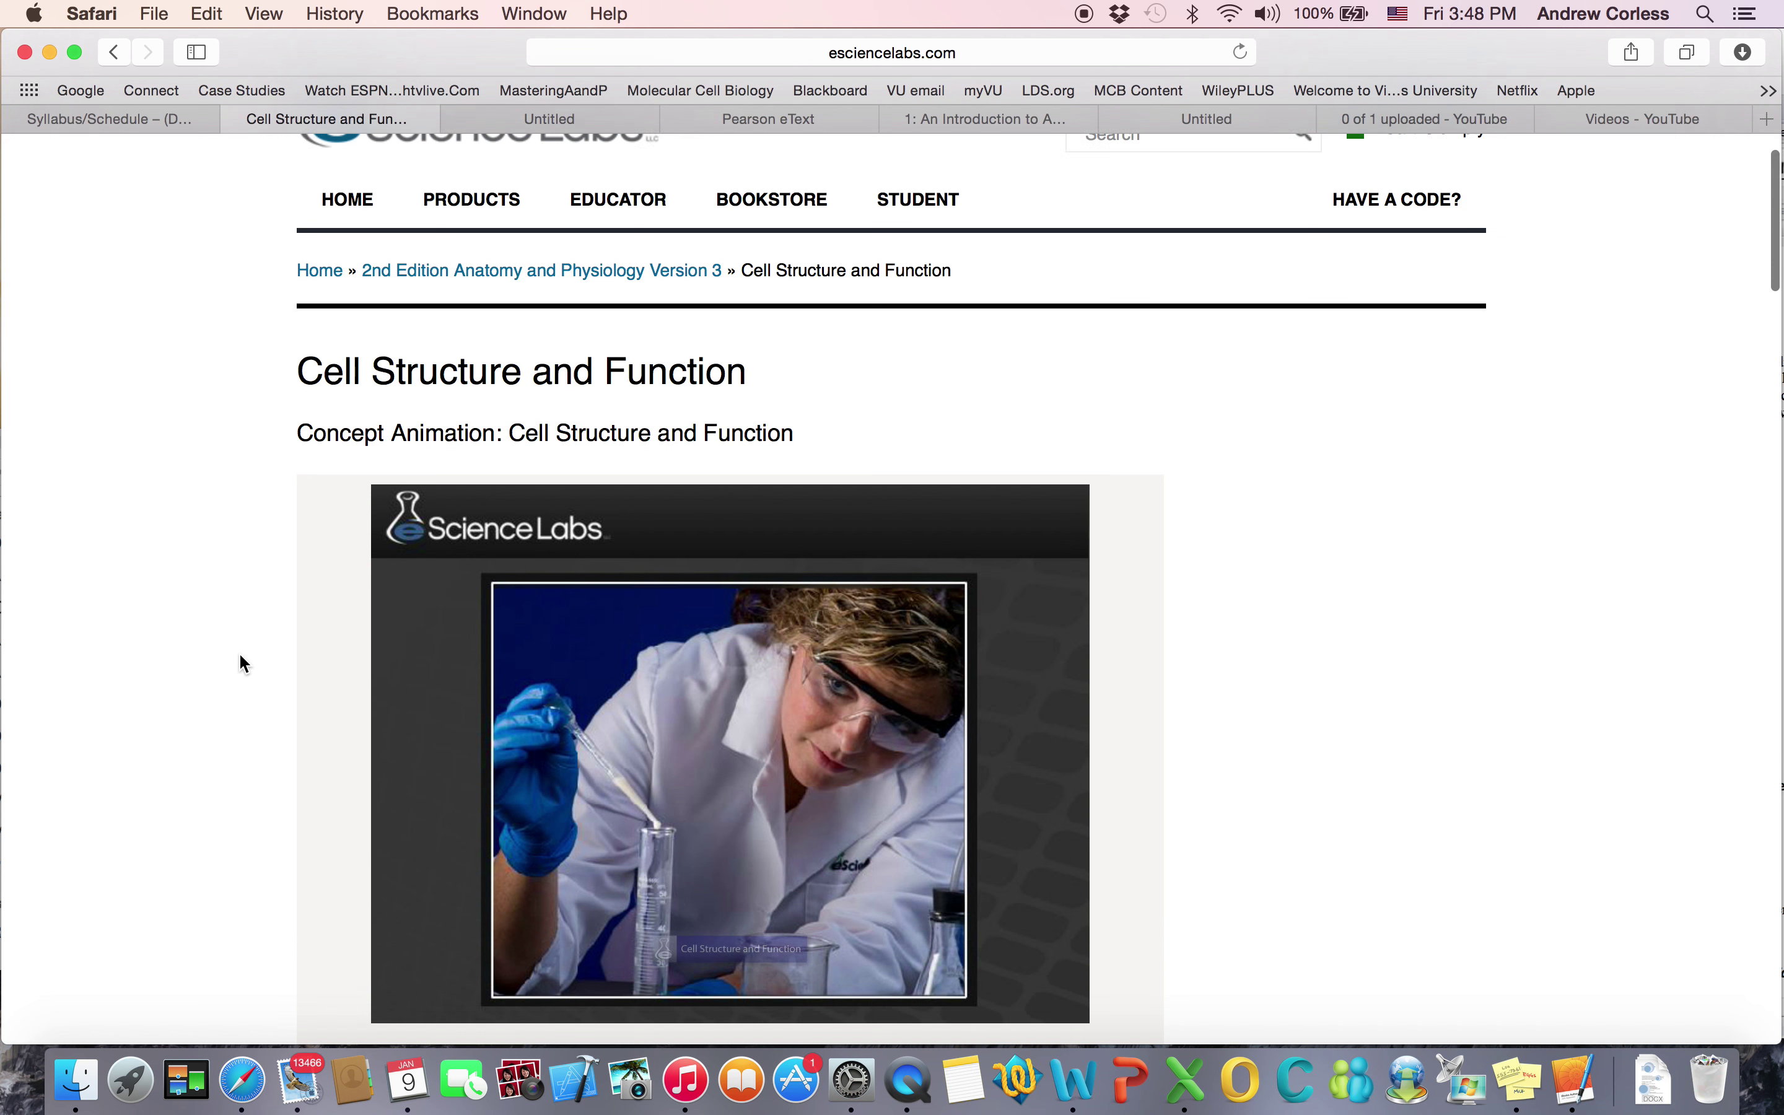
pyautogui.scroll(-5, 241, 658)
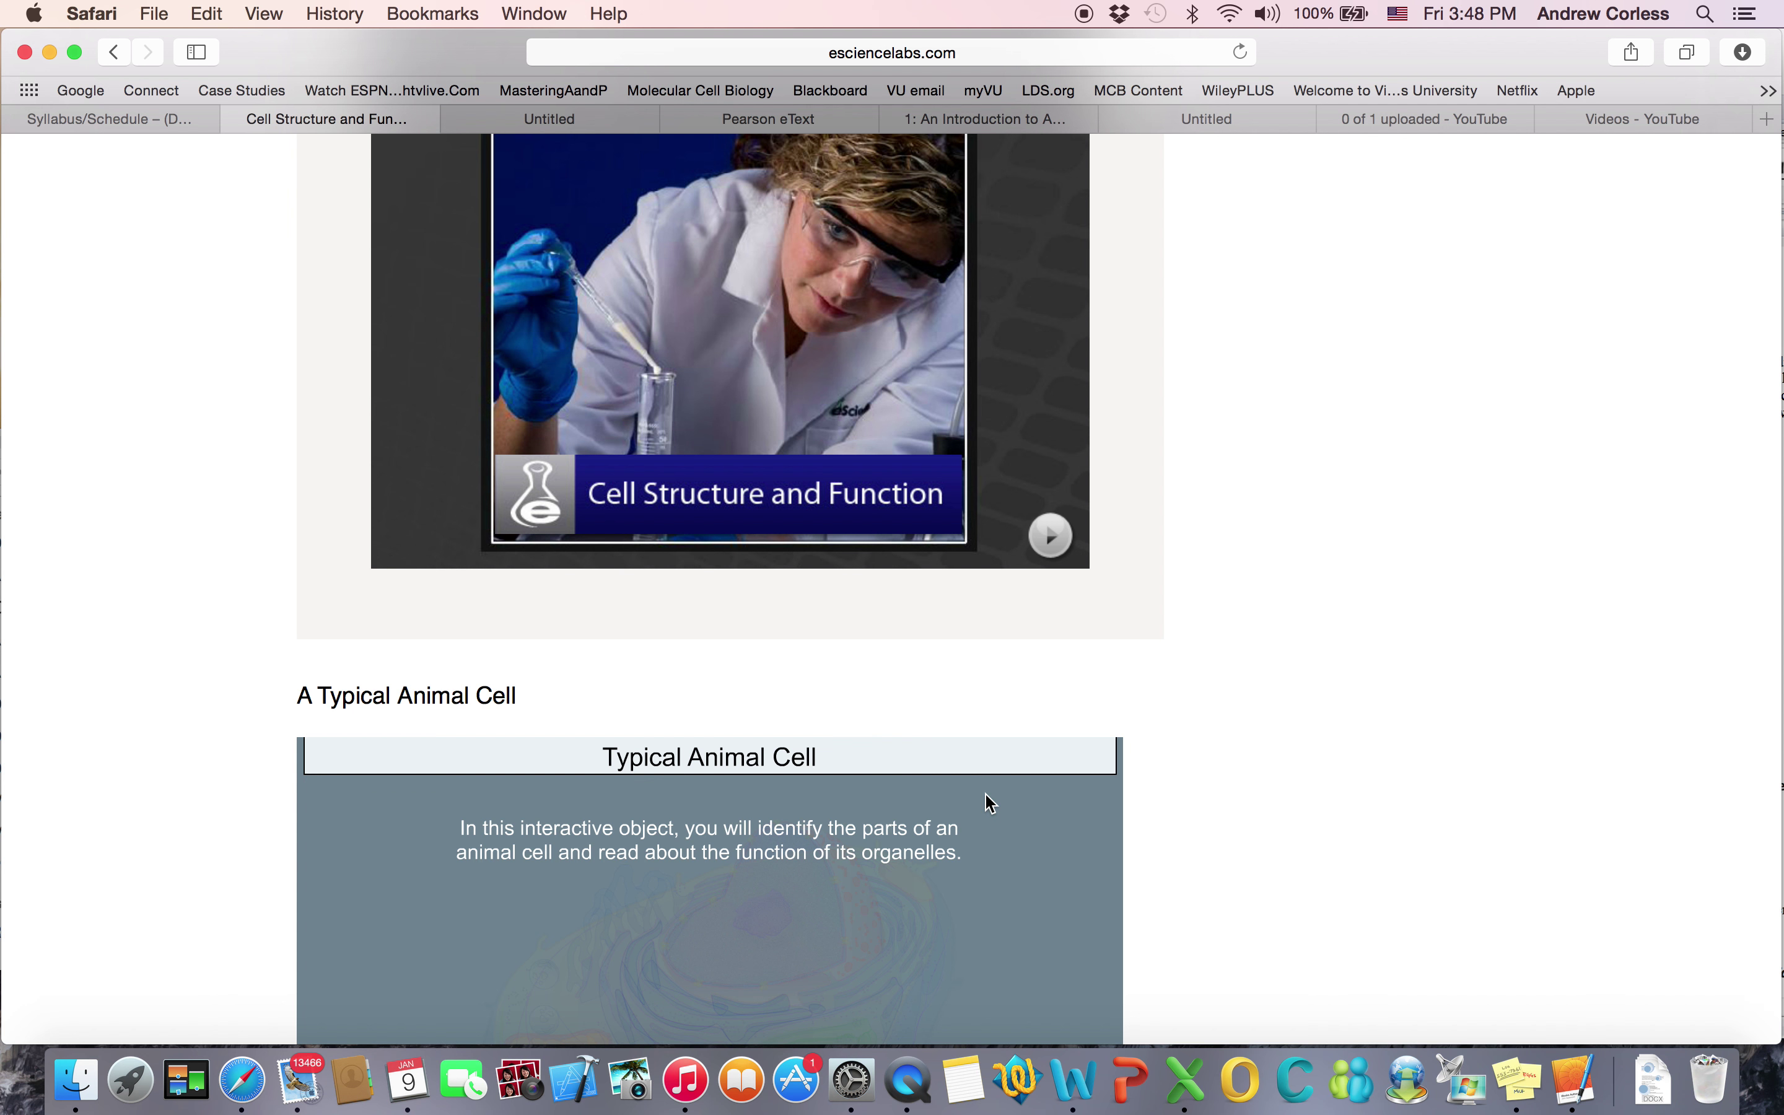
pyautogui.click(1077, 1100)
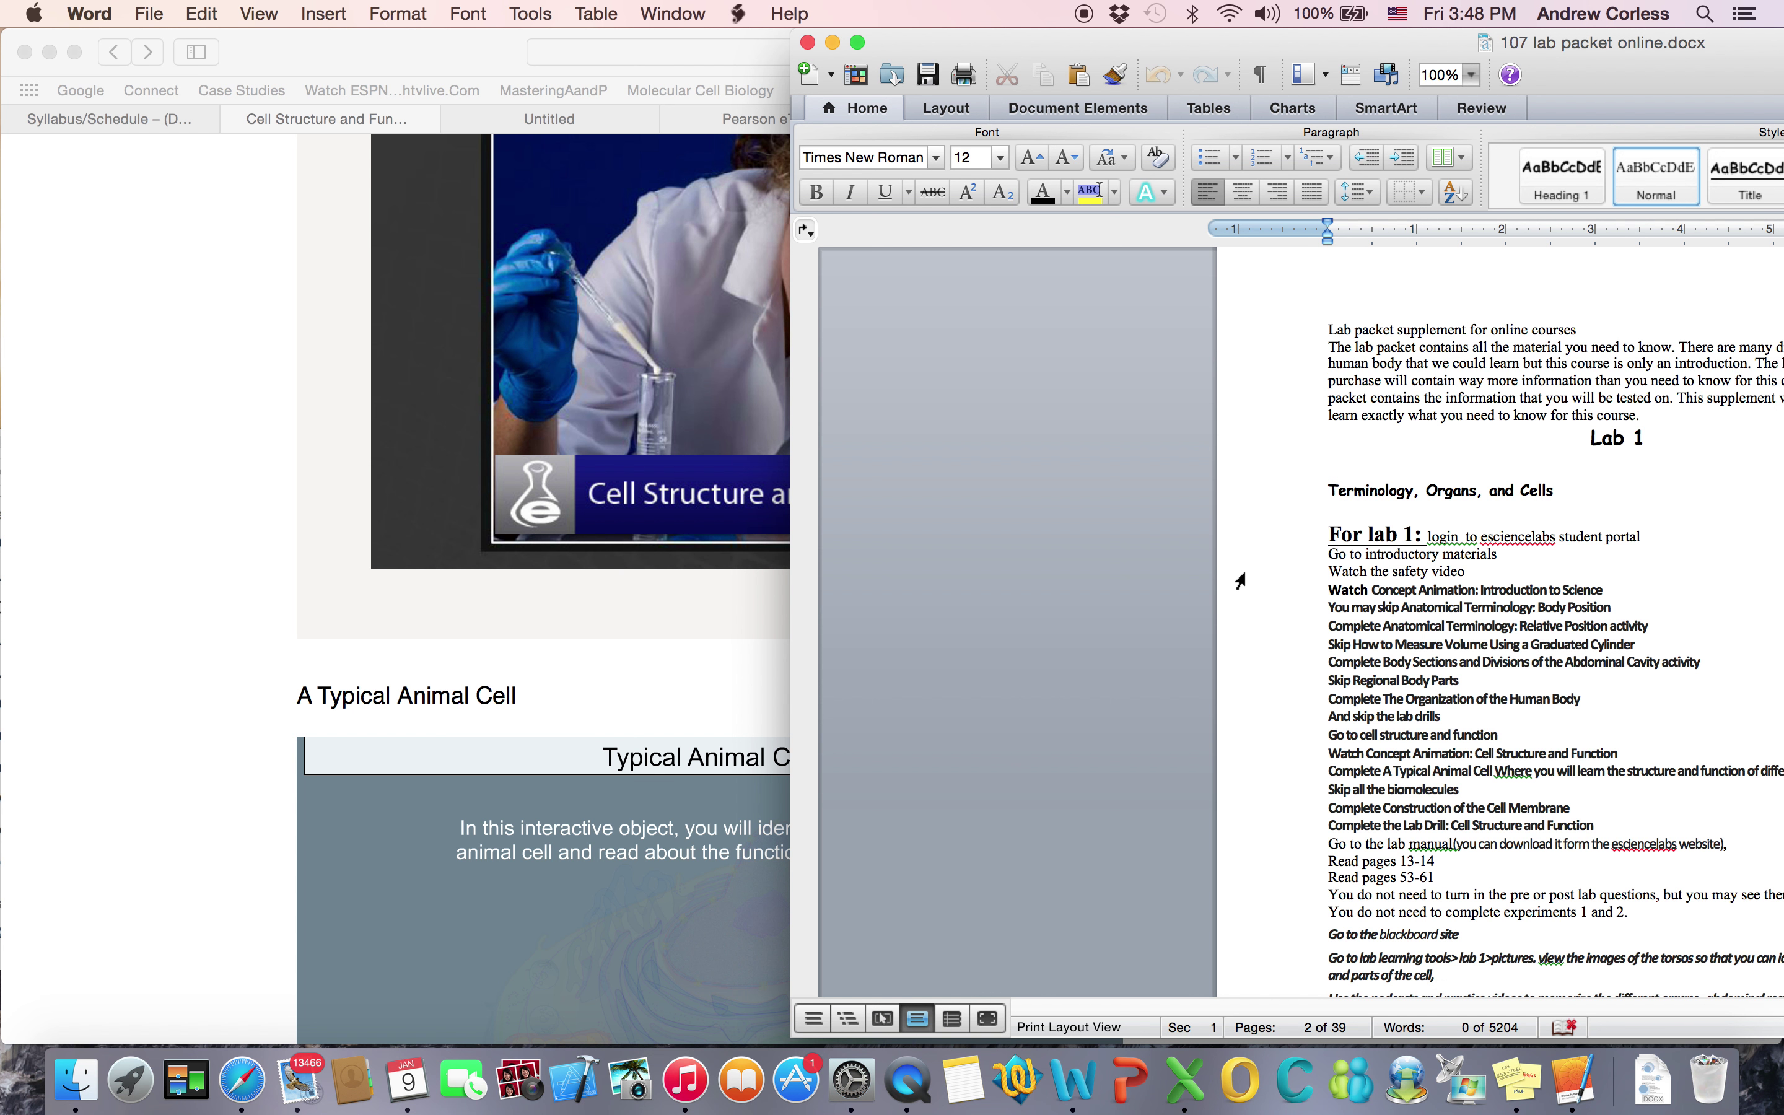
pyautogui.scroll(-3, 1241, 581)
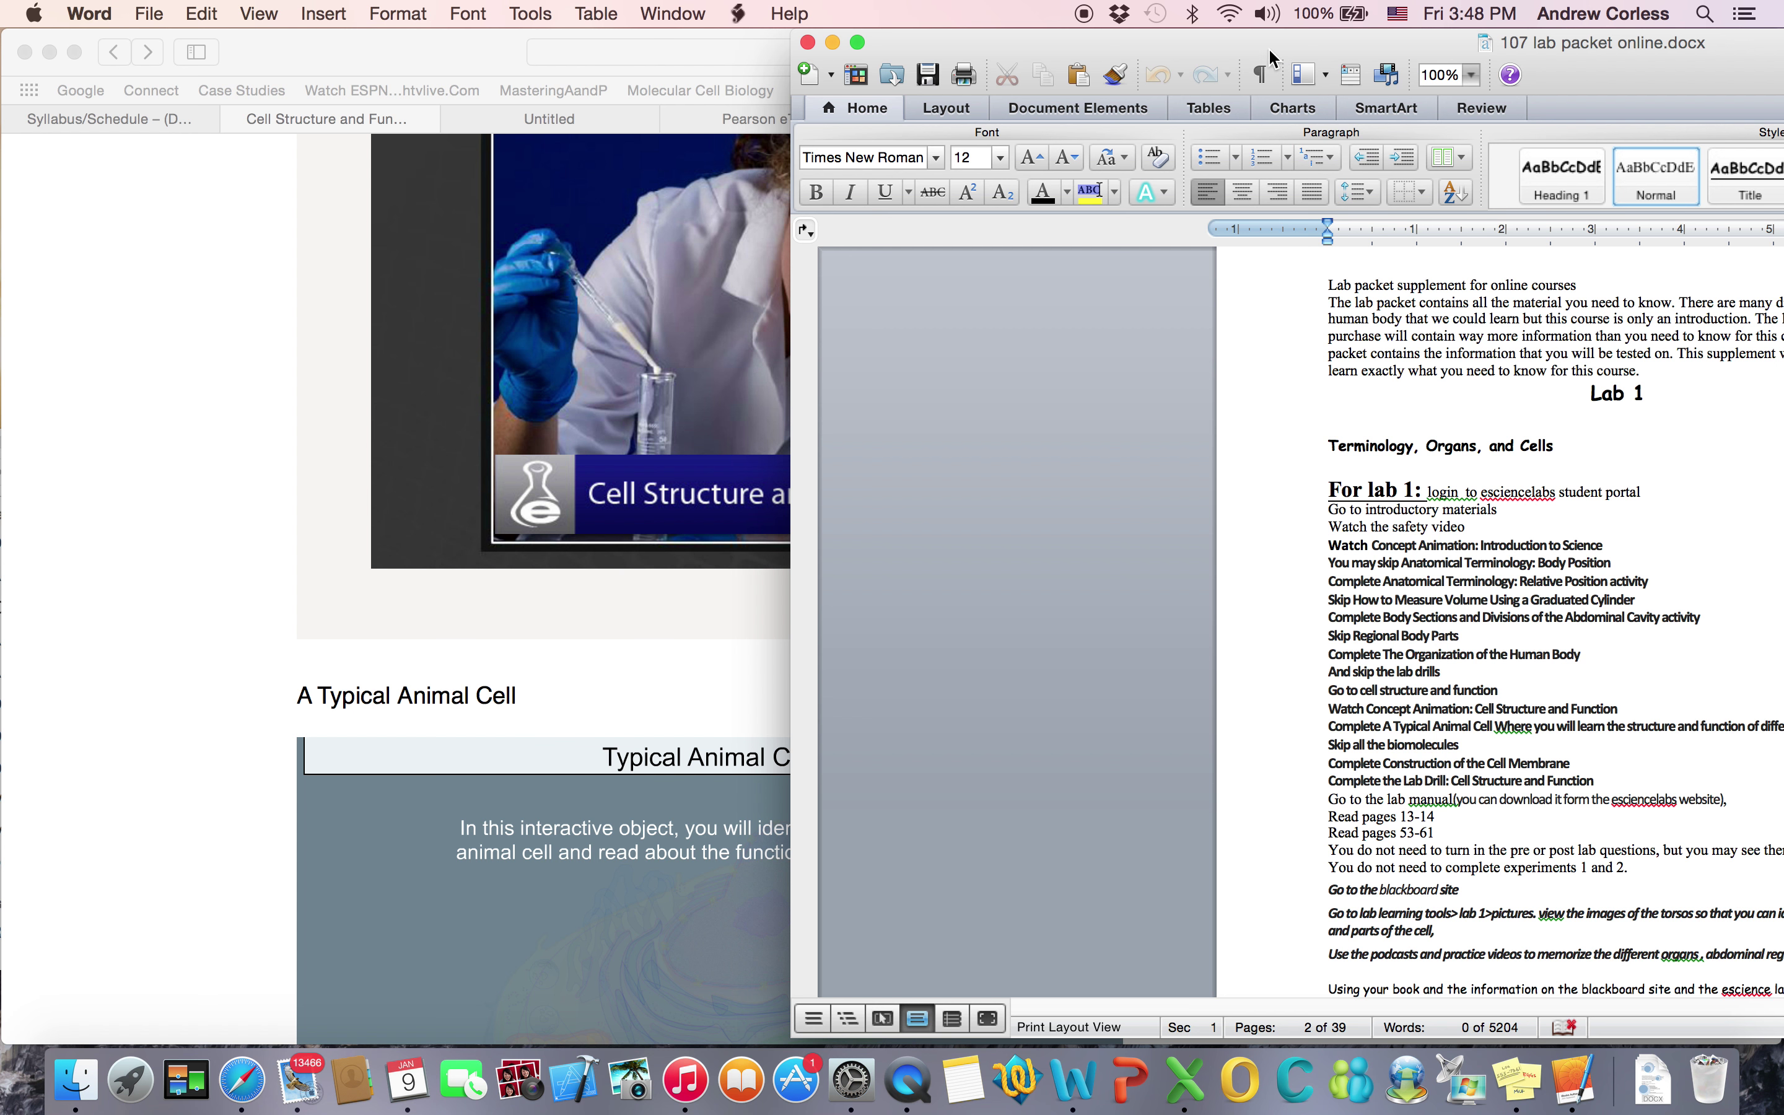
pyautogui.moveTo(1268, 47); pyautogui.dragTo(928, 39)
pyautogui.scroll(-3, 984, 442)
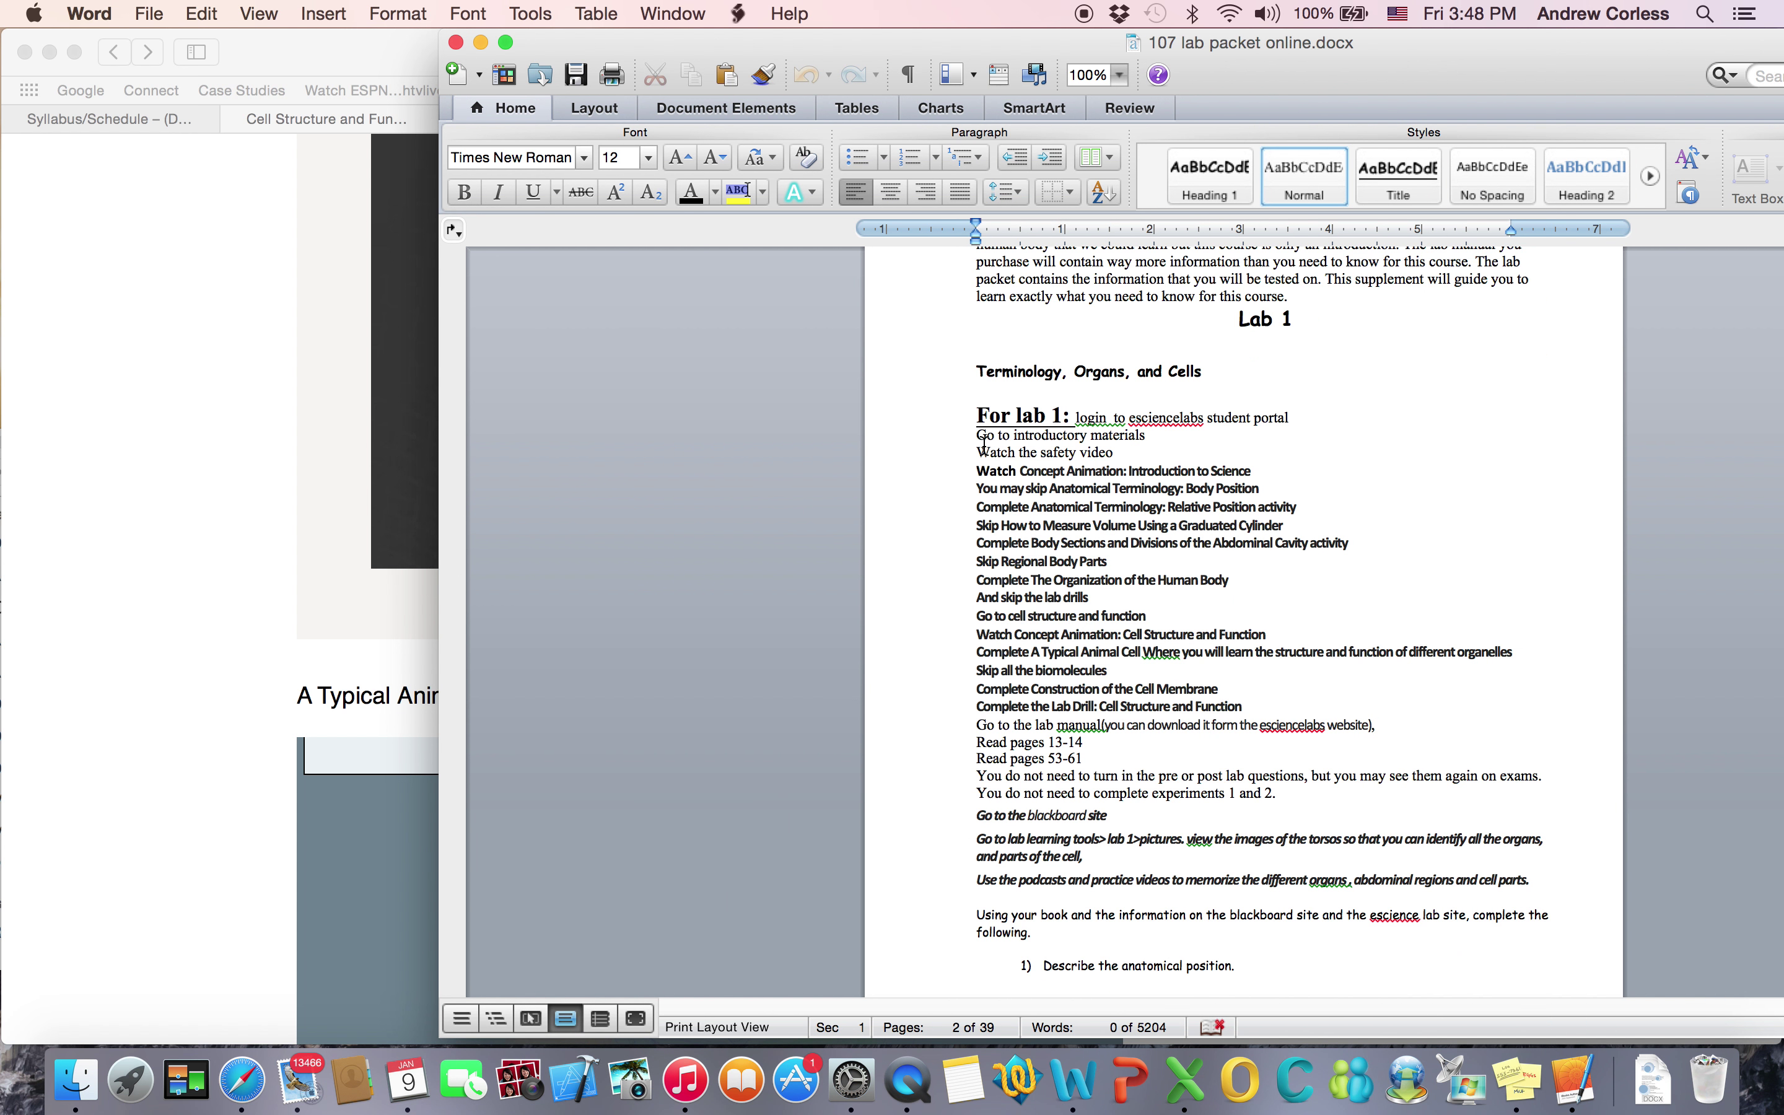
pyautogui.scroll(-1, 985, 442)
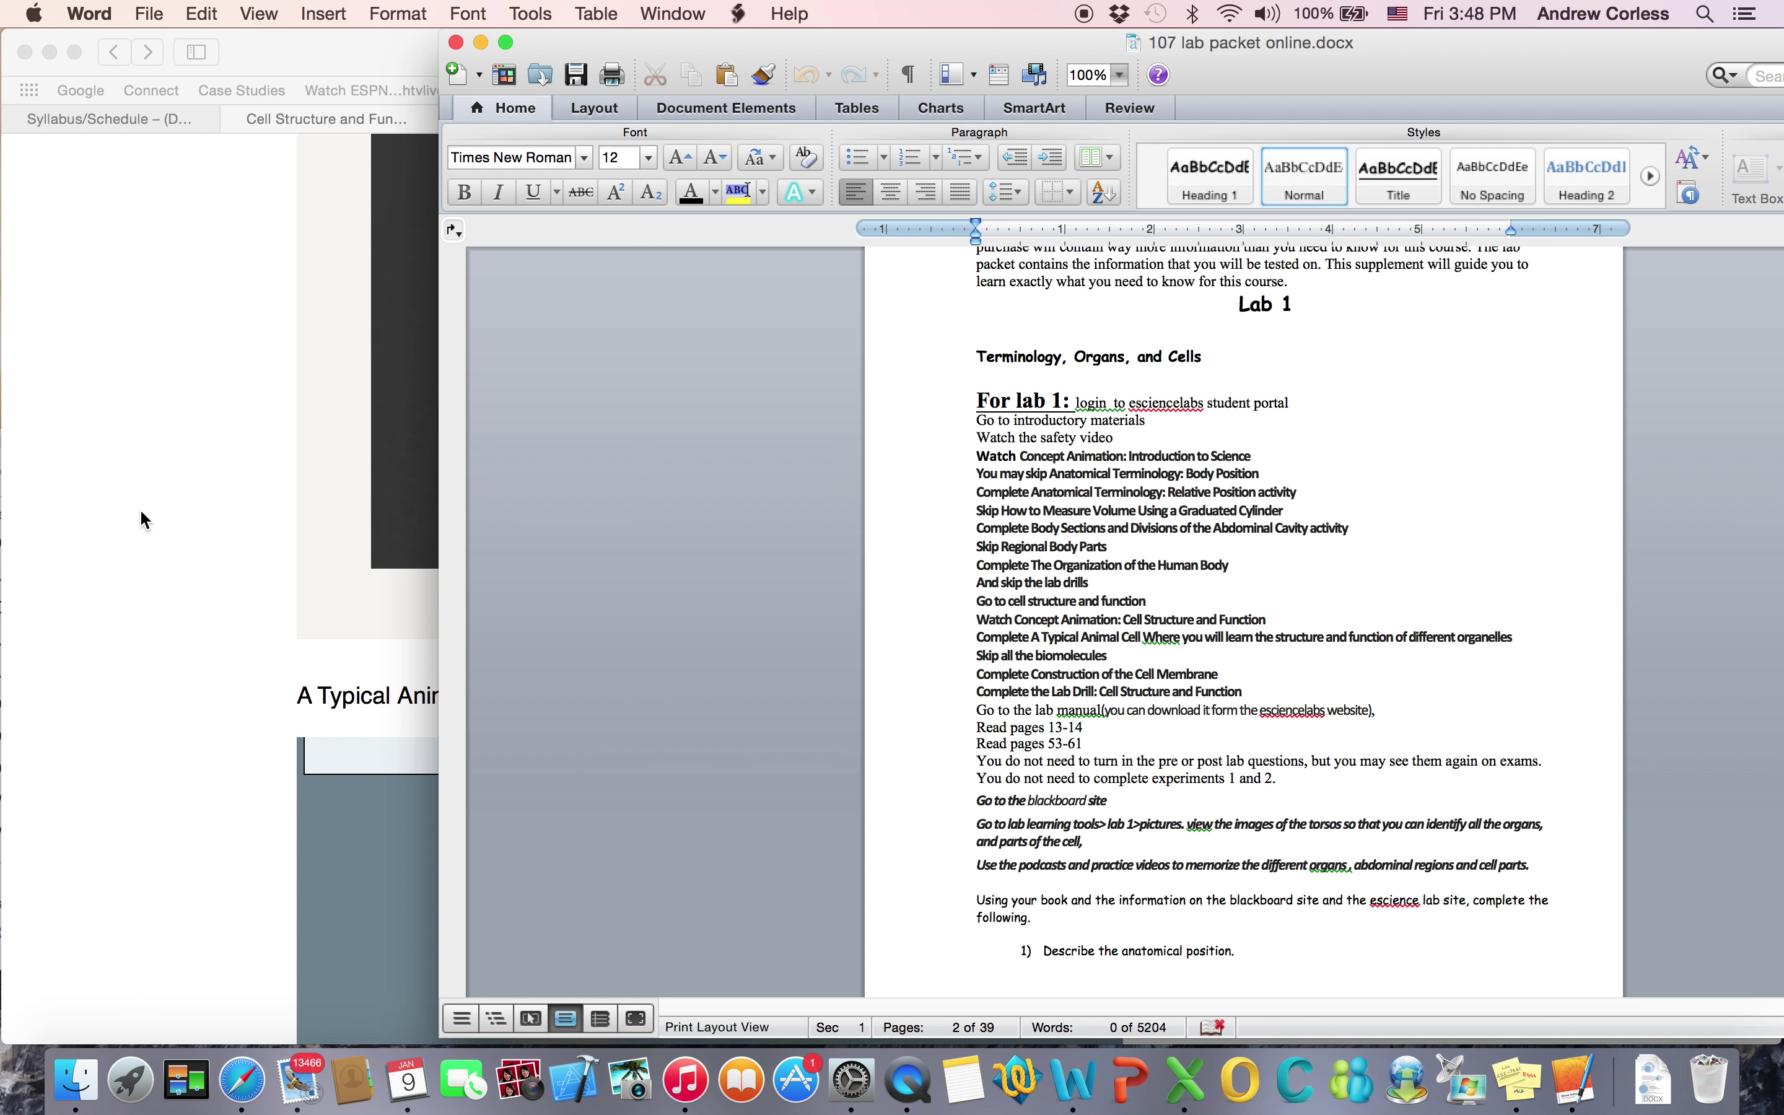
# Step: Return to the BIOL 107L syllabus page and open Lab Learning Tools, then the Lab 1 folder
pyautogui.click(92, 119)
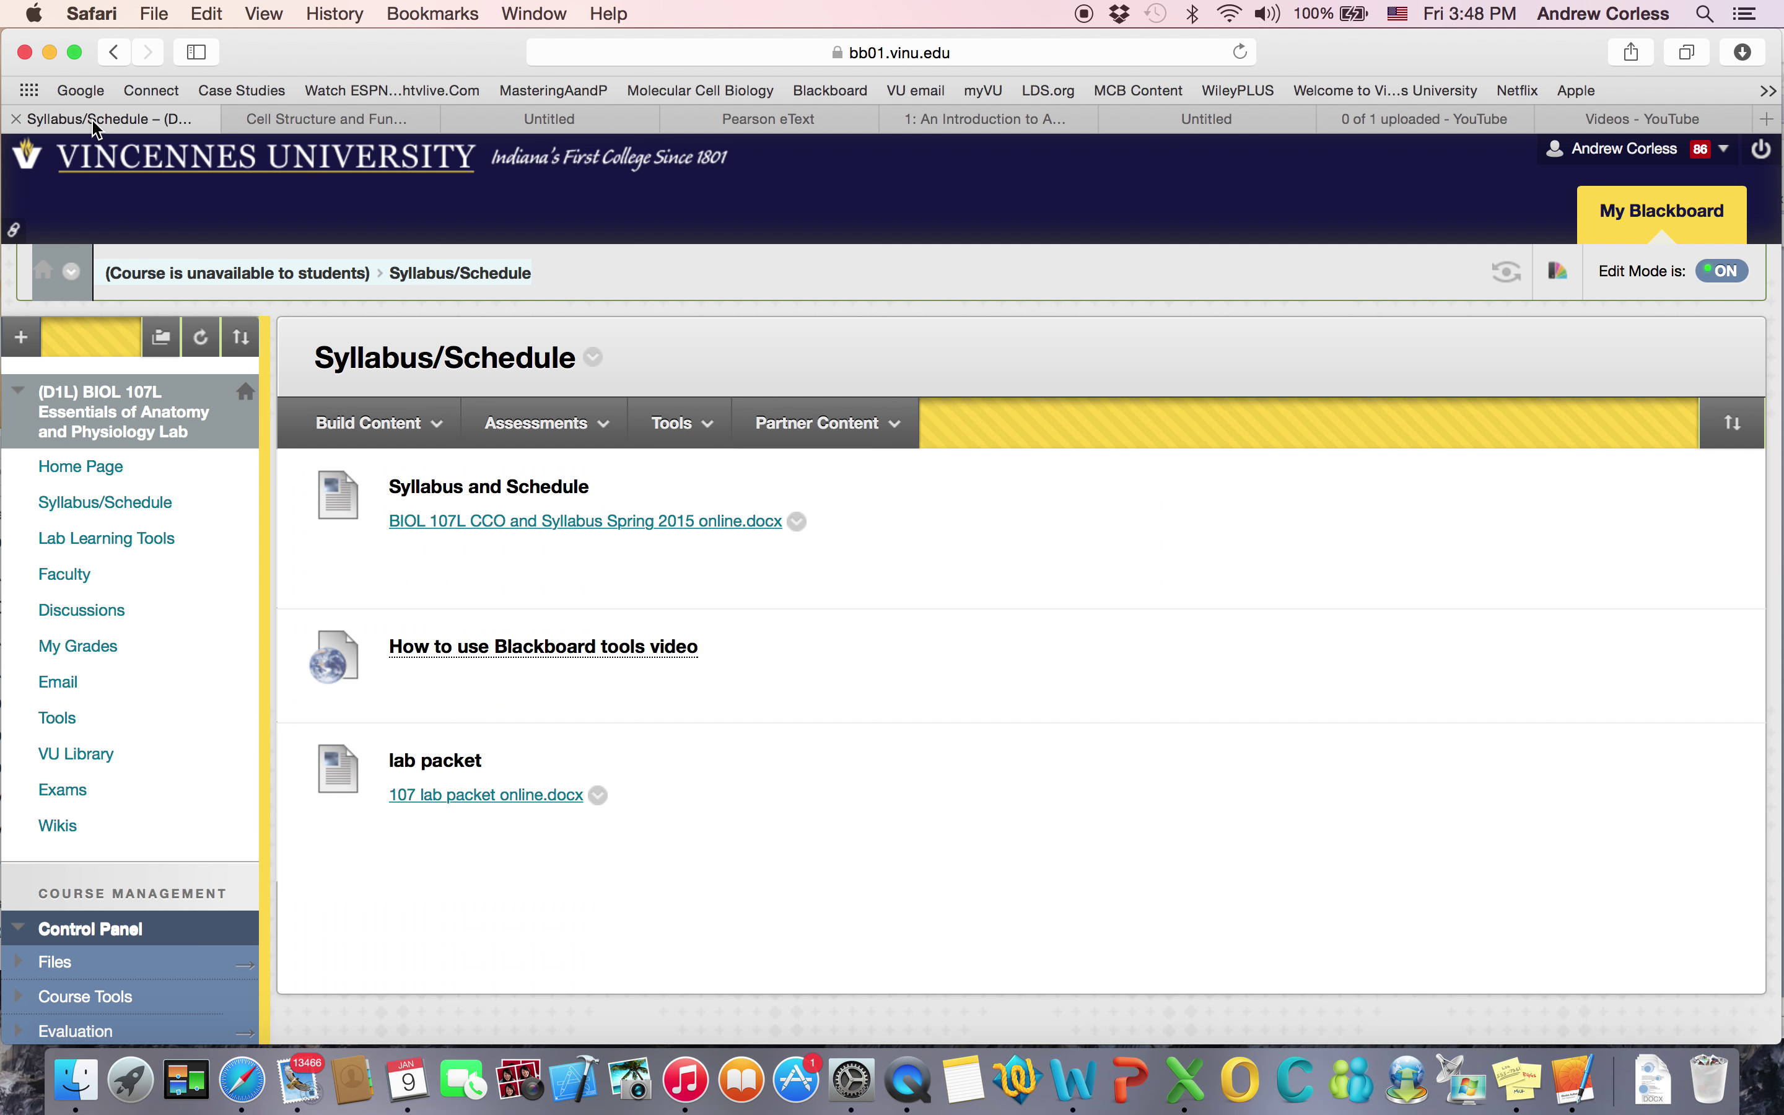
pyautogui.click(112, 541)
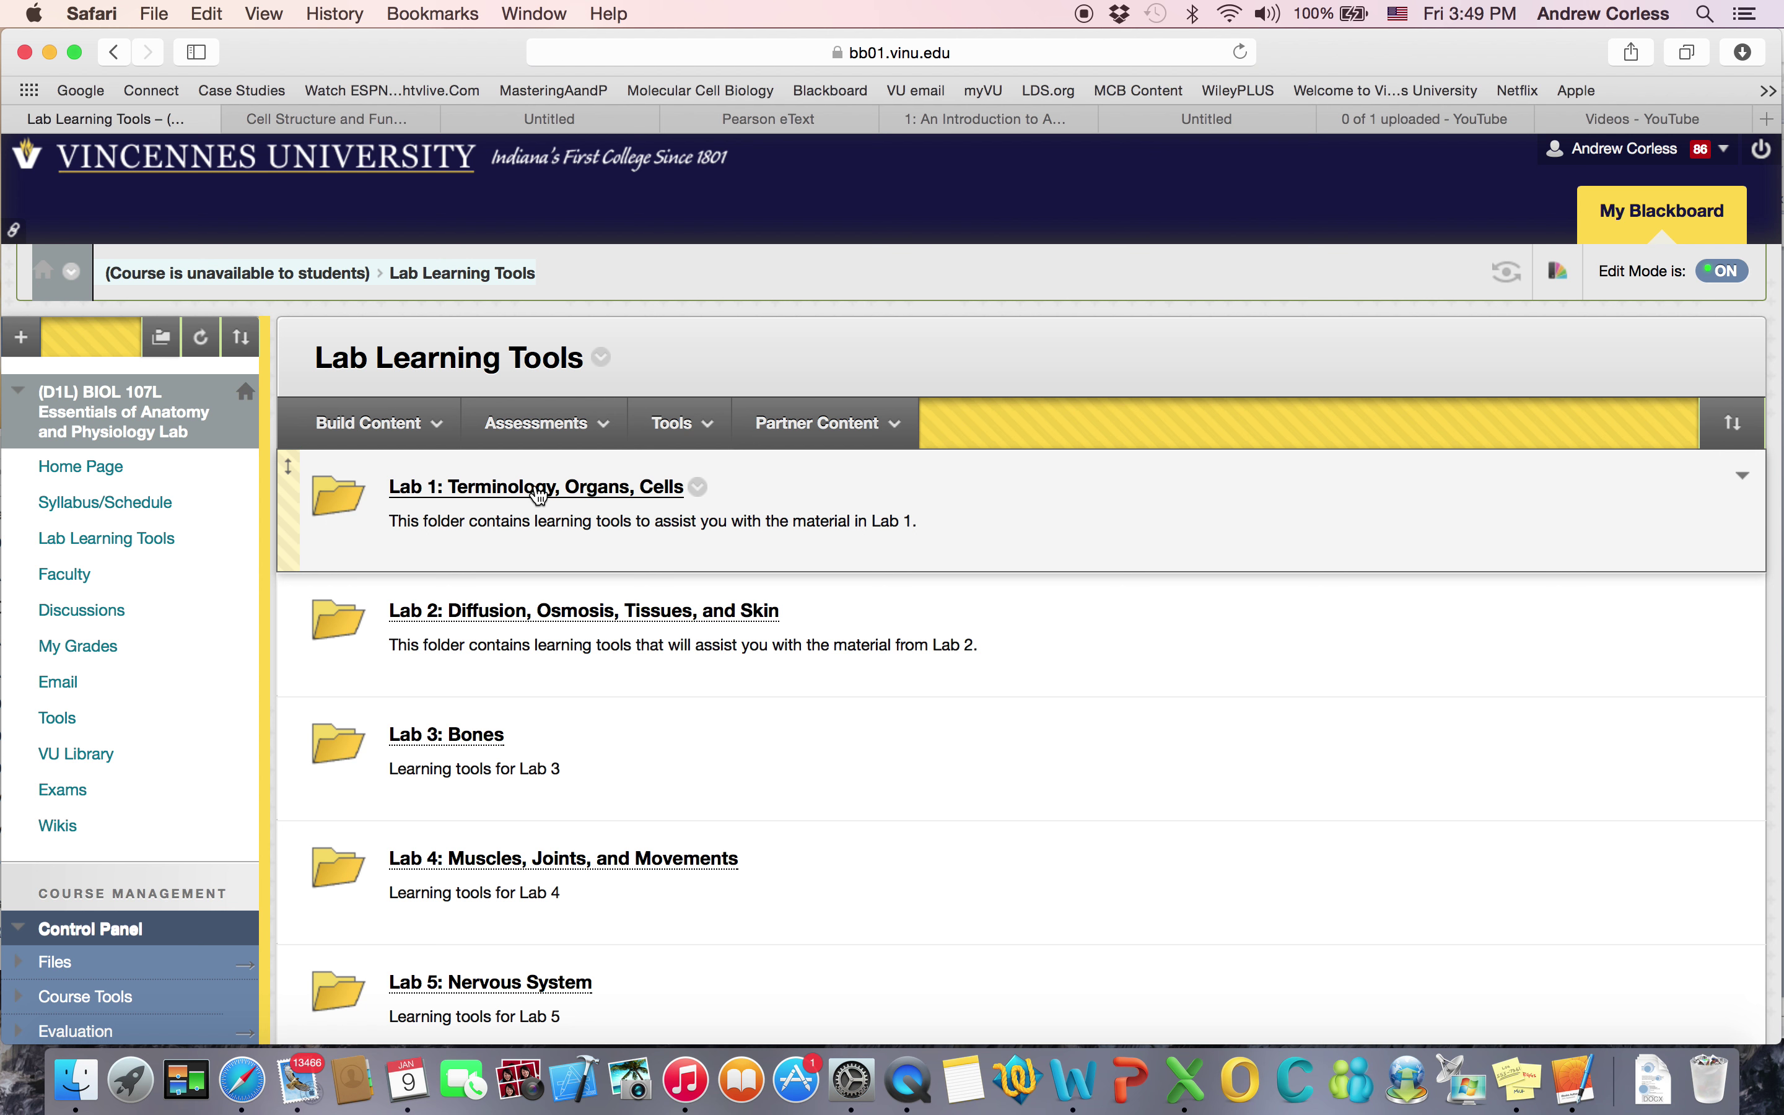
pyautogui.click(541, 489)
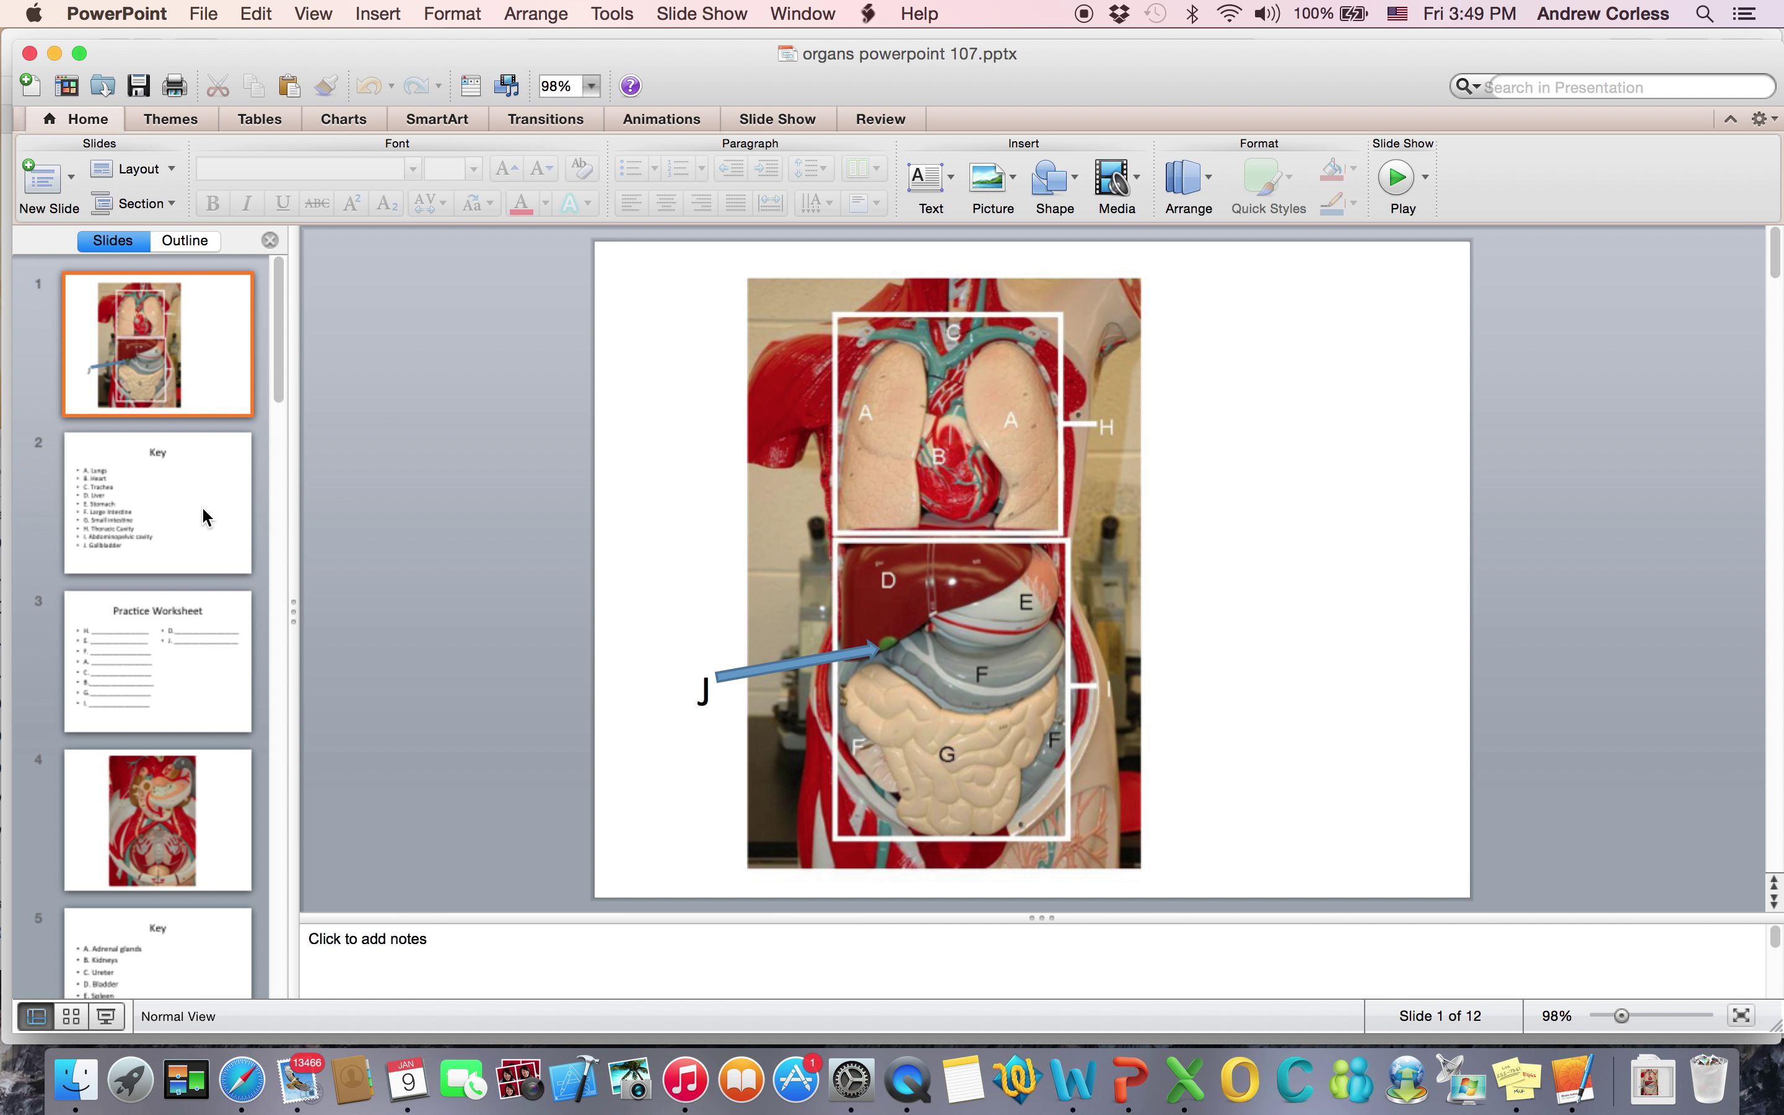
# Step: Review PowerPoint slides 2, 1, 3, 4, 7 and 8: the Key, organ photos, Practice Worksheet and 'What is A?' question
pyautogui.click(178, 512)
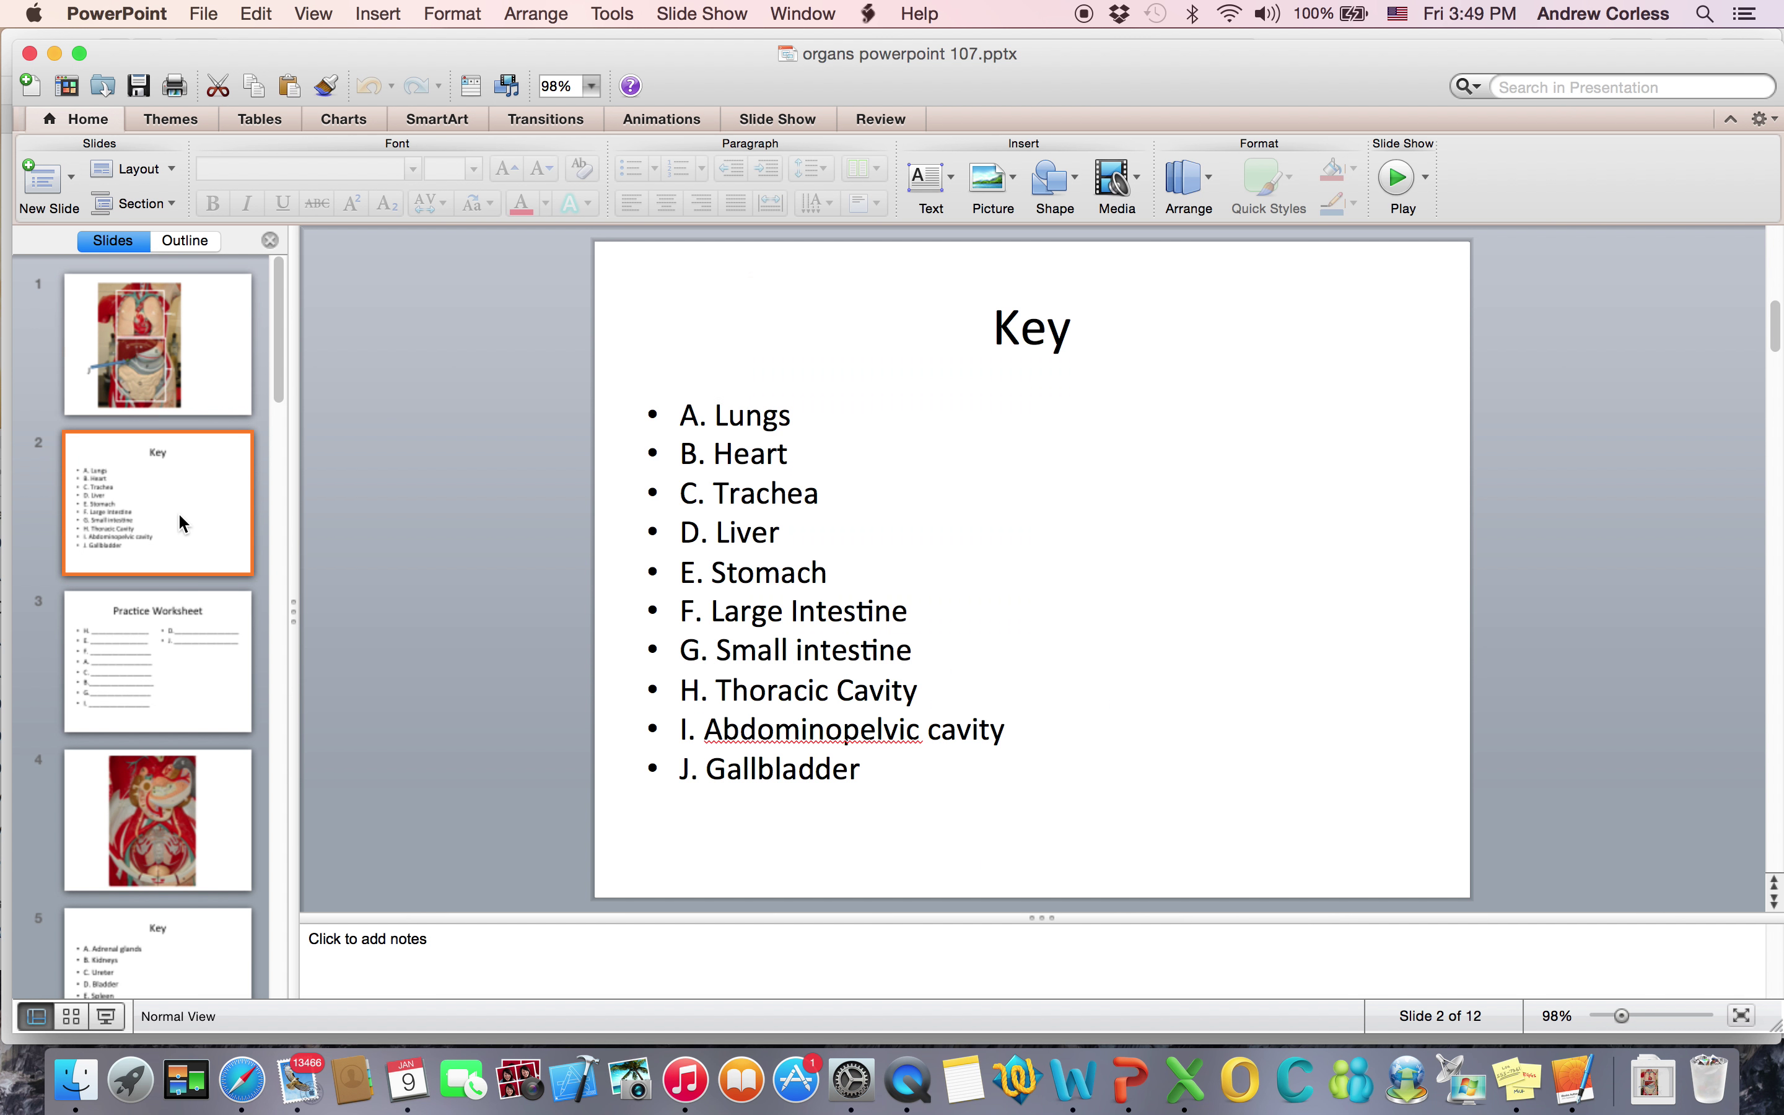
pyautogui.click(181, 337)
pyautogui.click(184, 692)
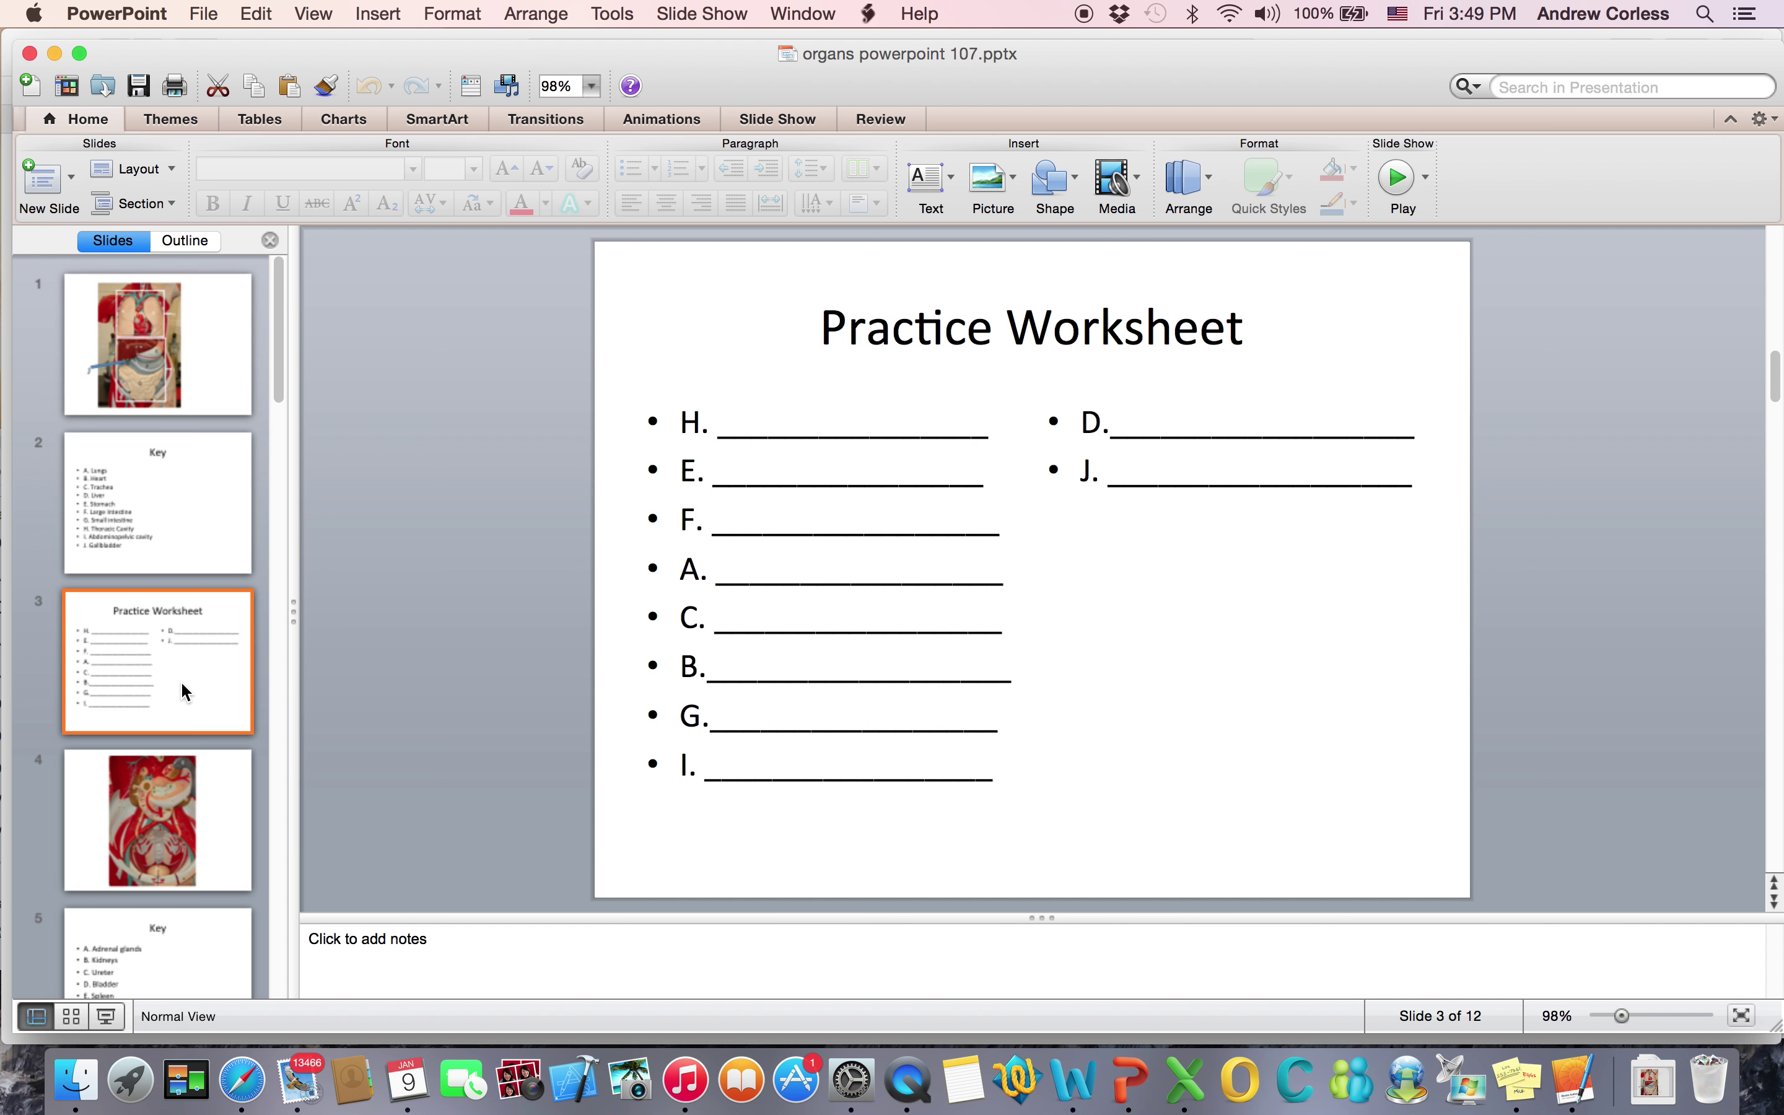
pyautogui.scroll(-5, 182, 685)
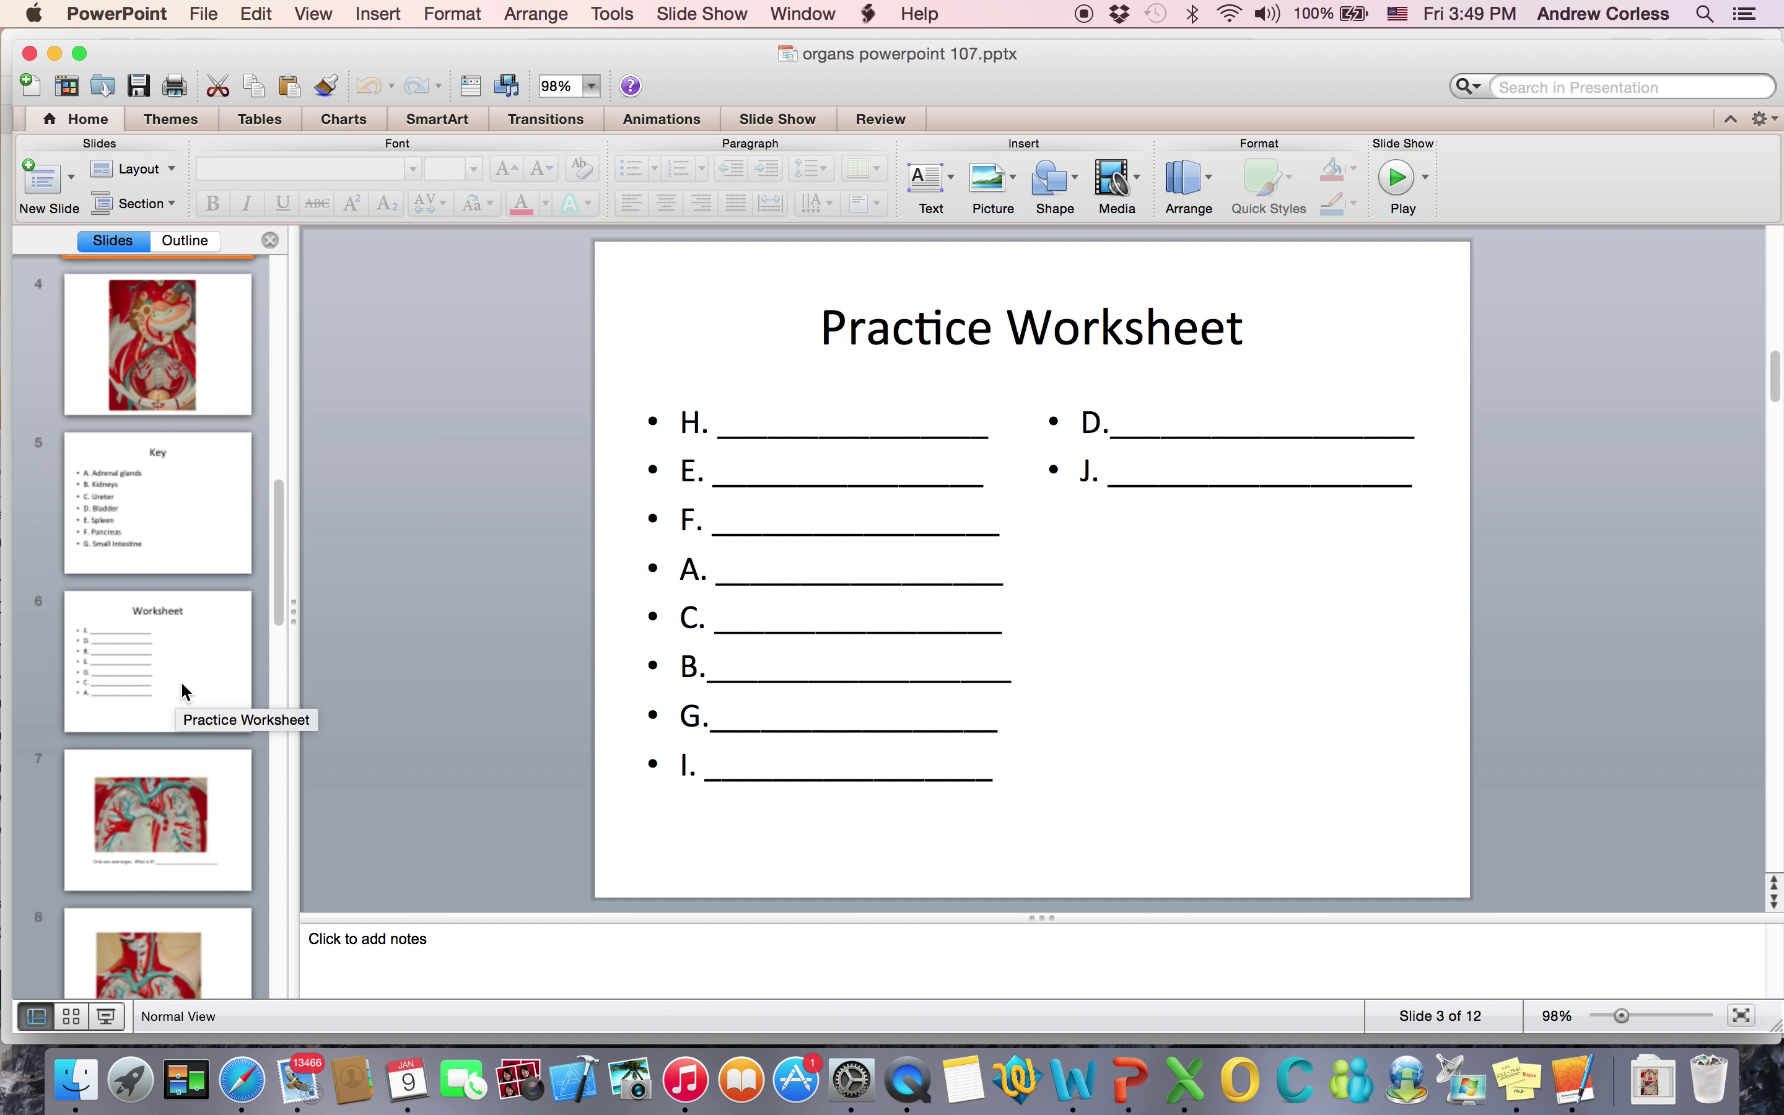
pyautogui.scroll(-8, 181, 684)
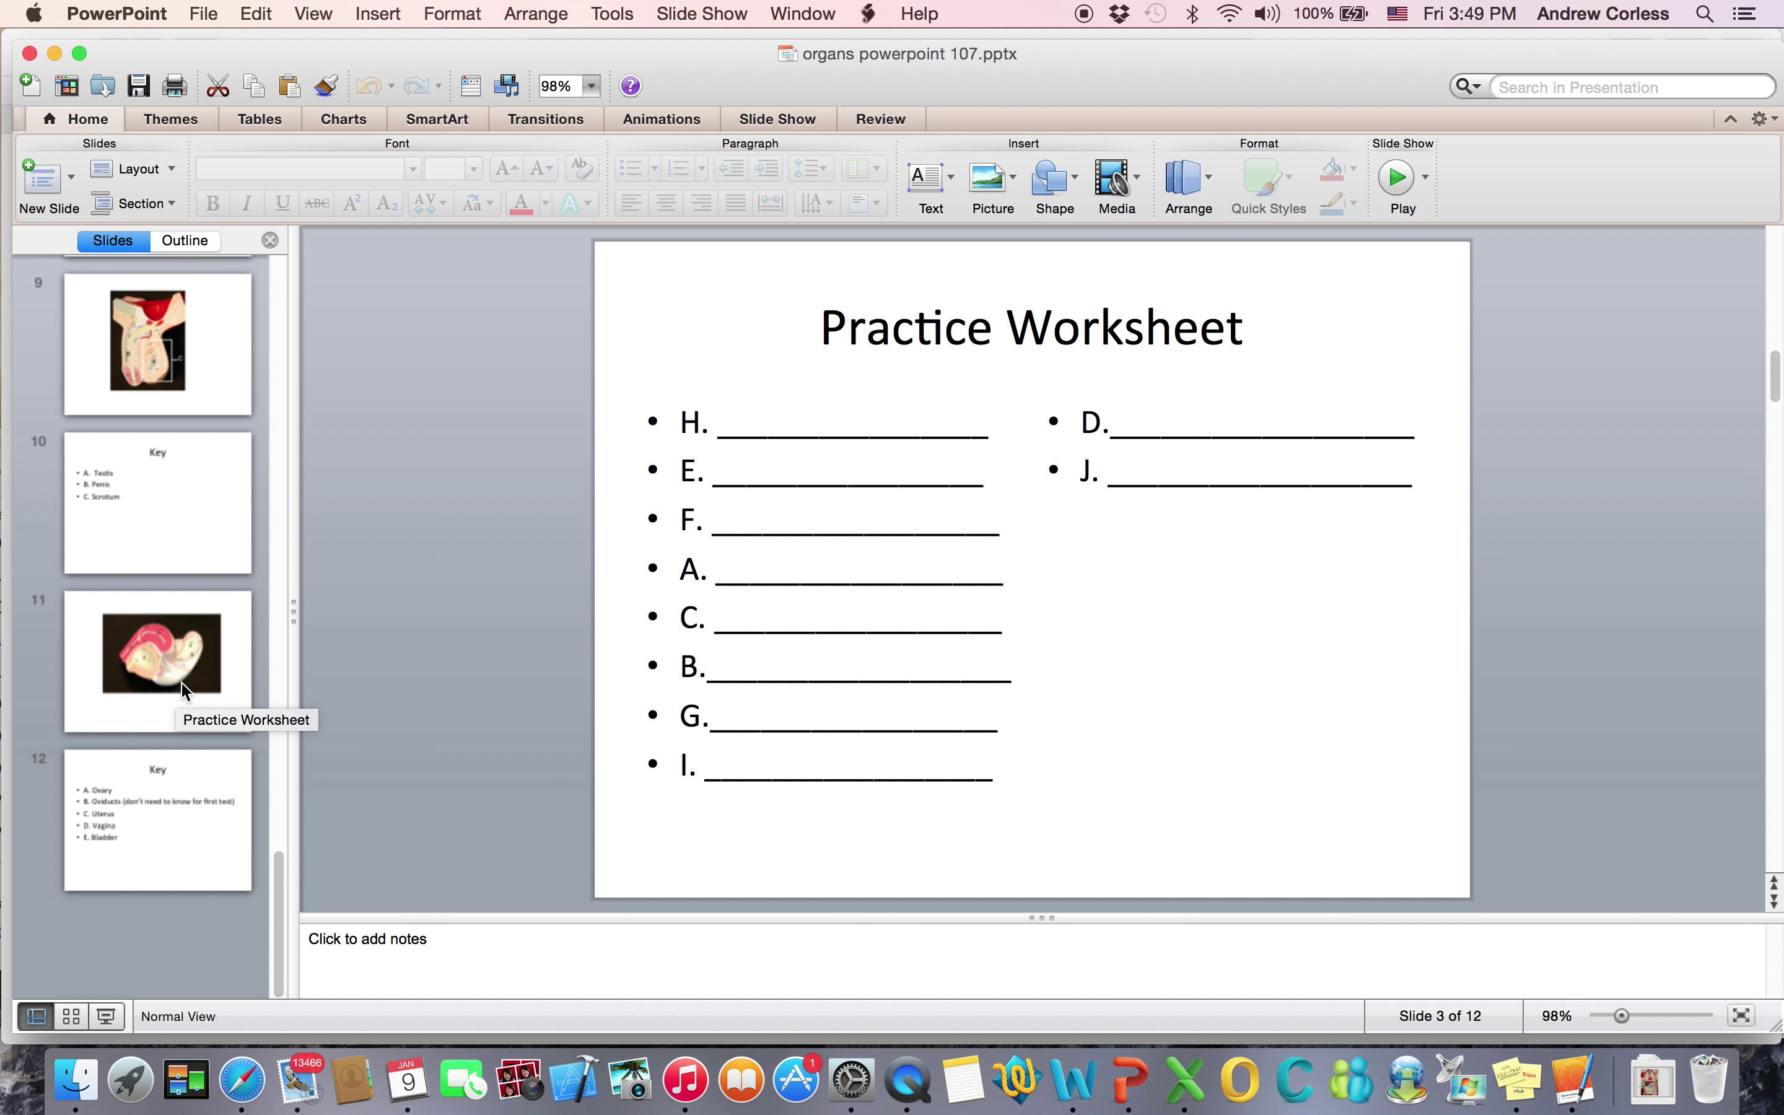
pyautogui.scroll(12, 181, 684)
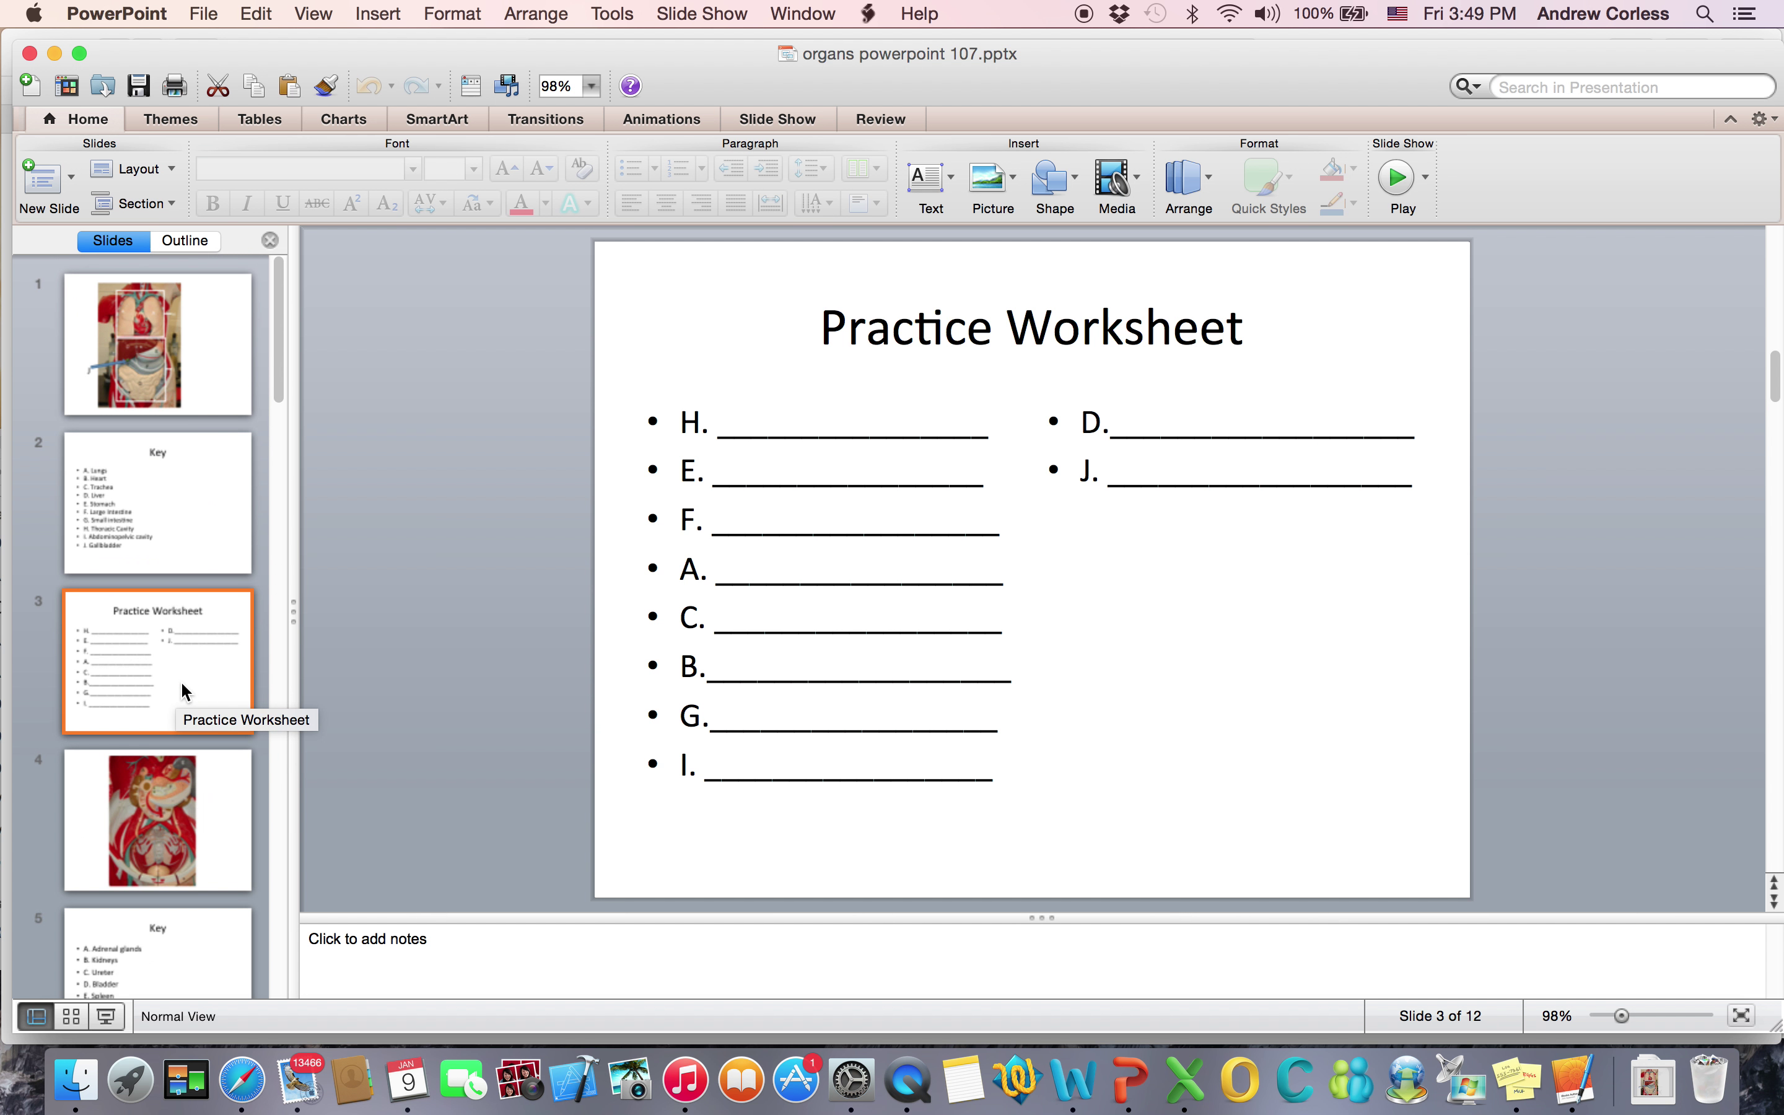
pyautogui.click(192, 829)
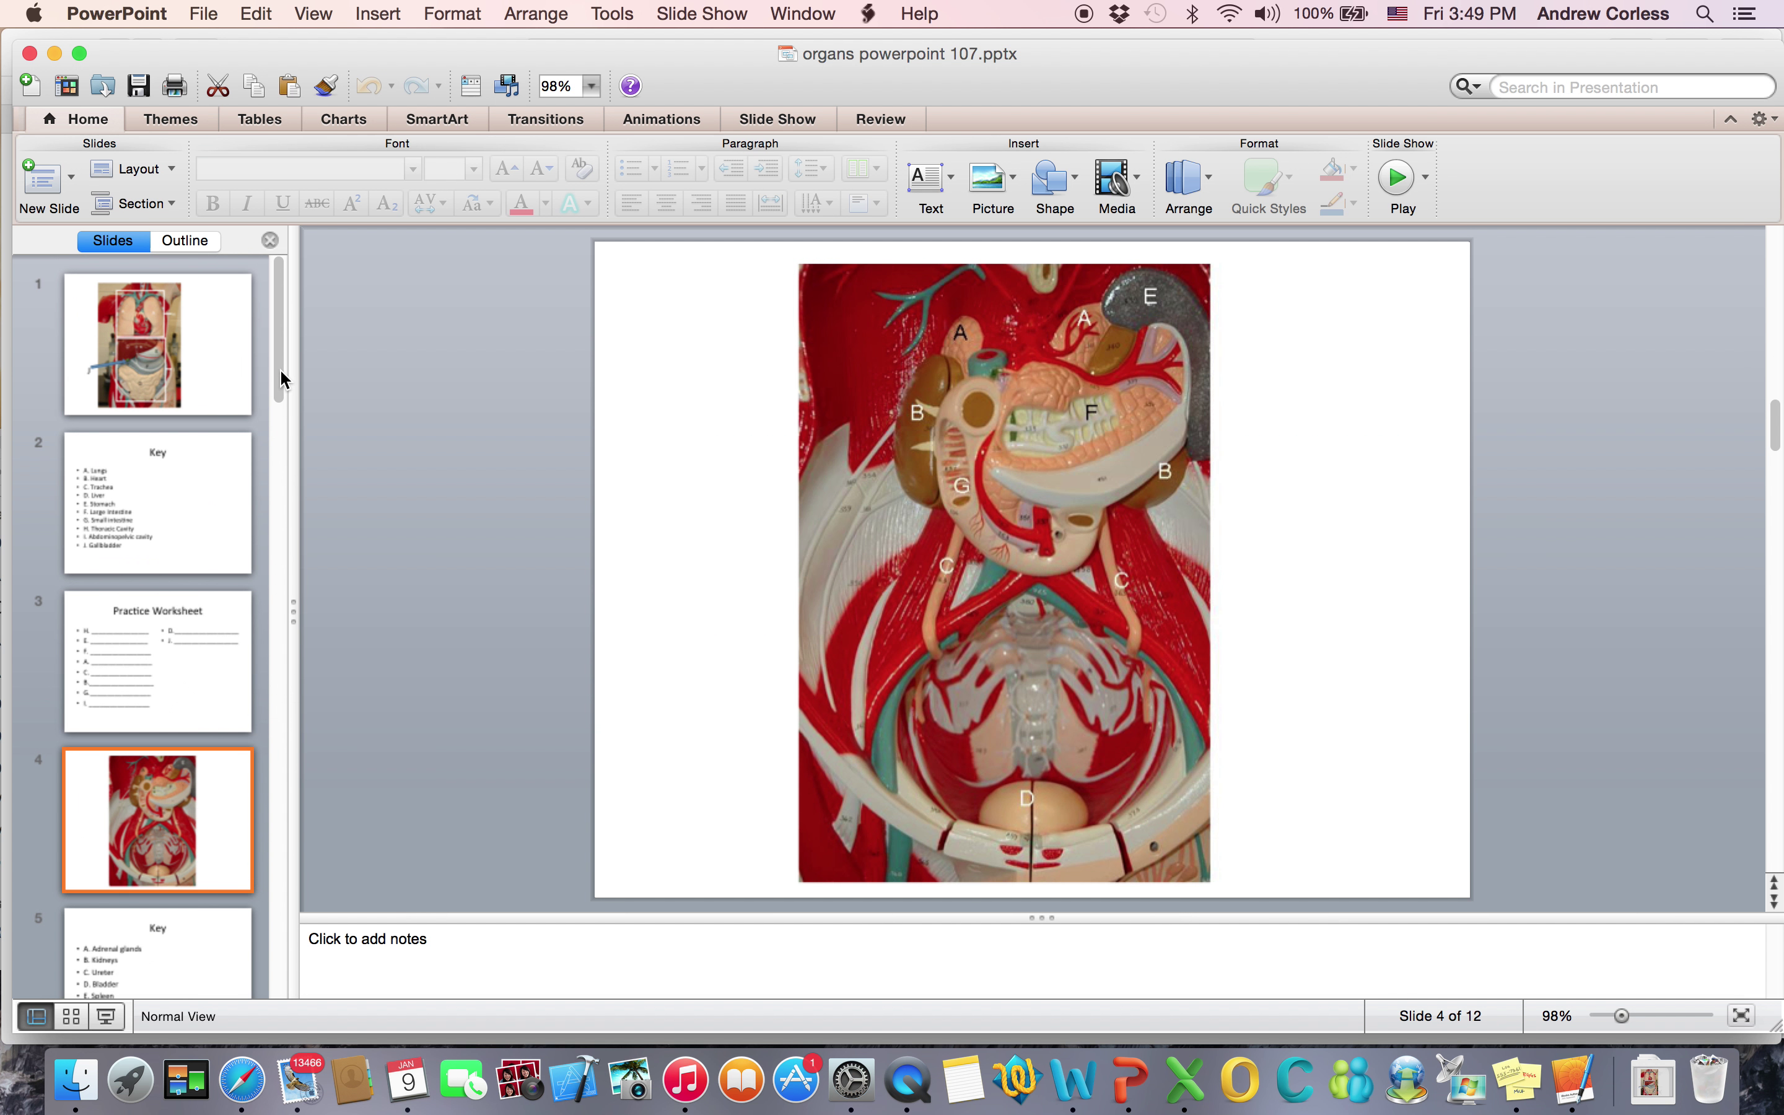
pyautogui.moveTo(280, 372); pyautogui.dragTo(274, 617)
pyautogui.click(195, 822)
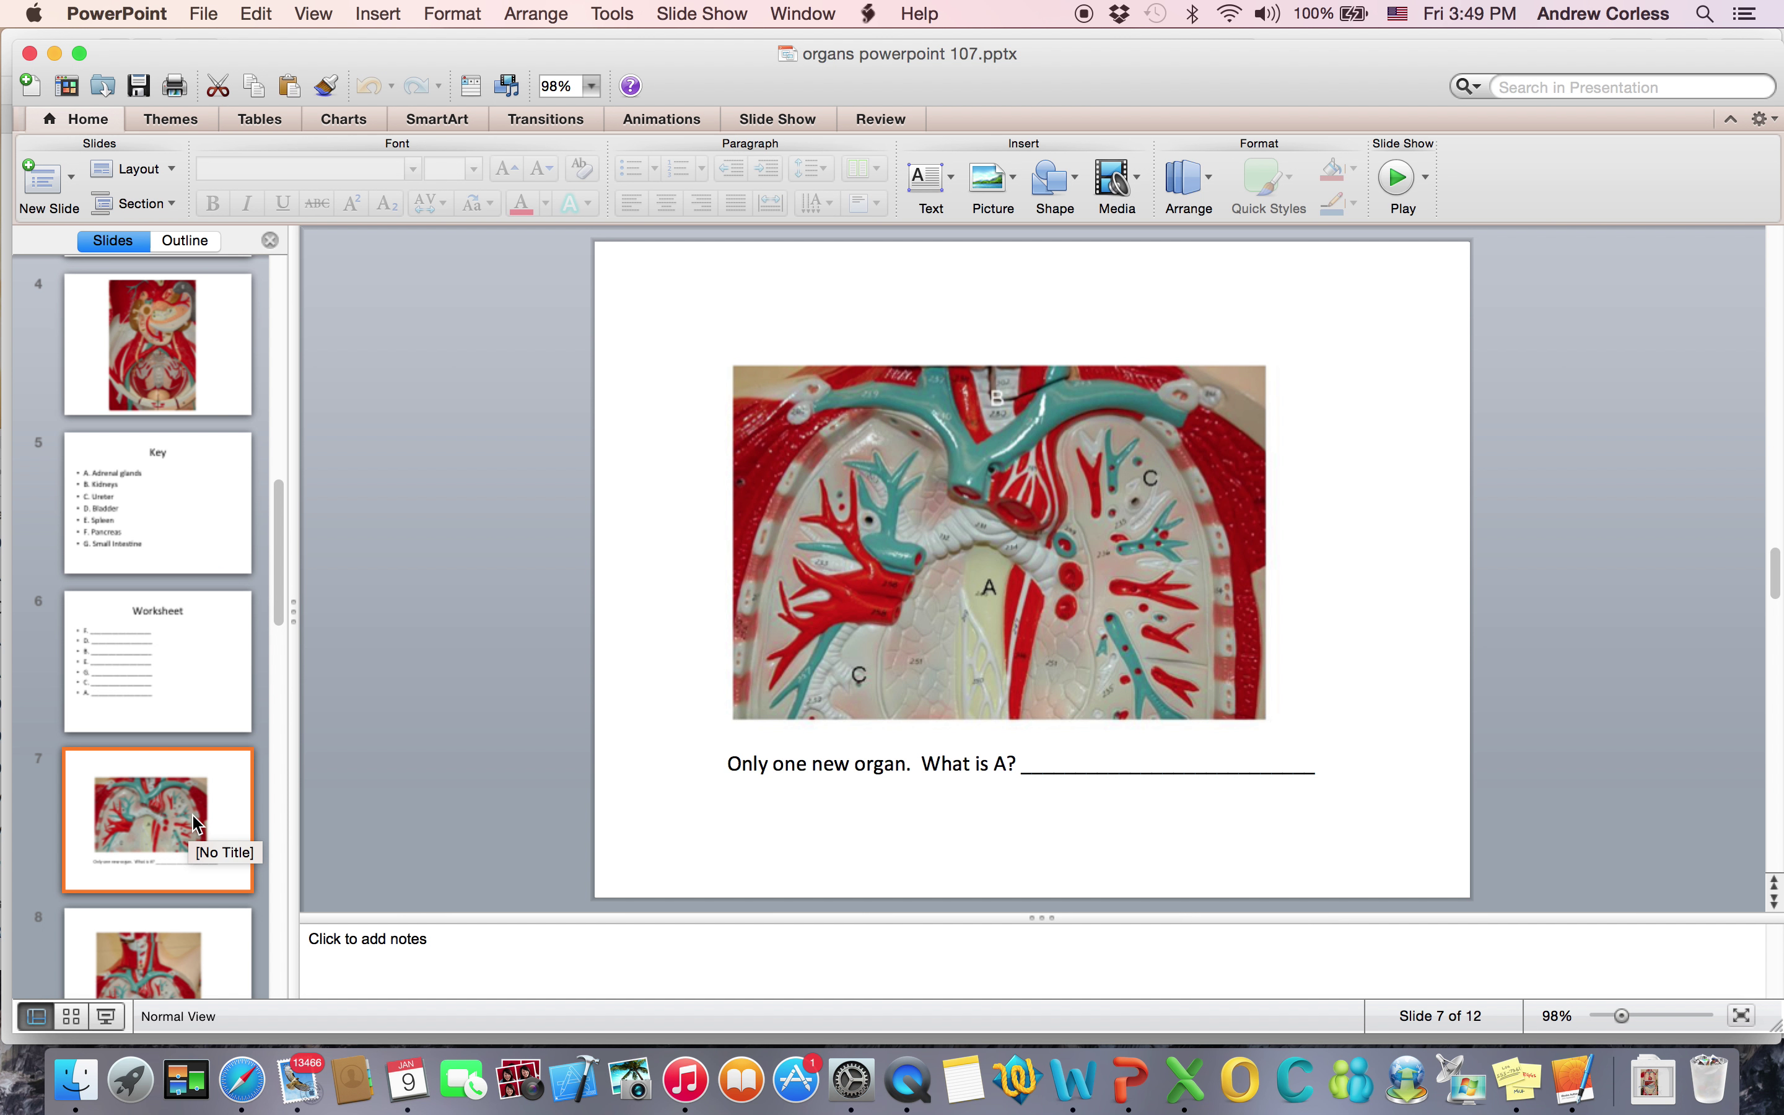
pyautogui.click(192, 947)
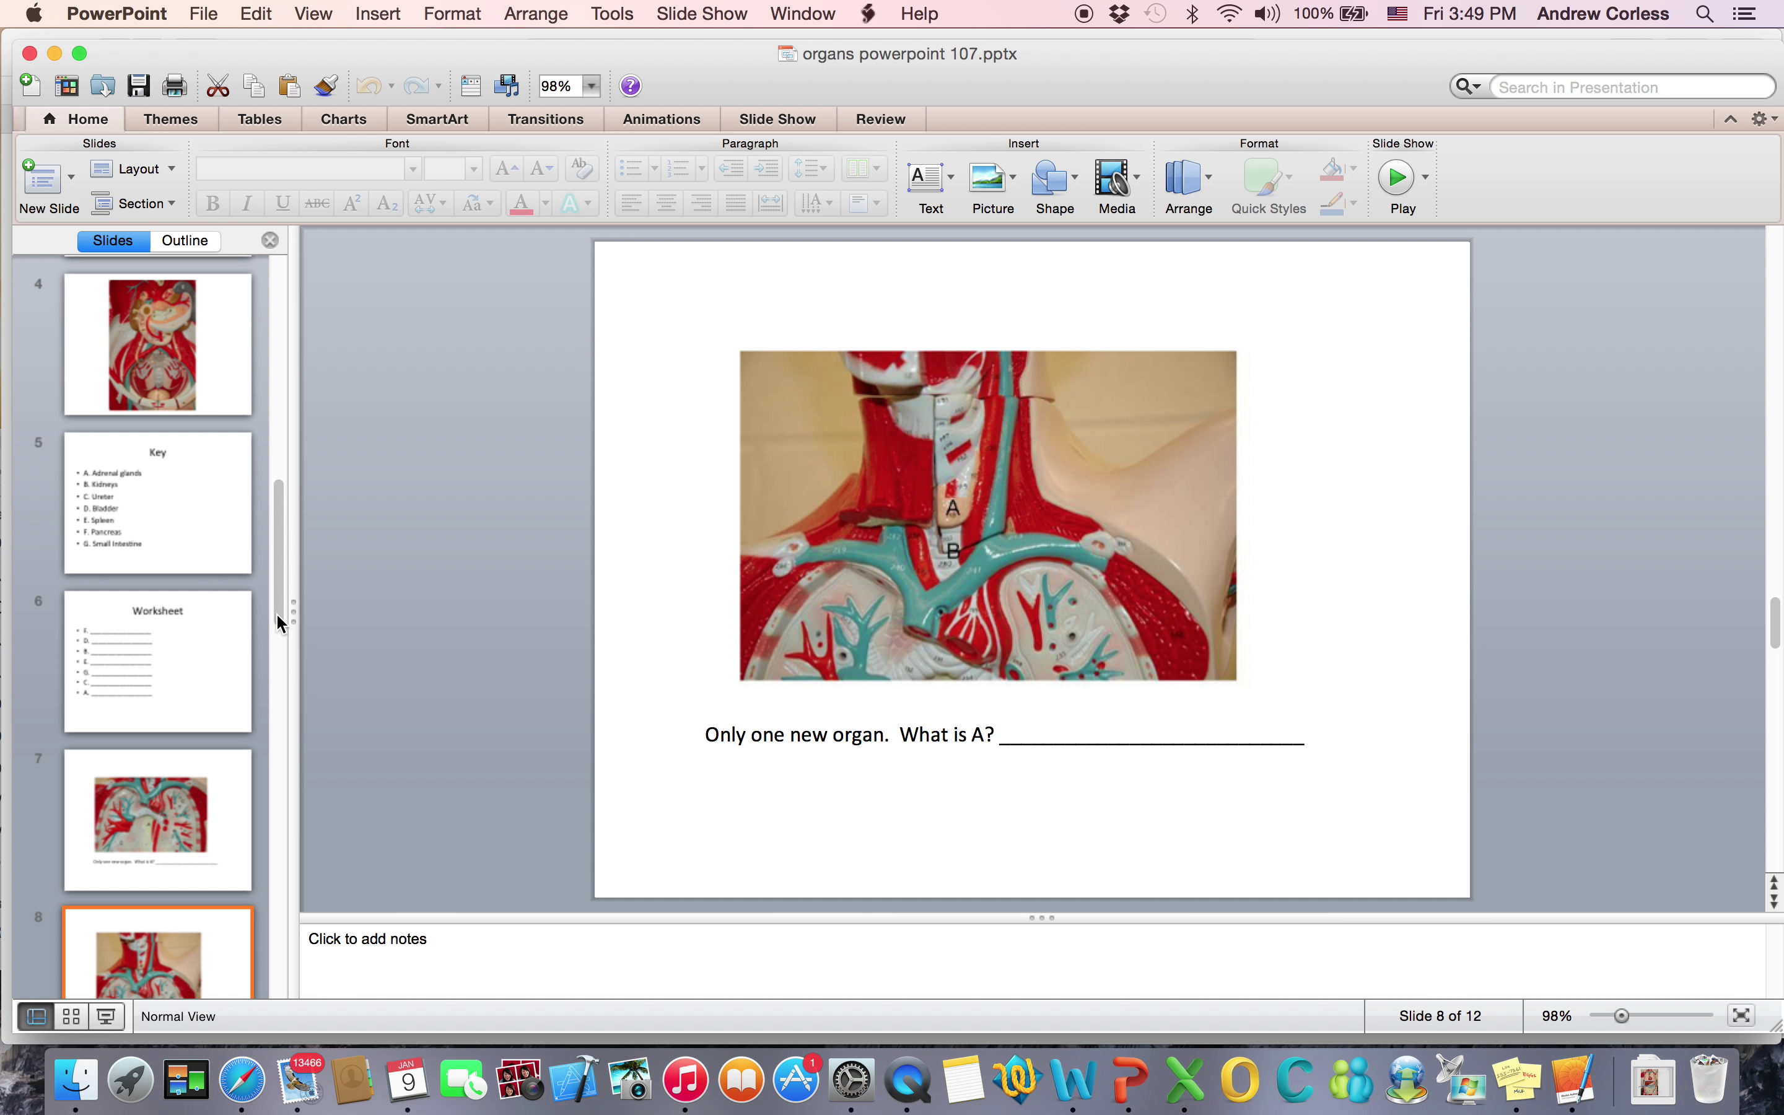
pyautogui.moveTo(277, 615); pyautogui.dragTo(306, 748)
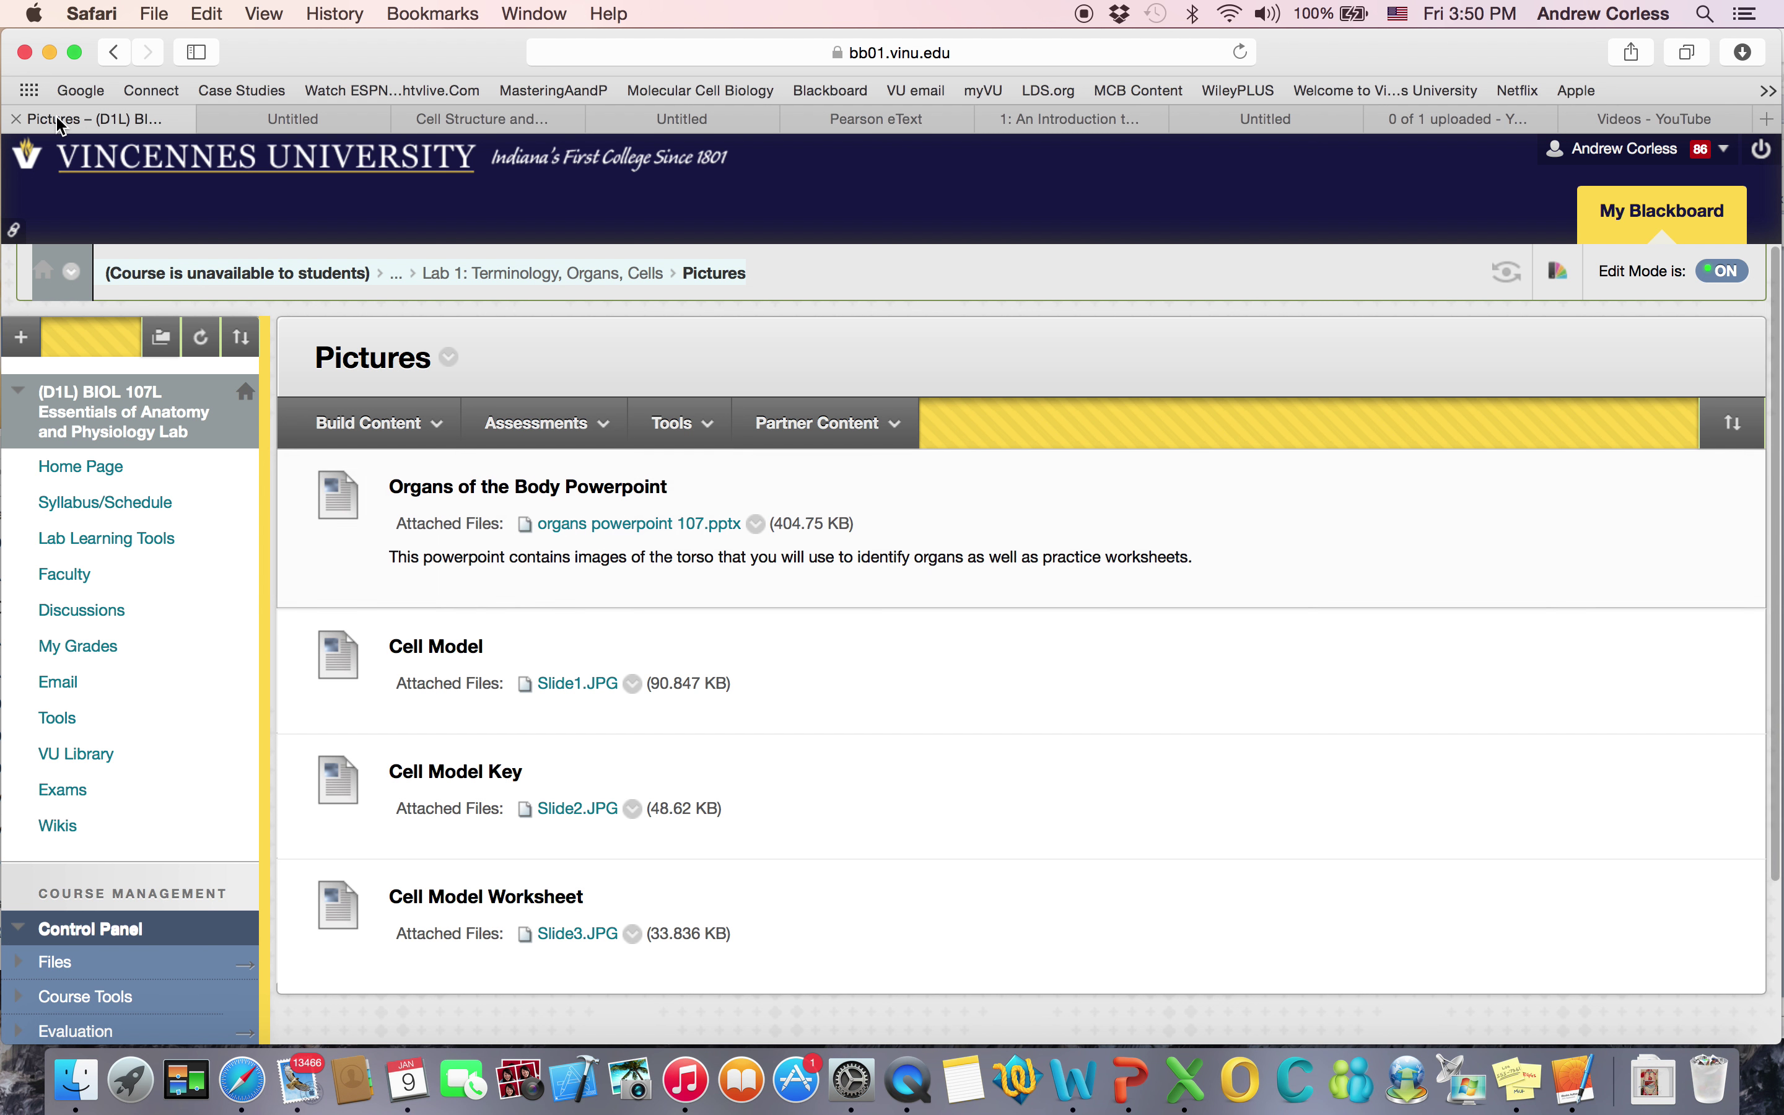
# Step: Open the Cell Model image Slide1.JPG from the Pictures page, glance at the Word packet, then return to Blackboard
pyautogui.click(363, 421)
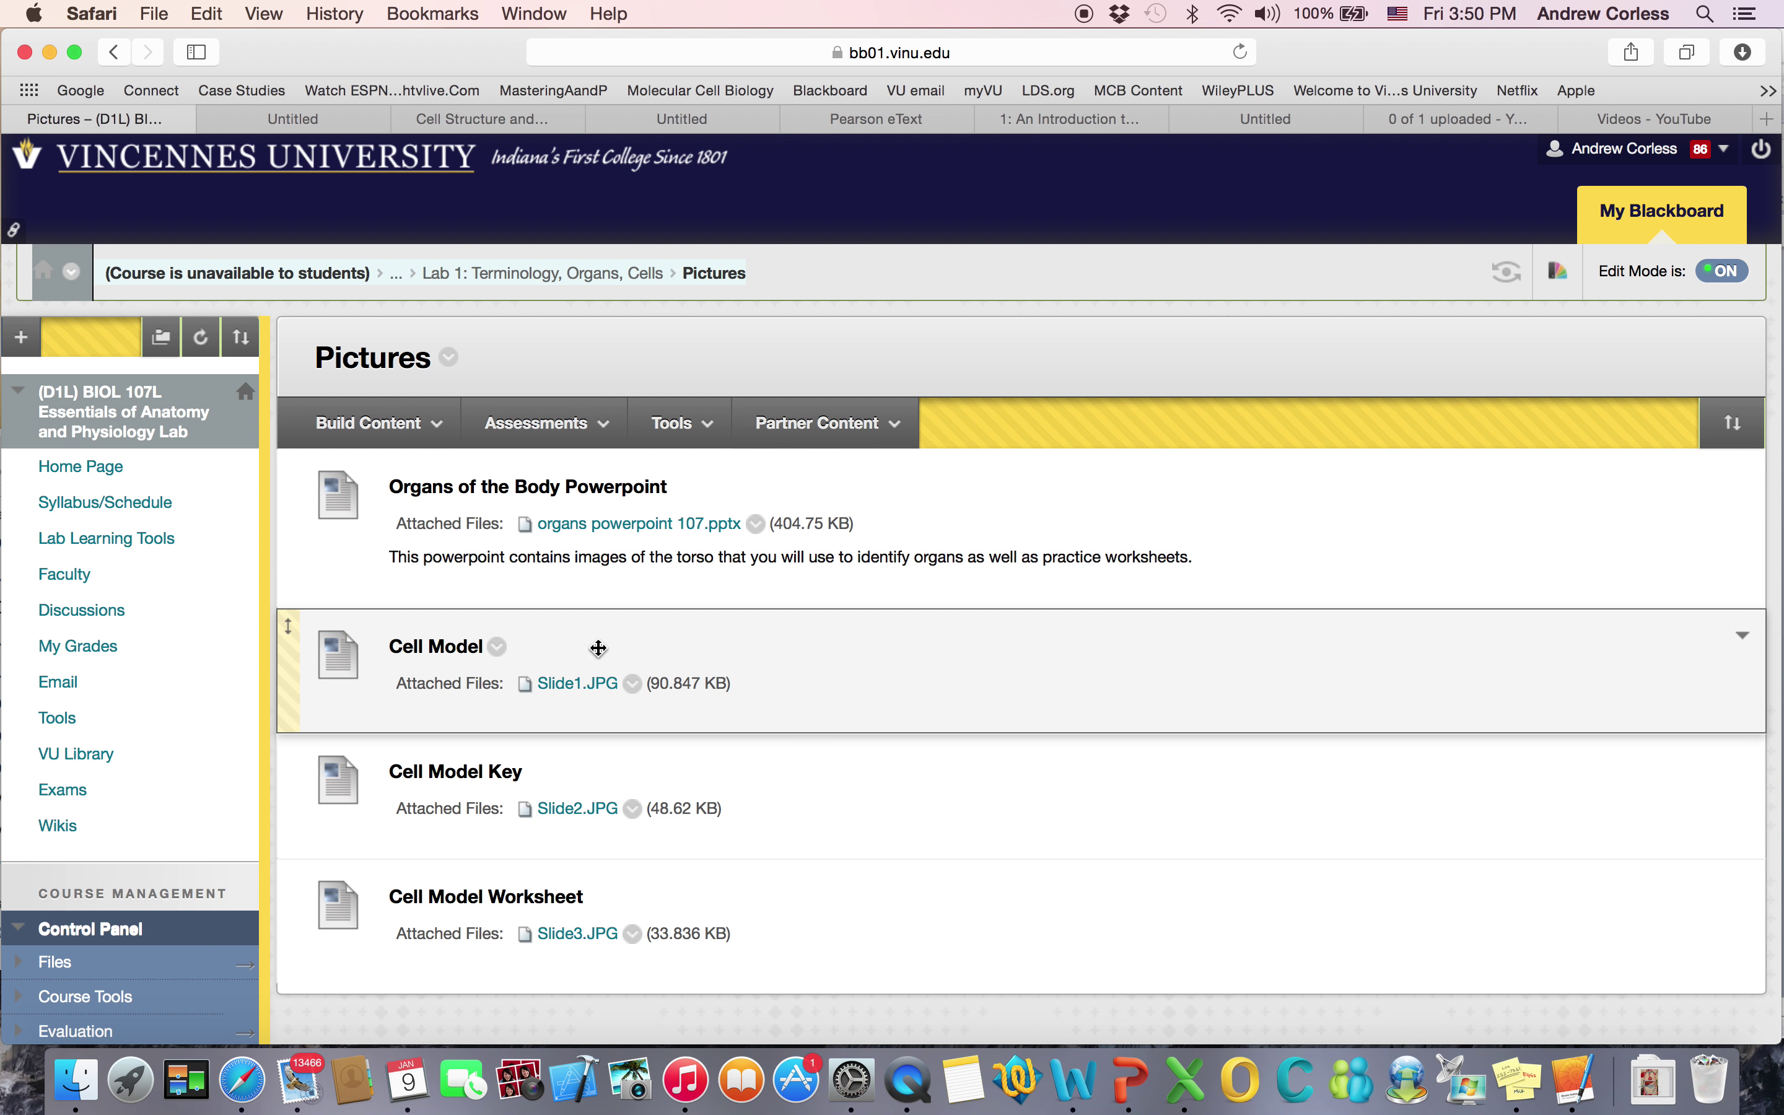
pyautogui.click(577, 687)
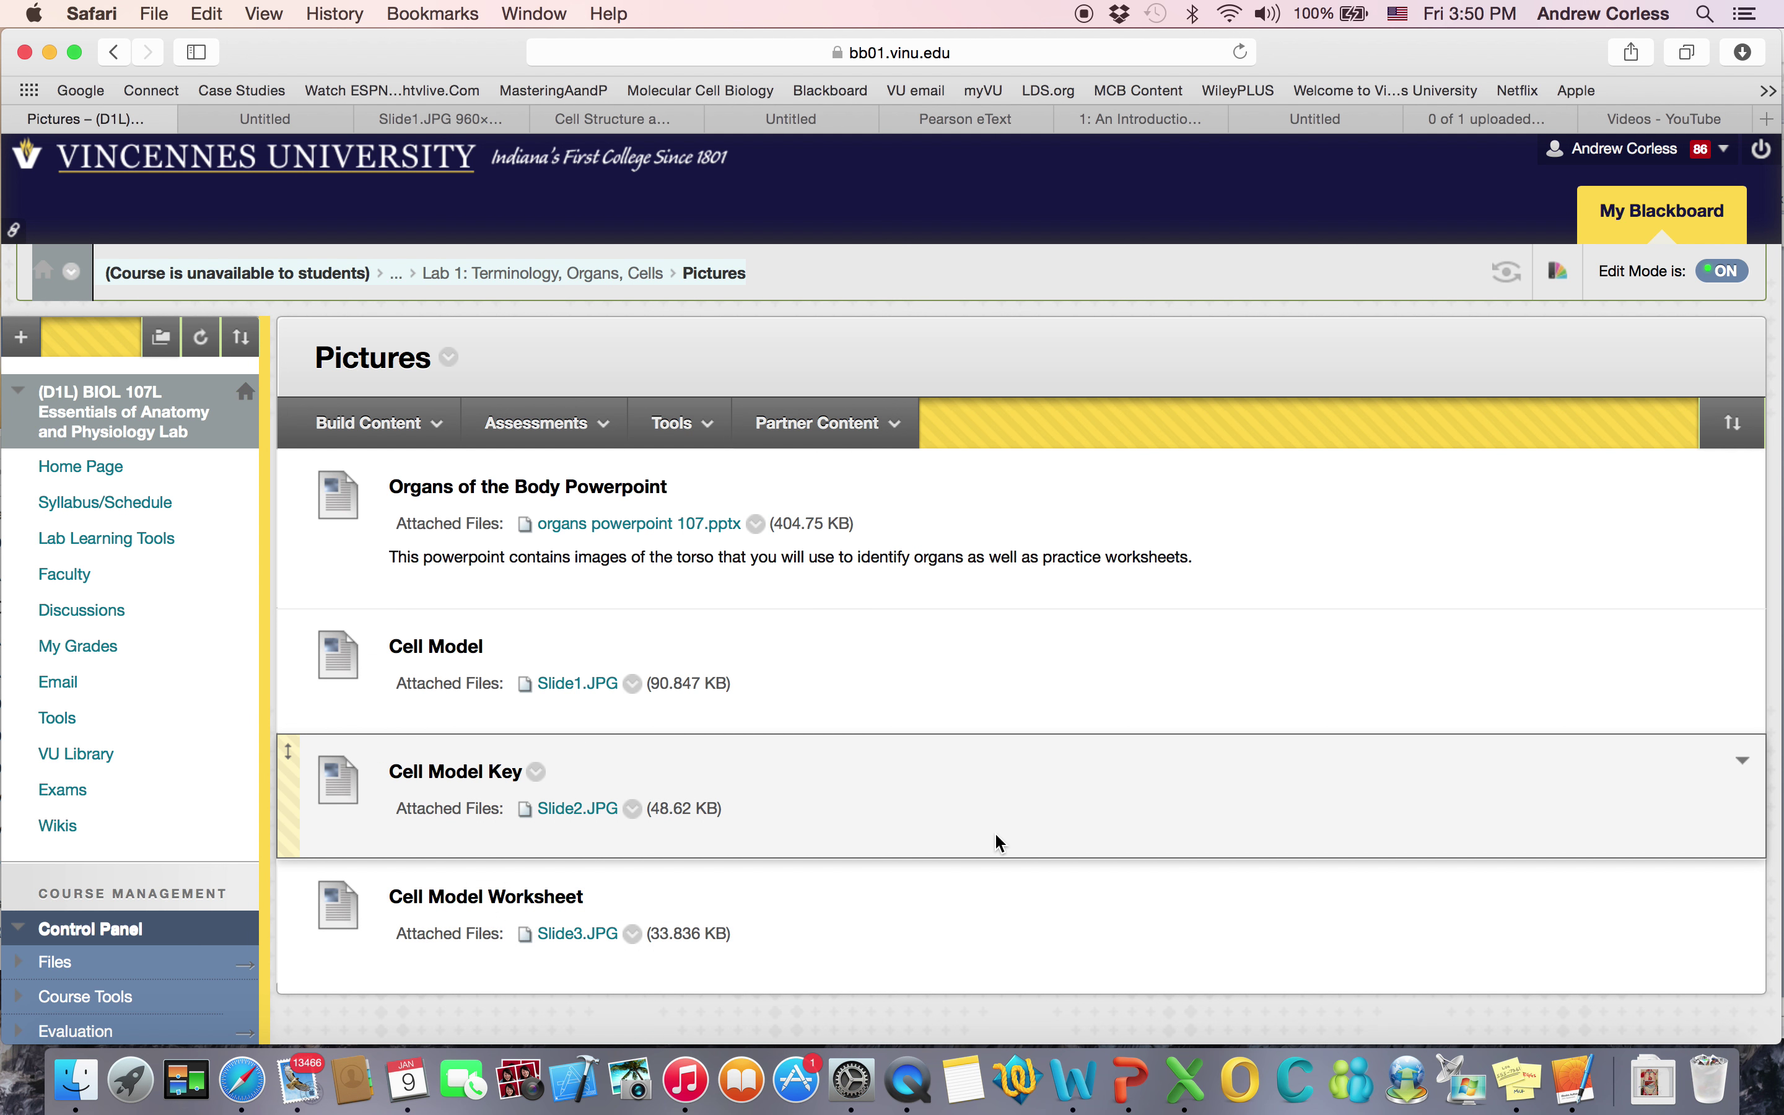
pyautogui.click(1076, 1081)
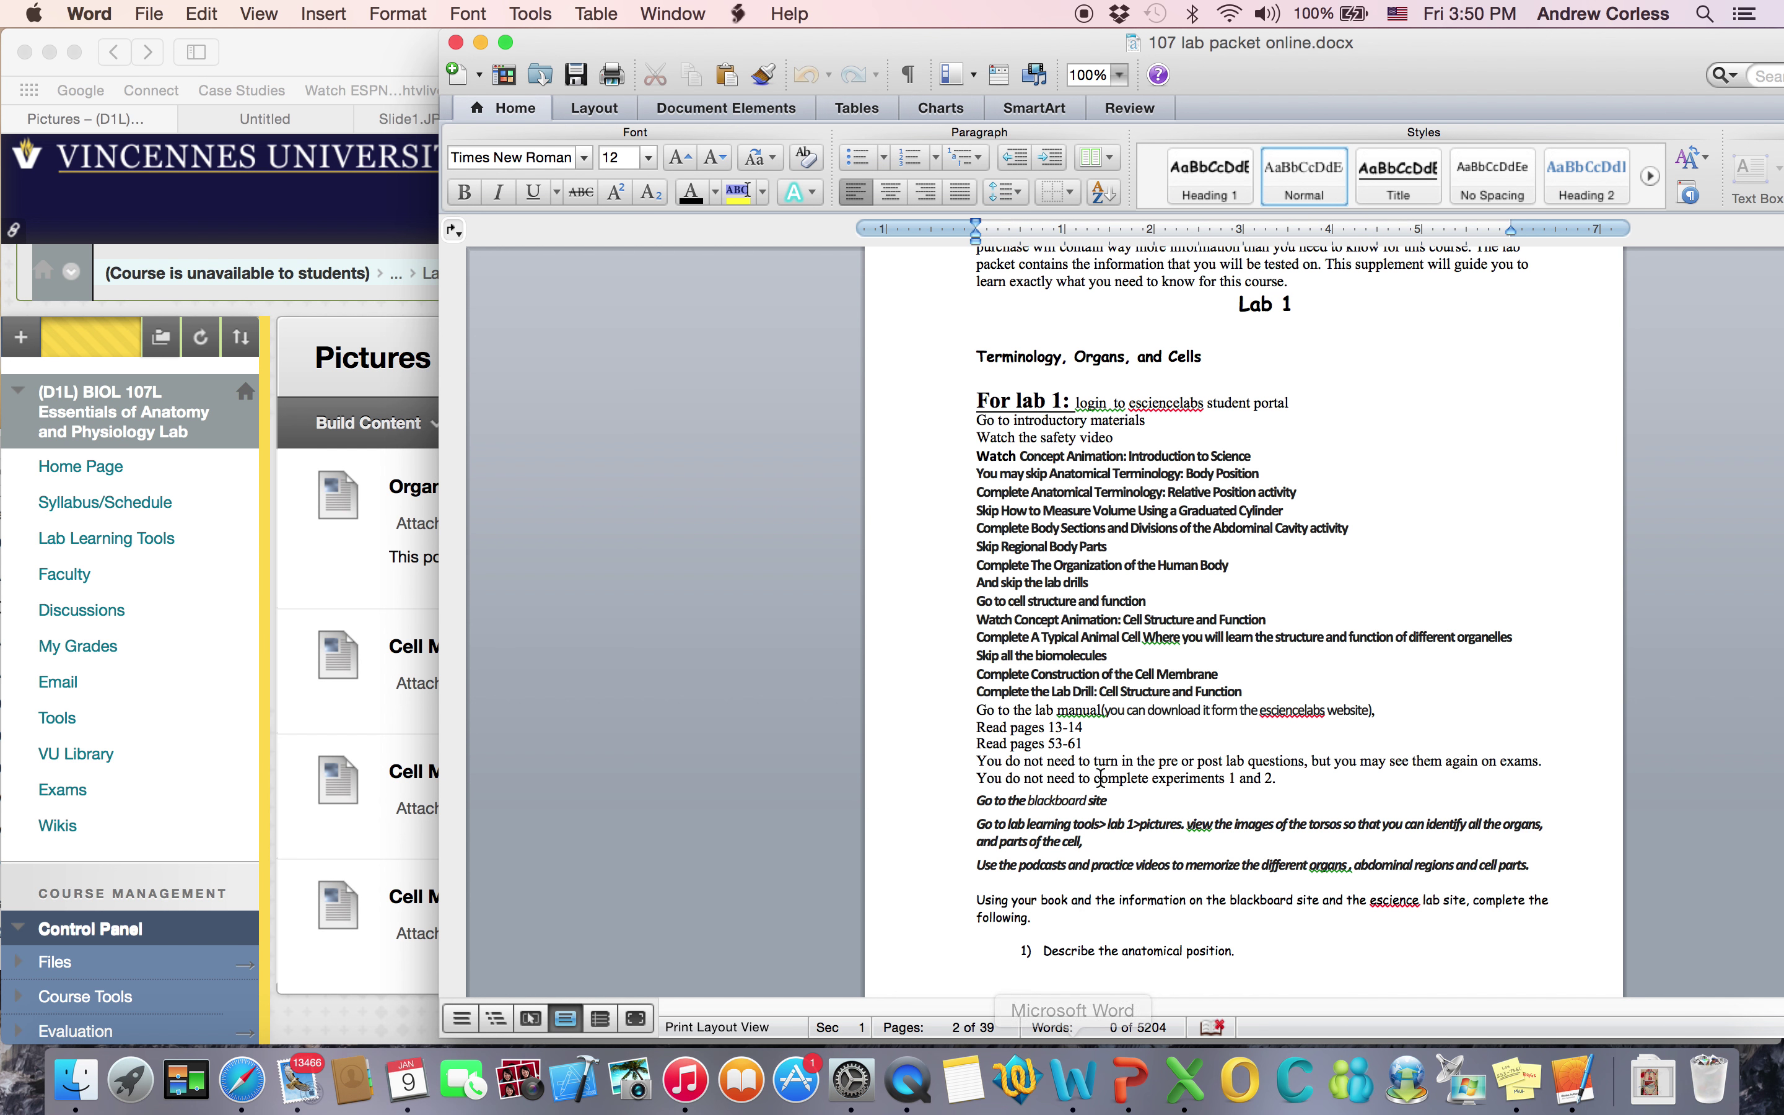
pyautogui.scroll(-1, 1147, 754)
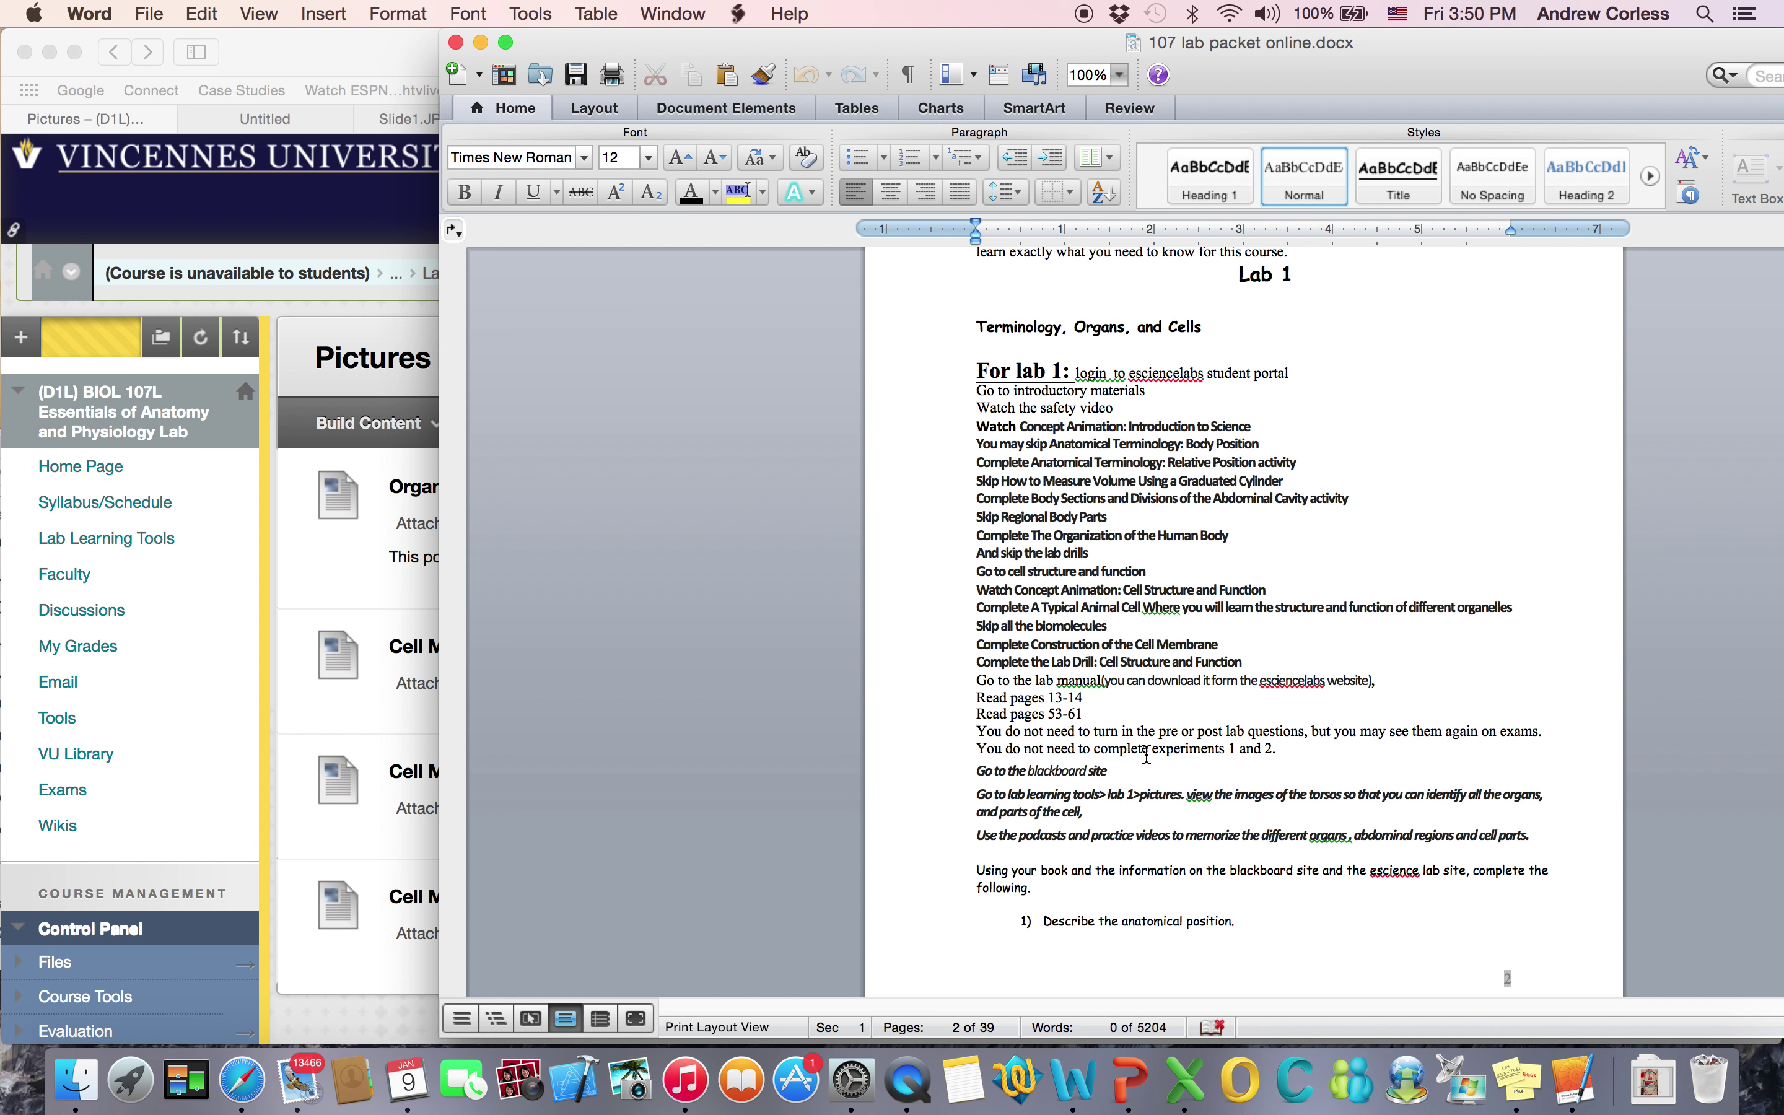
pyautogui.click(375, 594)
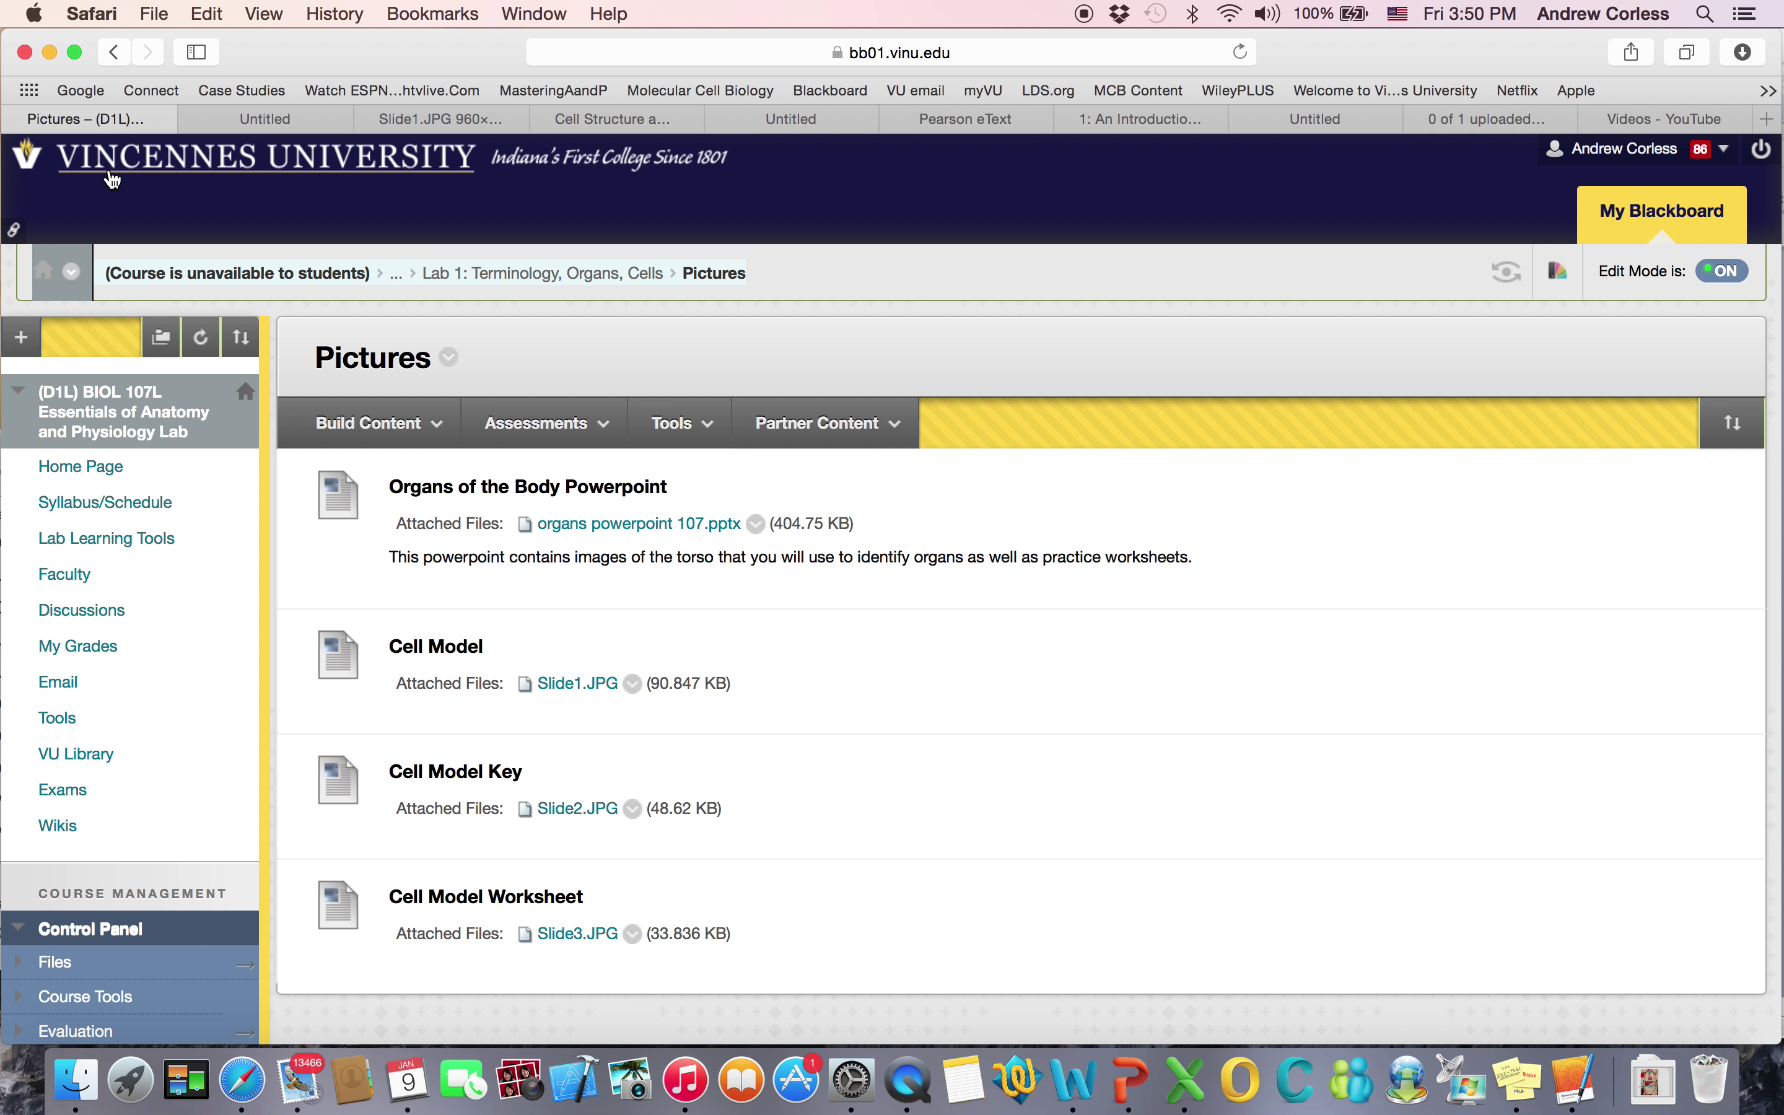
# Step: Go from Lab 1 into Video and Audio podcasts, then Audio Podcasts, listing Cell parts 107.mp3 and Organs 107.mp3
pyautogui.click(114, 59)
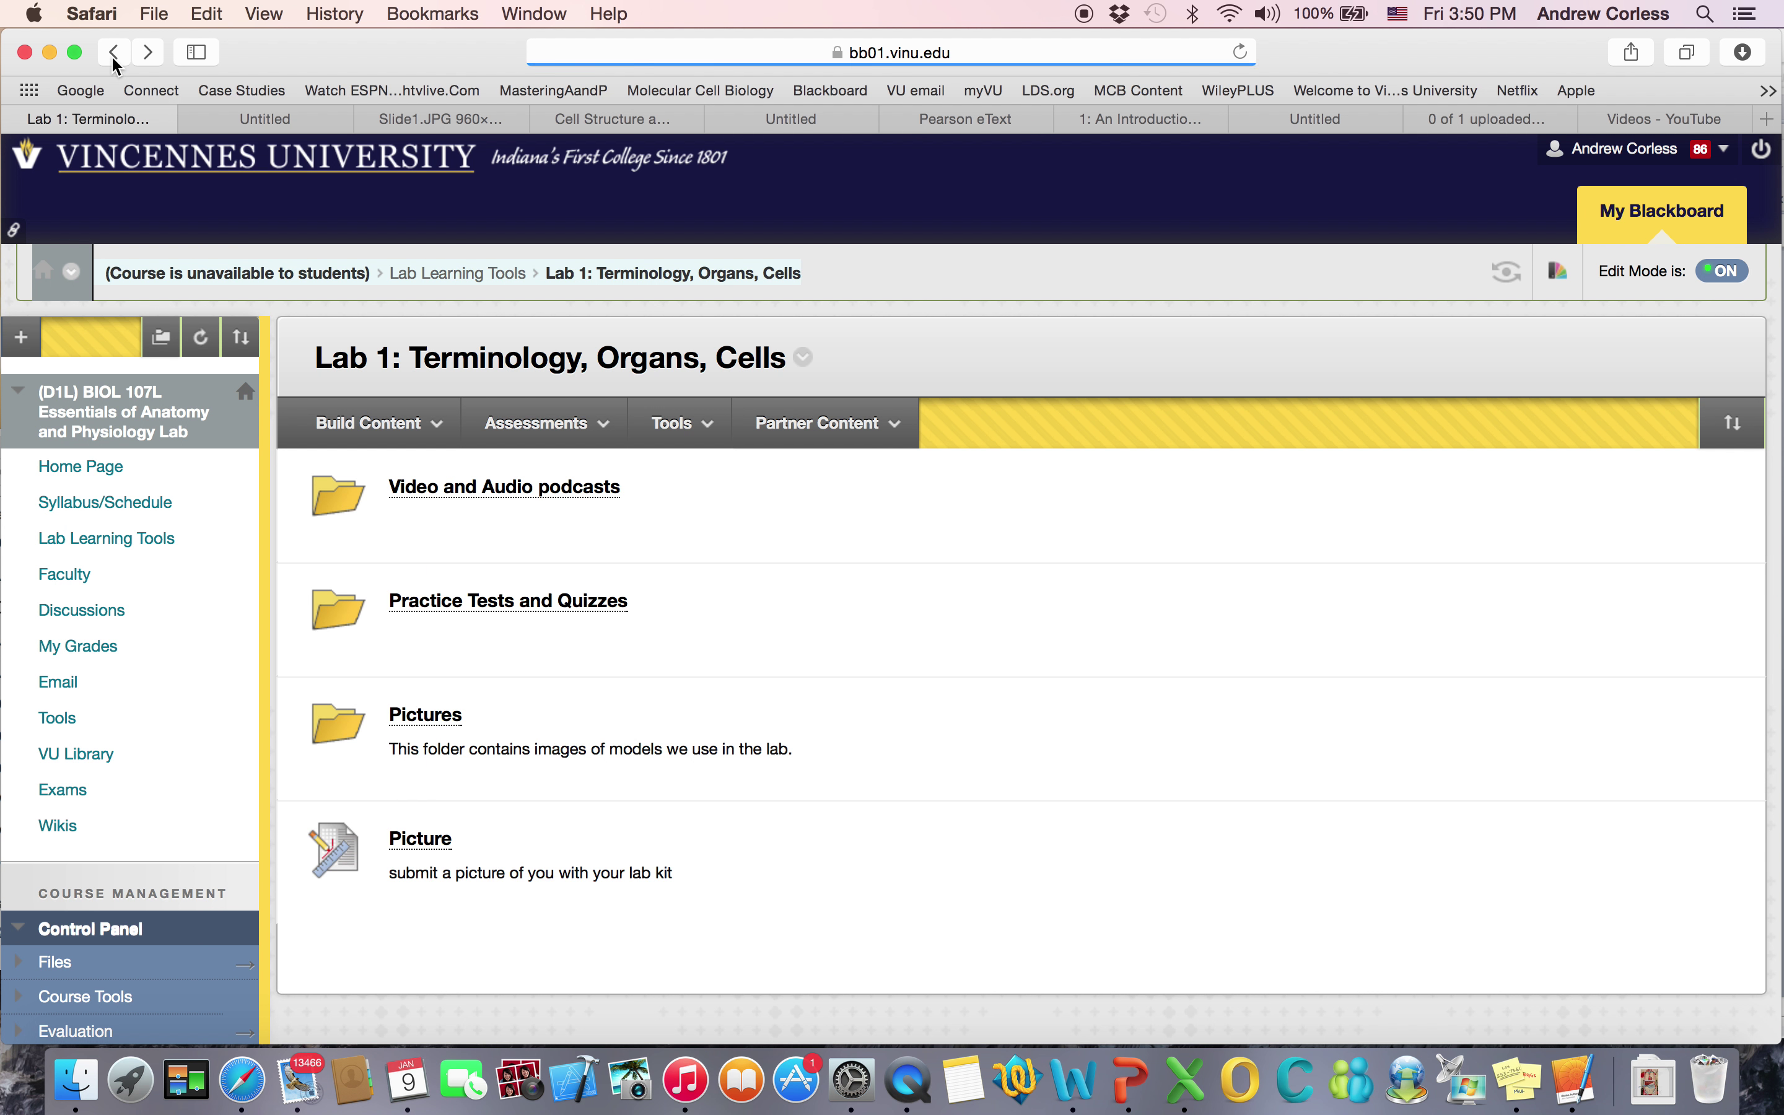
pyautogui.click(376, 422)
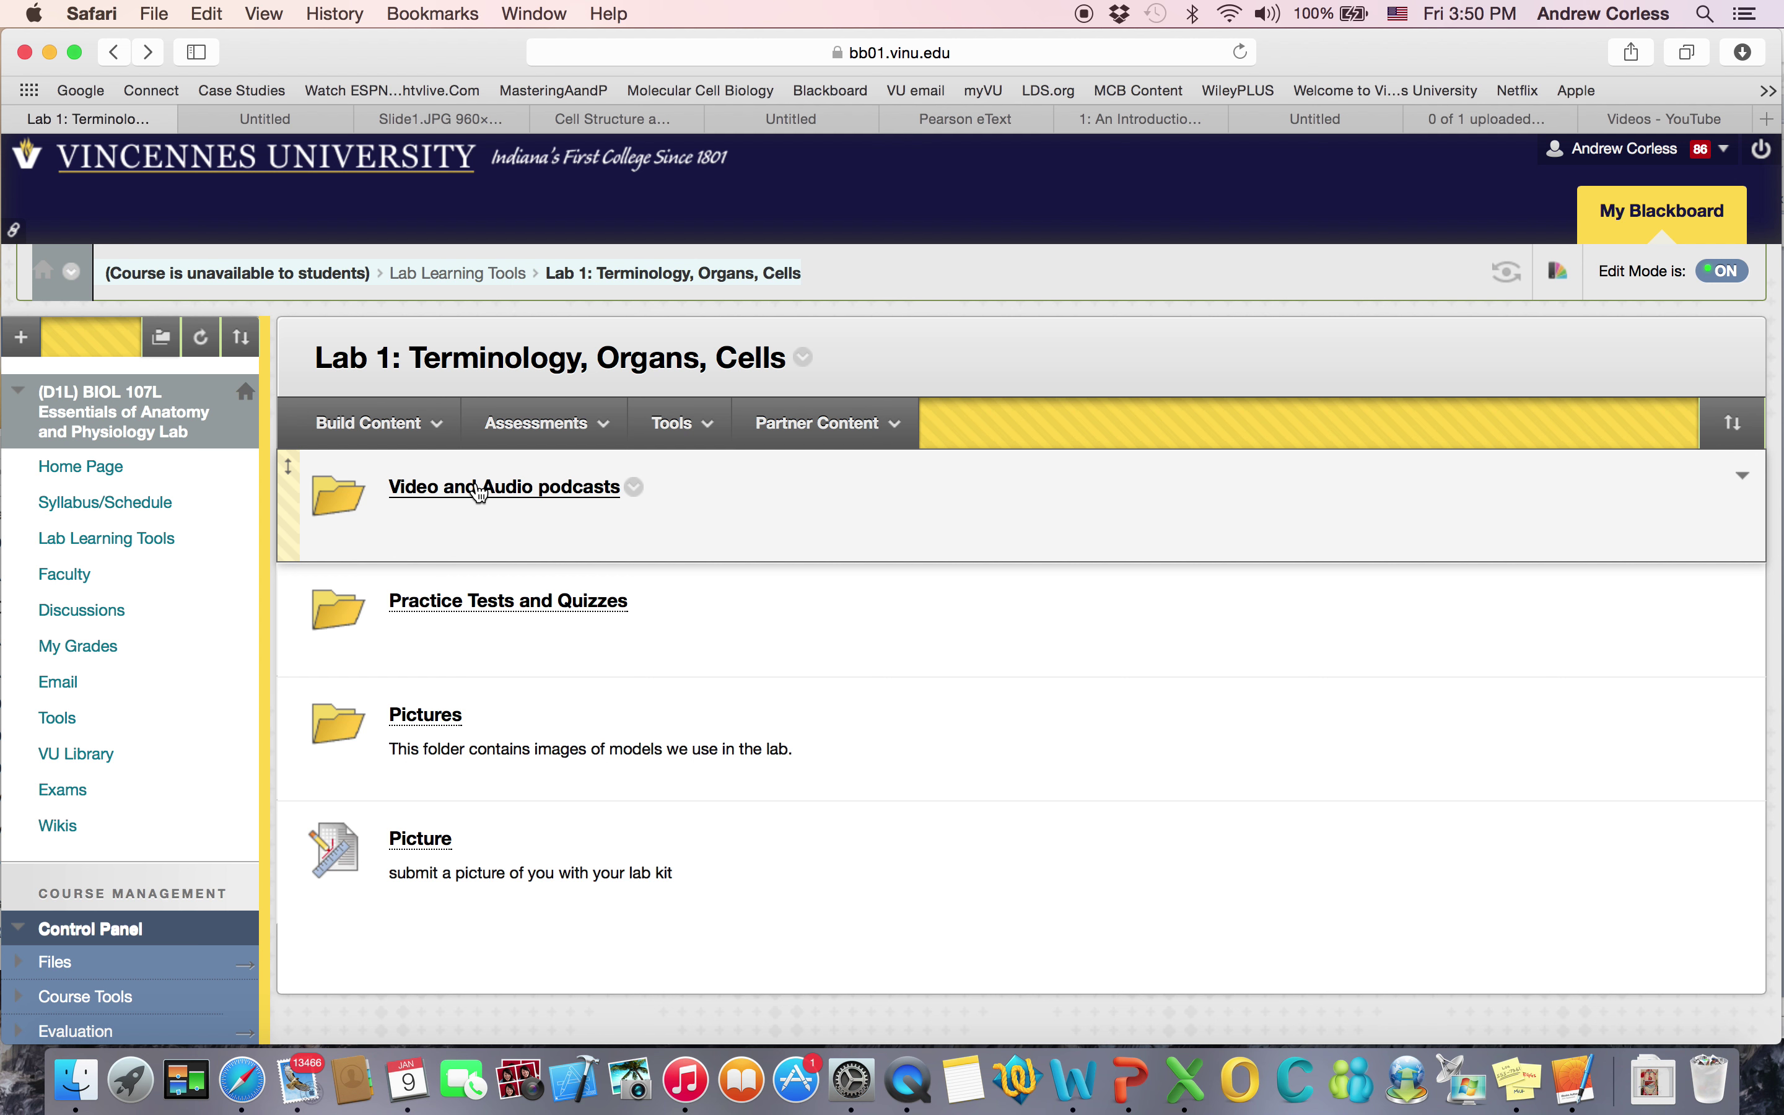
pyautogui.click(476, 488)
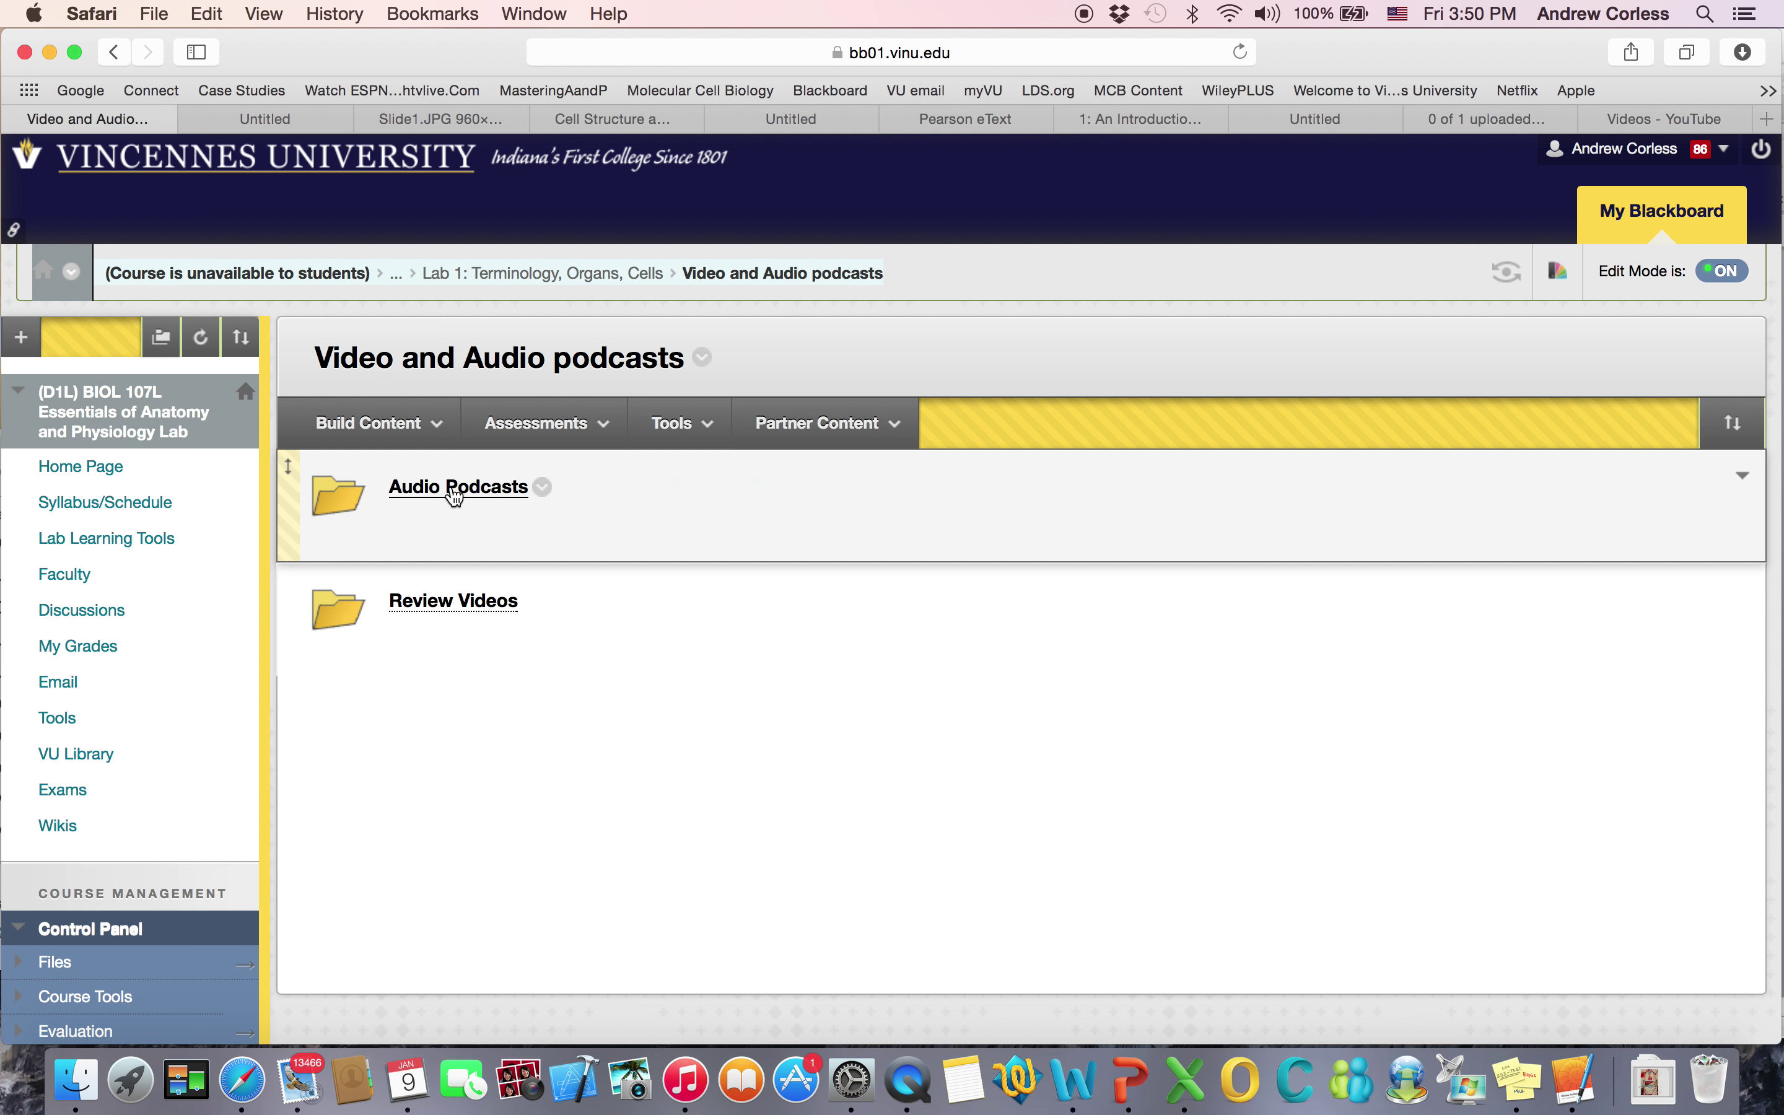
pyautogui.click(451, 489)
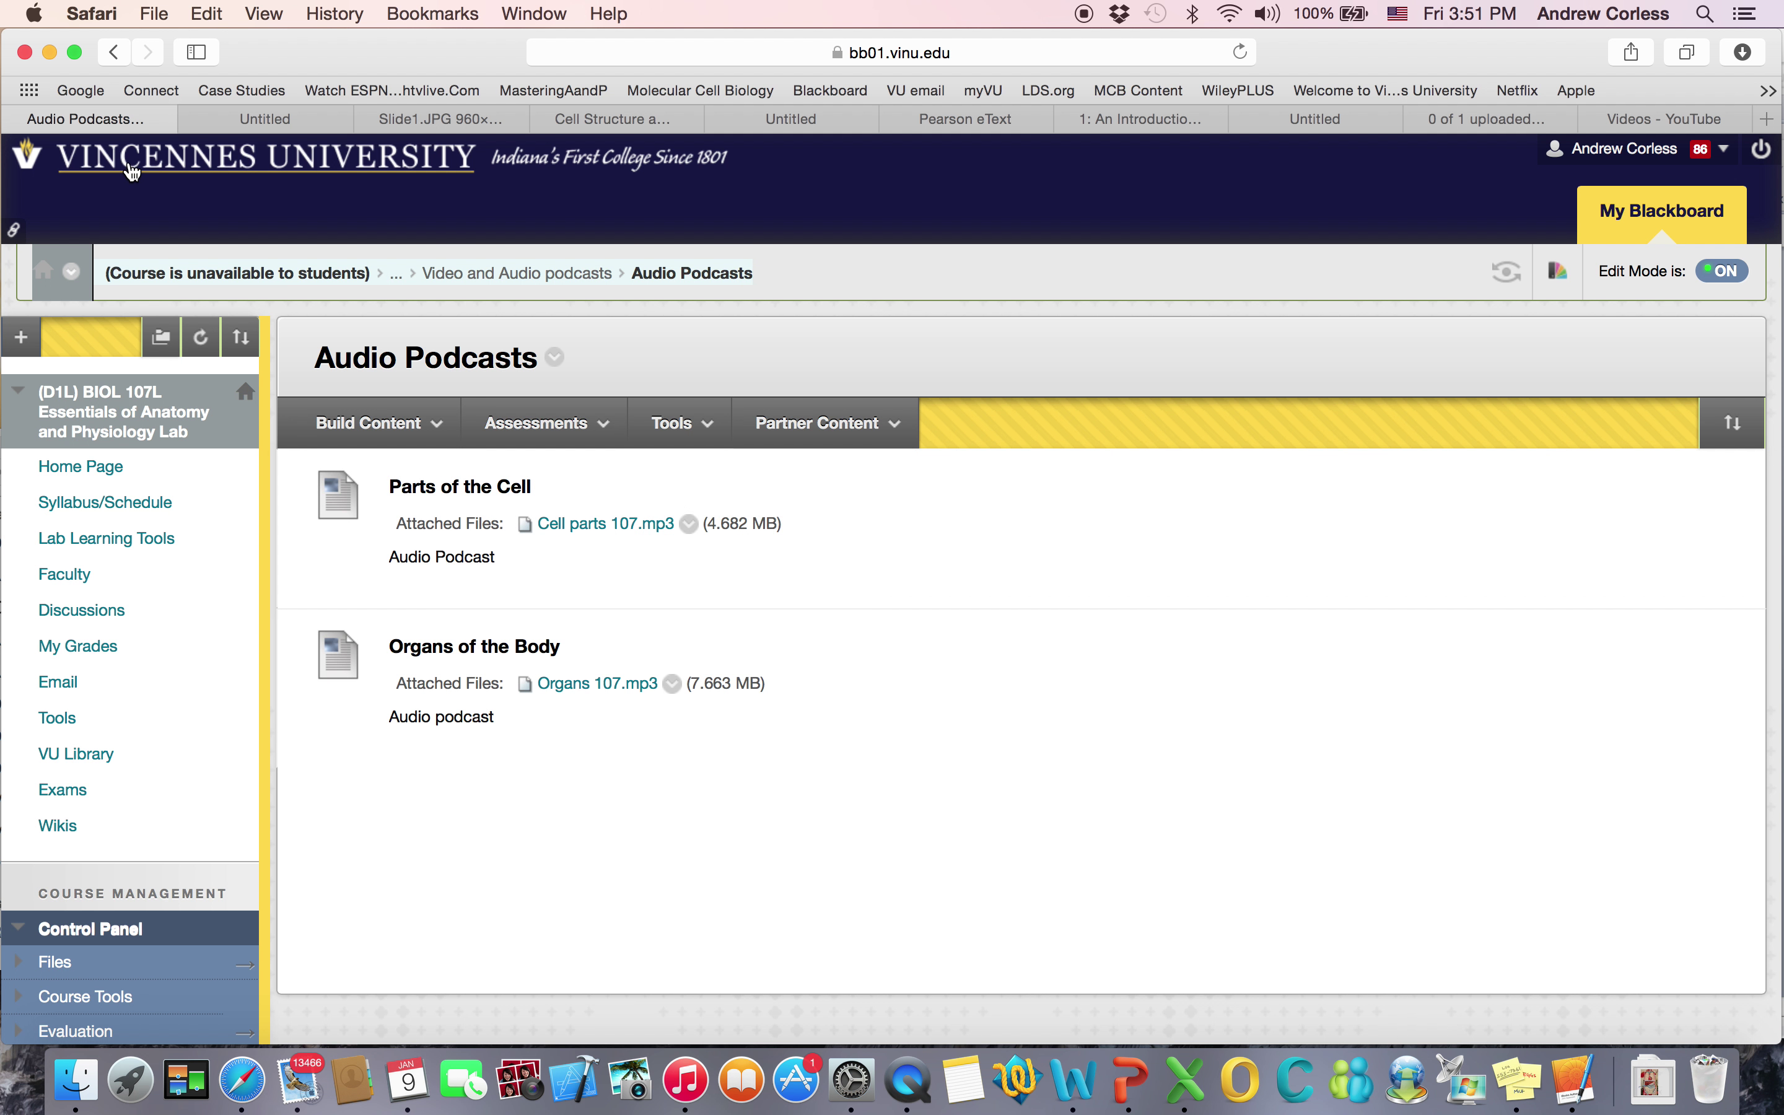
pyautogui.click(117, 53)
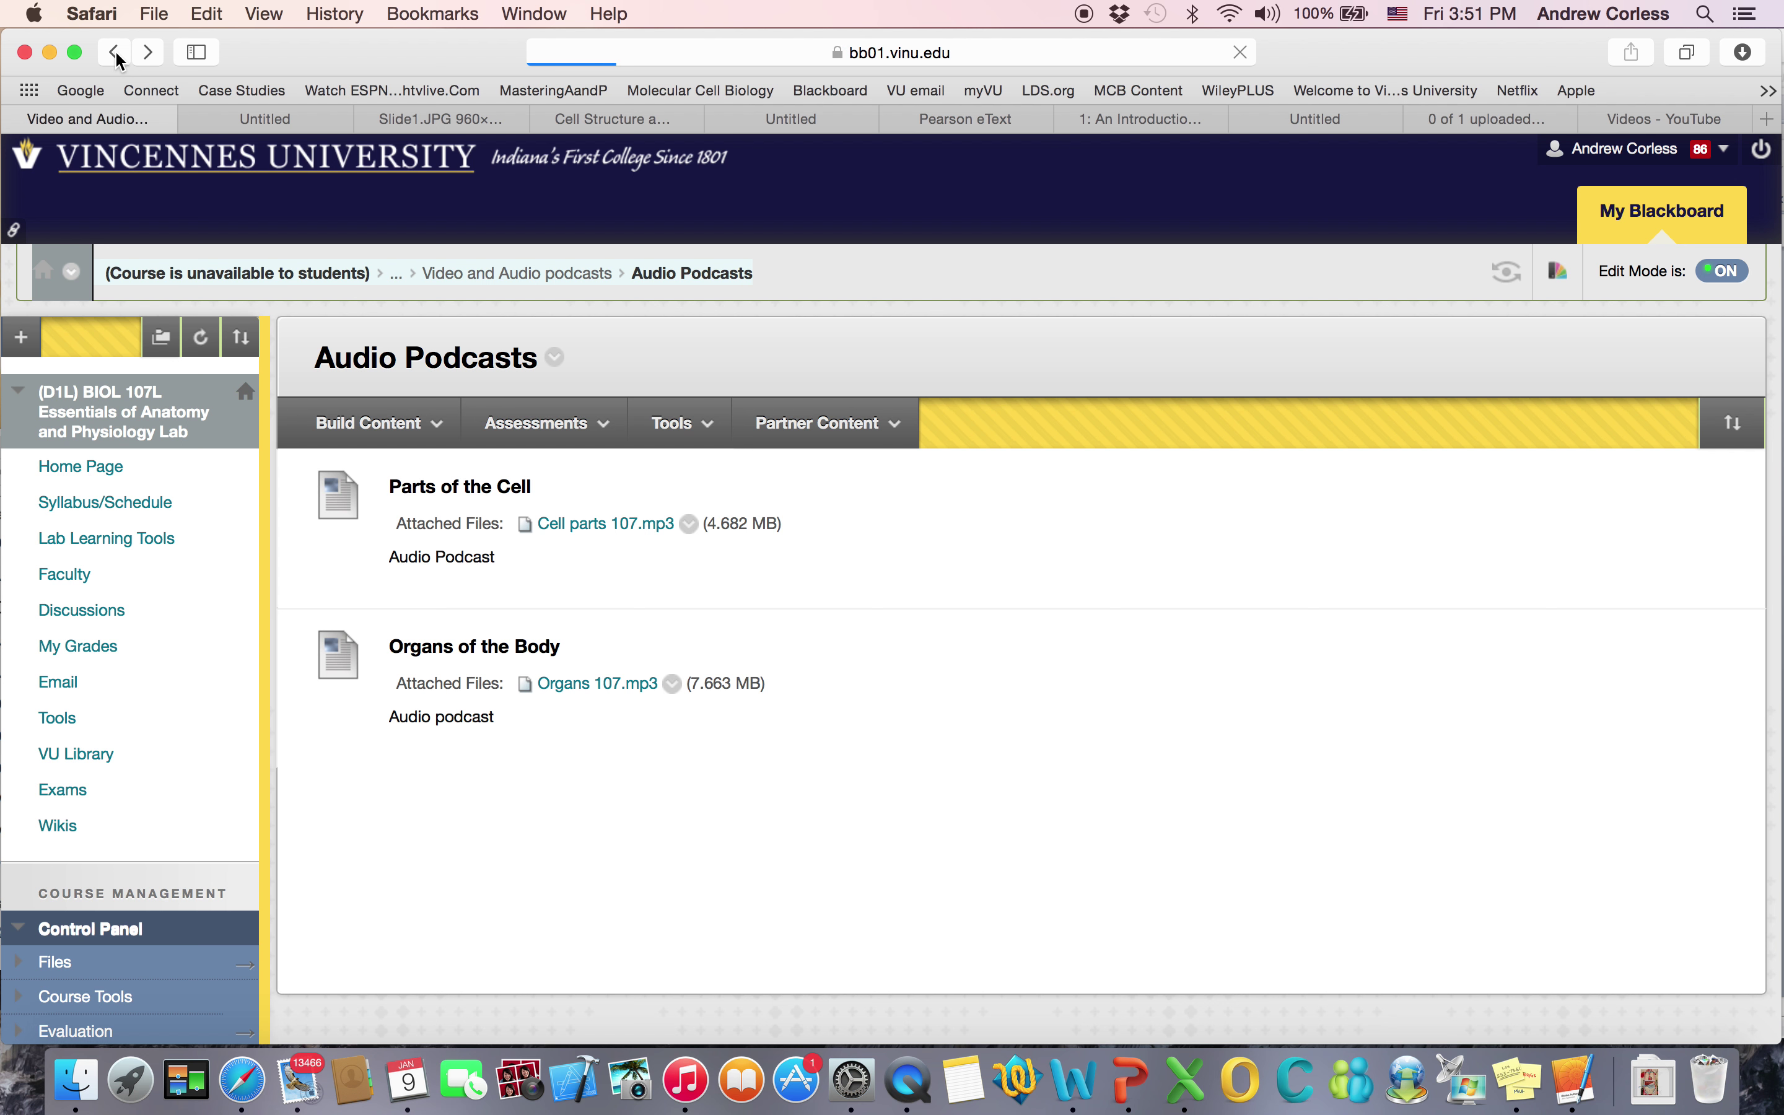
# Step: Play the Organ Review Video from the Review Videos folder, pause it at 0:03, and bring Word forward
pyautogui.click(369, 422)
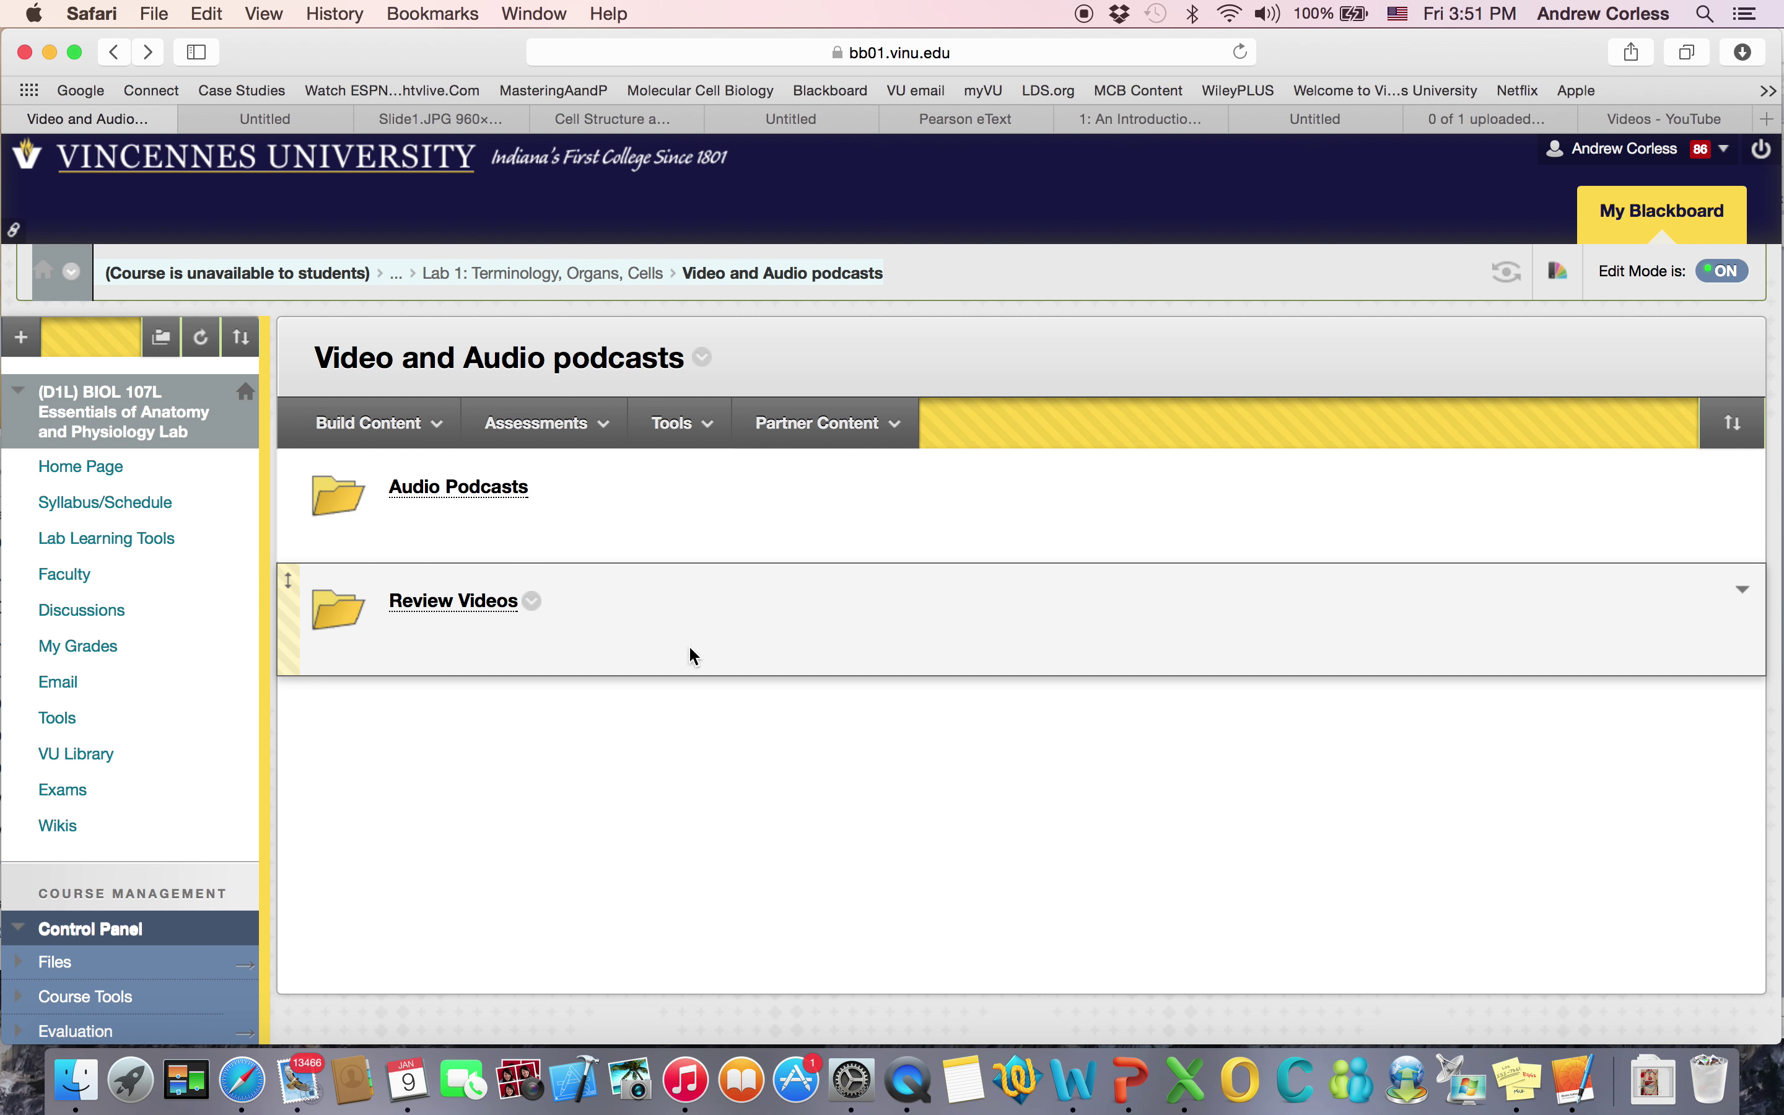
pyautogui.click(435, 607)
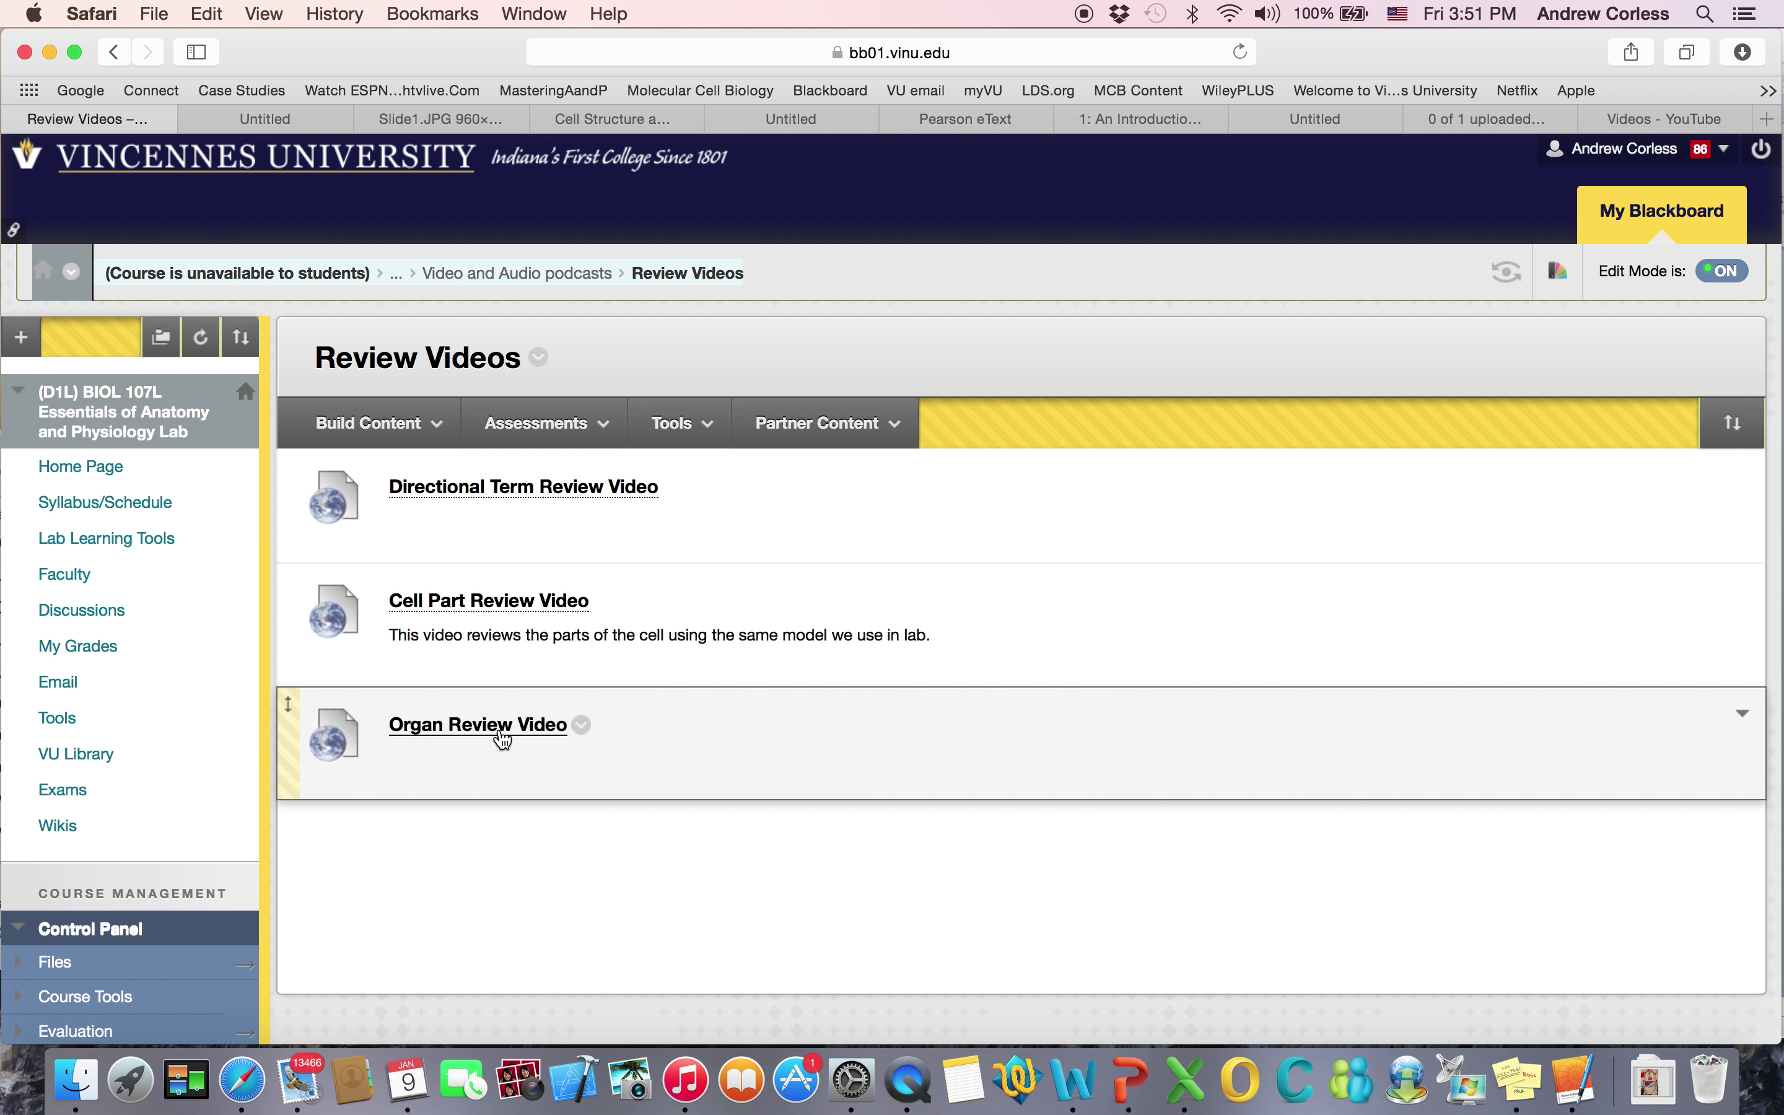
pyautogui.click(504, 738)
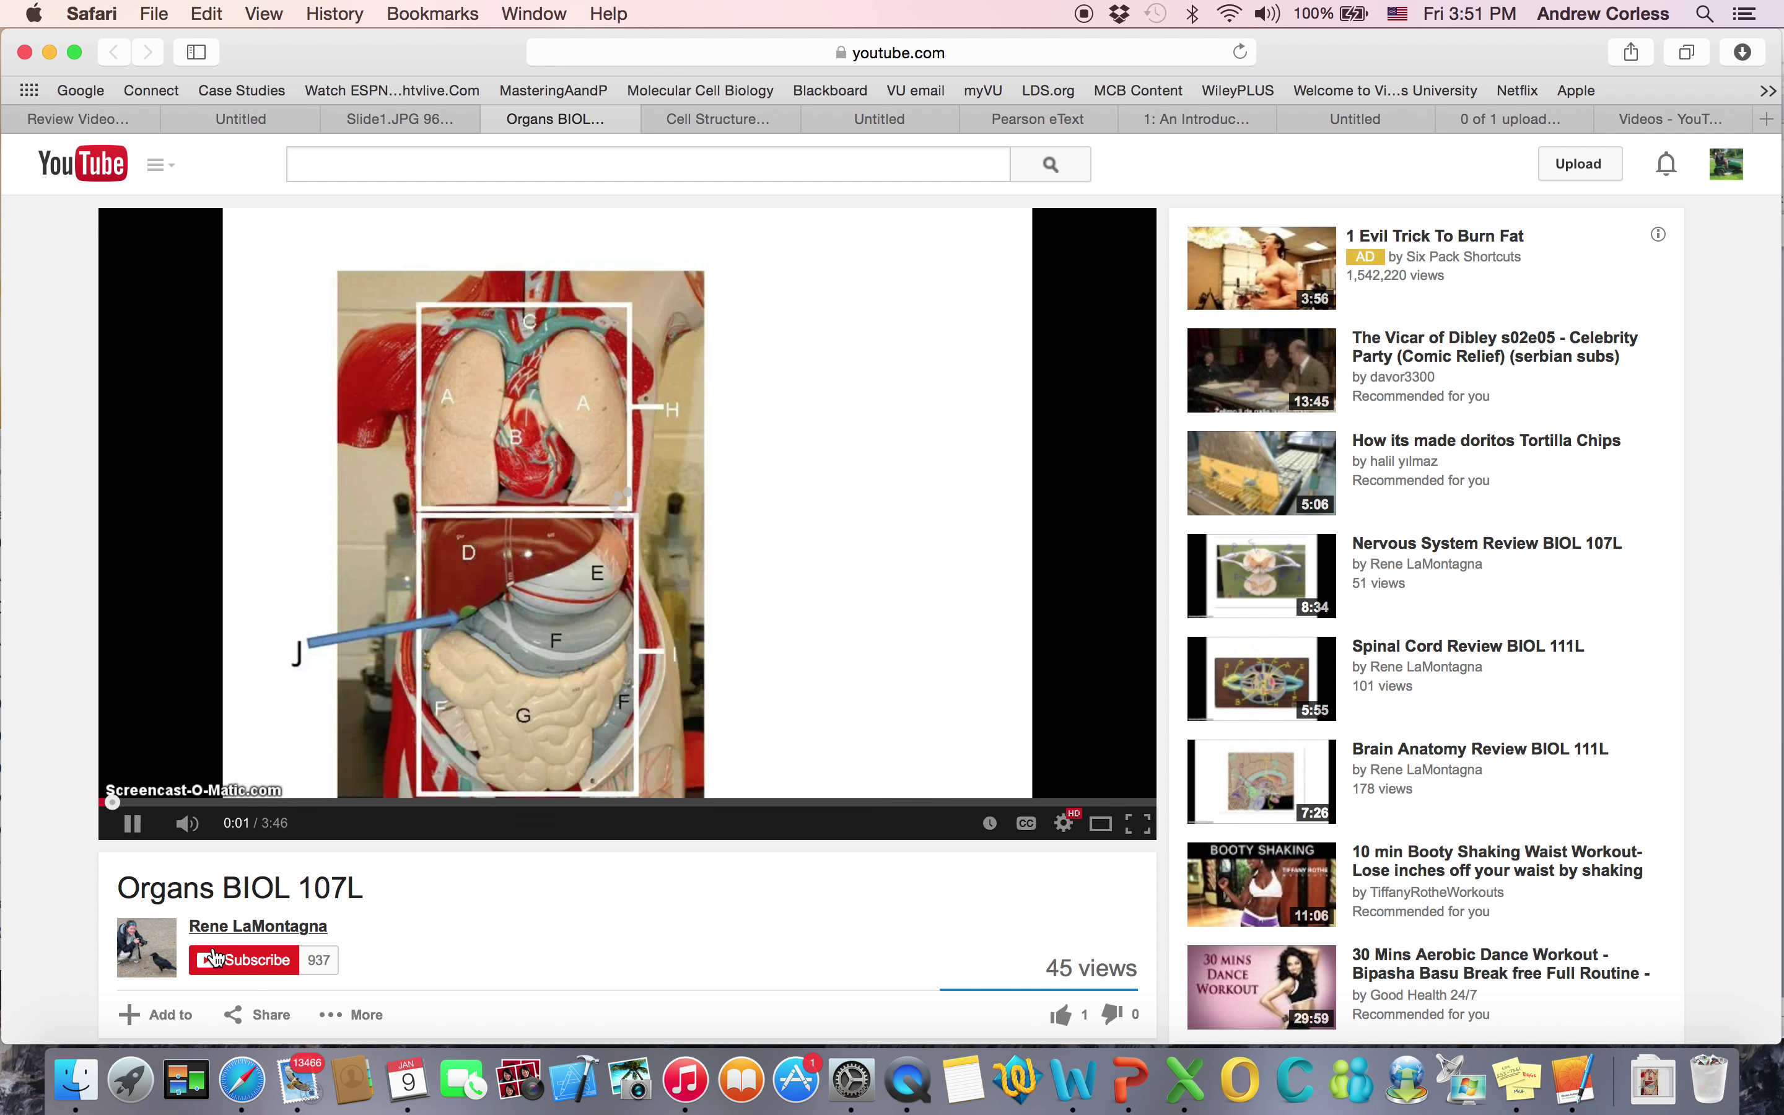
pyautogui.click(132, 823)
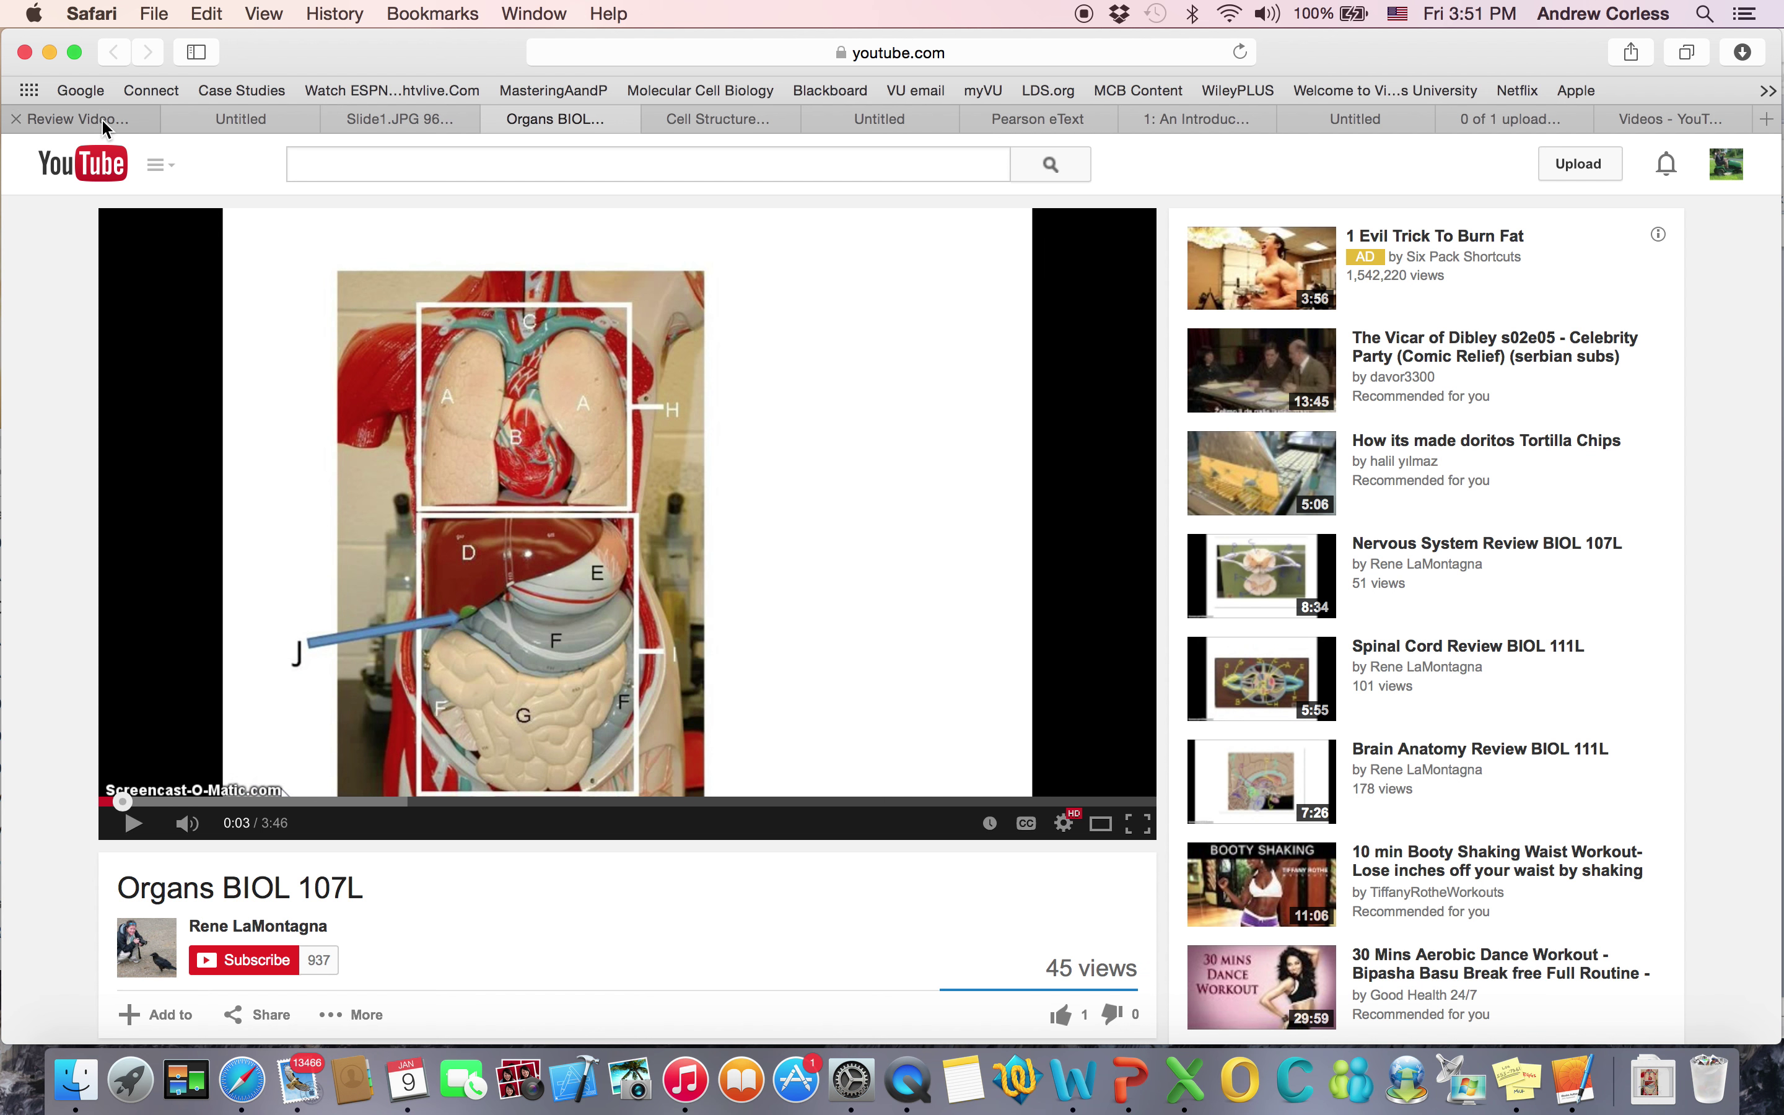
pyautogui.click(1073, 1080)
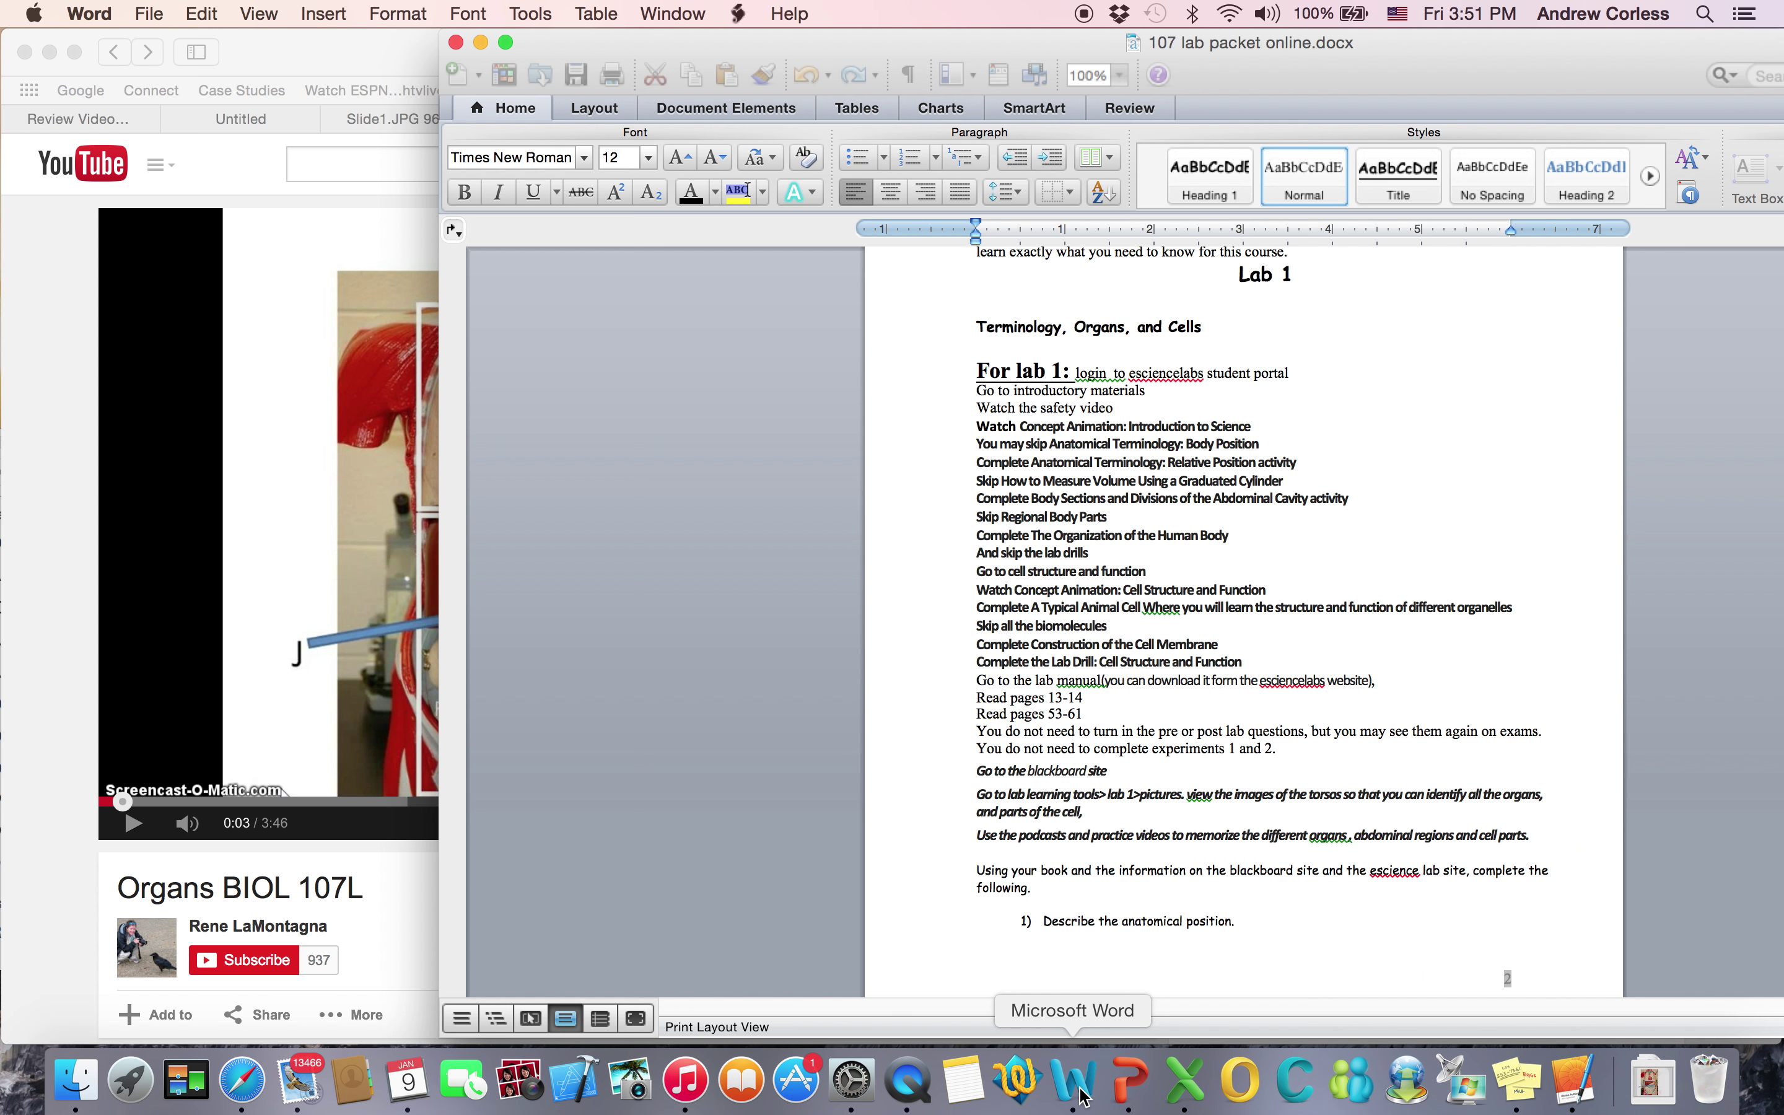
# Step: Scroll 107 lab packet online.docx from the Lab 1 heading to the page 4 practice-tests instruction
pyautogui.scroll(-5, 1104, 727)
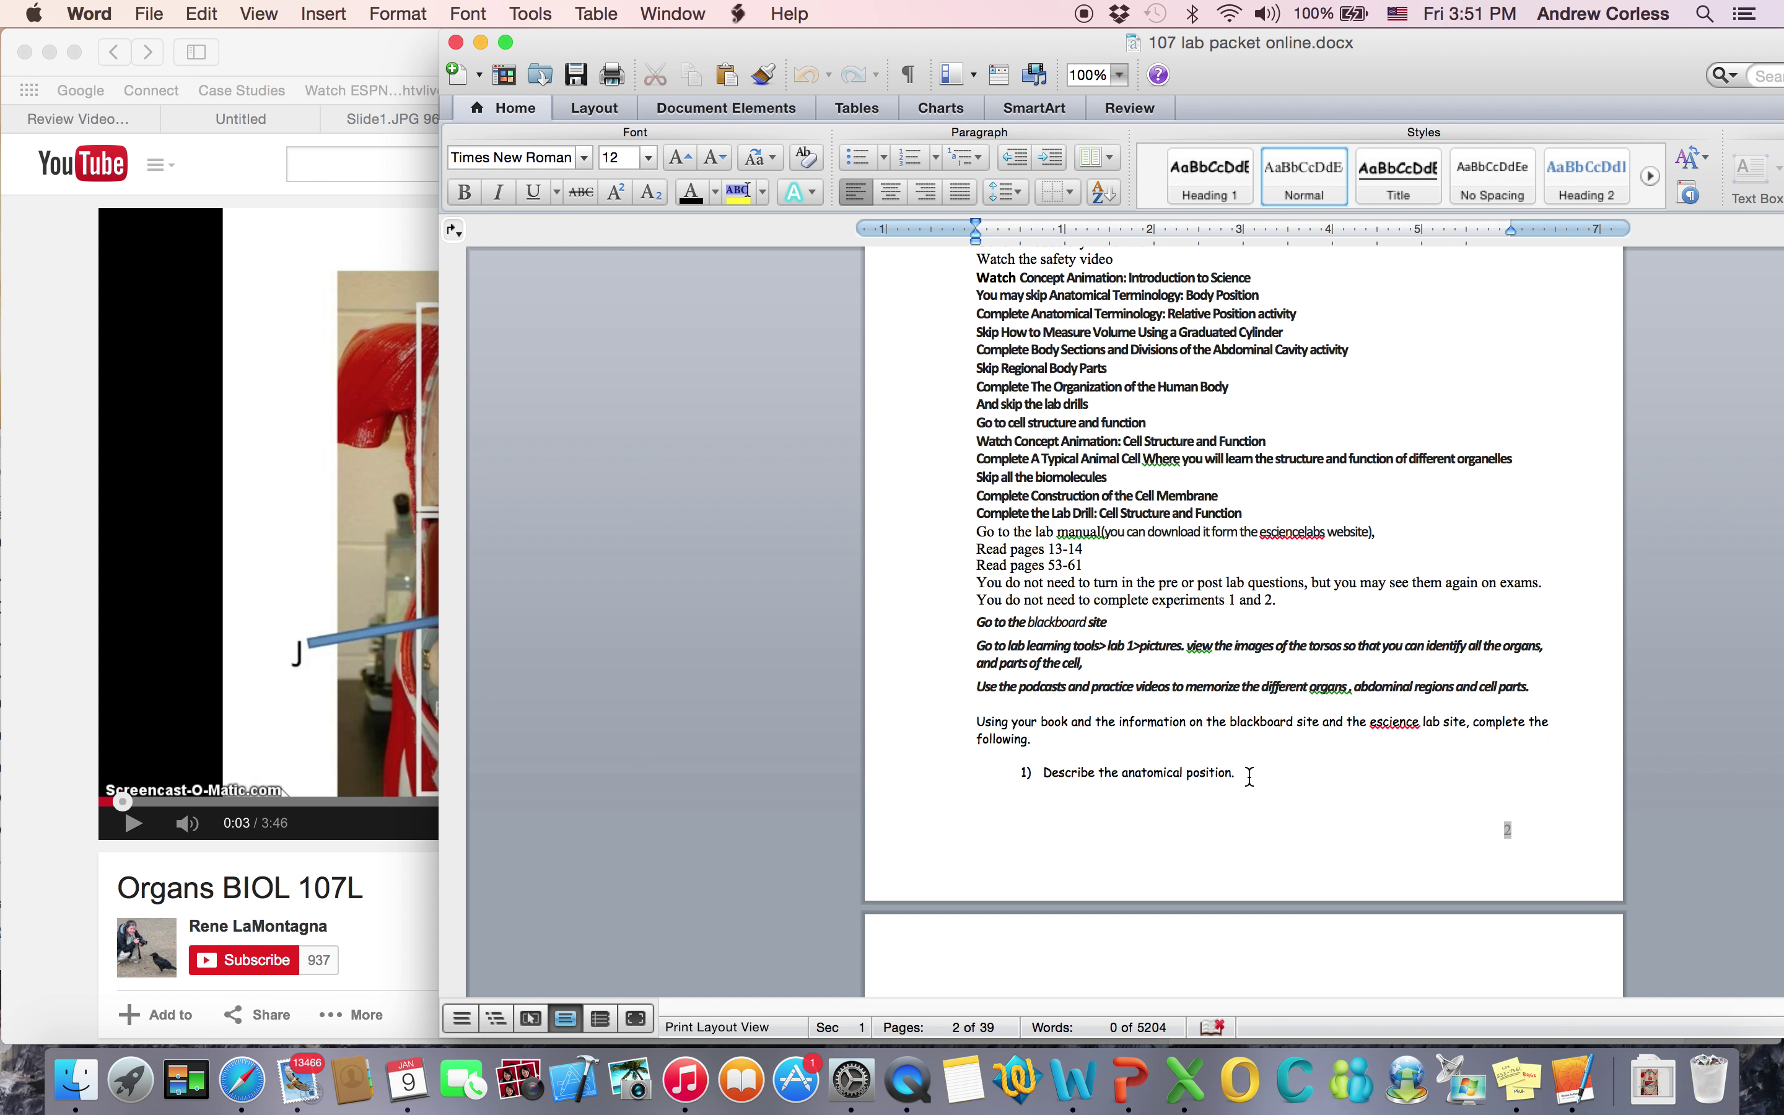
pyautogui.scroll(-8, 1250, 777)
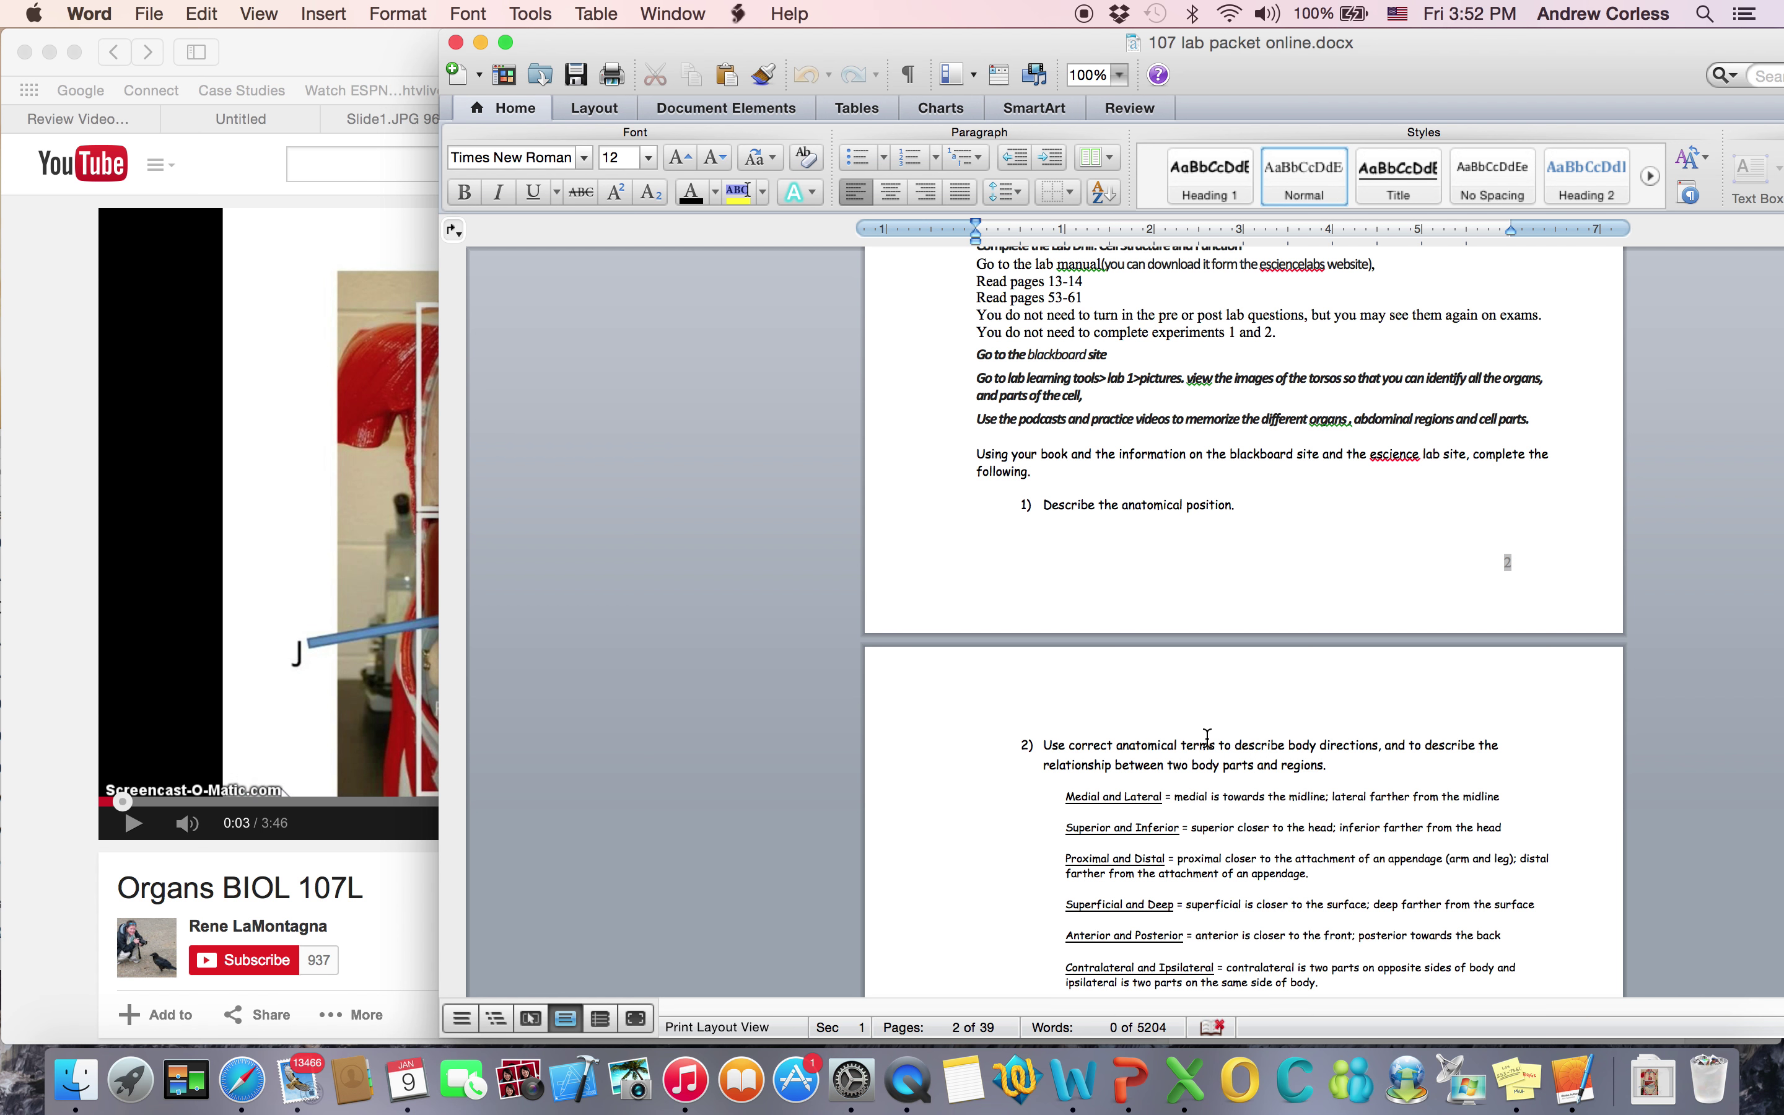
pyautogui.scroll(-2, 1207, 738)
pyautogui.scroll(-3, 1207, 737)
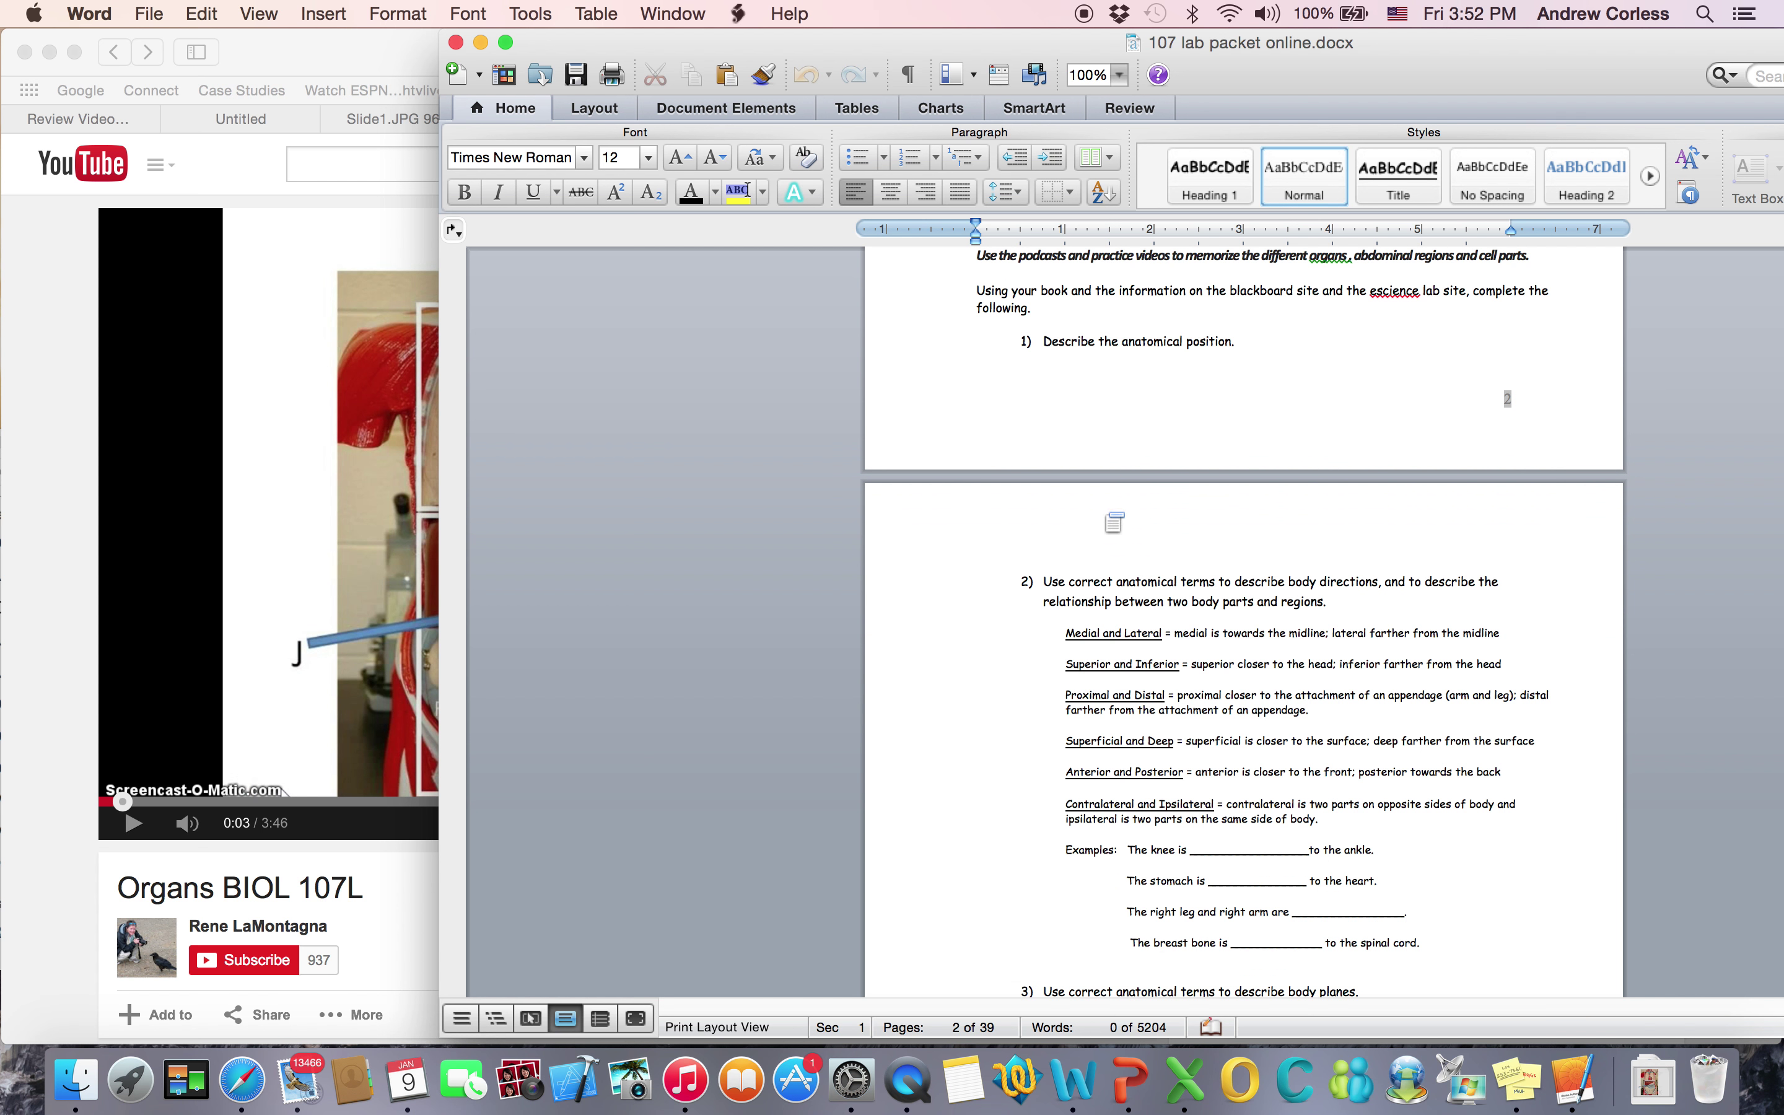
pyautogui.scroll(-4, 1071, 669)
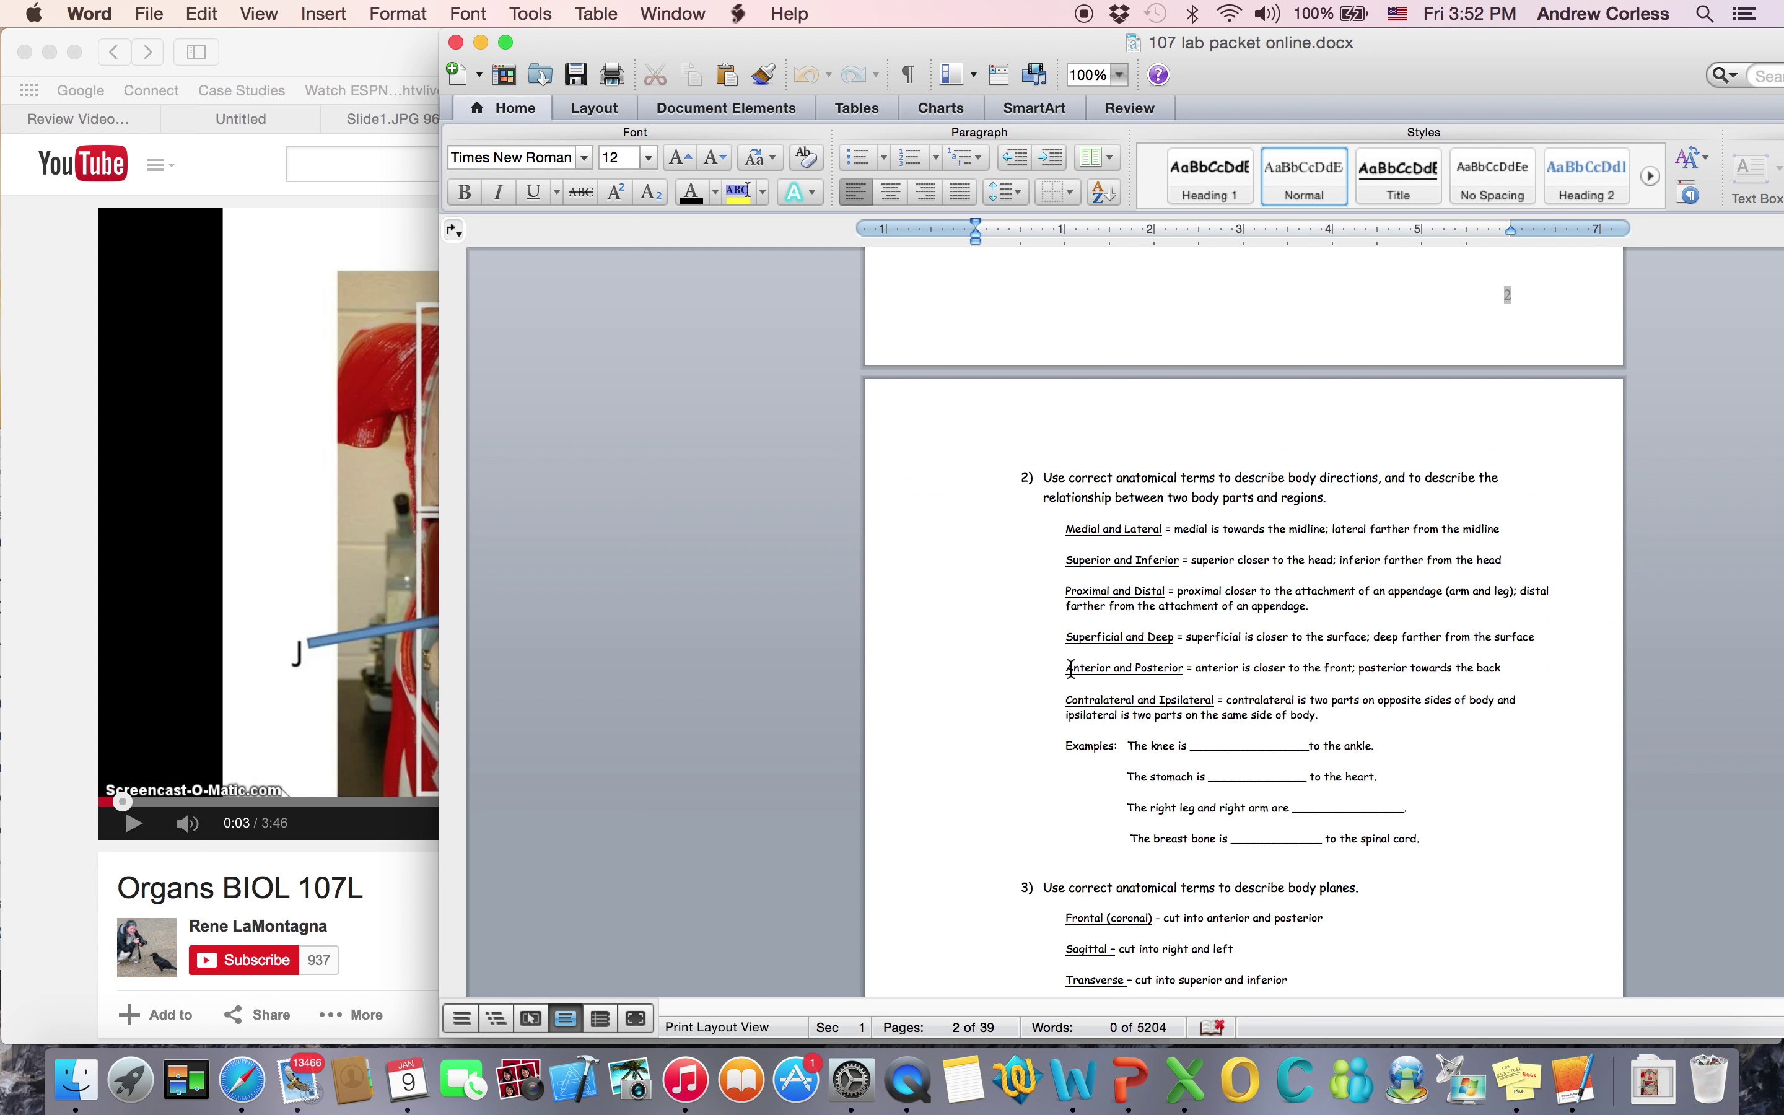
pyautogui.scroll(-6, 1070, 670)
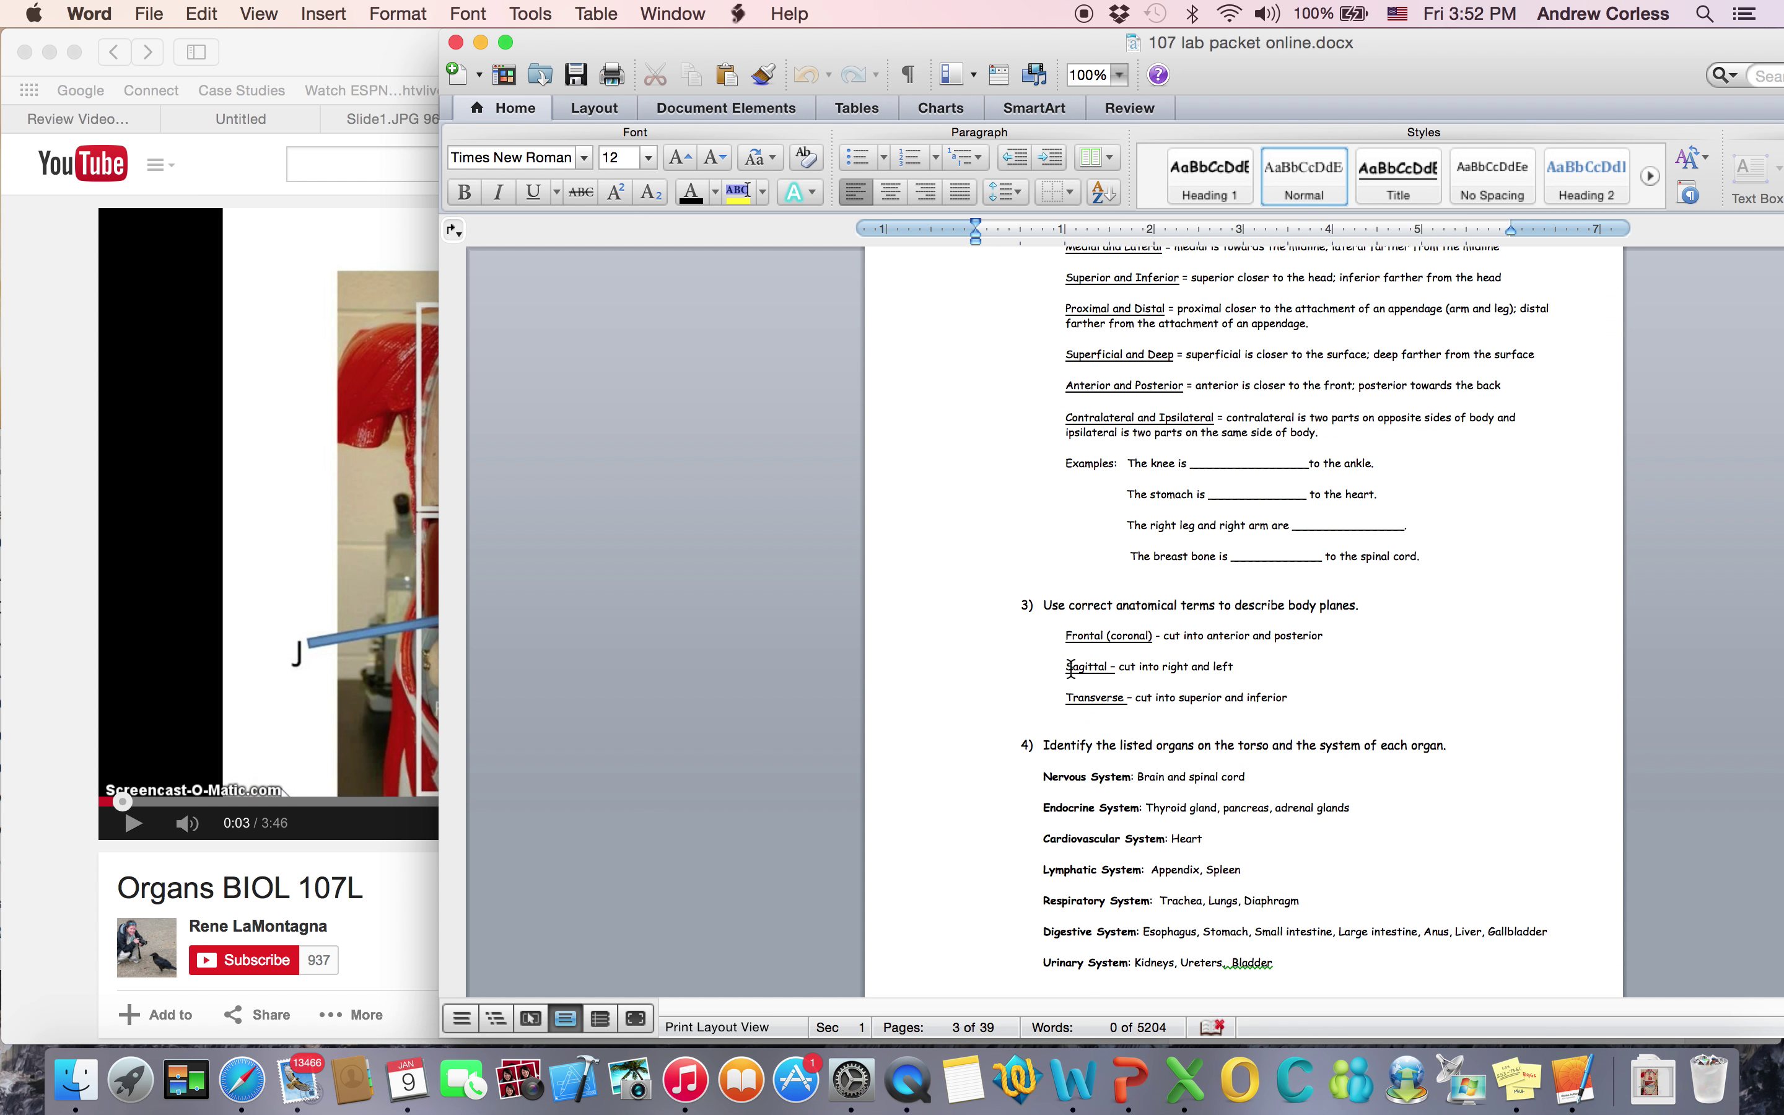
pyautogui.scroll(-2, 1071, 670)
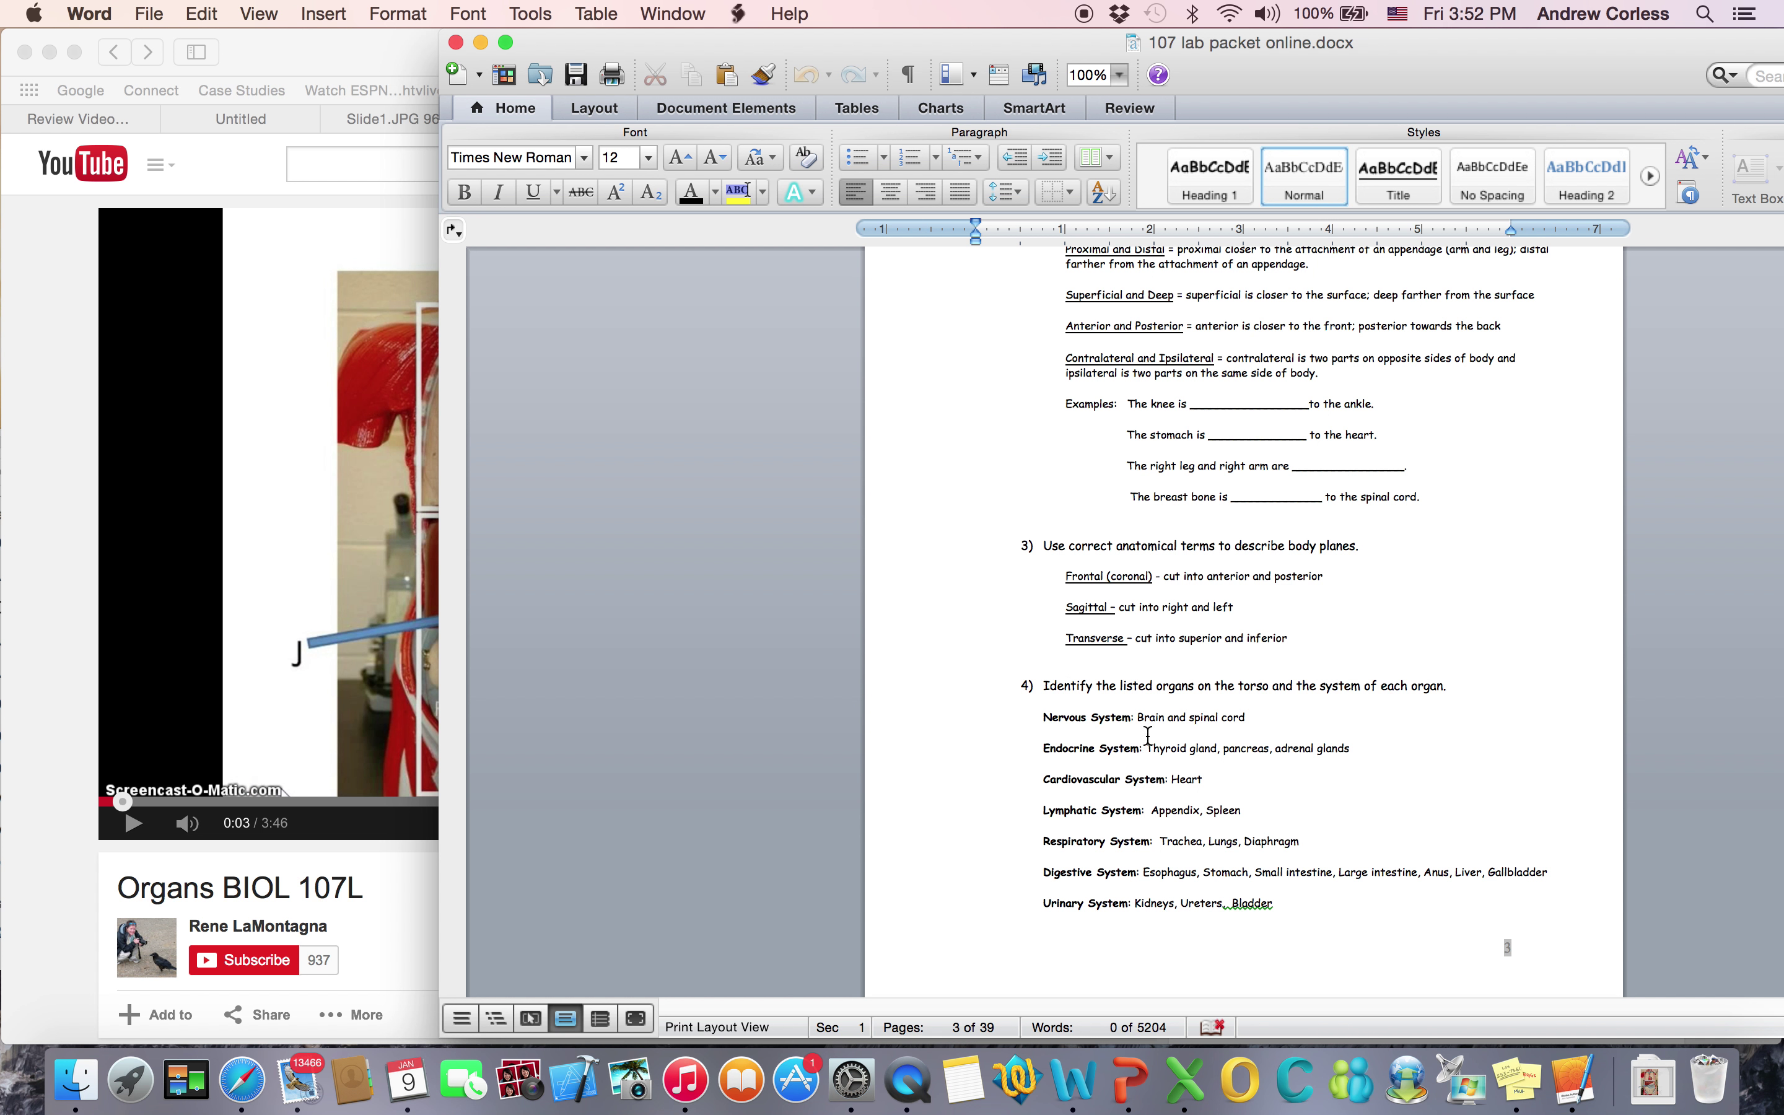
pyautogui.scroll(-9, 1120, 773)
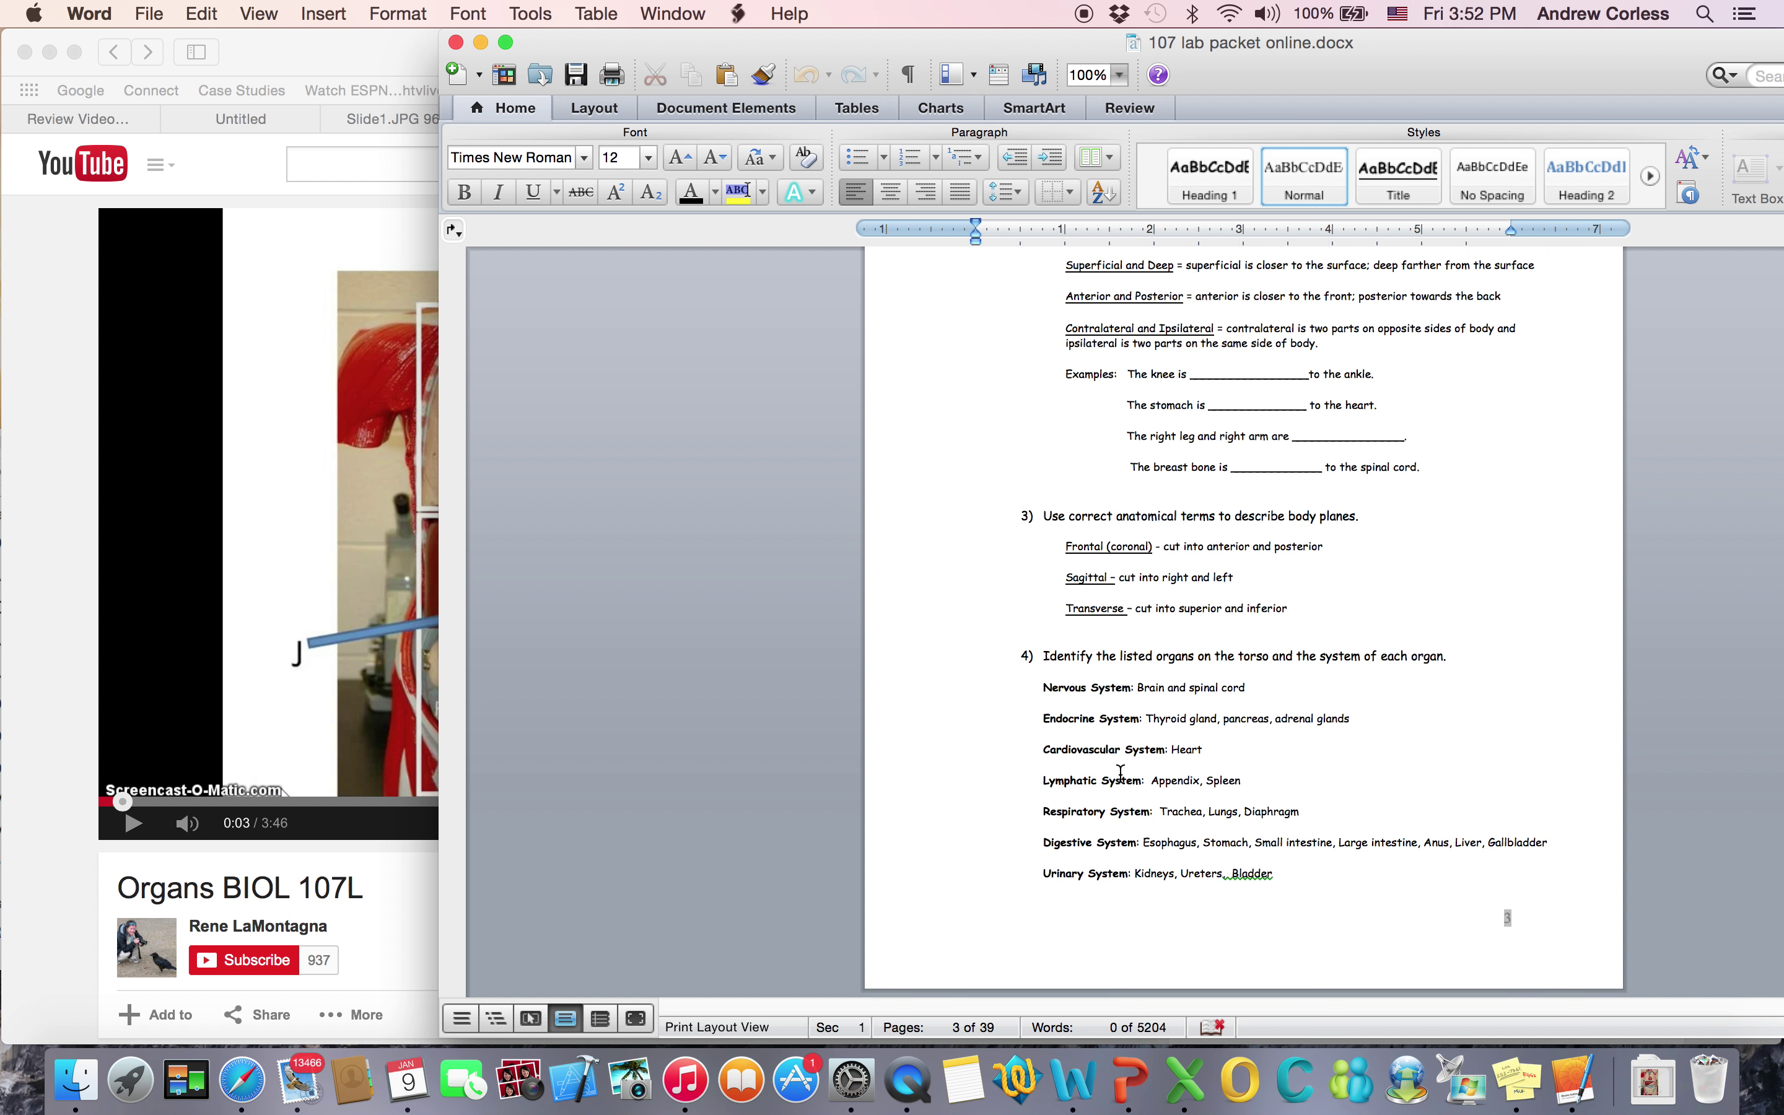
pyautogui.scroll(-5, 1120, 774)
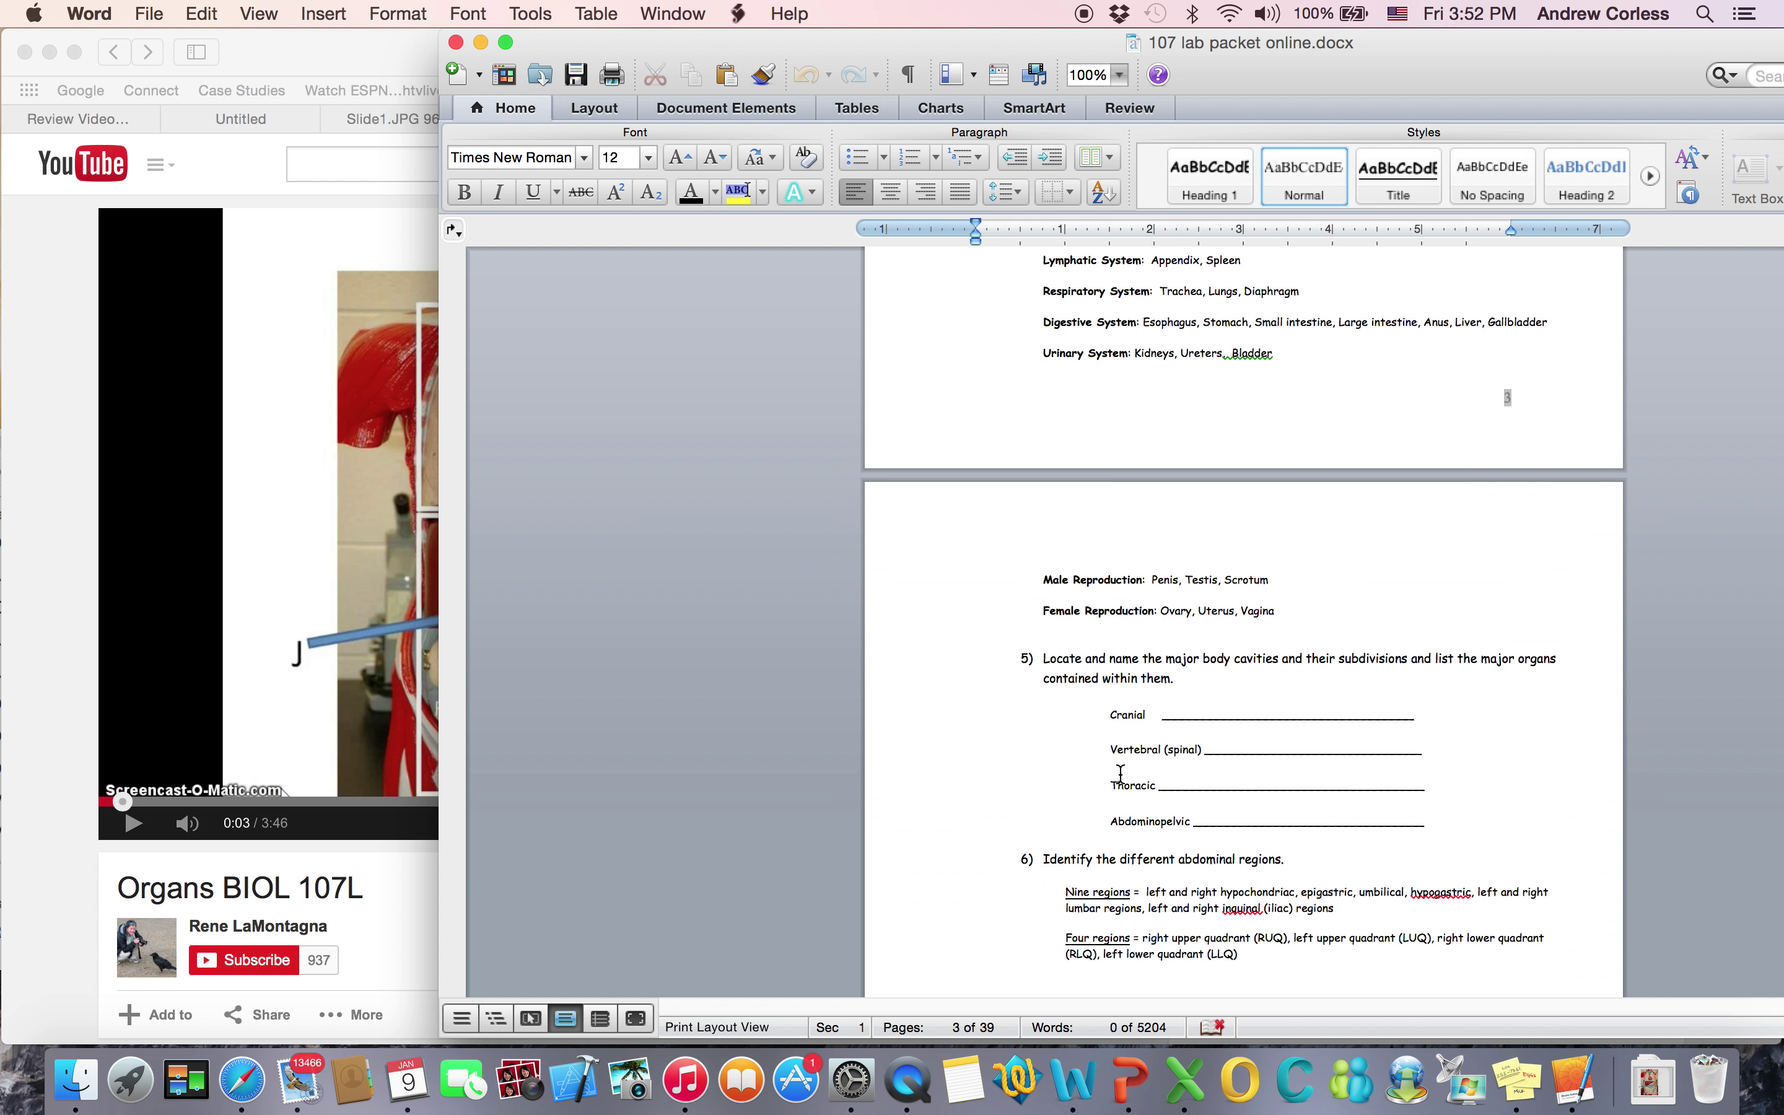
pyautogui.scroll(-1, 1120, 773)
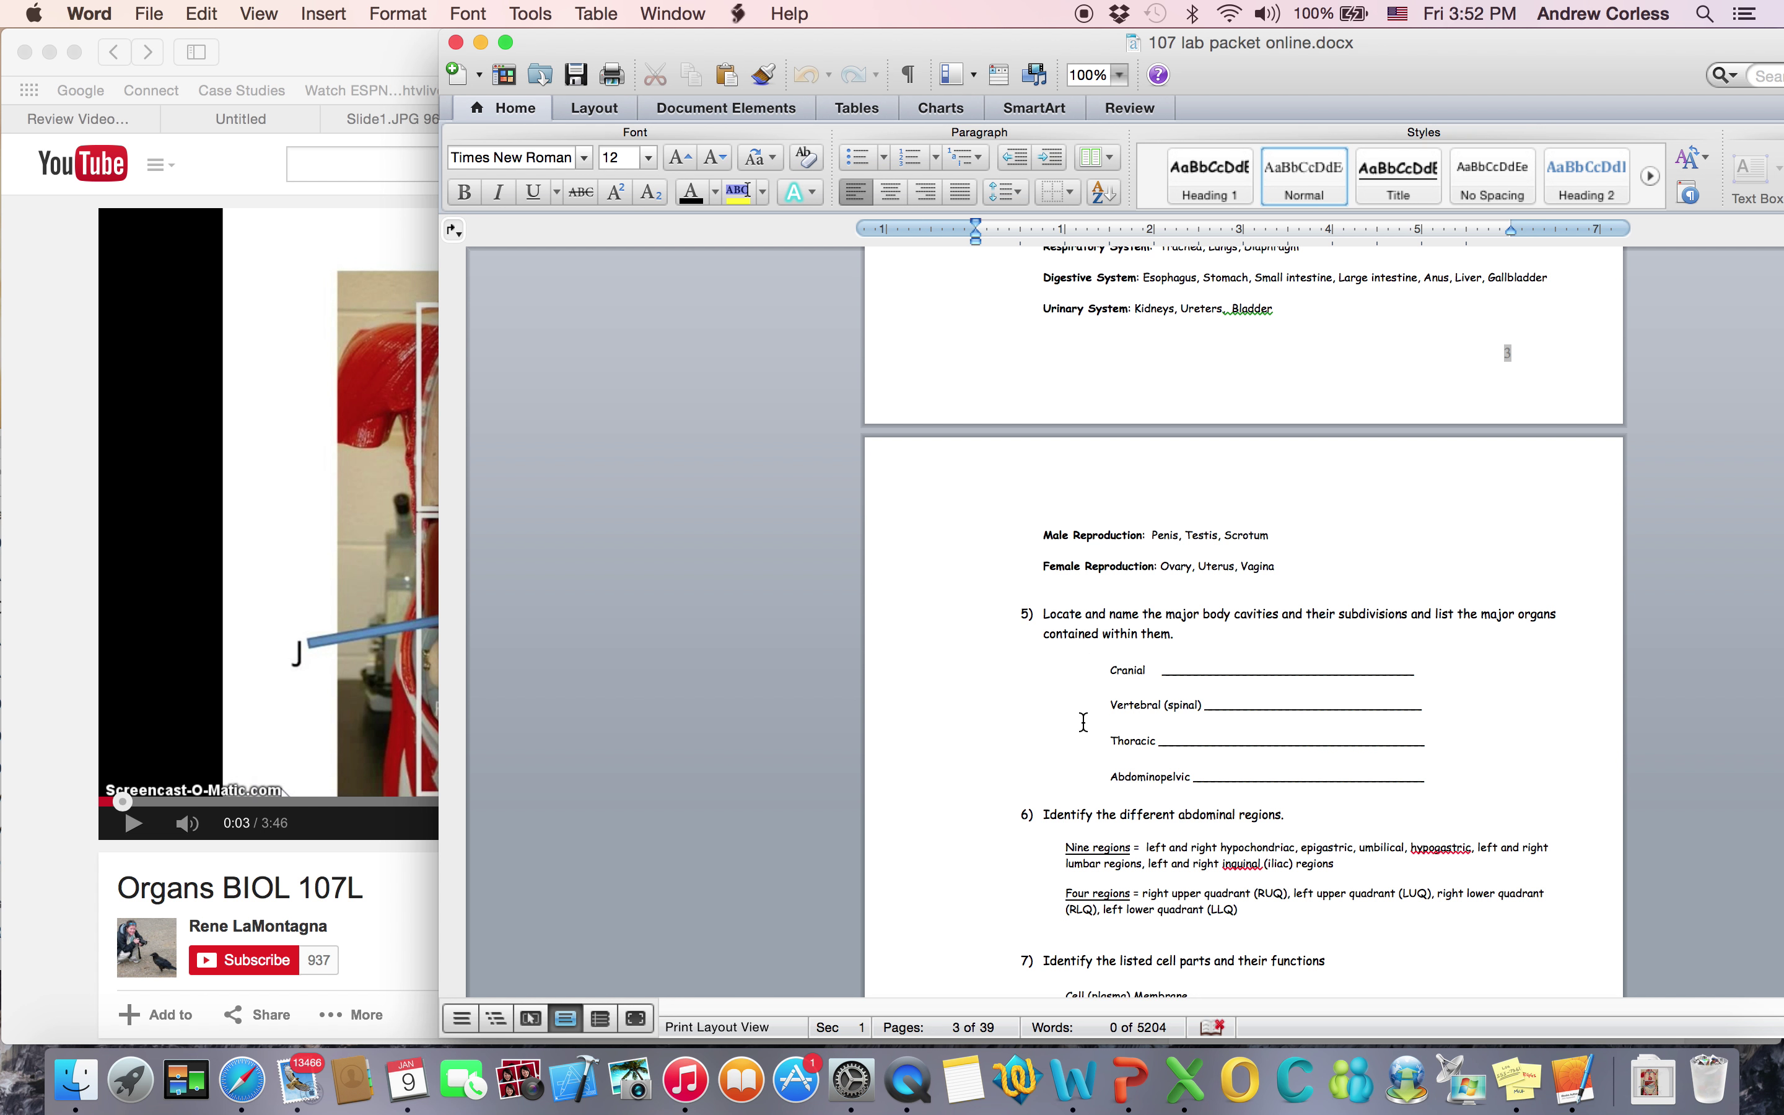
pyautogui.scroll(-1, 1078, 747)
pyautogui.scroll(-8, 1078, 747)
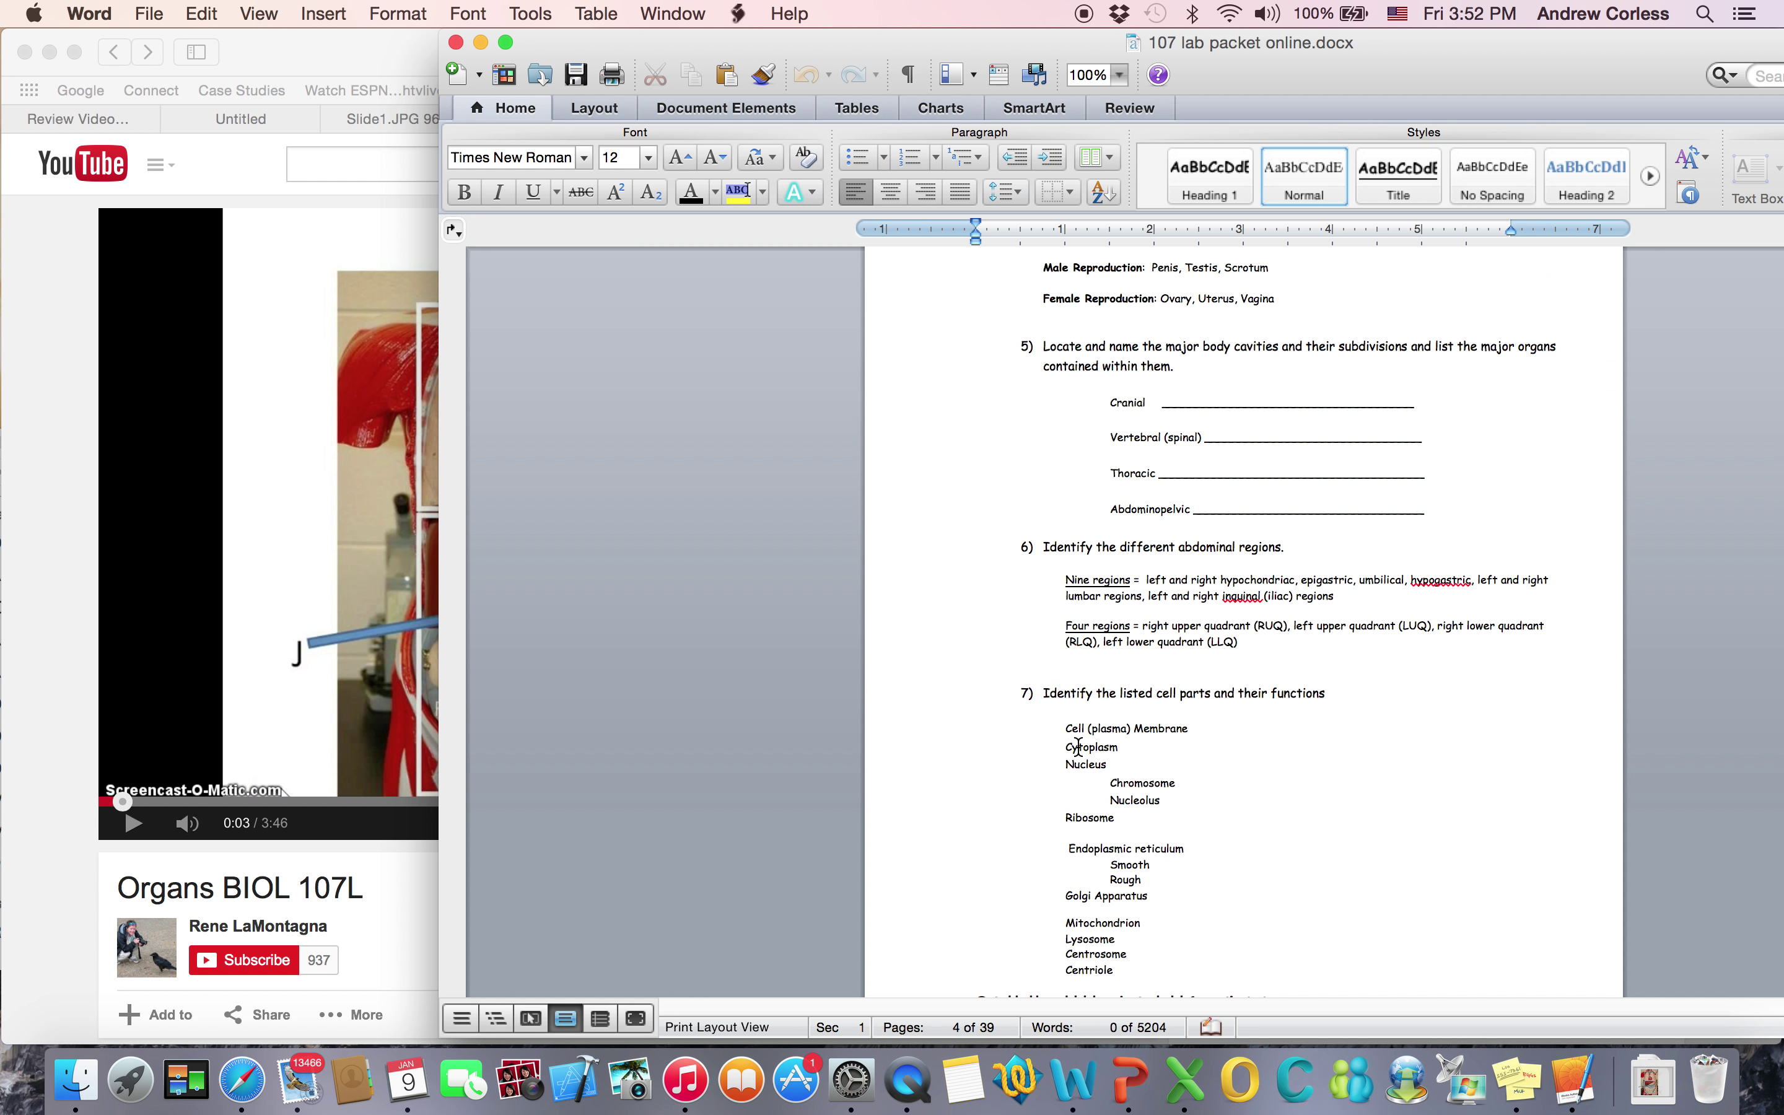
pyautogui.scroll(-2, 1078, 747)
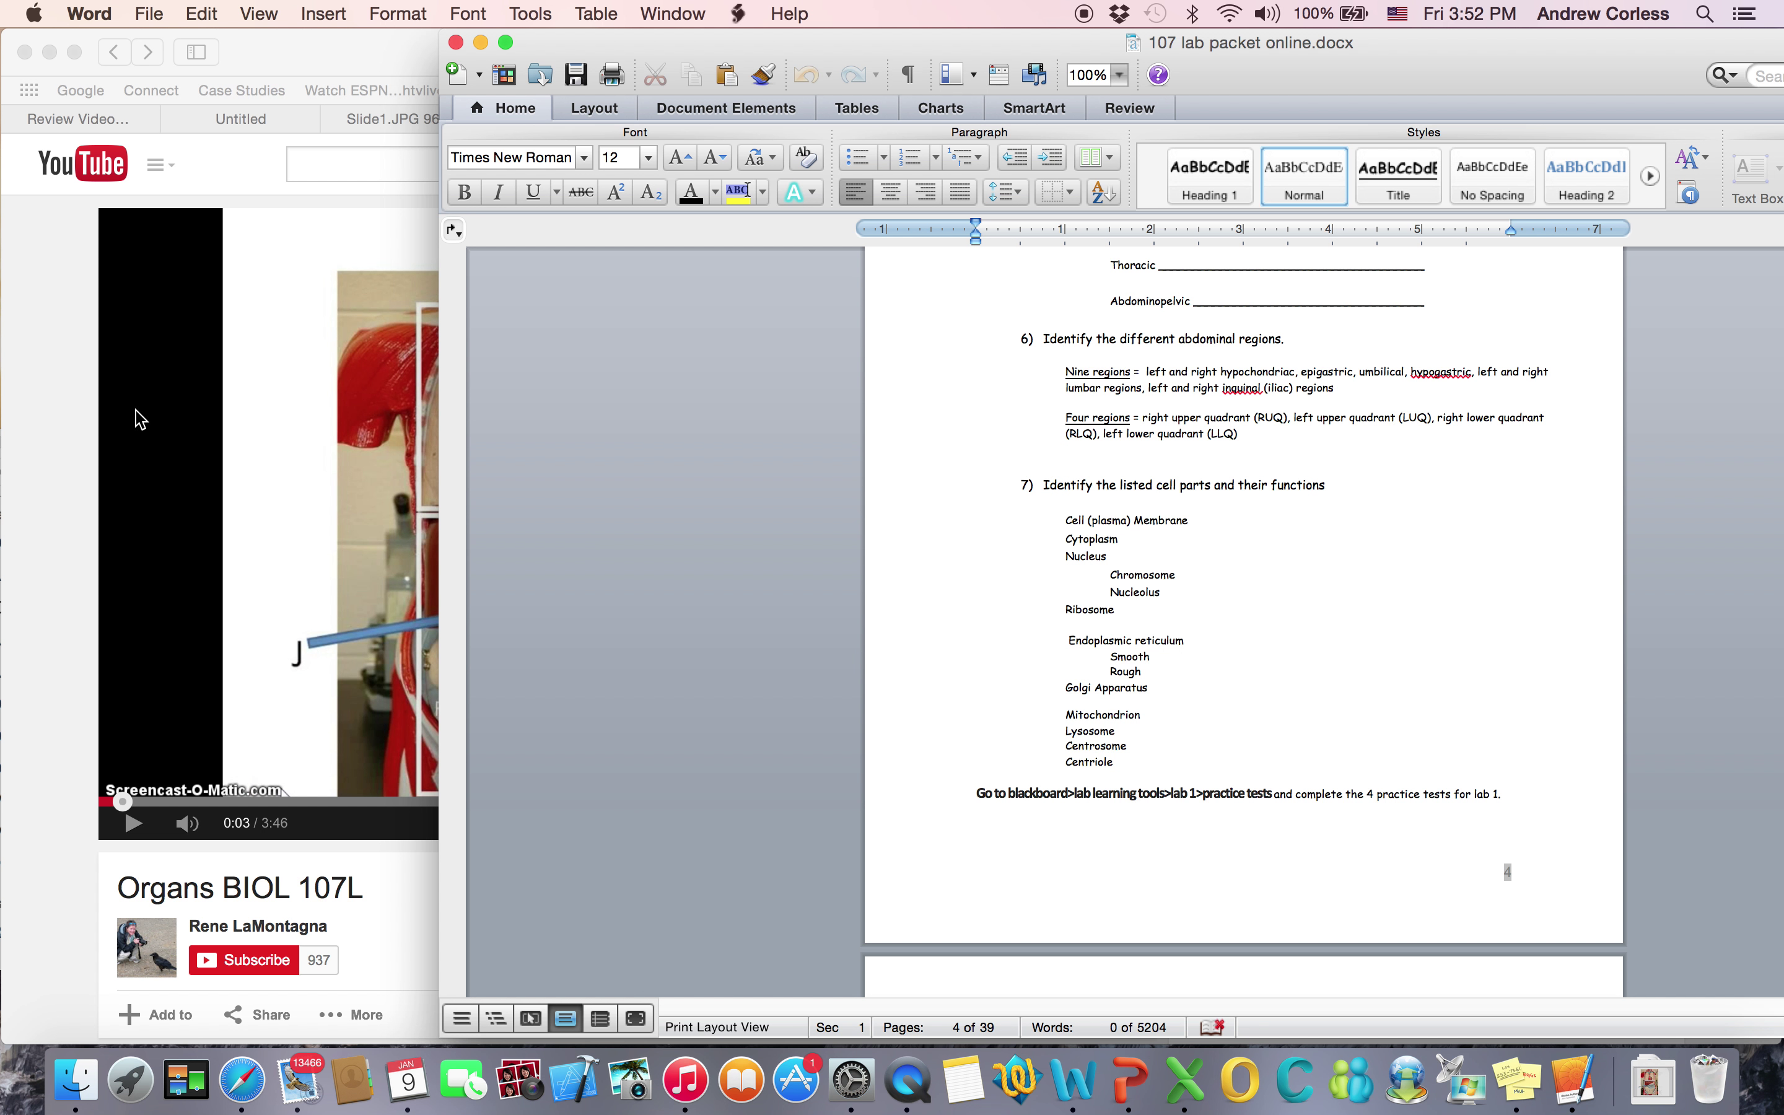
# Step: Navigate back to Lab 1 and begin the preview of the Organs of the Body practice test
pyautogui.click(28, 328)
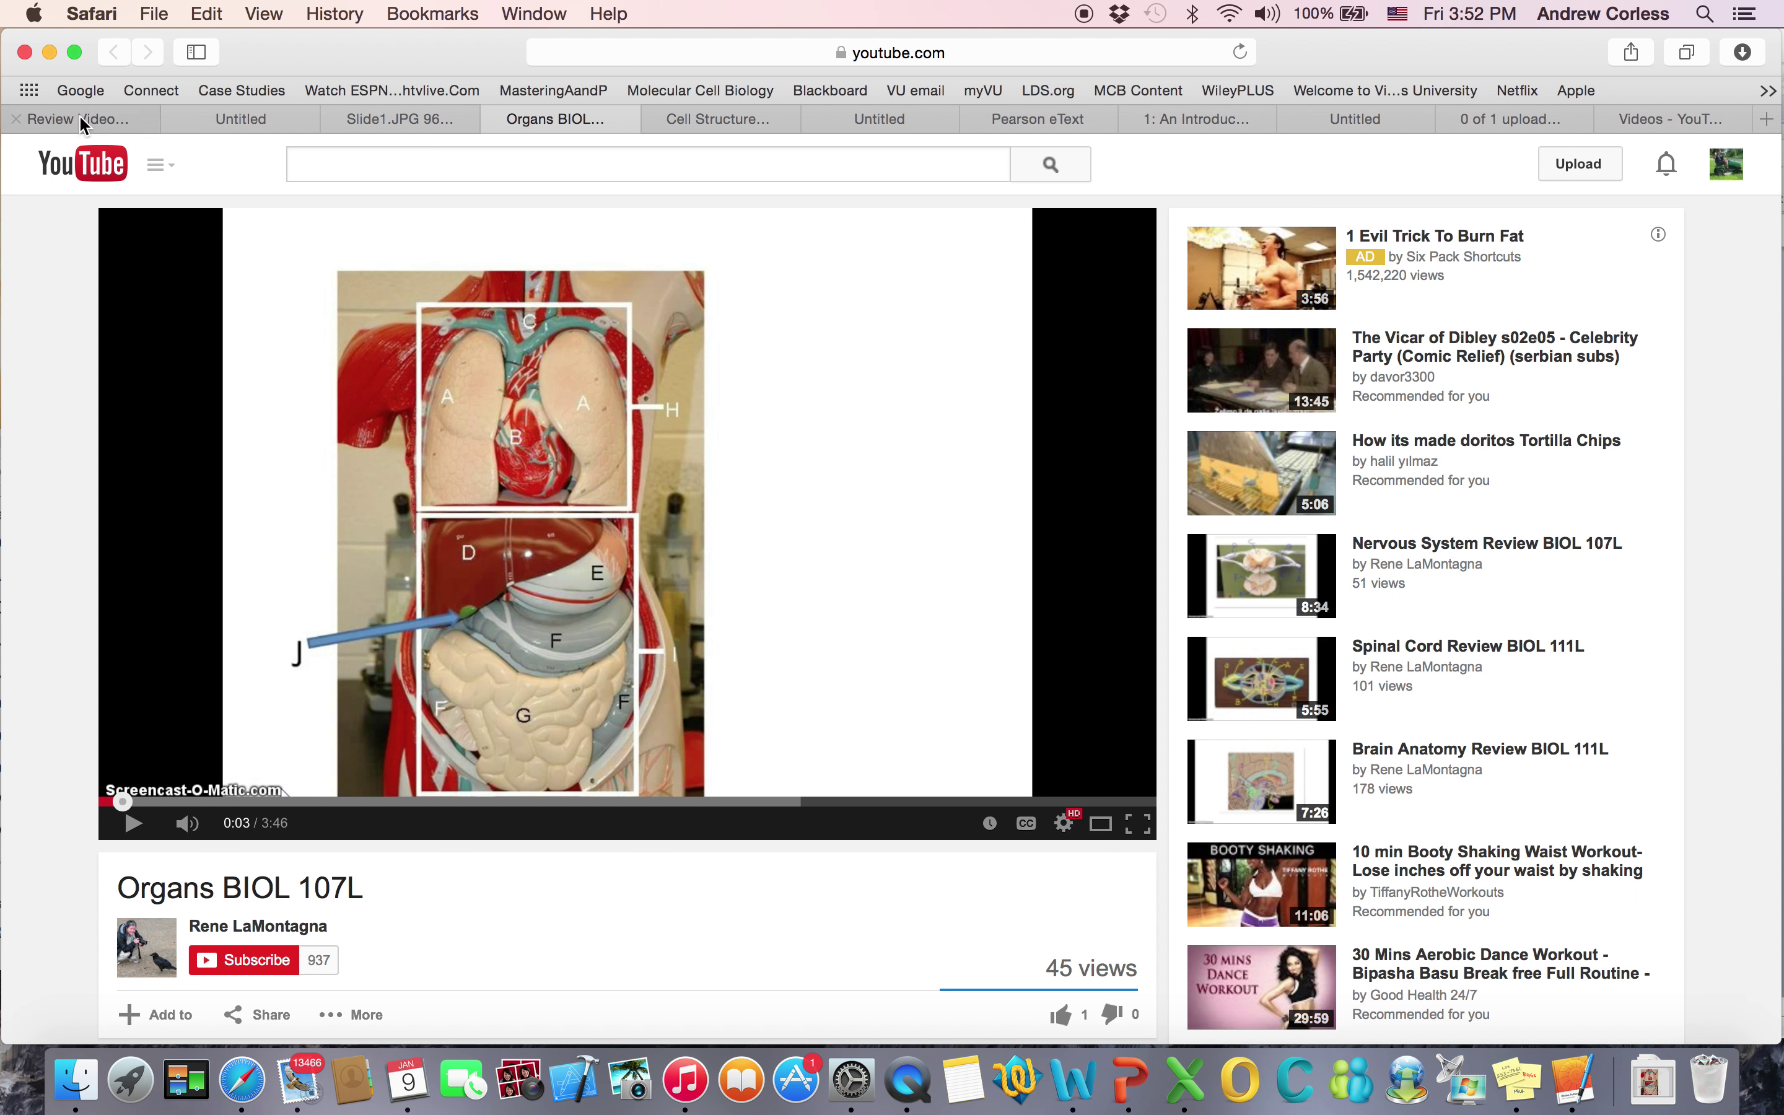
pyautogui.click(79, 118)
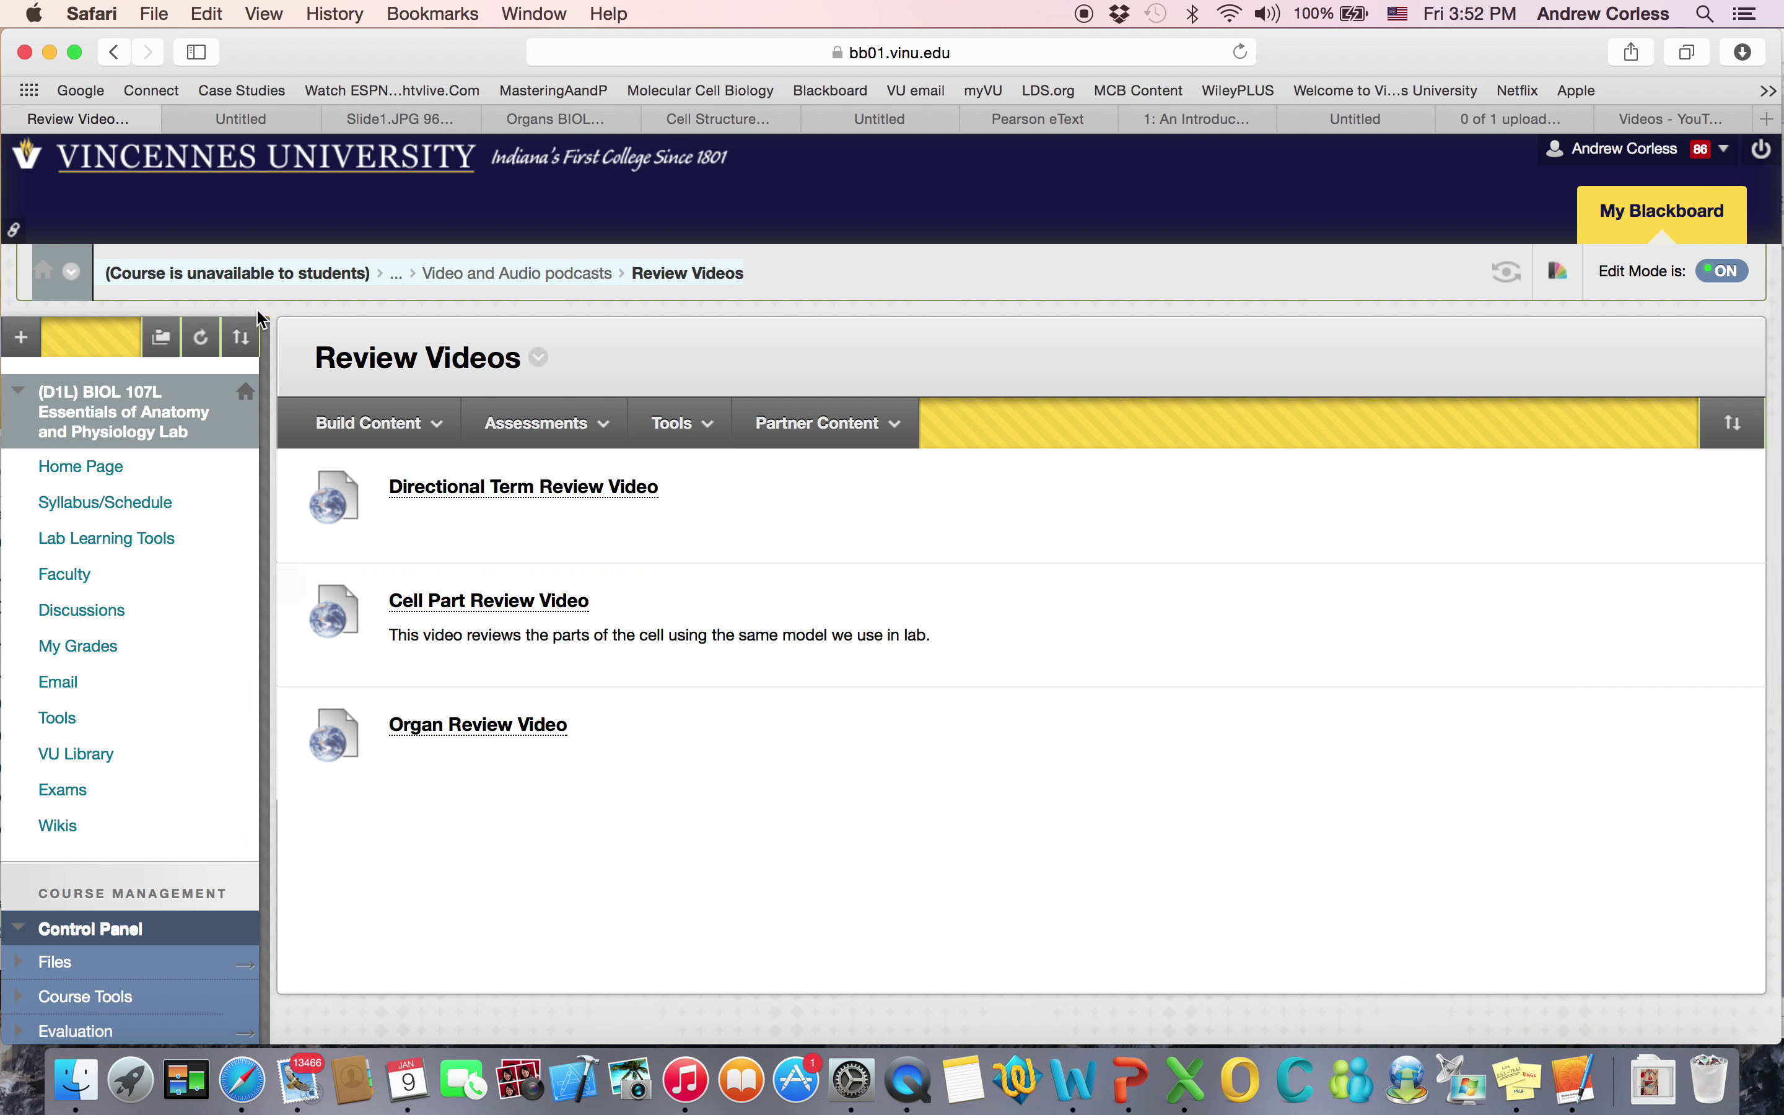
pyautogui.click(116, 53)
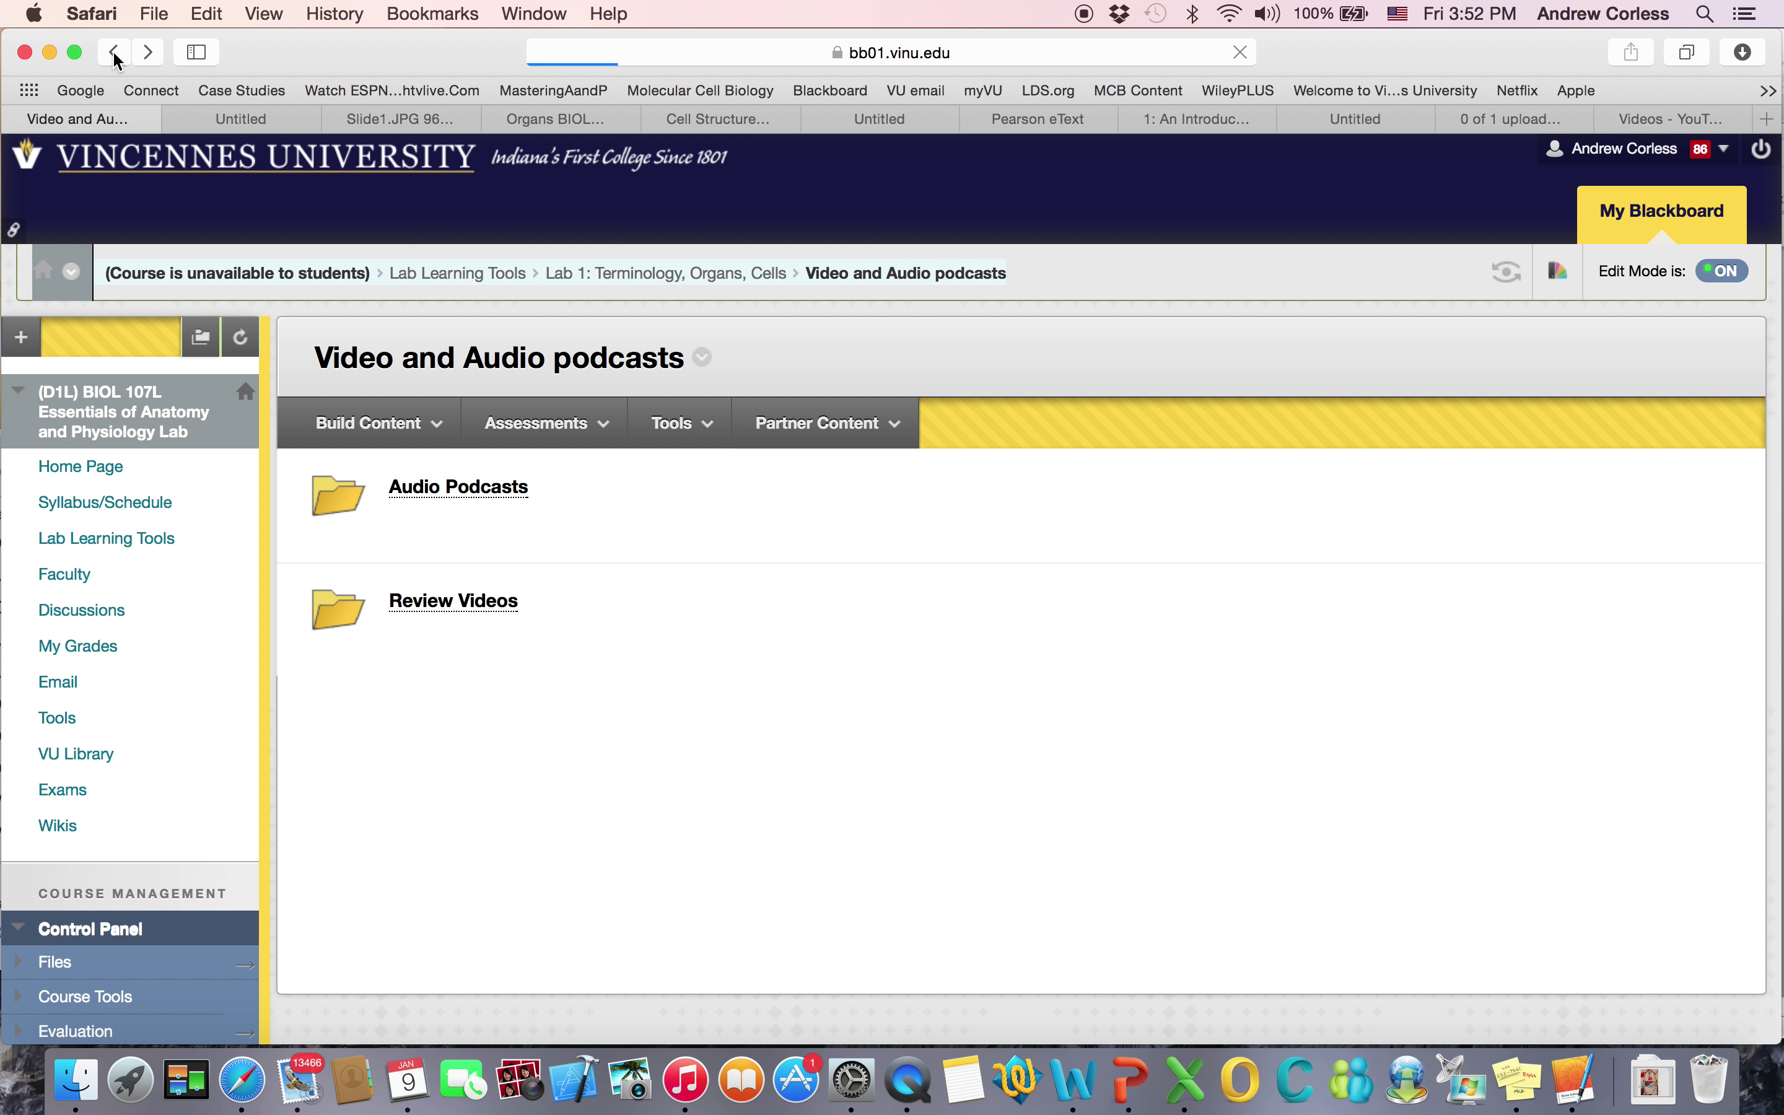
pyautogui.click(116, 53)
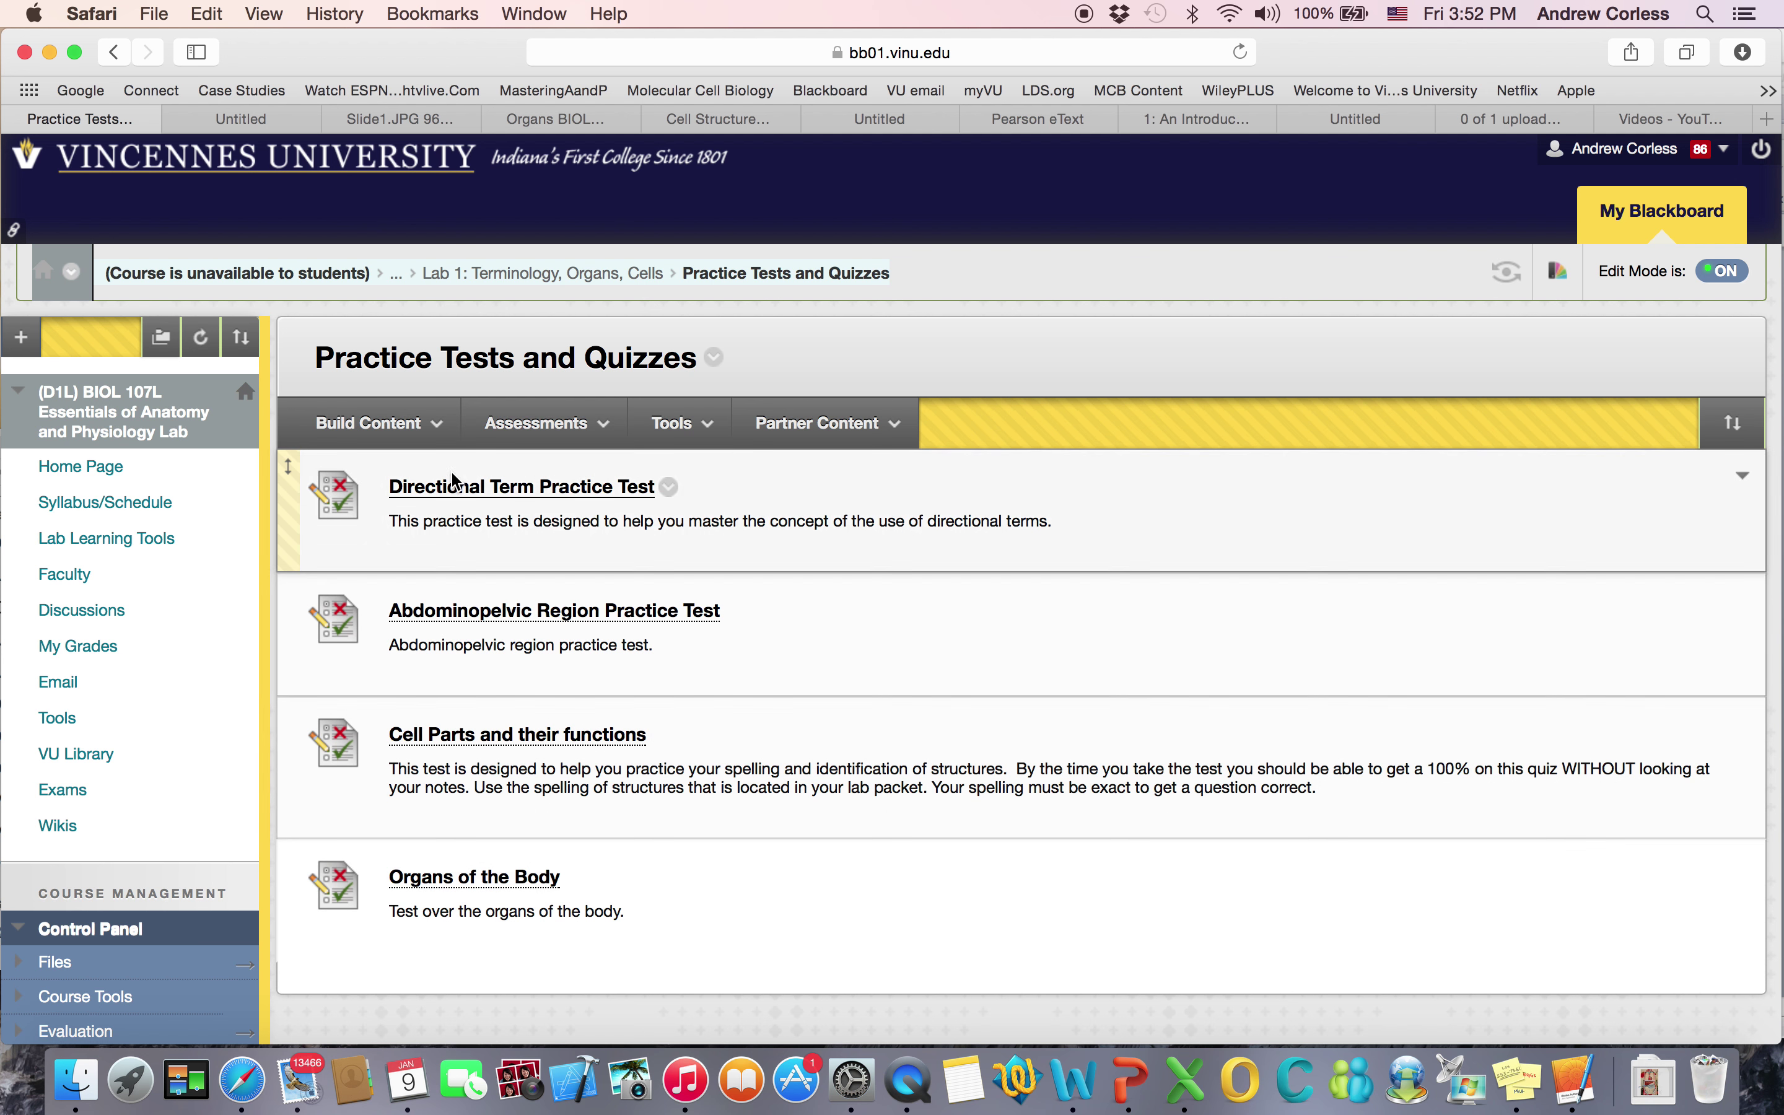
pyautogui.click(483, 879)
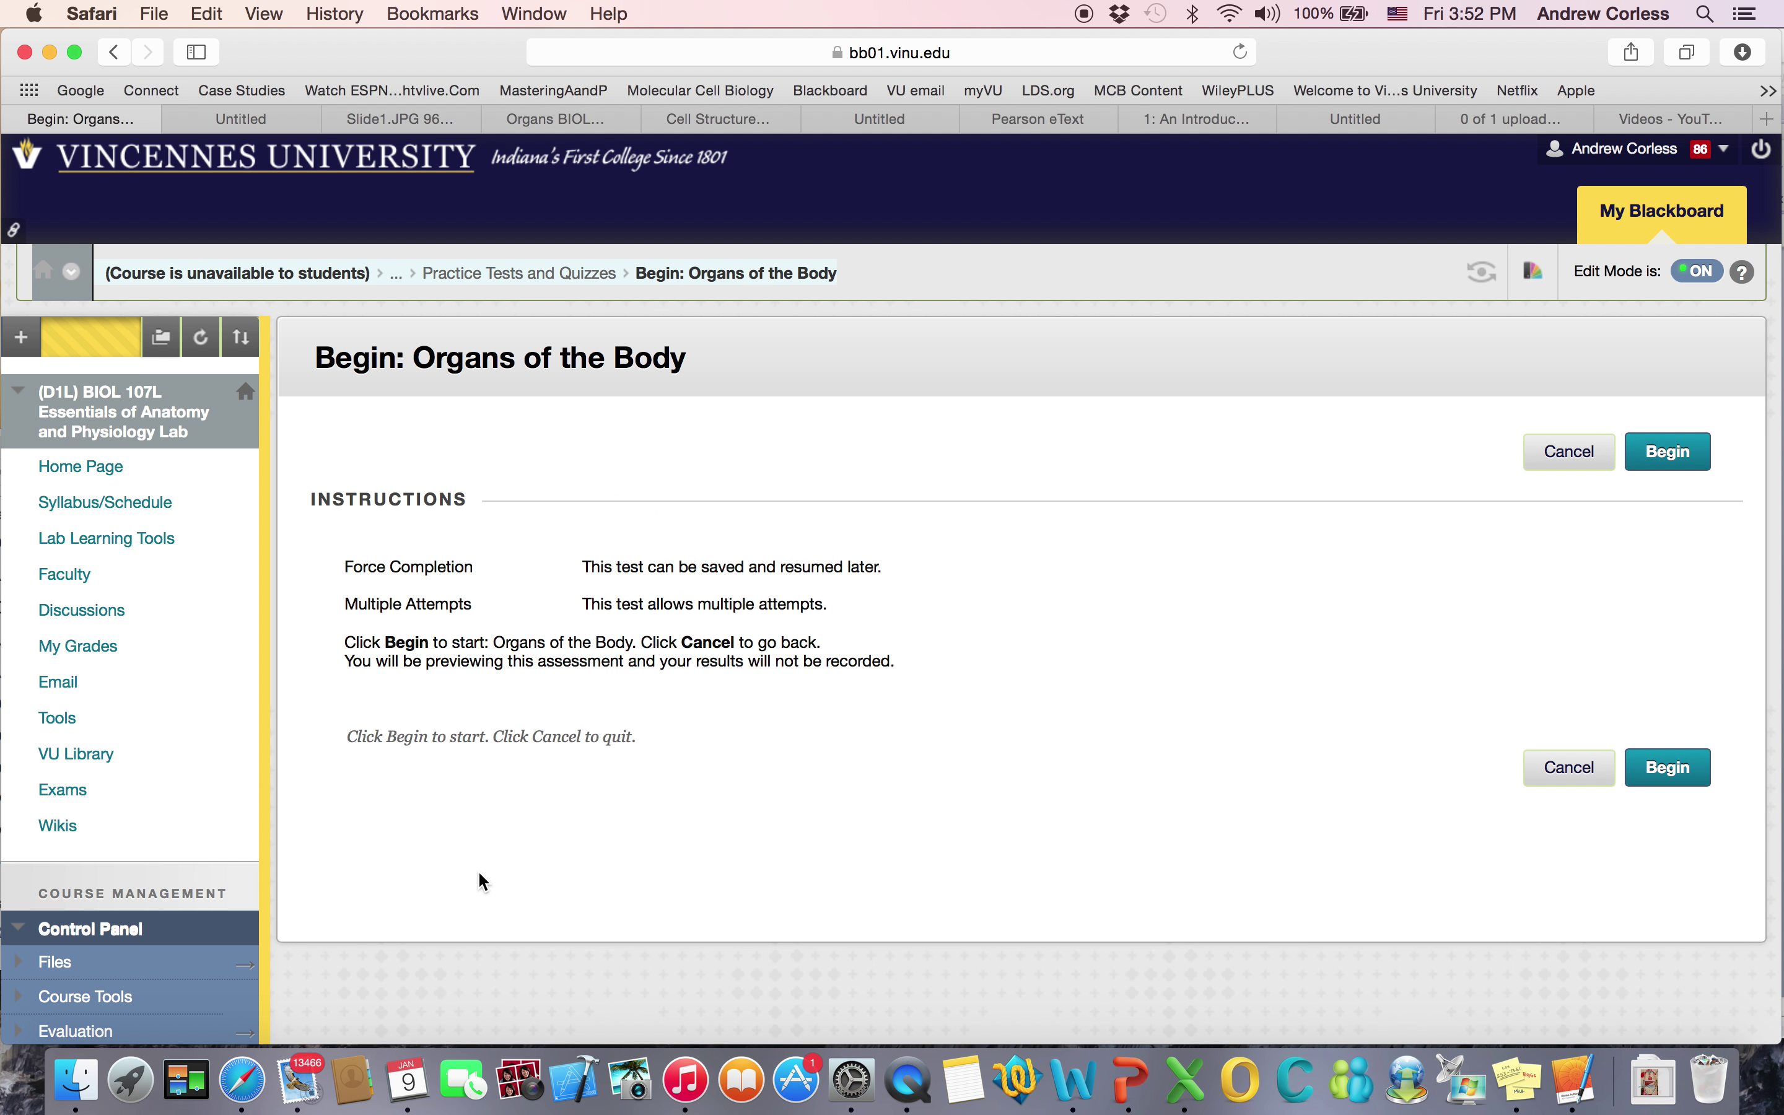
pyautogui.click(1676, 772)
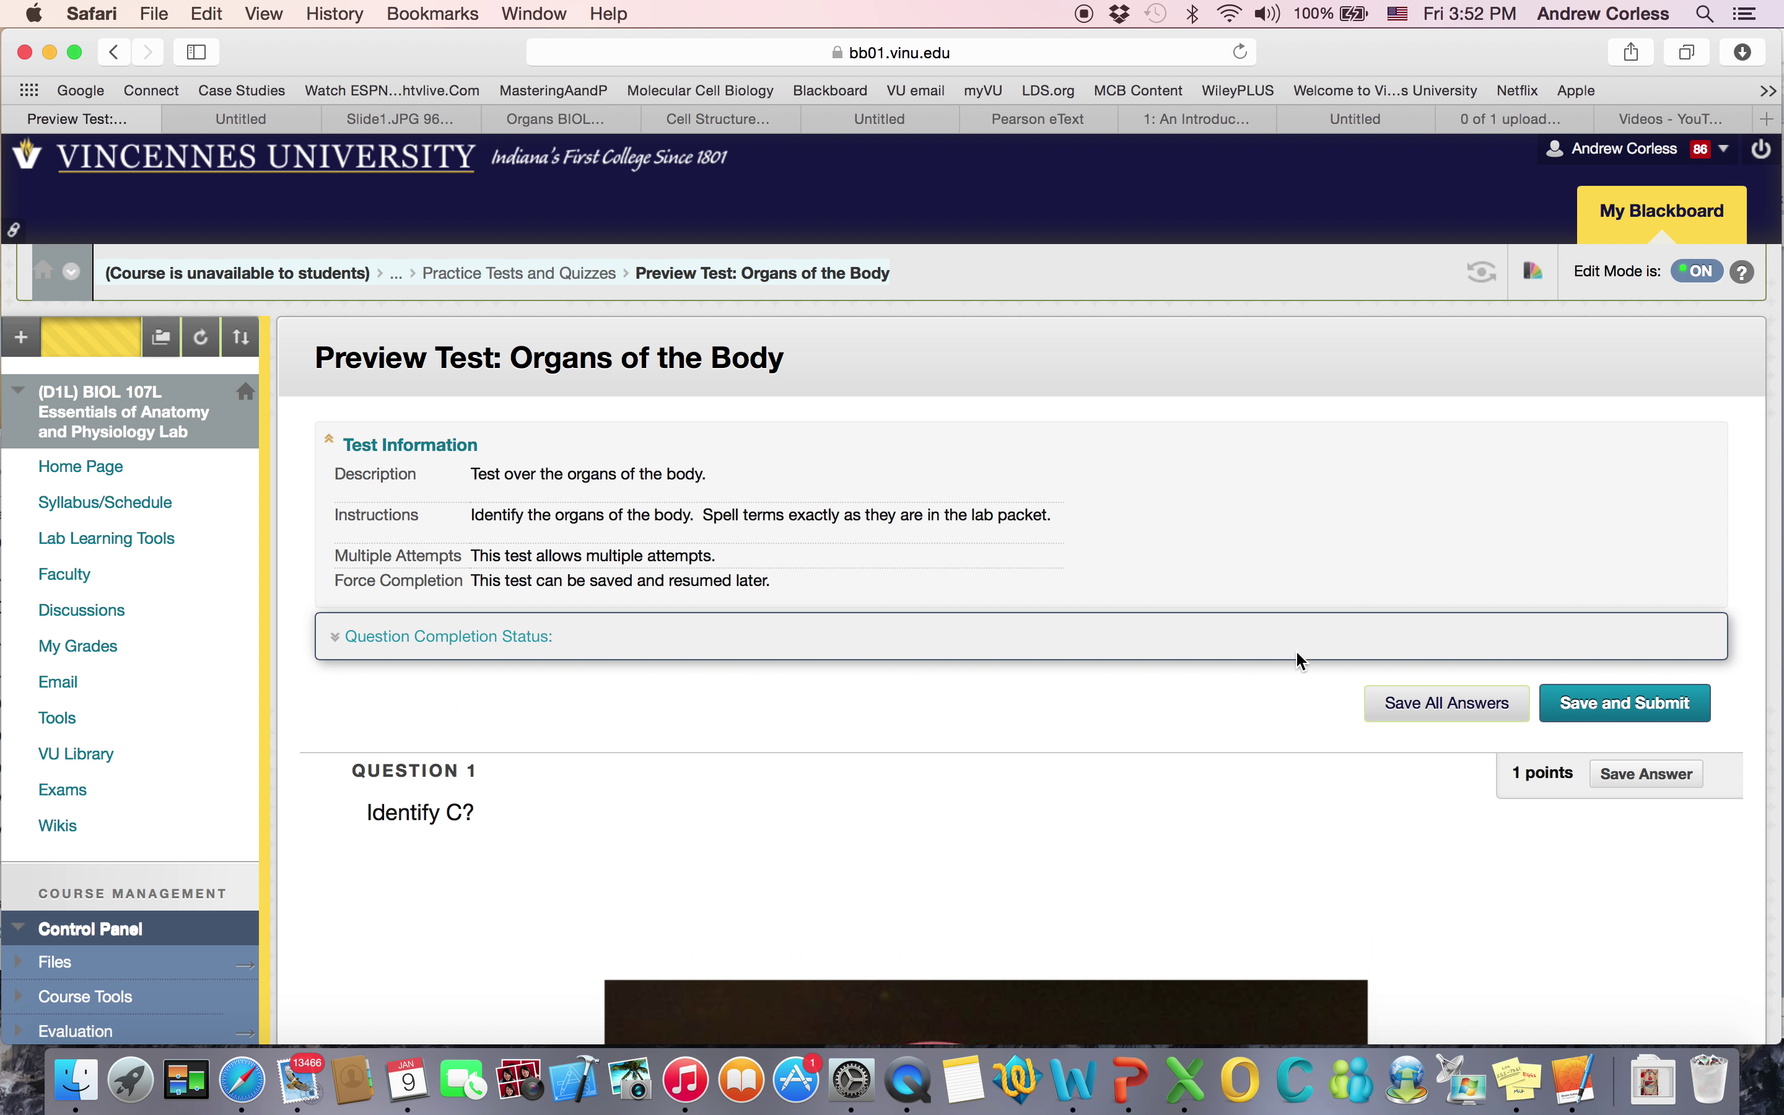
# Step: Answer Question 1, 'Identify C?', with uterus
pyautogui.scroll(-6, 1267, 732)
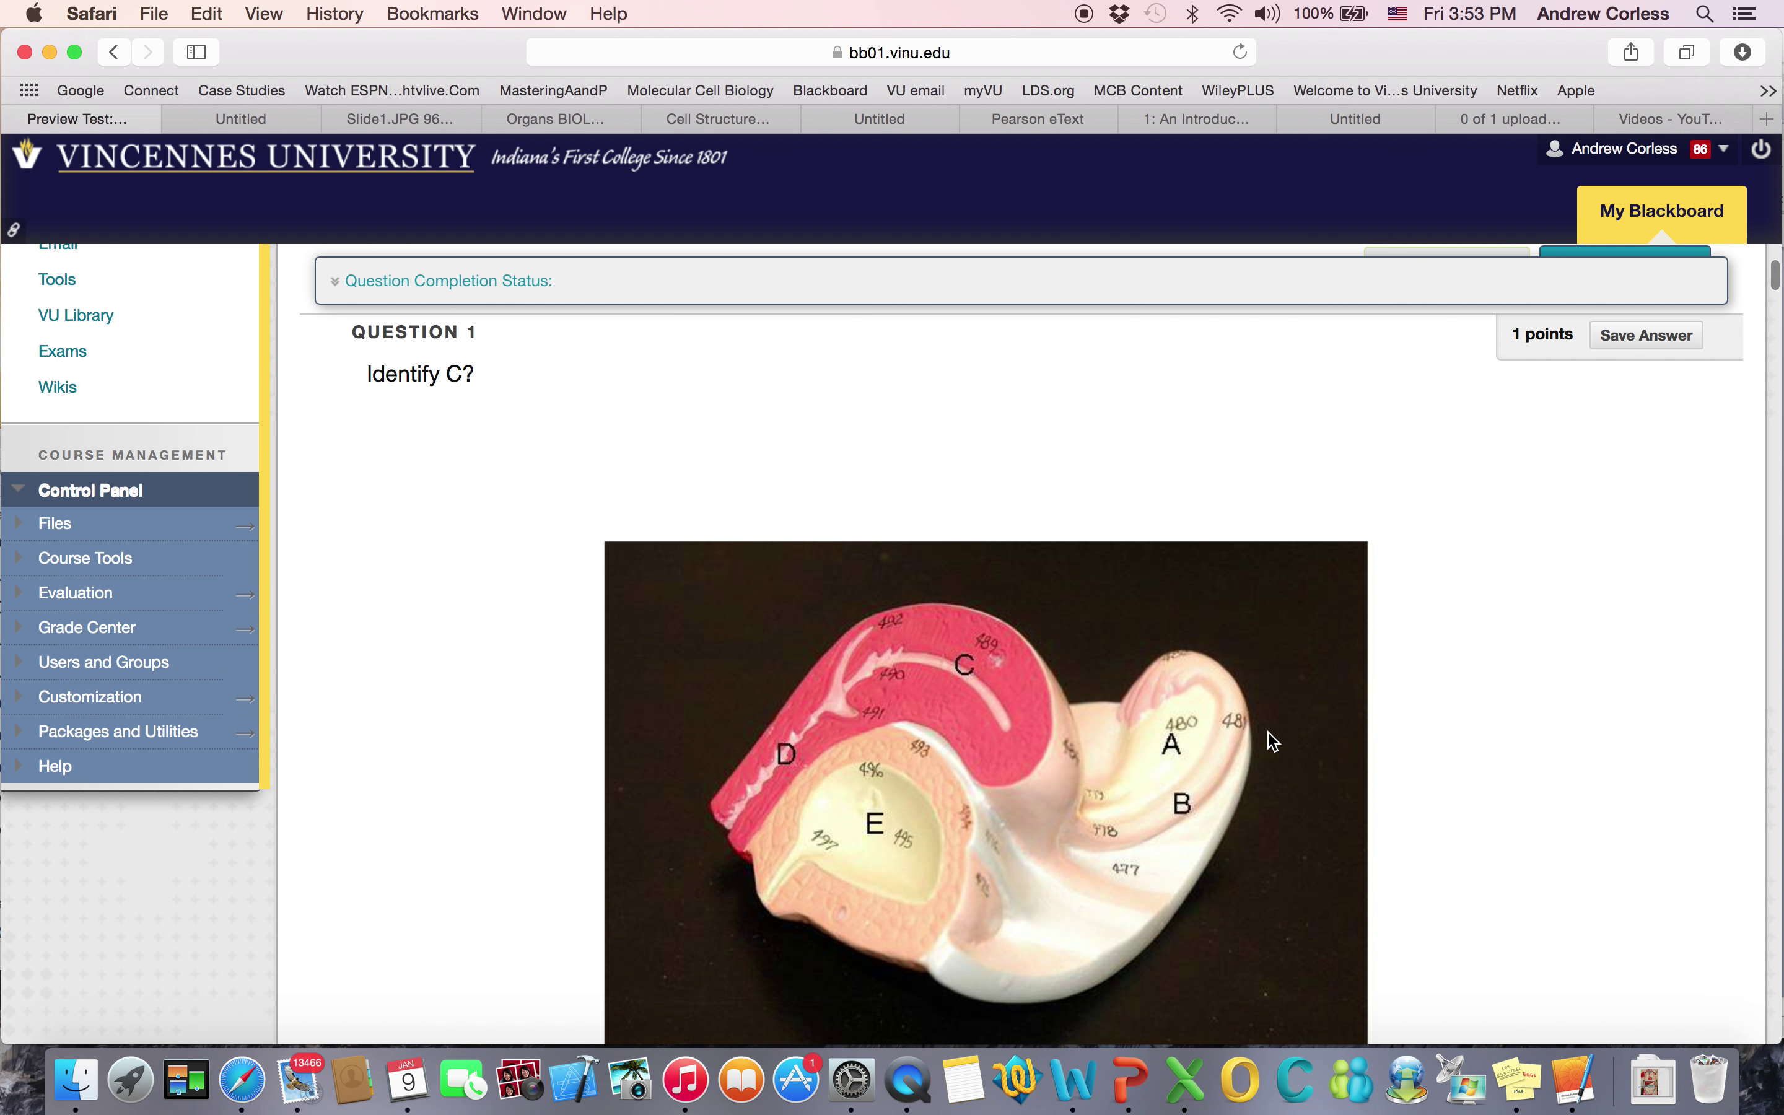
pyautogui.scroll(-3, 1273, 741)
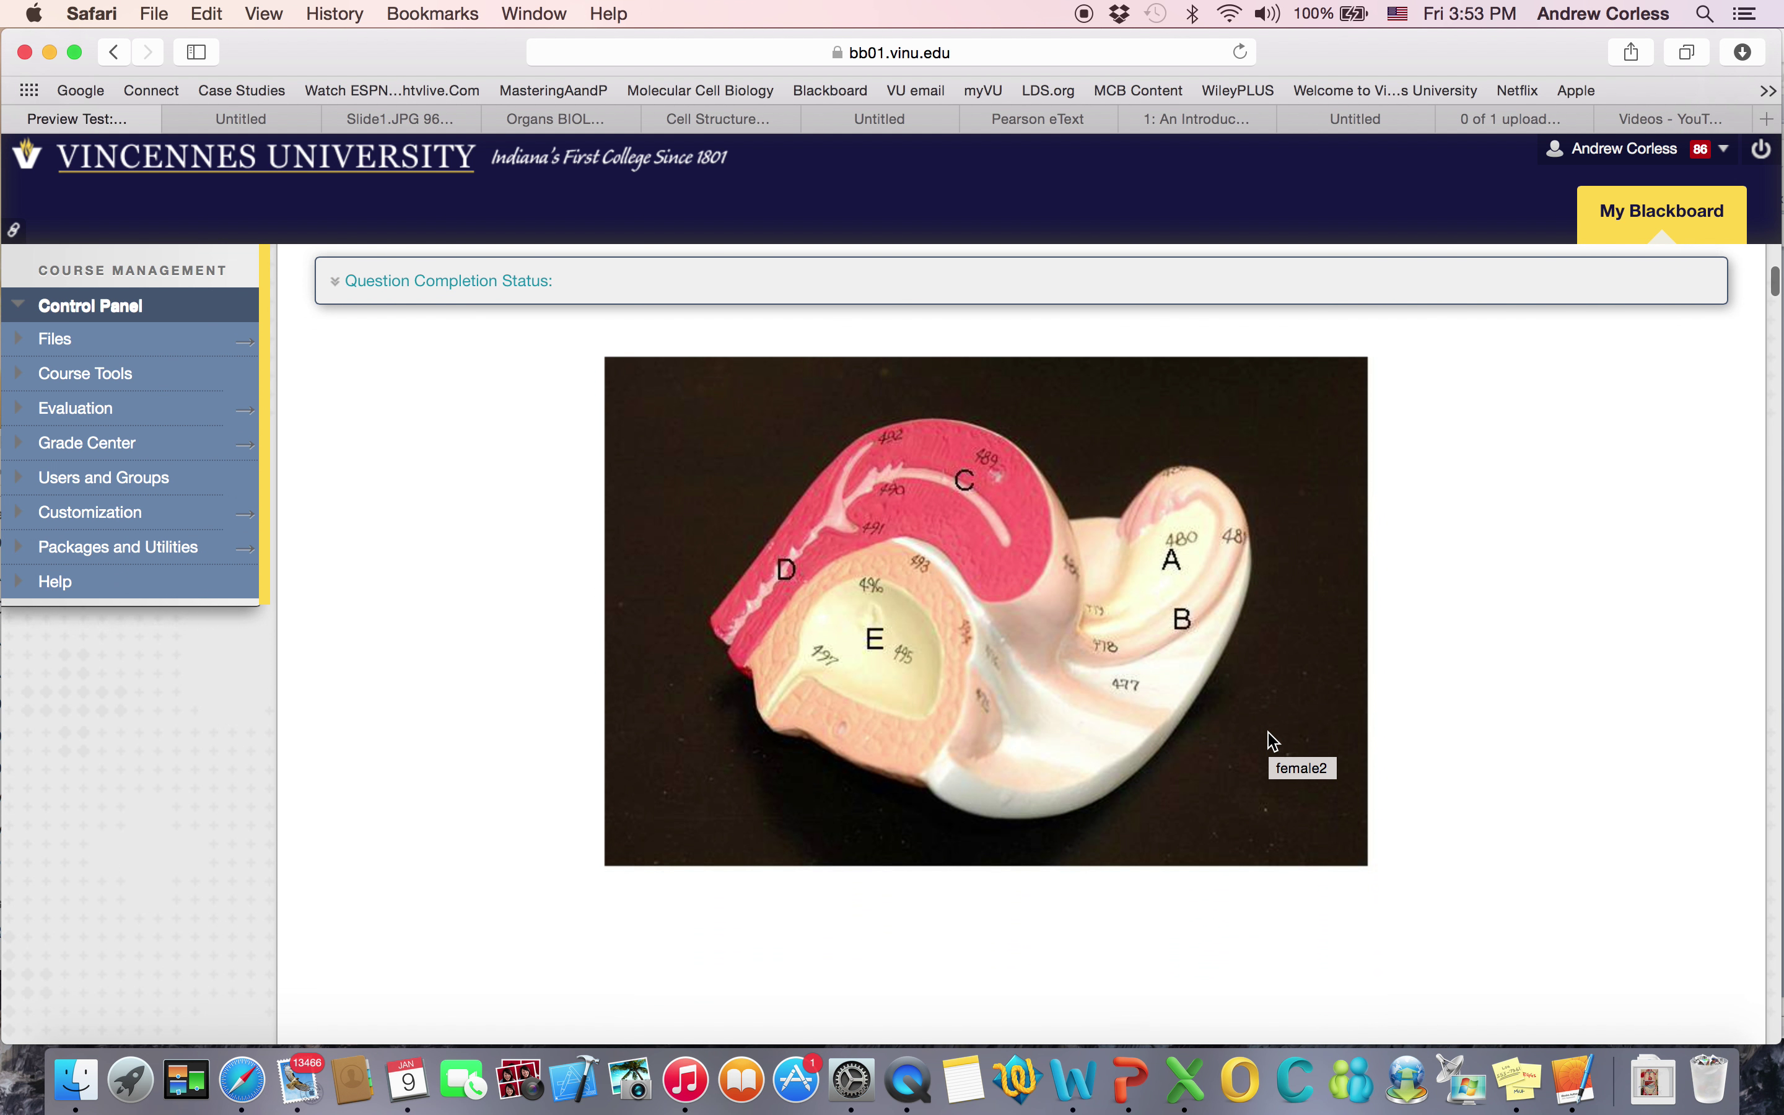
pyautogui.scroll(-1, 1273, 741)
pyautogui.scroll(3, 1273, 741)
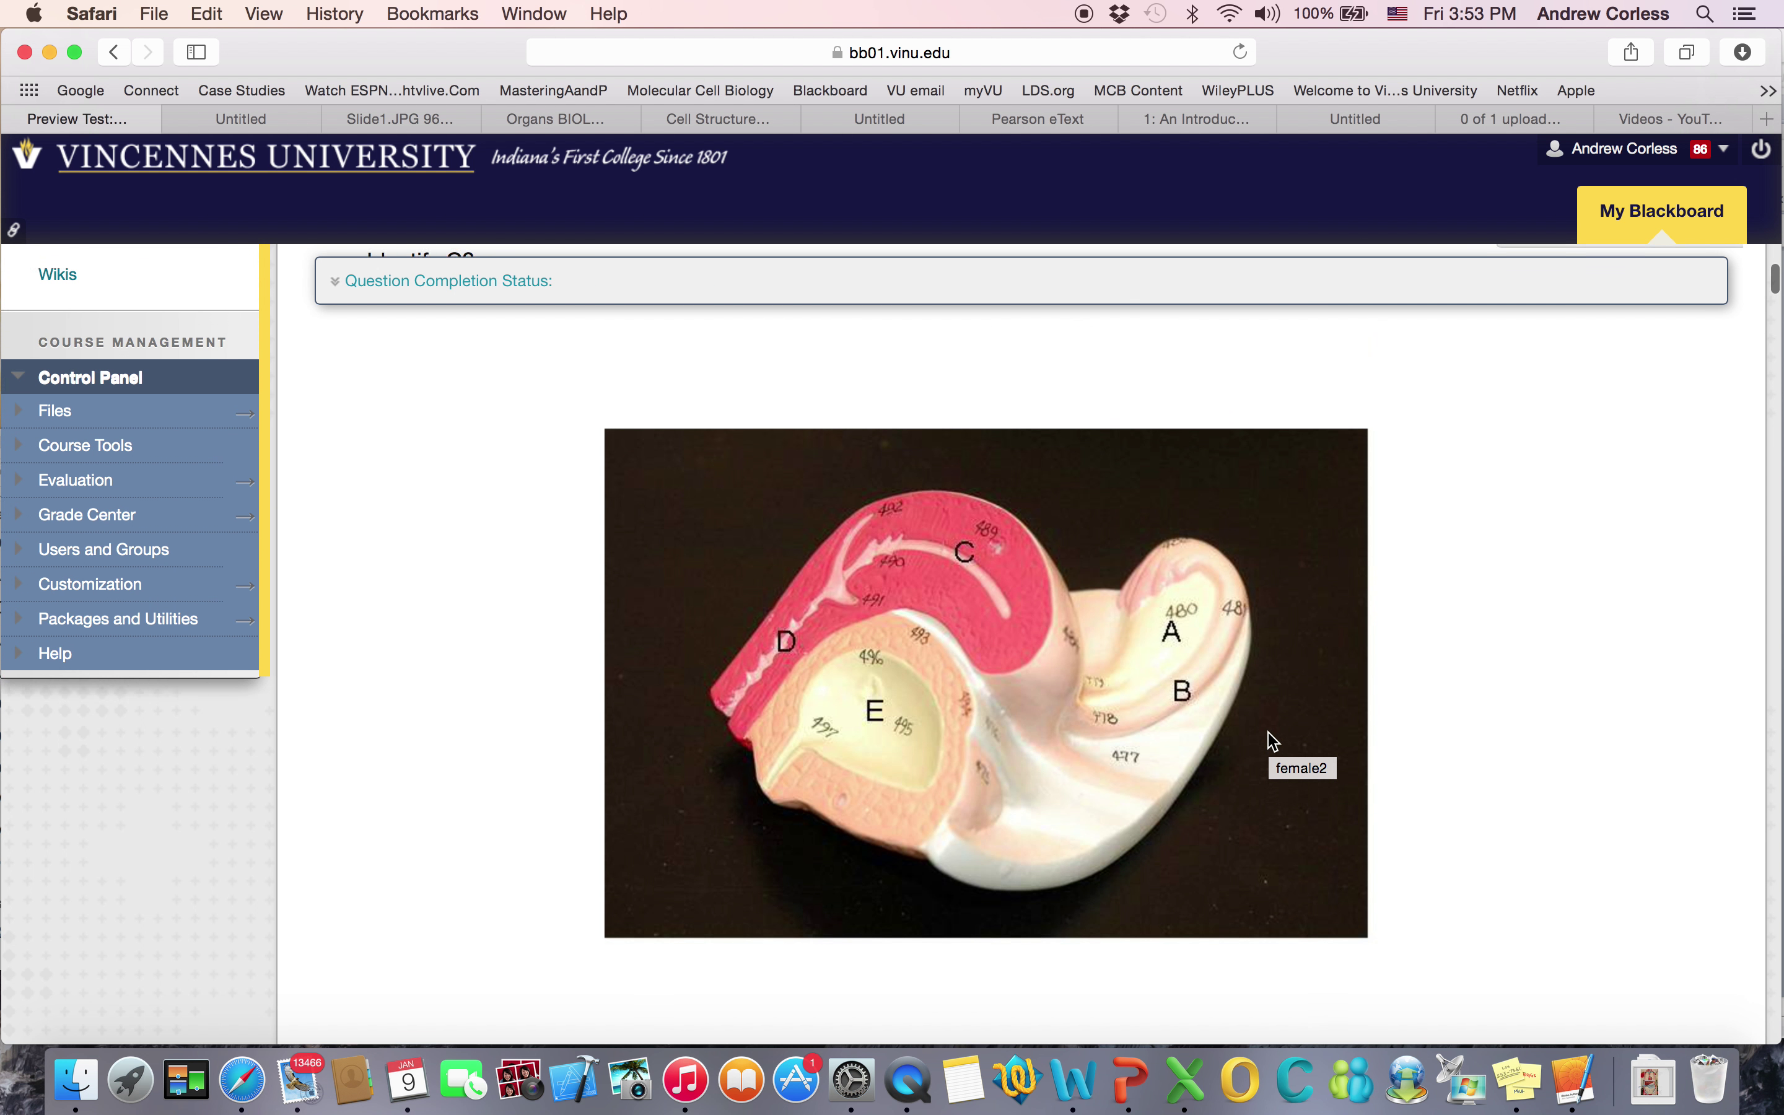
pyautogui.scroll(3, 1273, 741)
pyautogui.scroll(-3, 1273, 741)
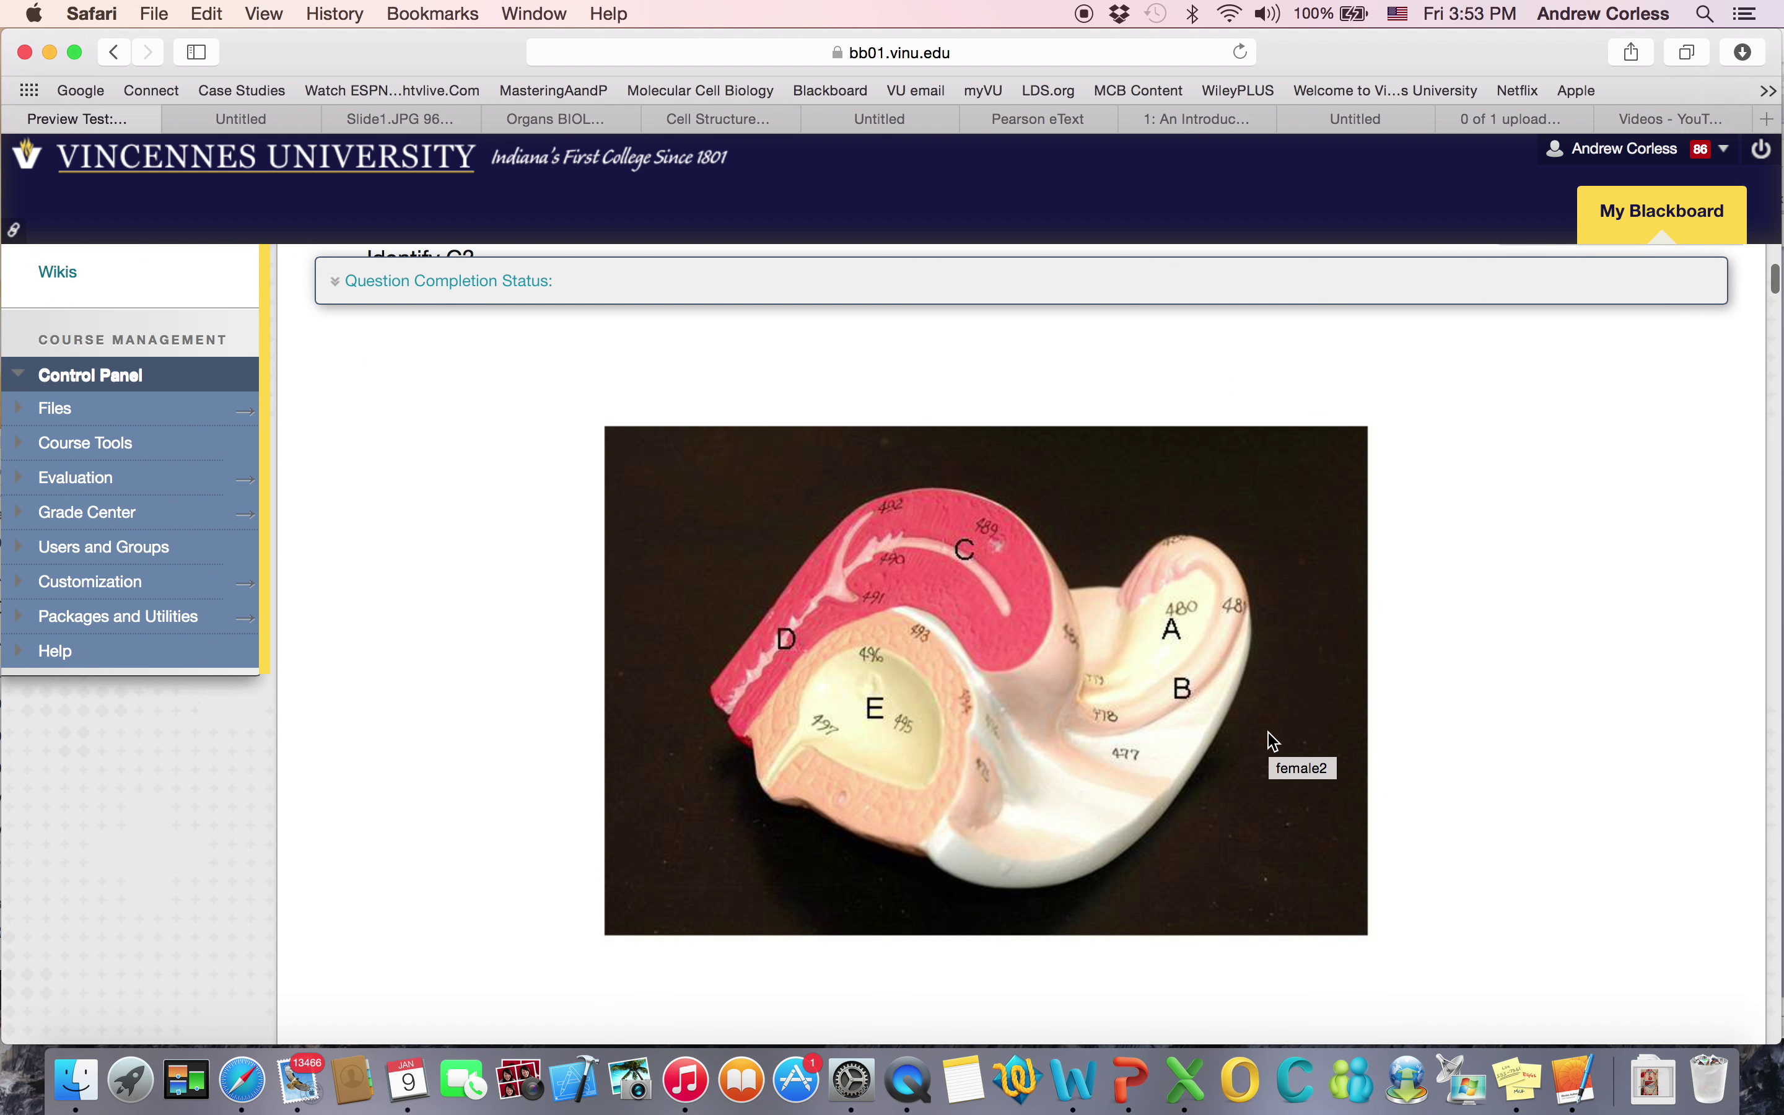
pyautogui.scroll(-6, 1273, 741)
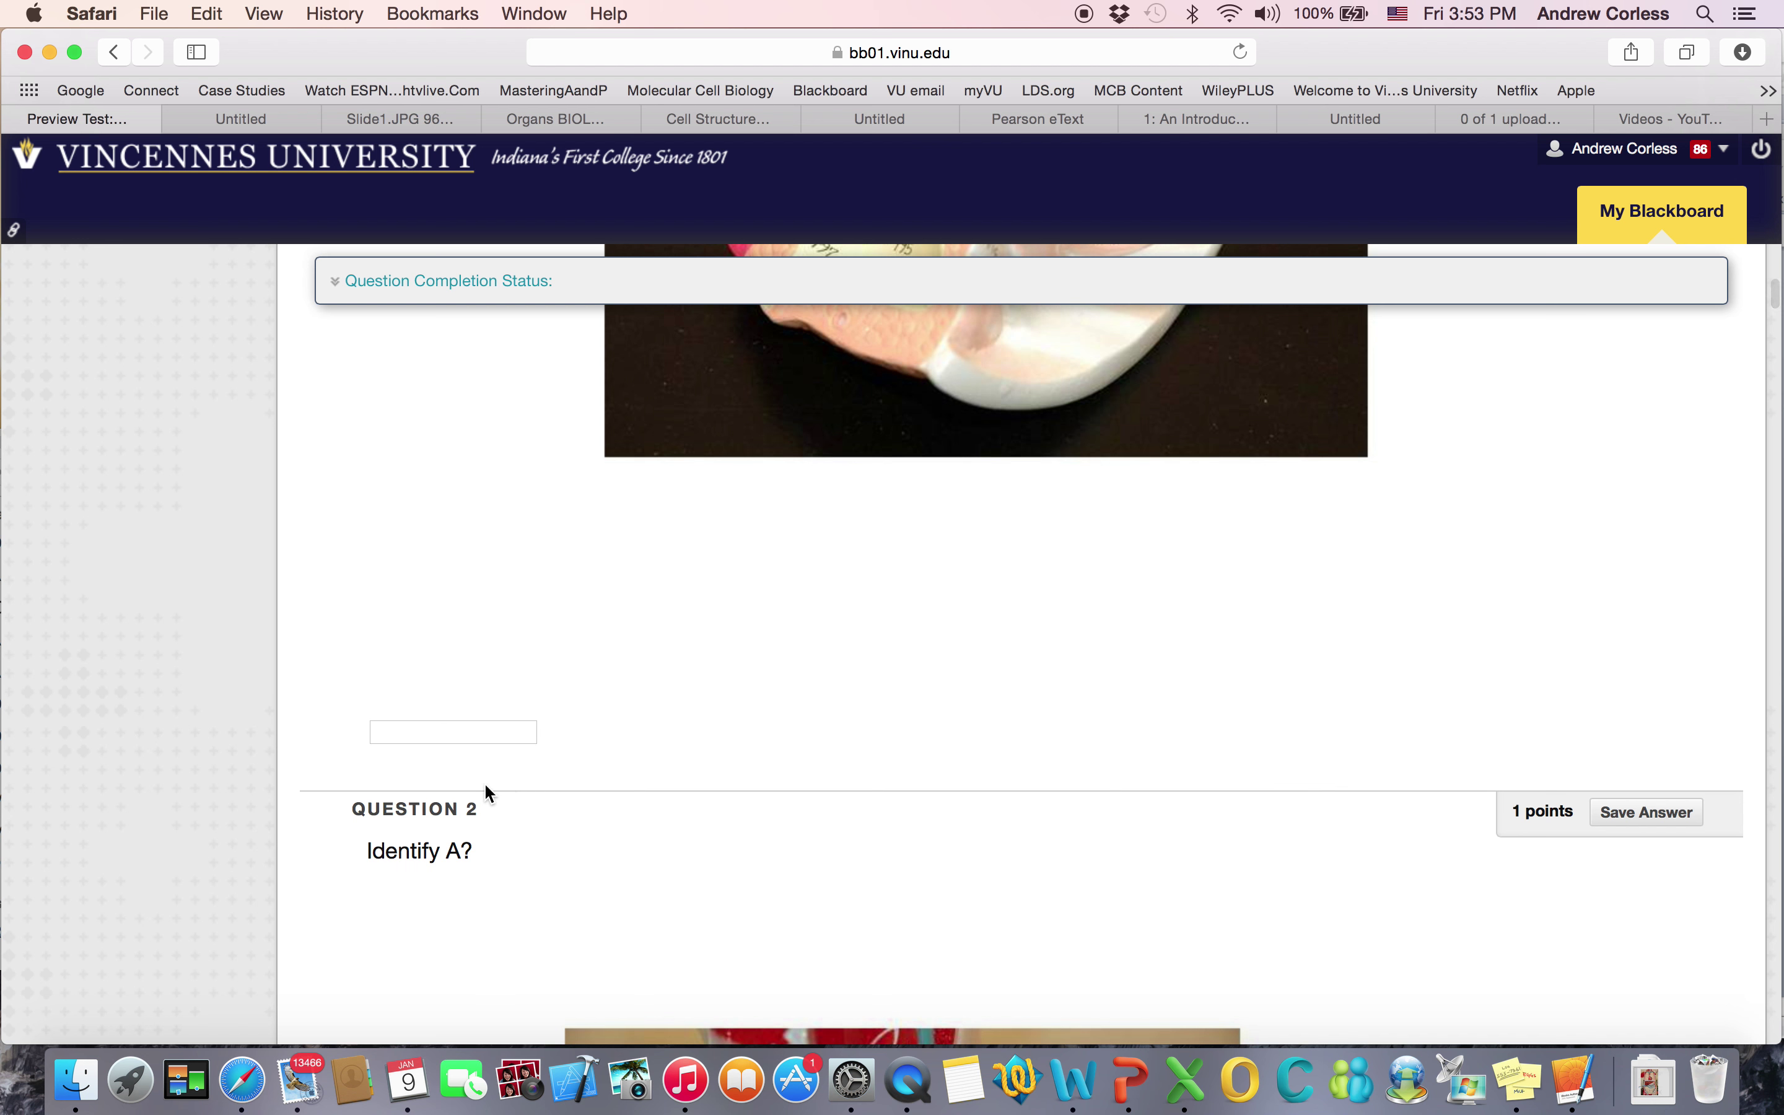
pyautogui.click(454, 731)
pyautogui.write('u')
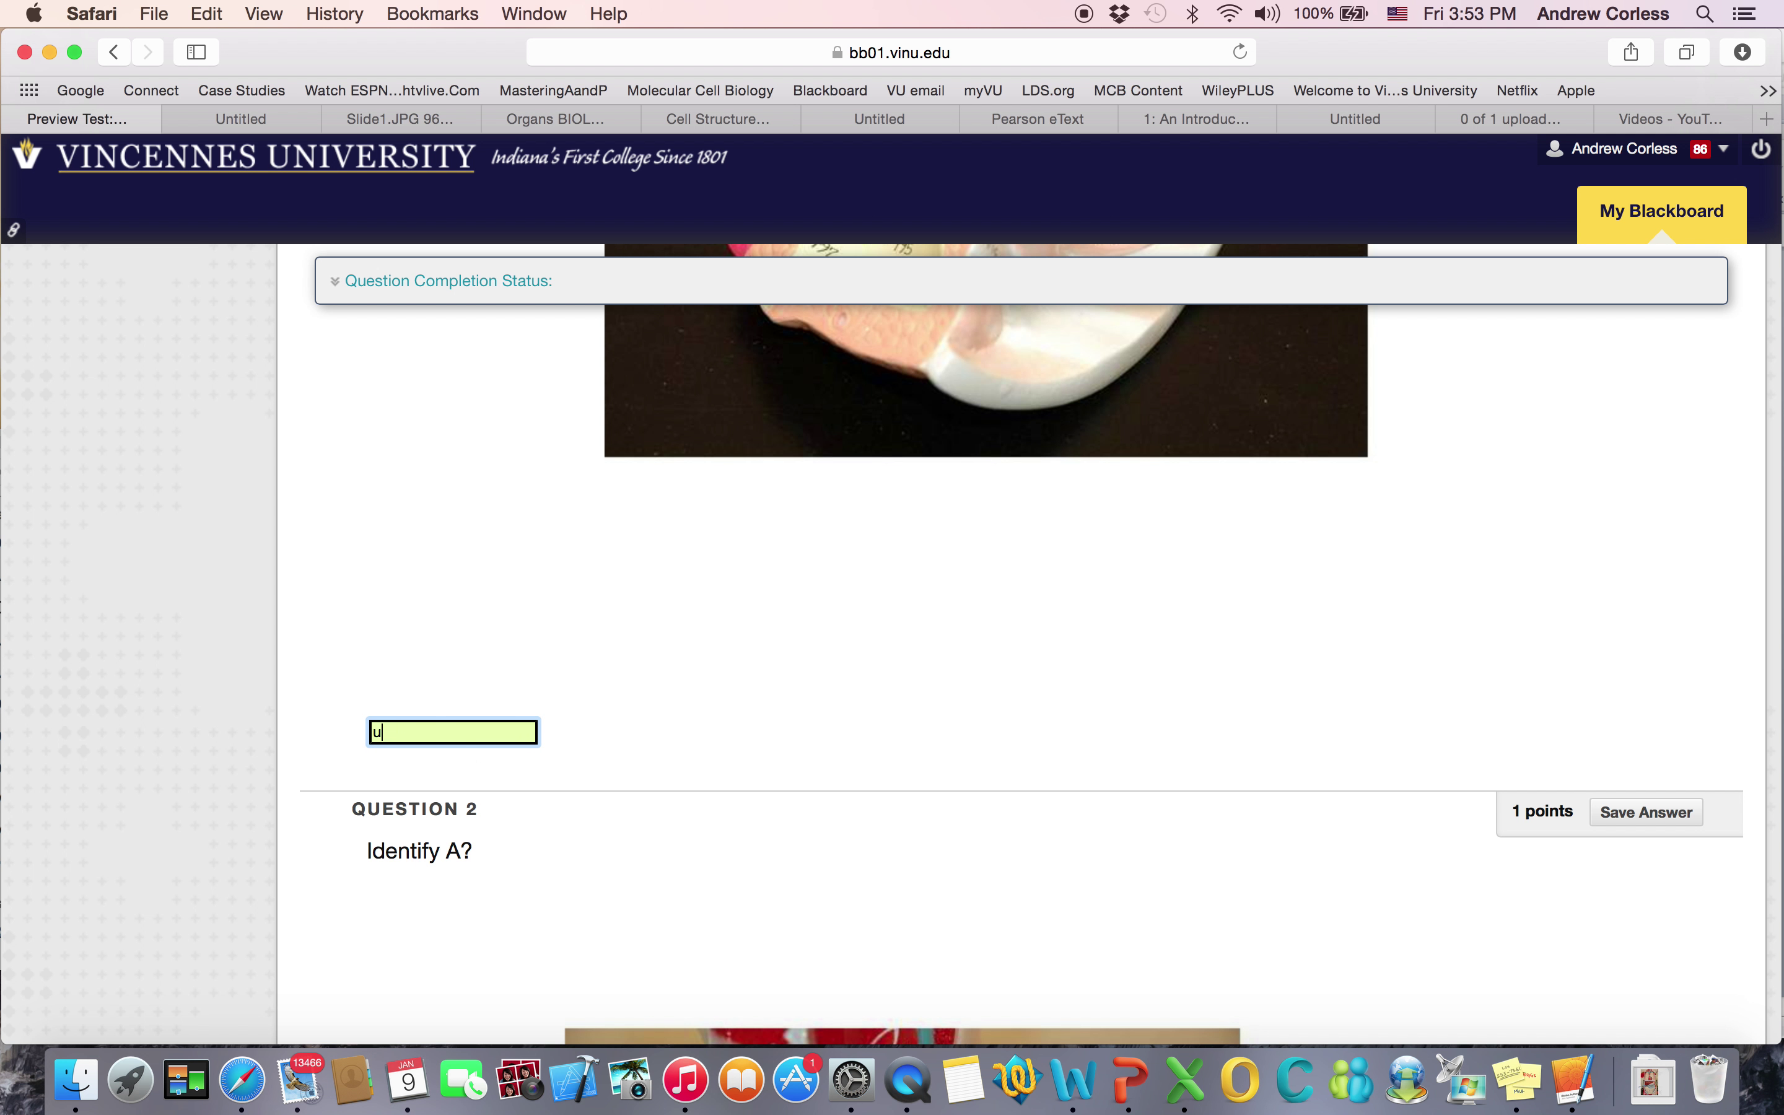
pyautogui.write('terus')
pyautogui.scroll(-10, 1081, 747)
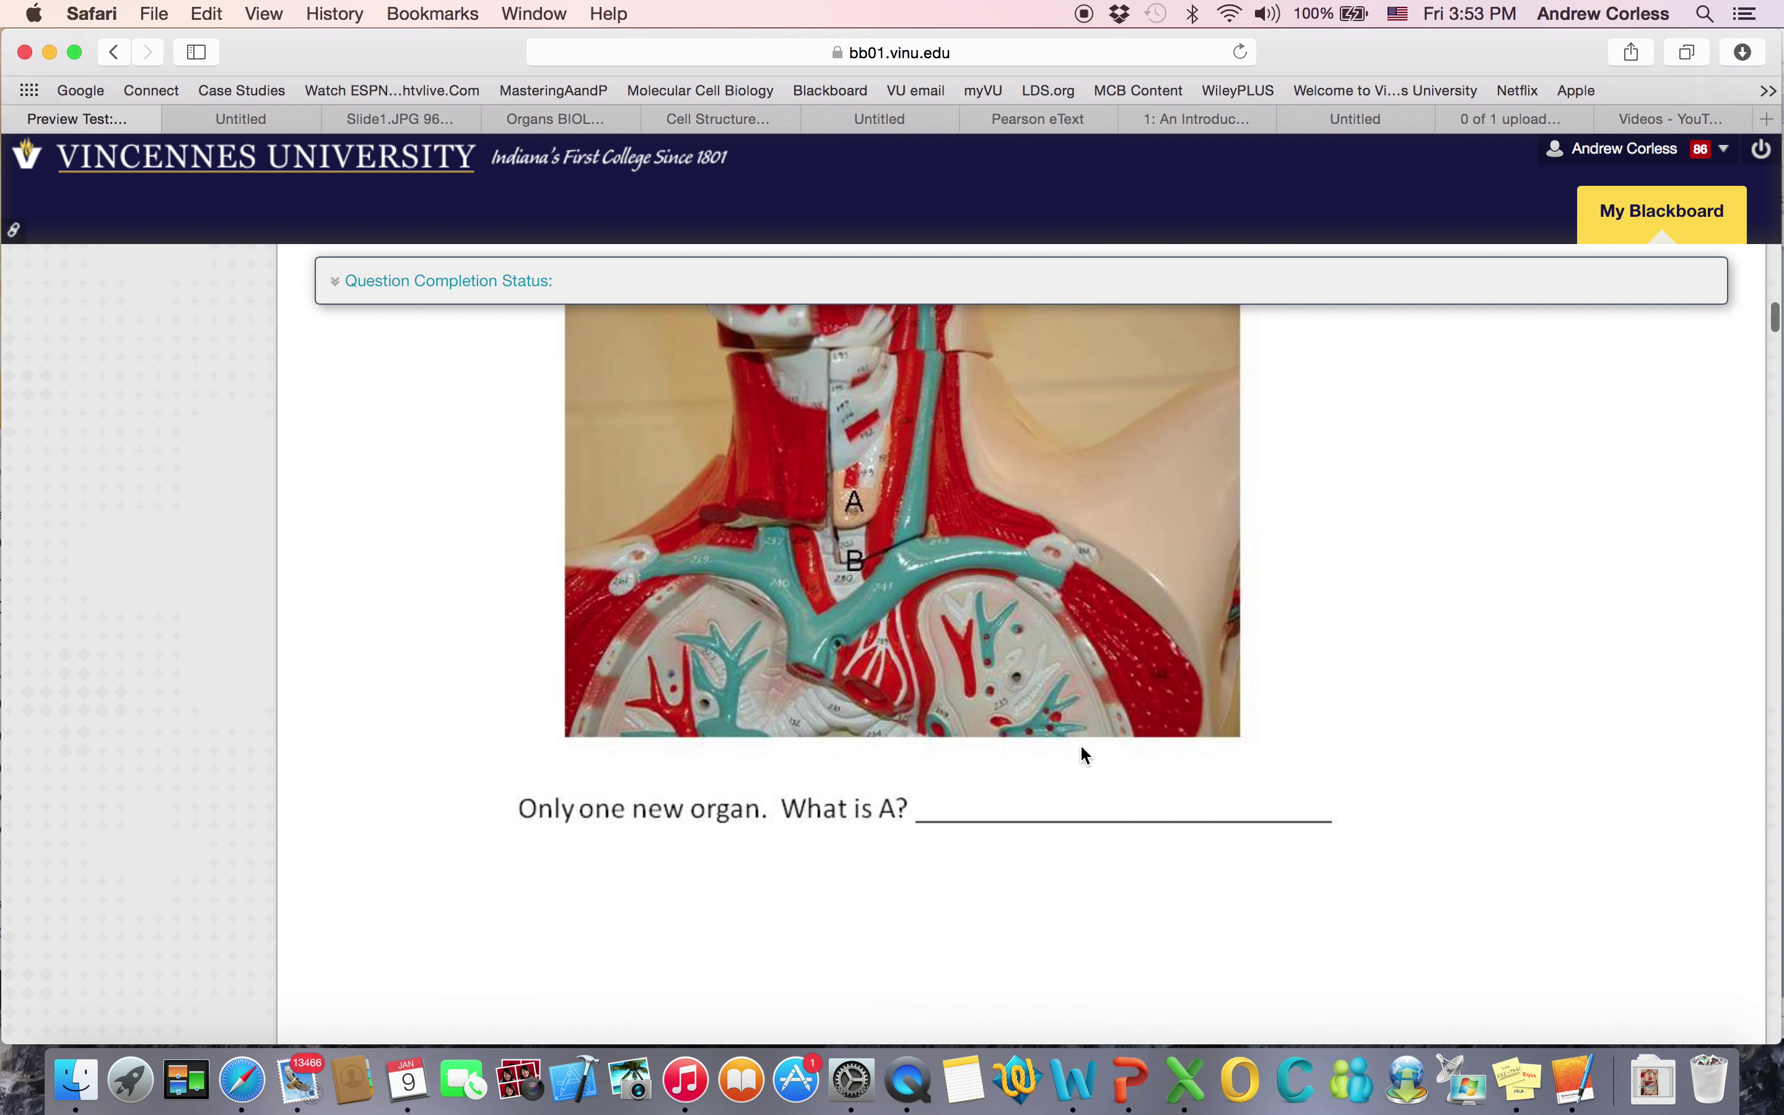
pyautogui.scroll(15, 1080, 743)
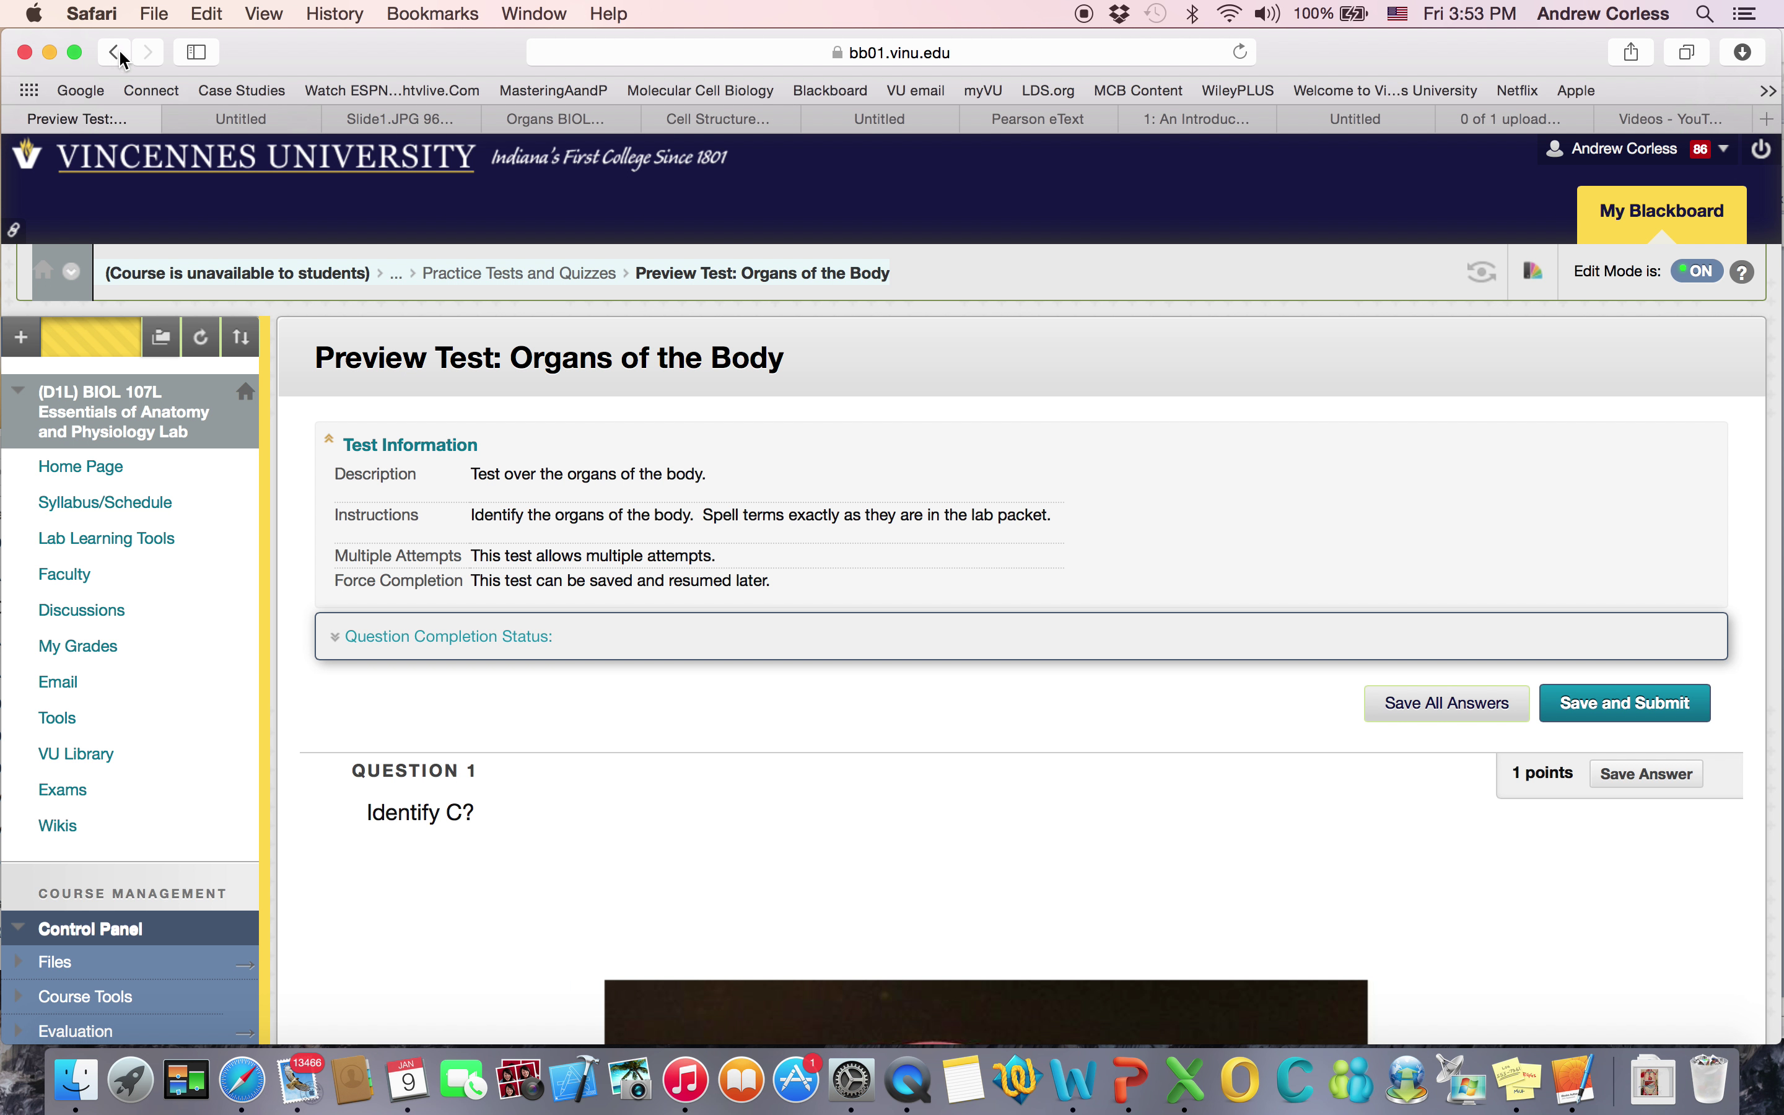
# Step: Leave the unsubmitted practice test for Lab Learning Tools, dismissing the saved-answers alert
pyautogui.click(120, 540)
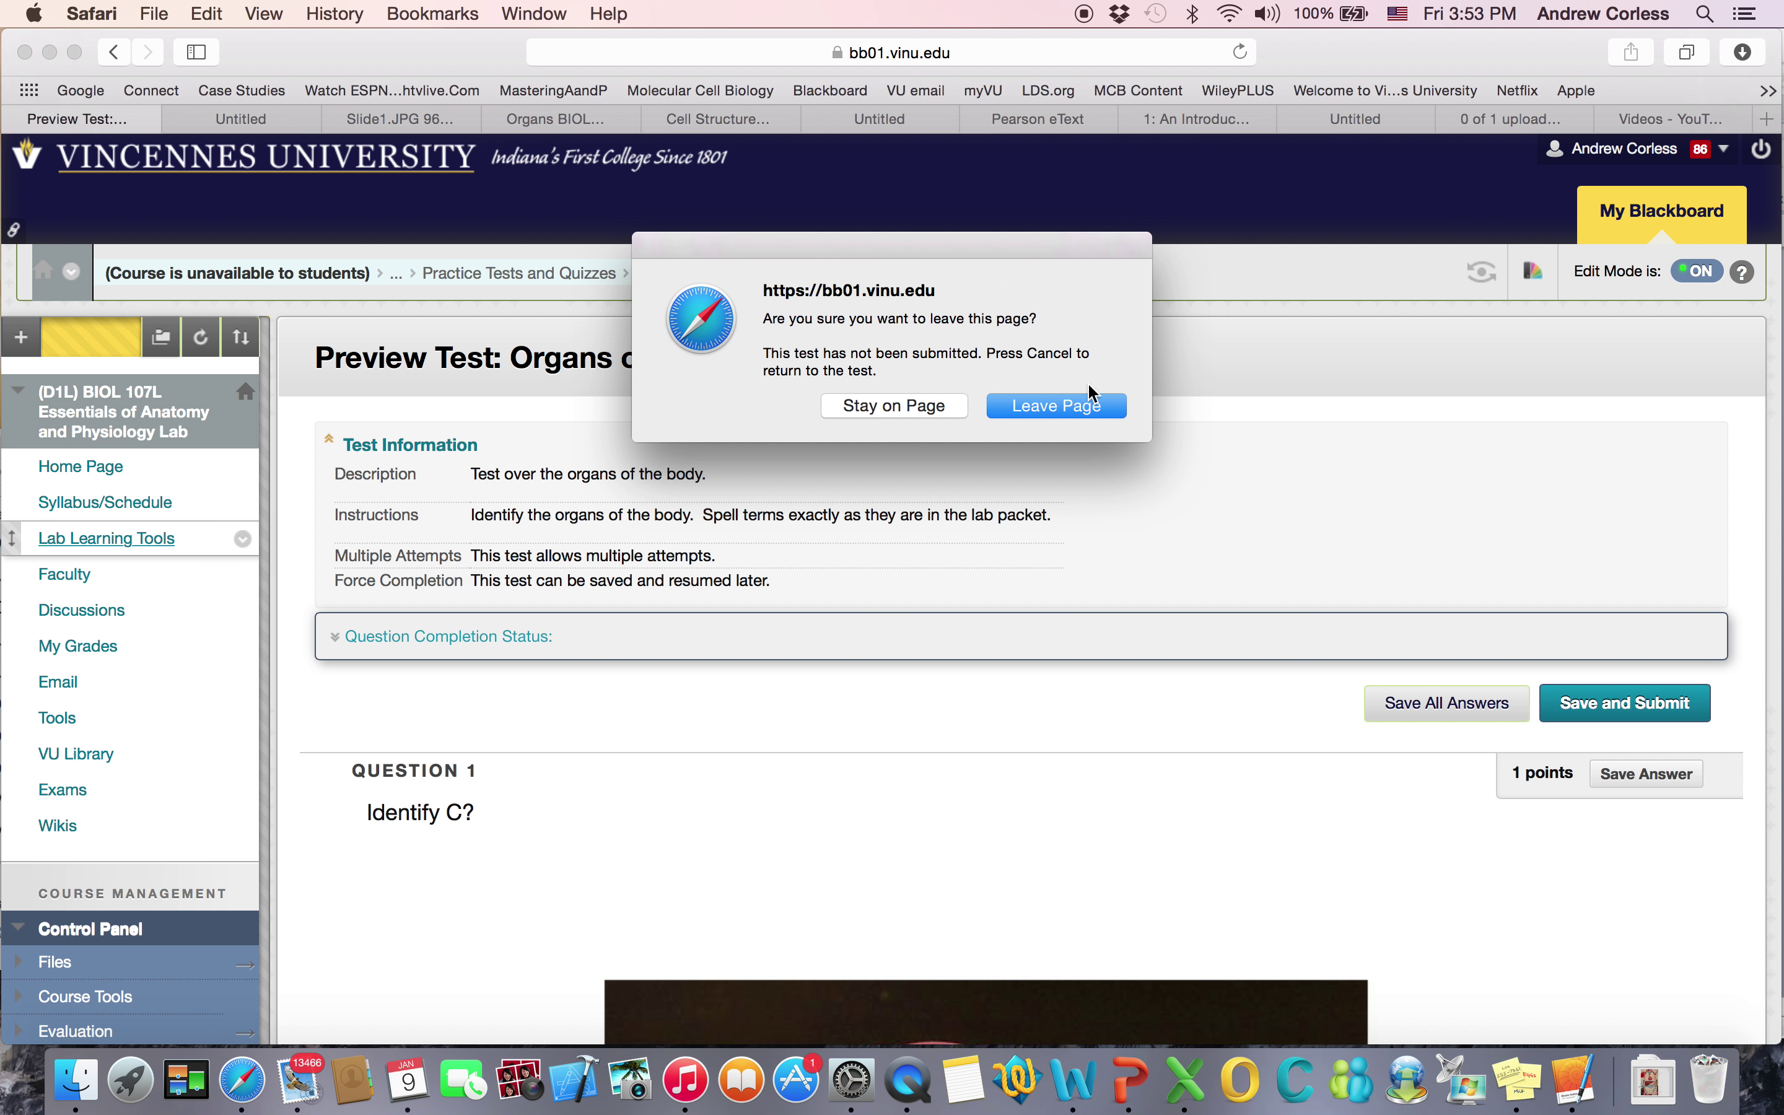
pyautogui.click(1060, 405)
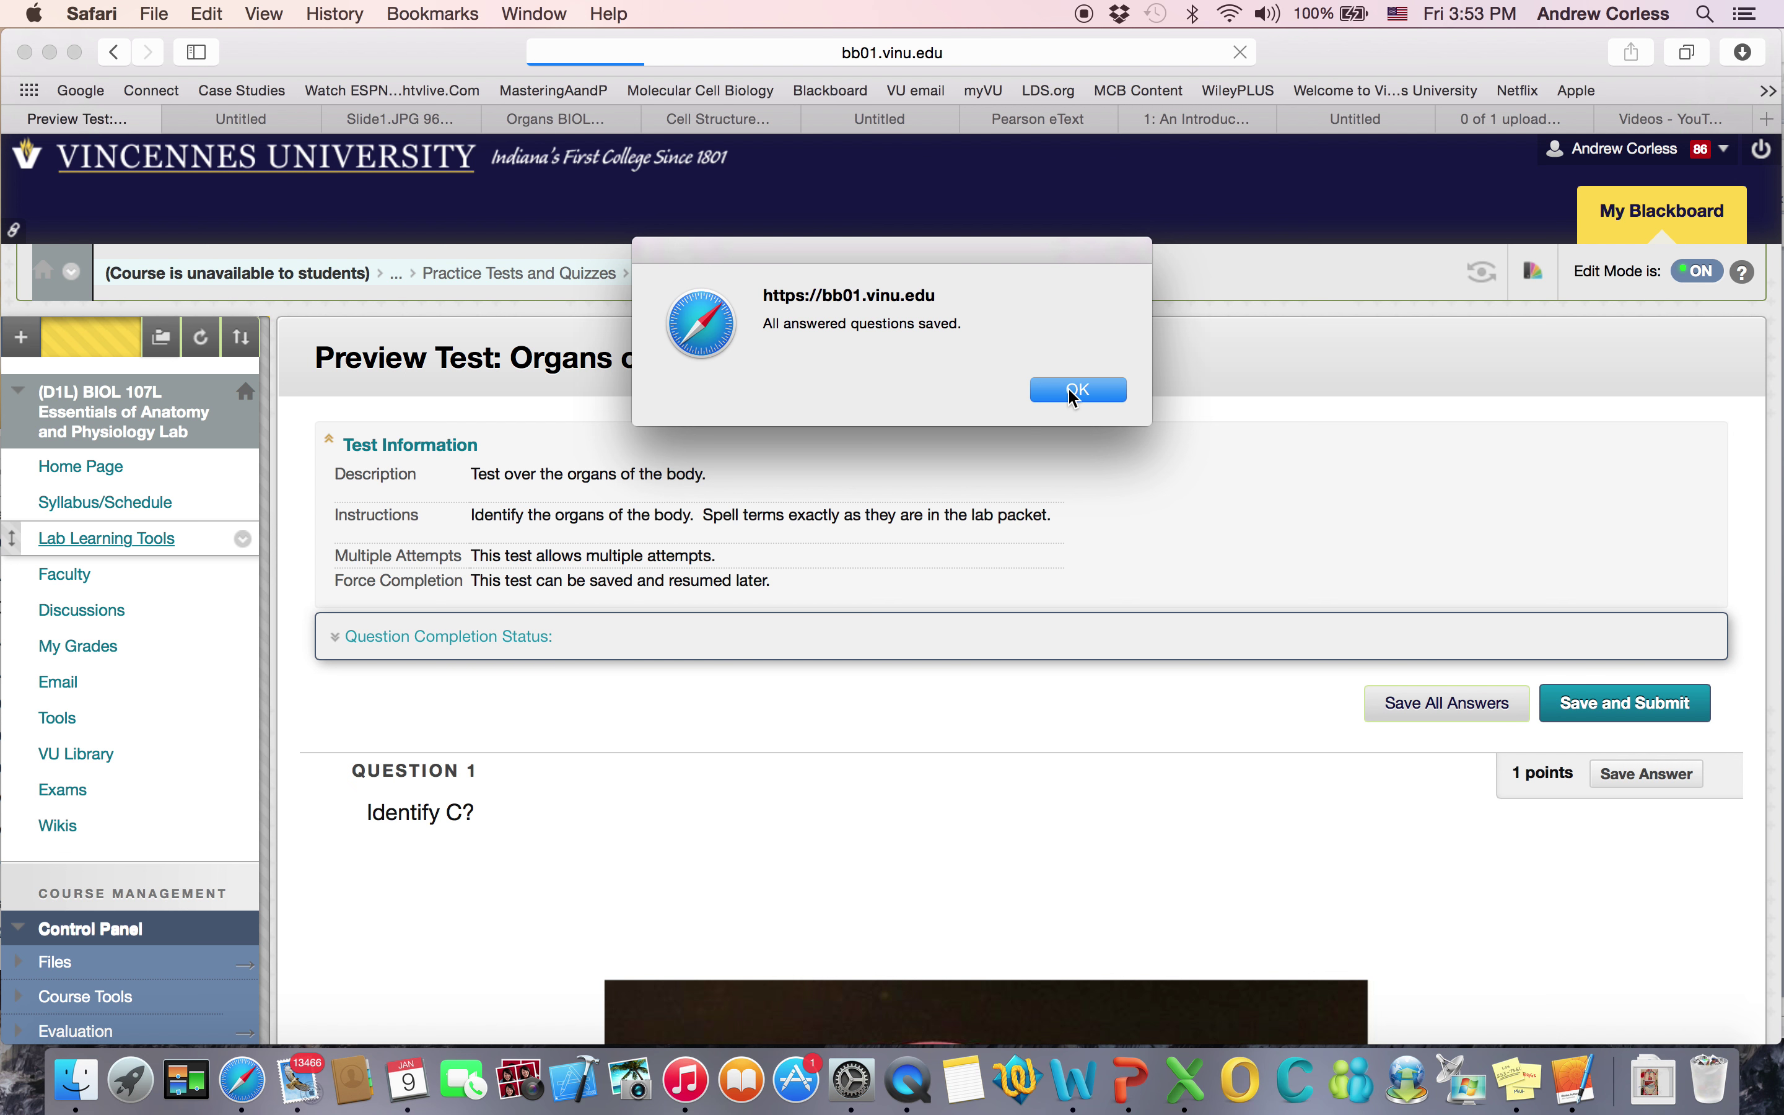
pyautogui.click(1068, 388)
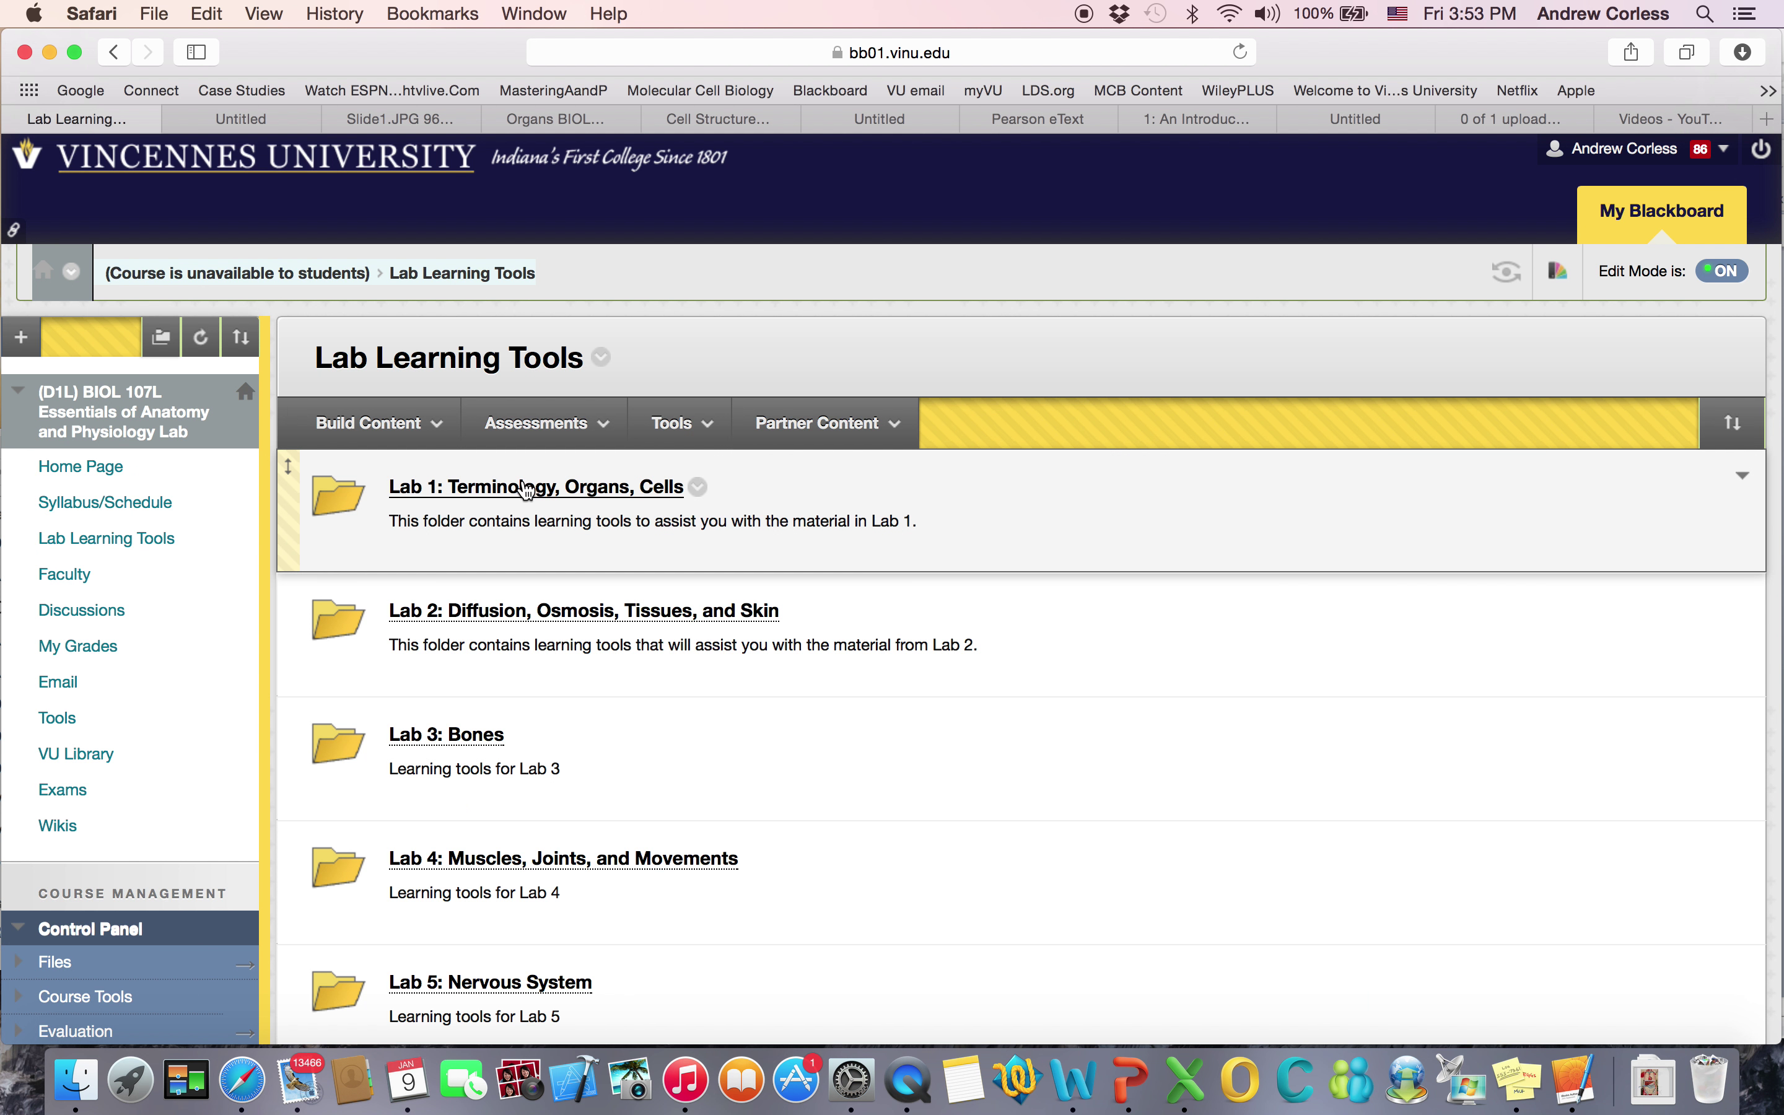
# Step: Open Lab 1's 5-point Picture upload assignment preview and read through its lab-kit photo instructions
pyautogui.click(524, 484)
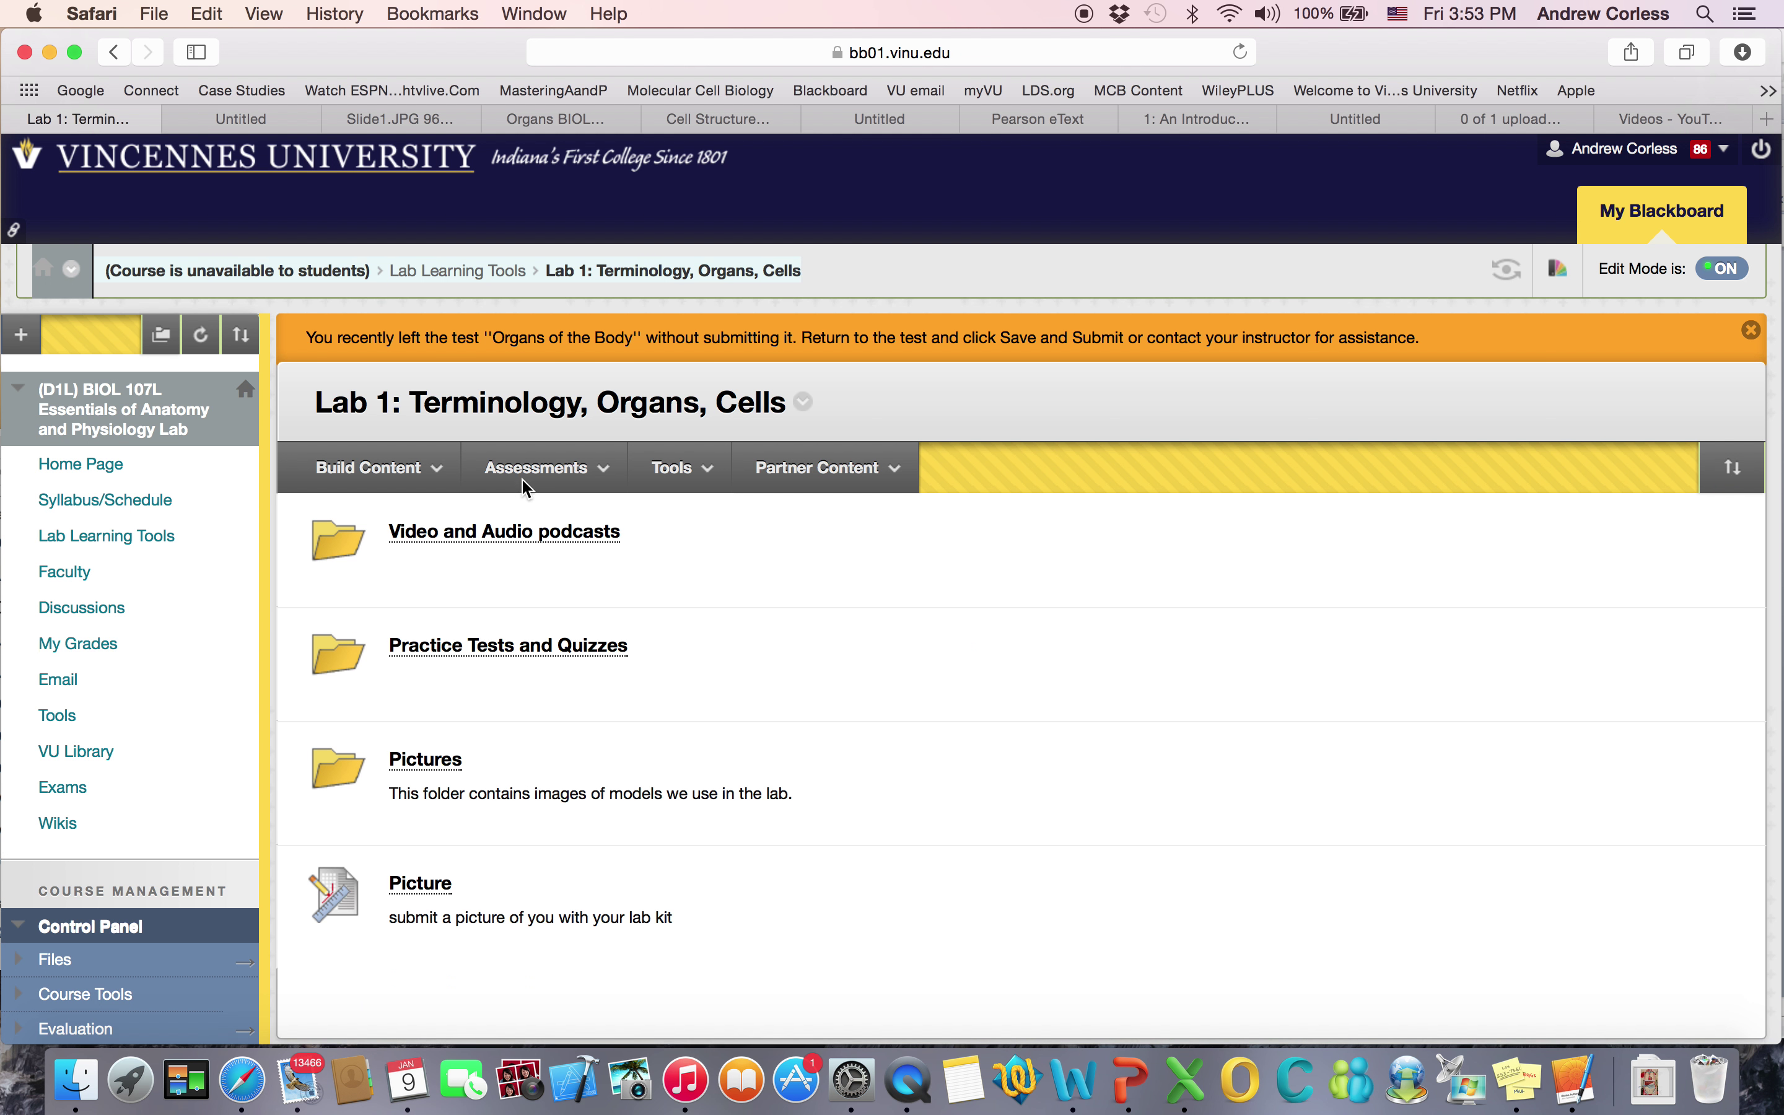
pyautogui.scroll(-5, 527, 489)
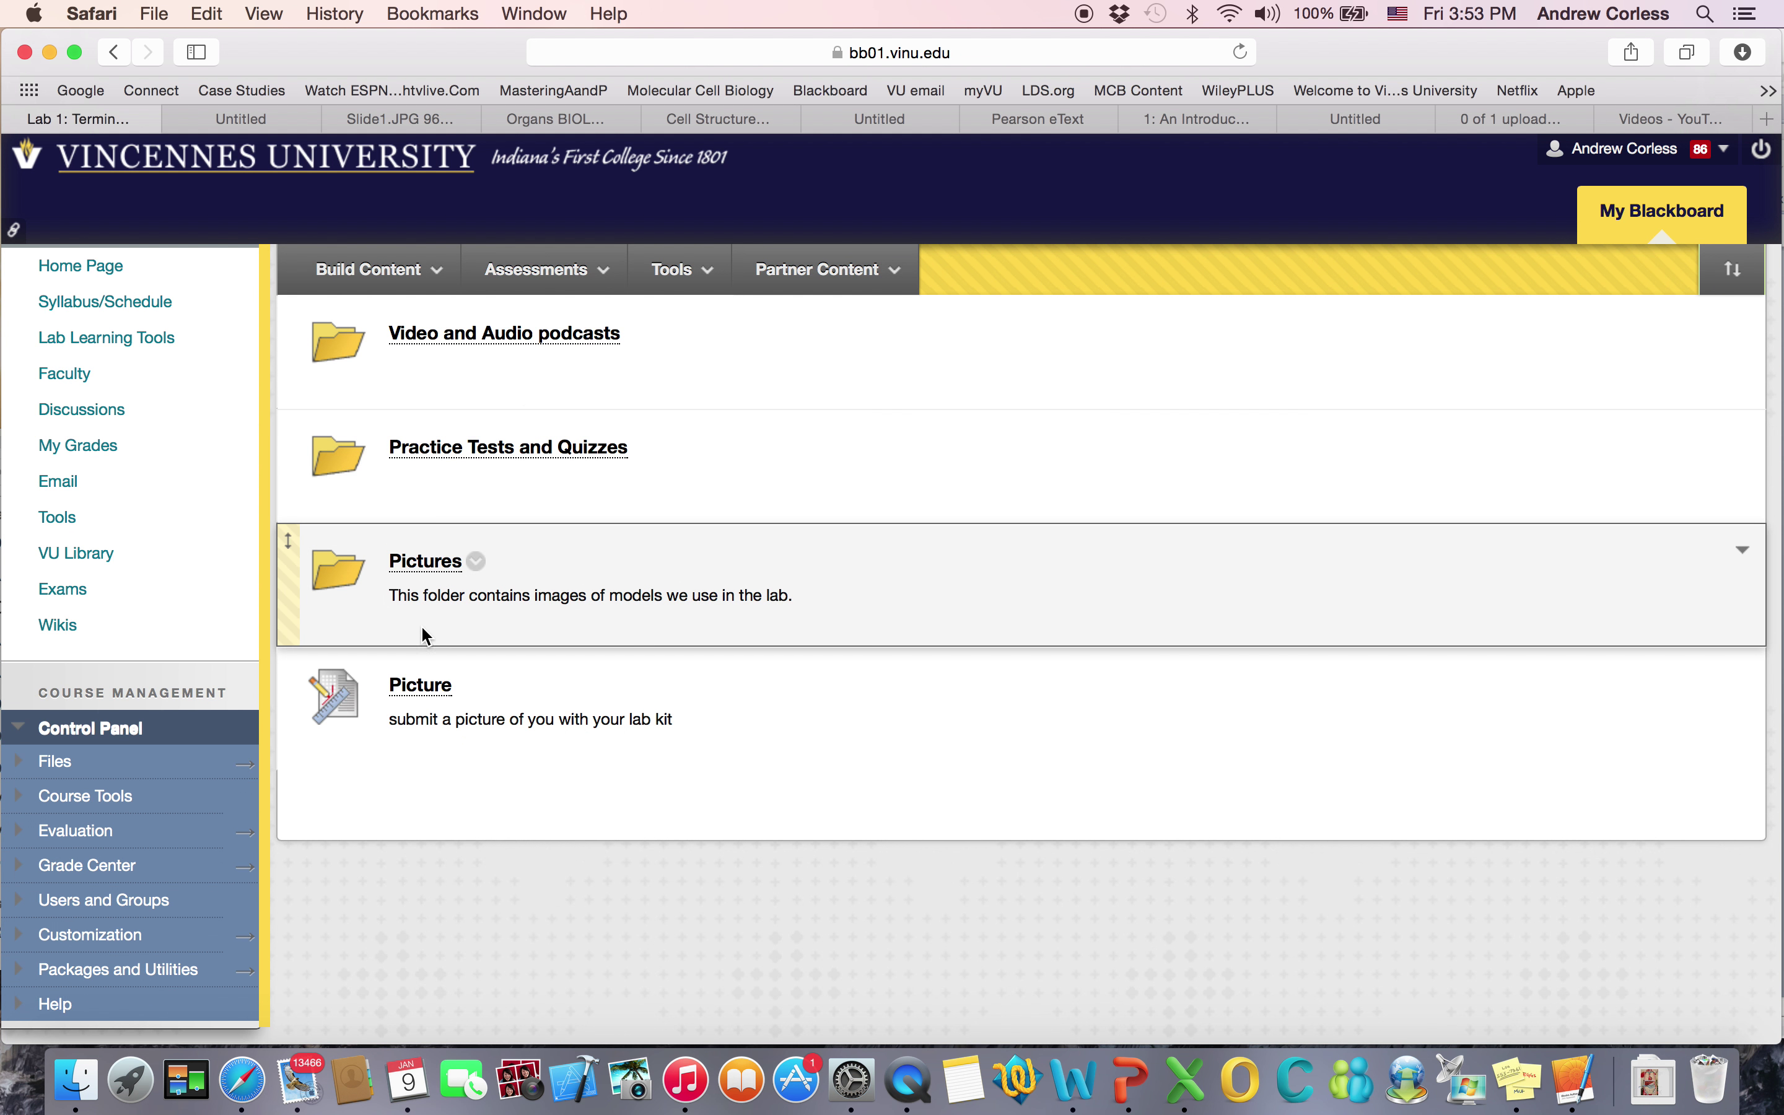
pyautogui.click(427, 686)
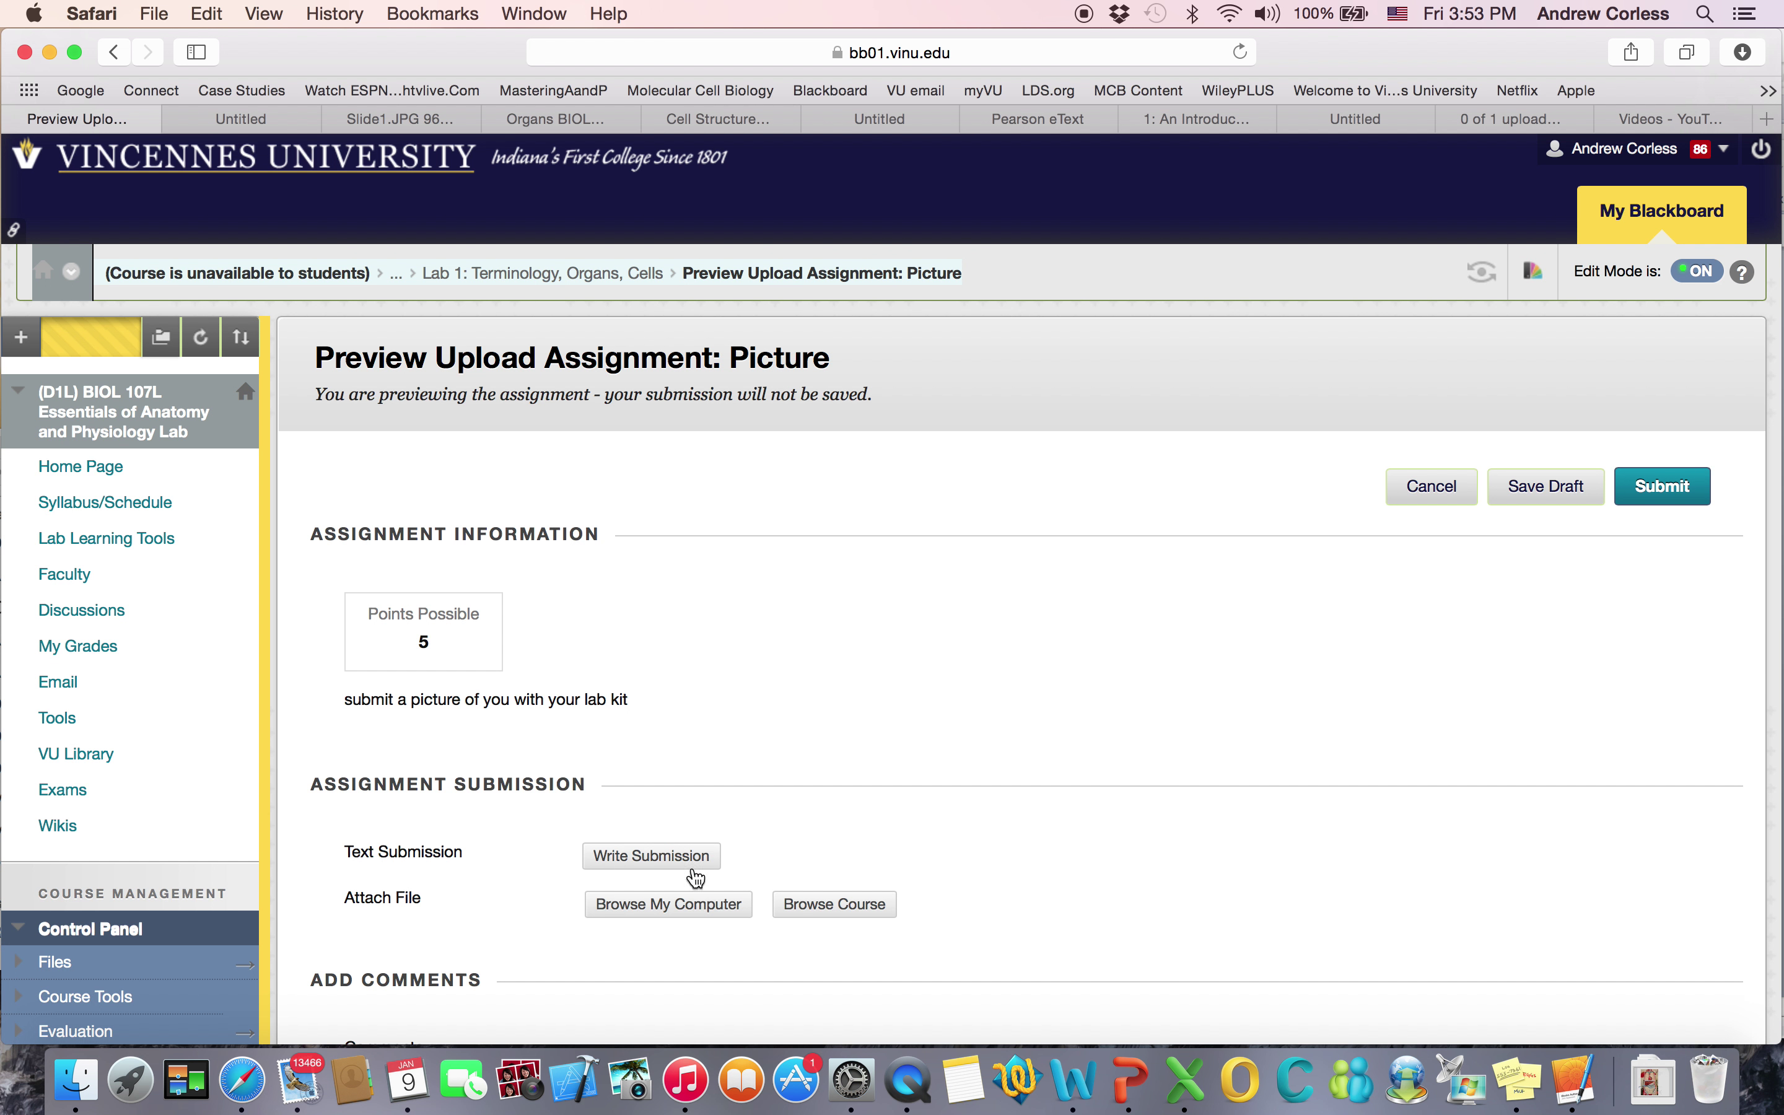
pyautogui.scroll(-4, 732, 795)
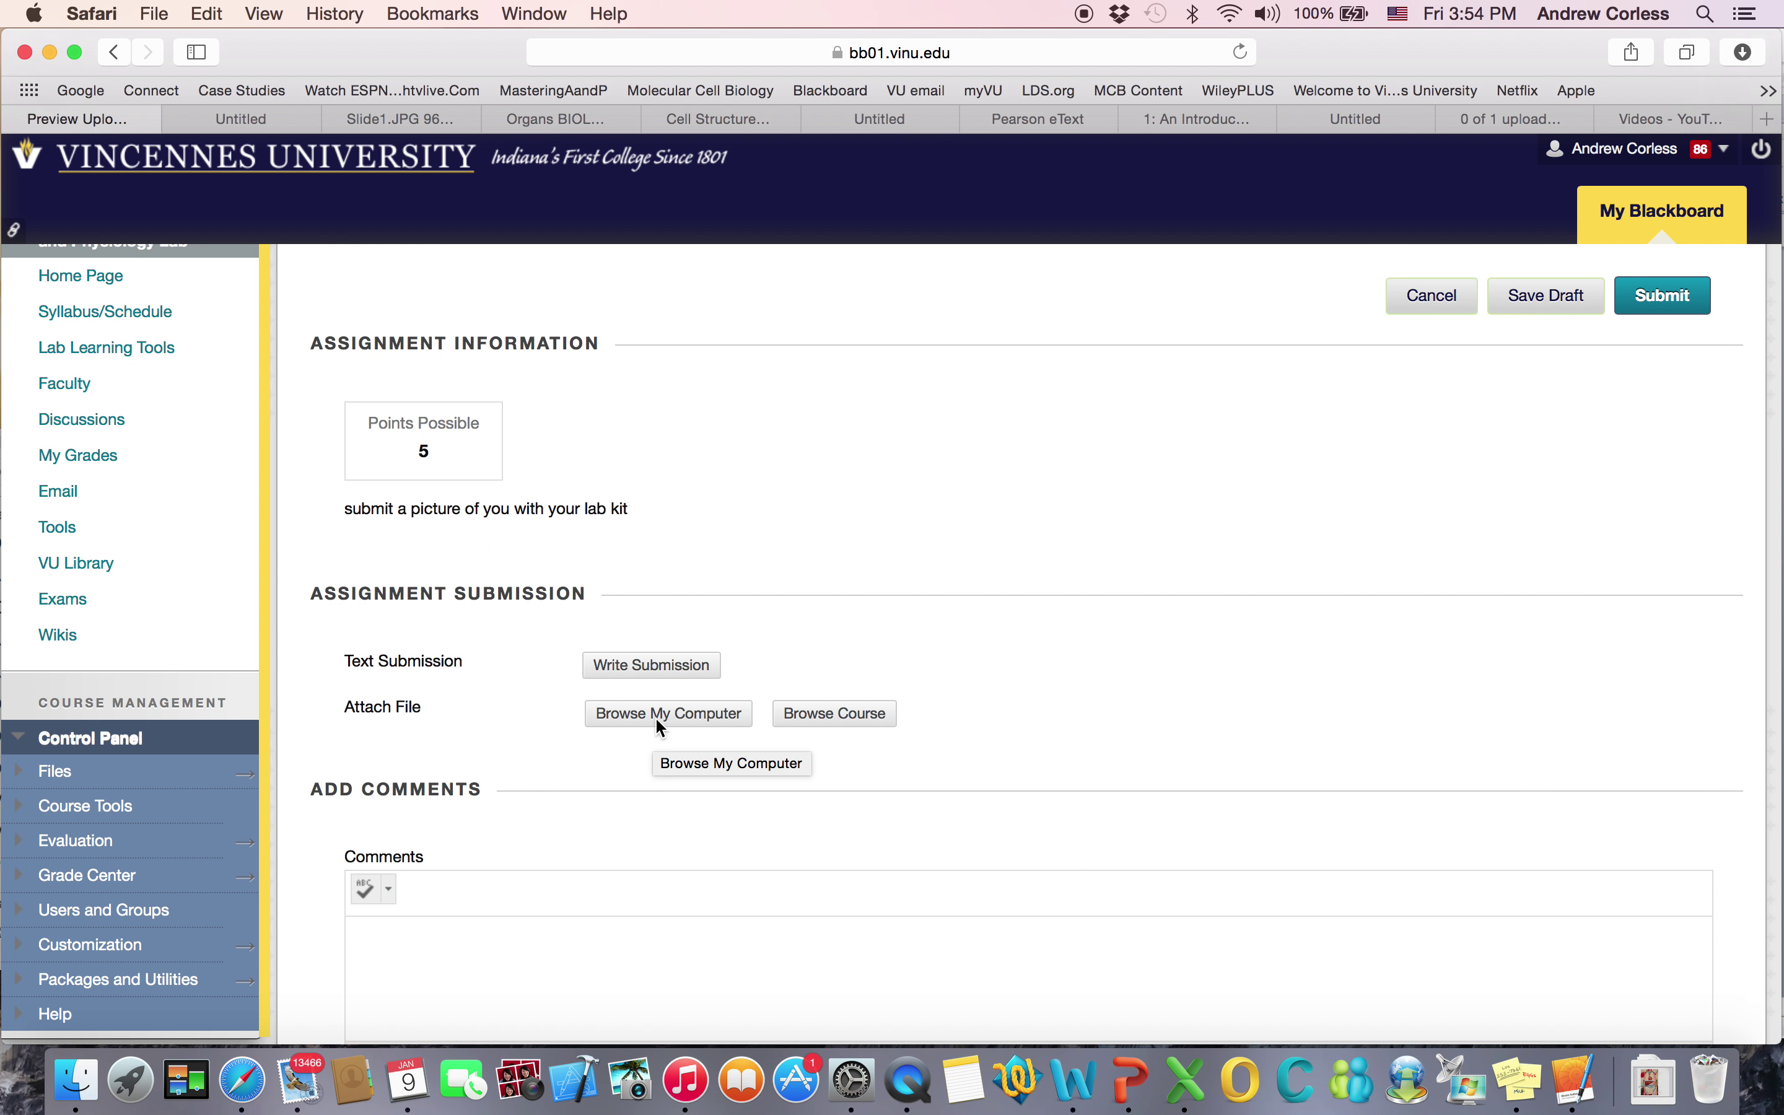
pyautogui.scroll(-5, 579, 803)
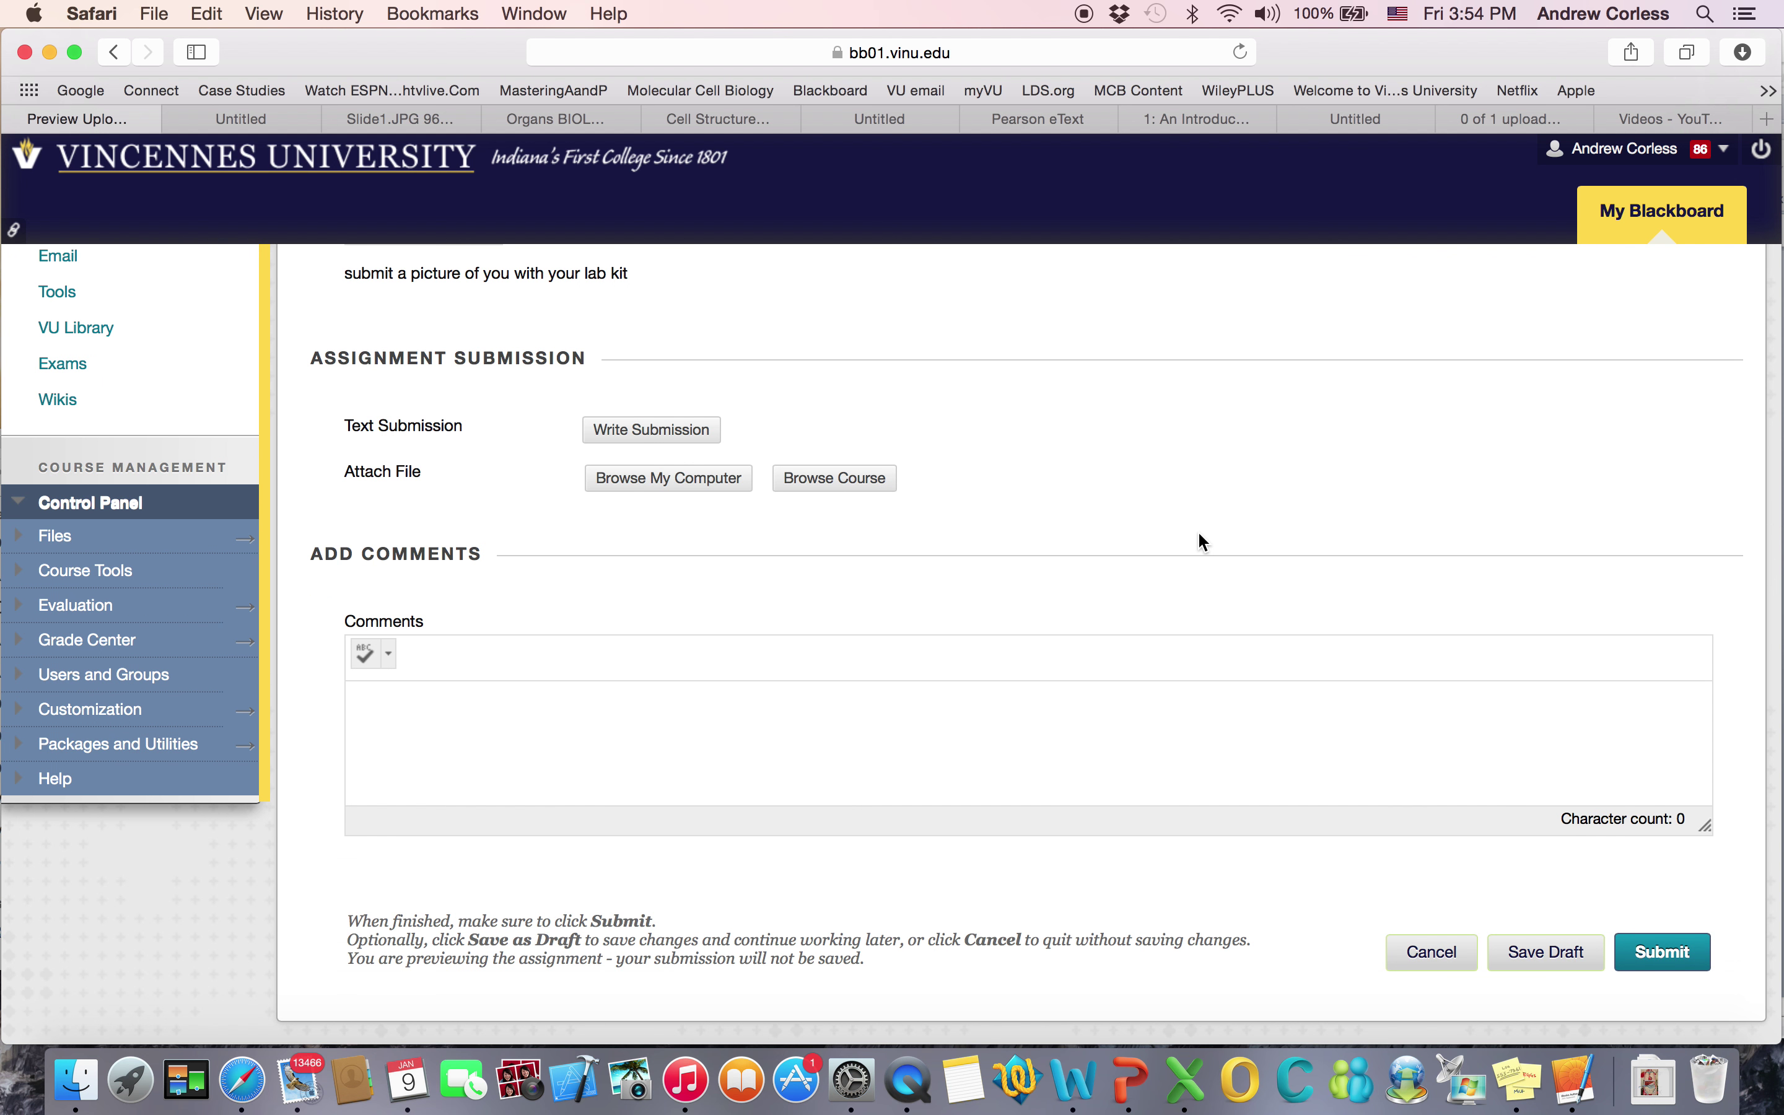
pyautogui.scroll(1, 1199, 538)
pyautogui.scroll(7, 1199, 534)
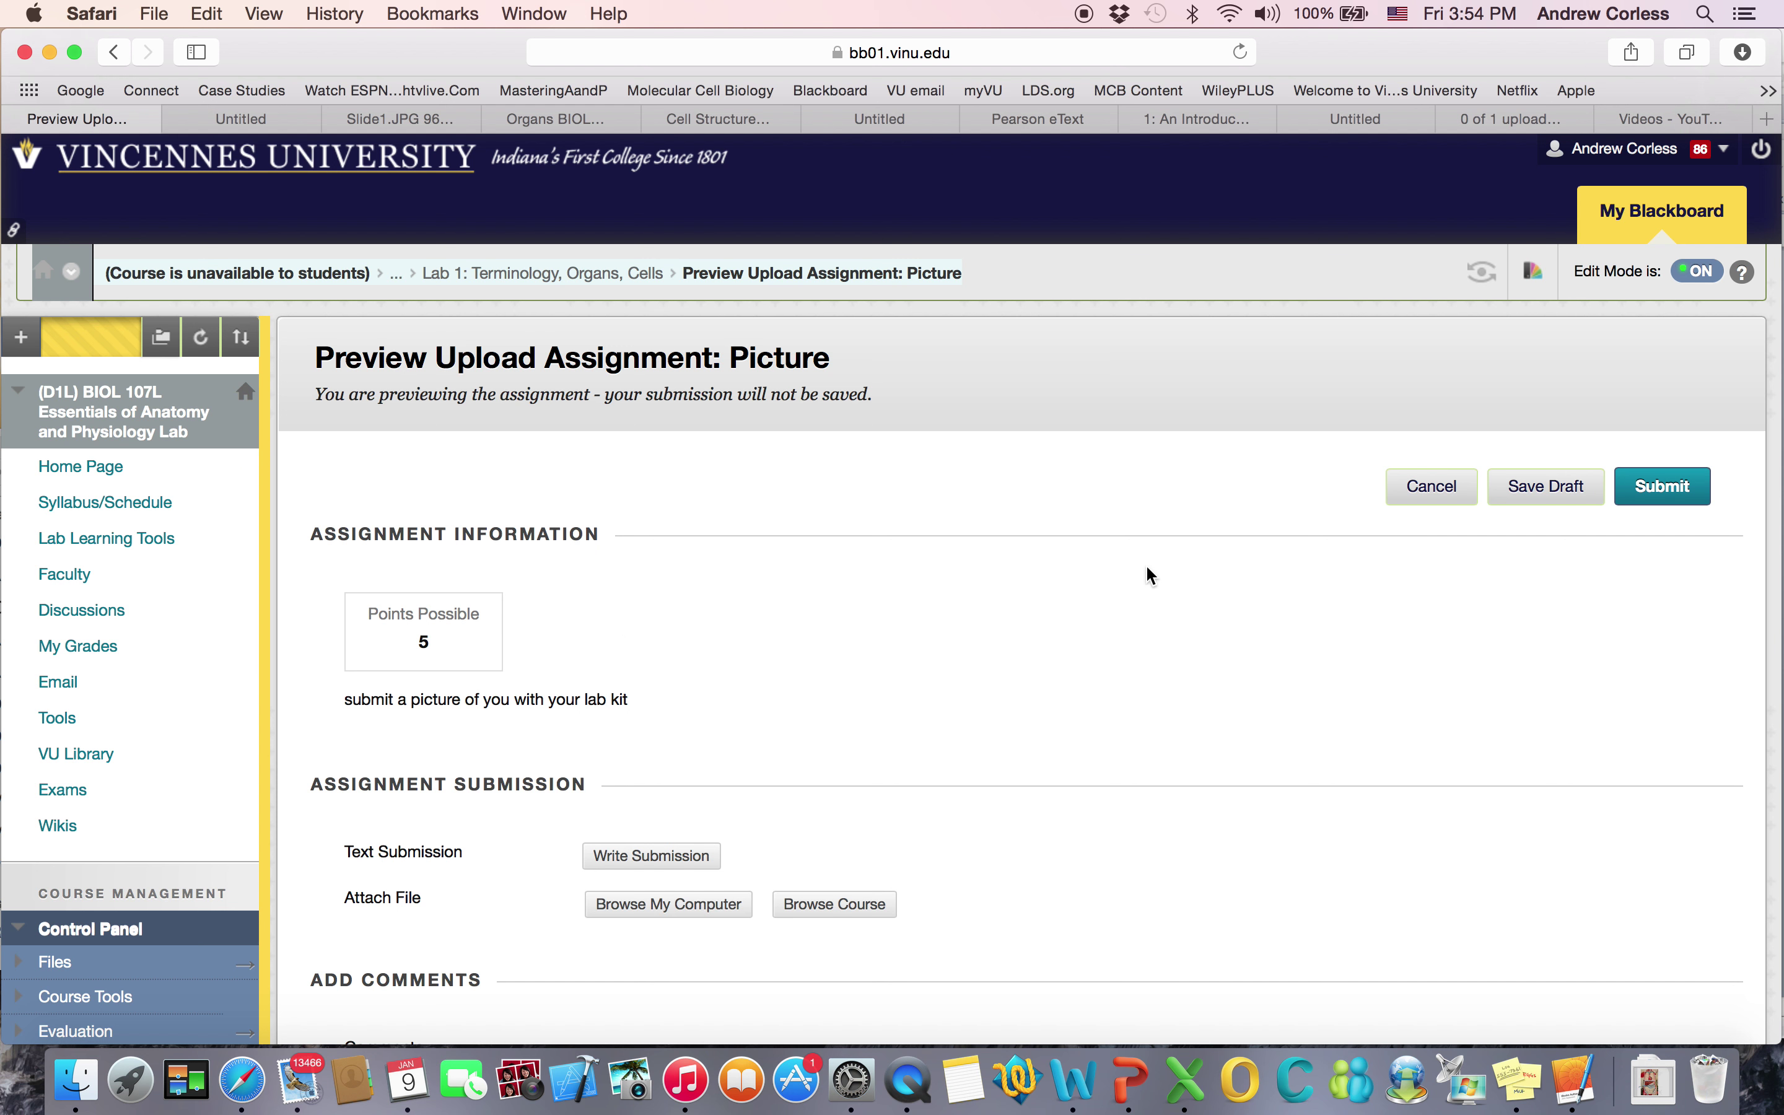
pyautogui.click(1074, 1080)
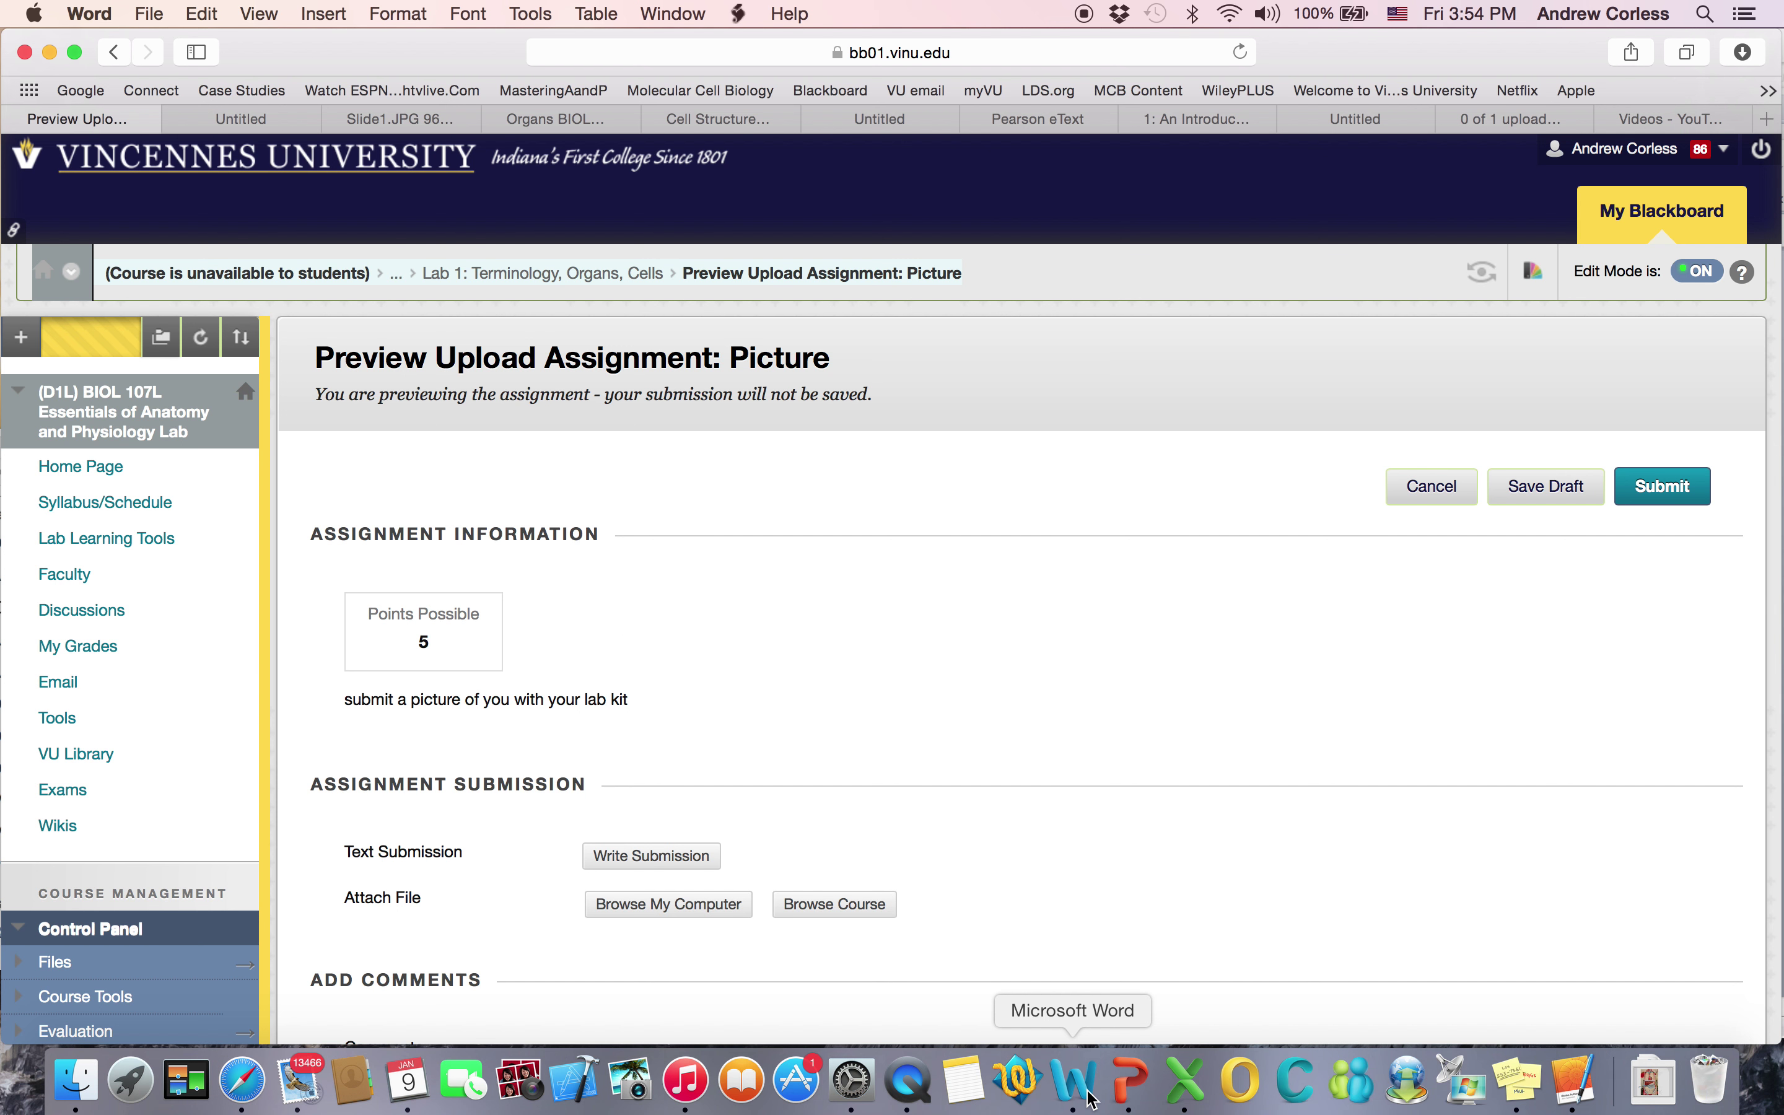
pyautogui.scroll(-5, 1068, 643)
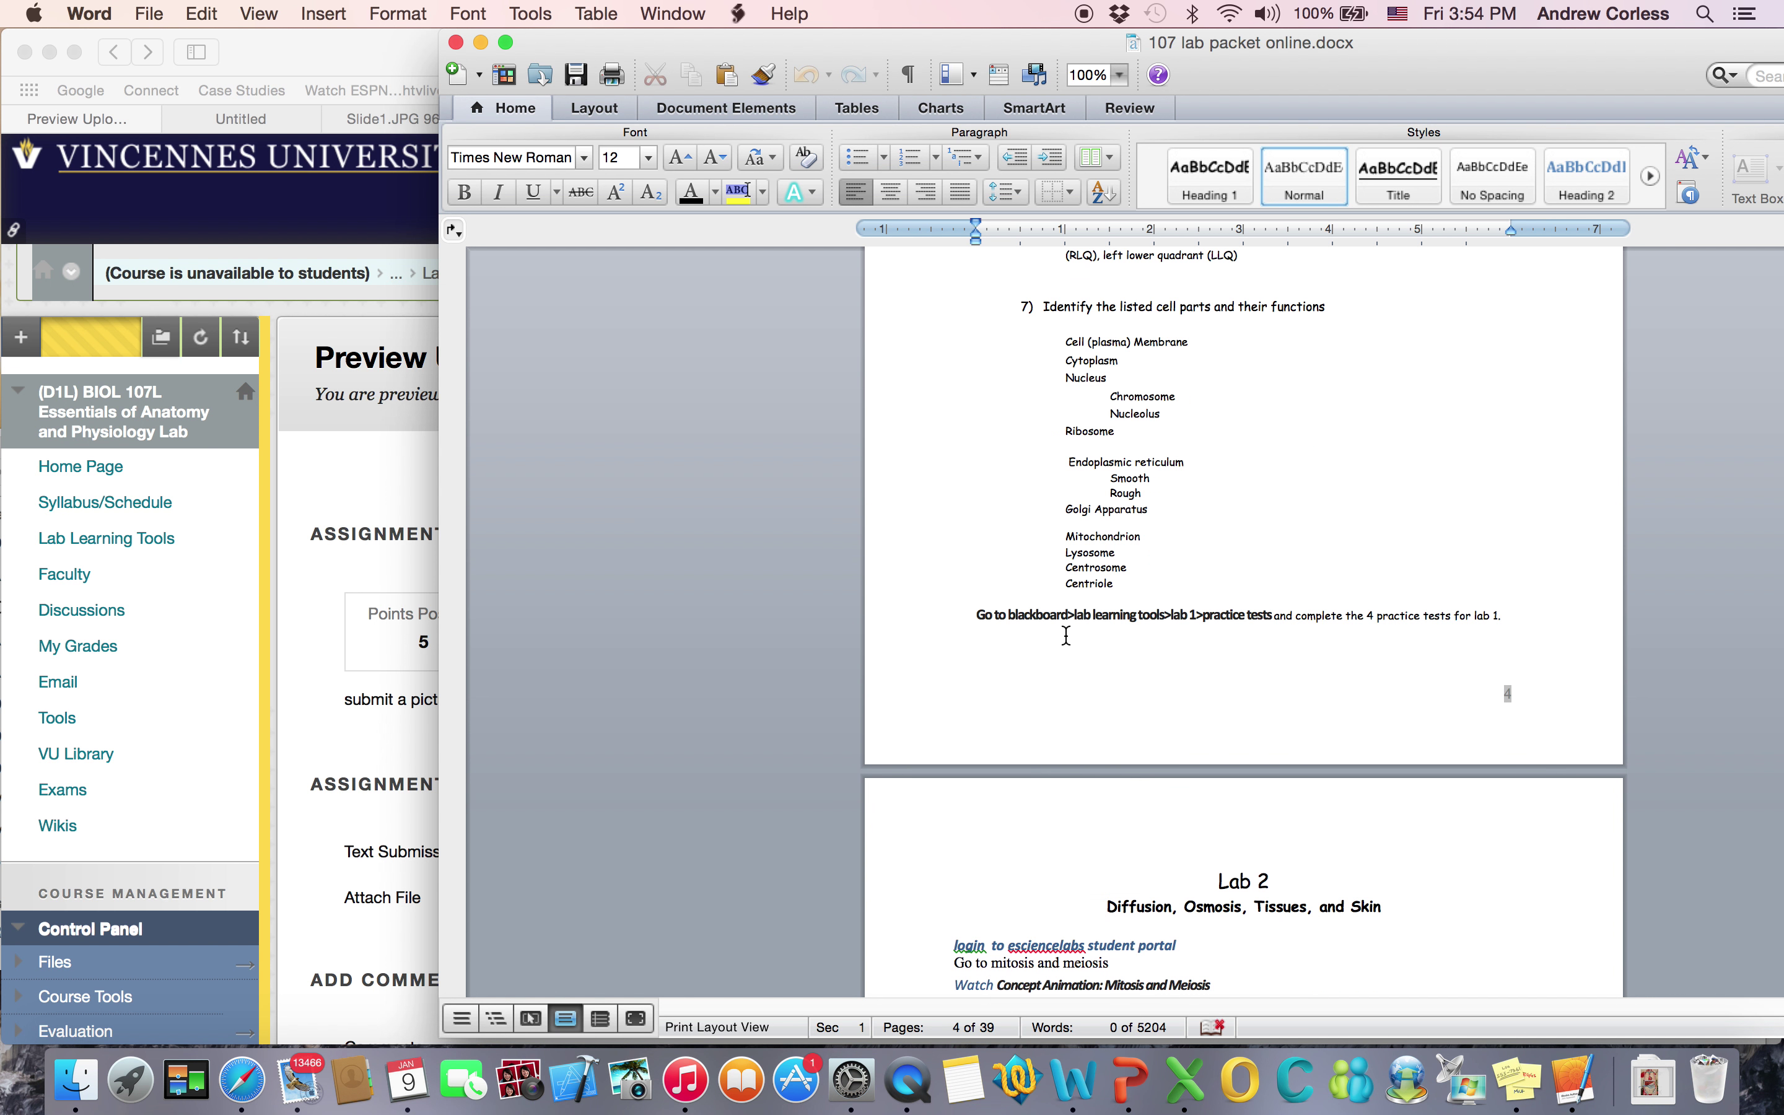
pyautogui.scroll(-9, 1066, 636)
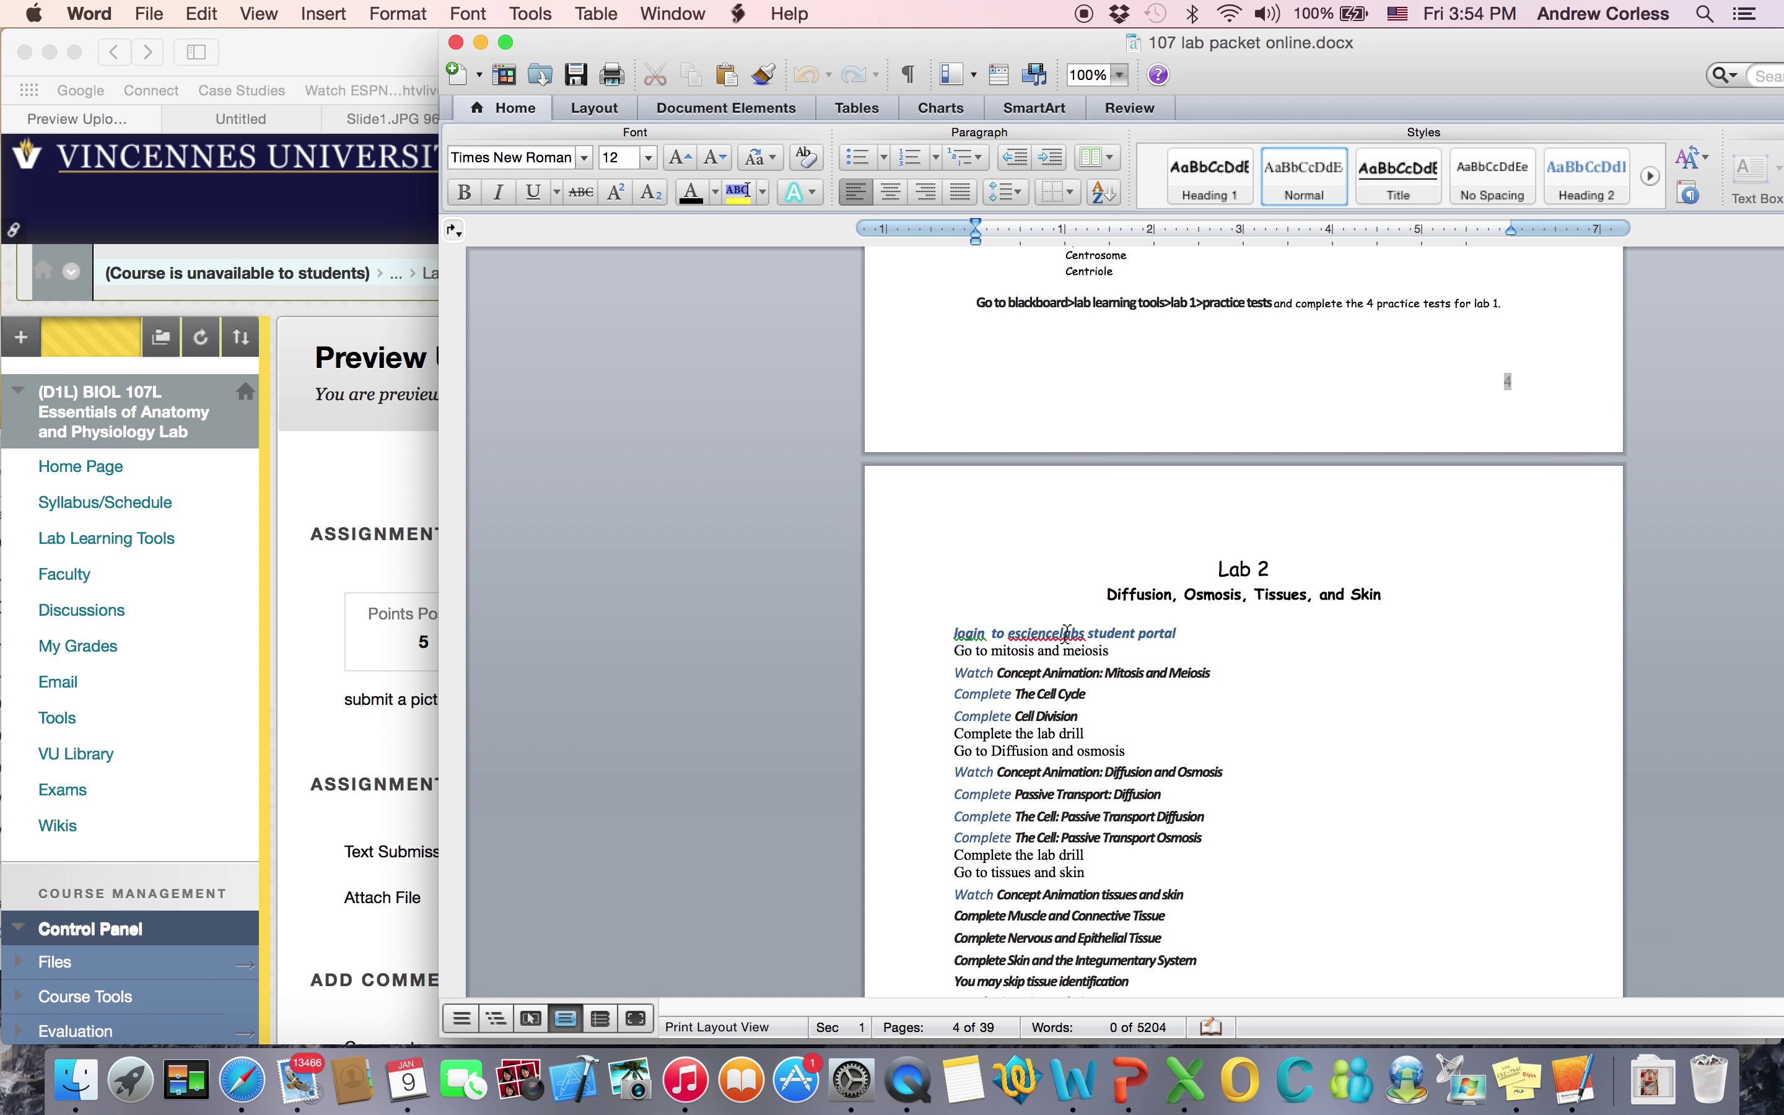
pyautogui.click(310, 480)
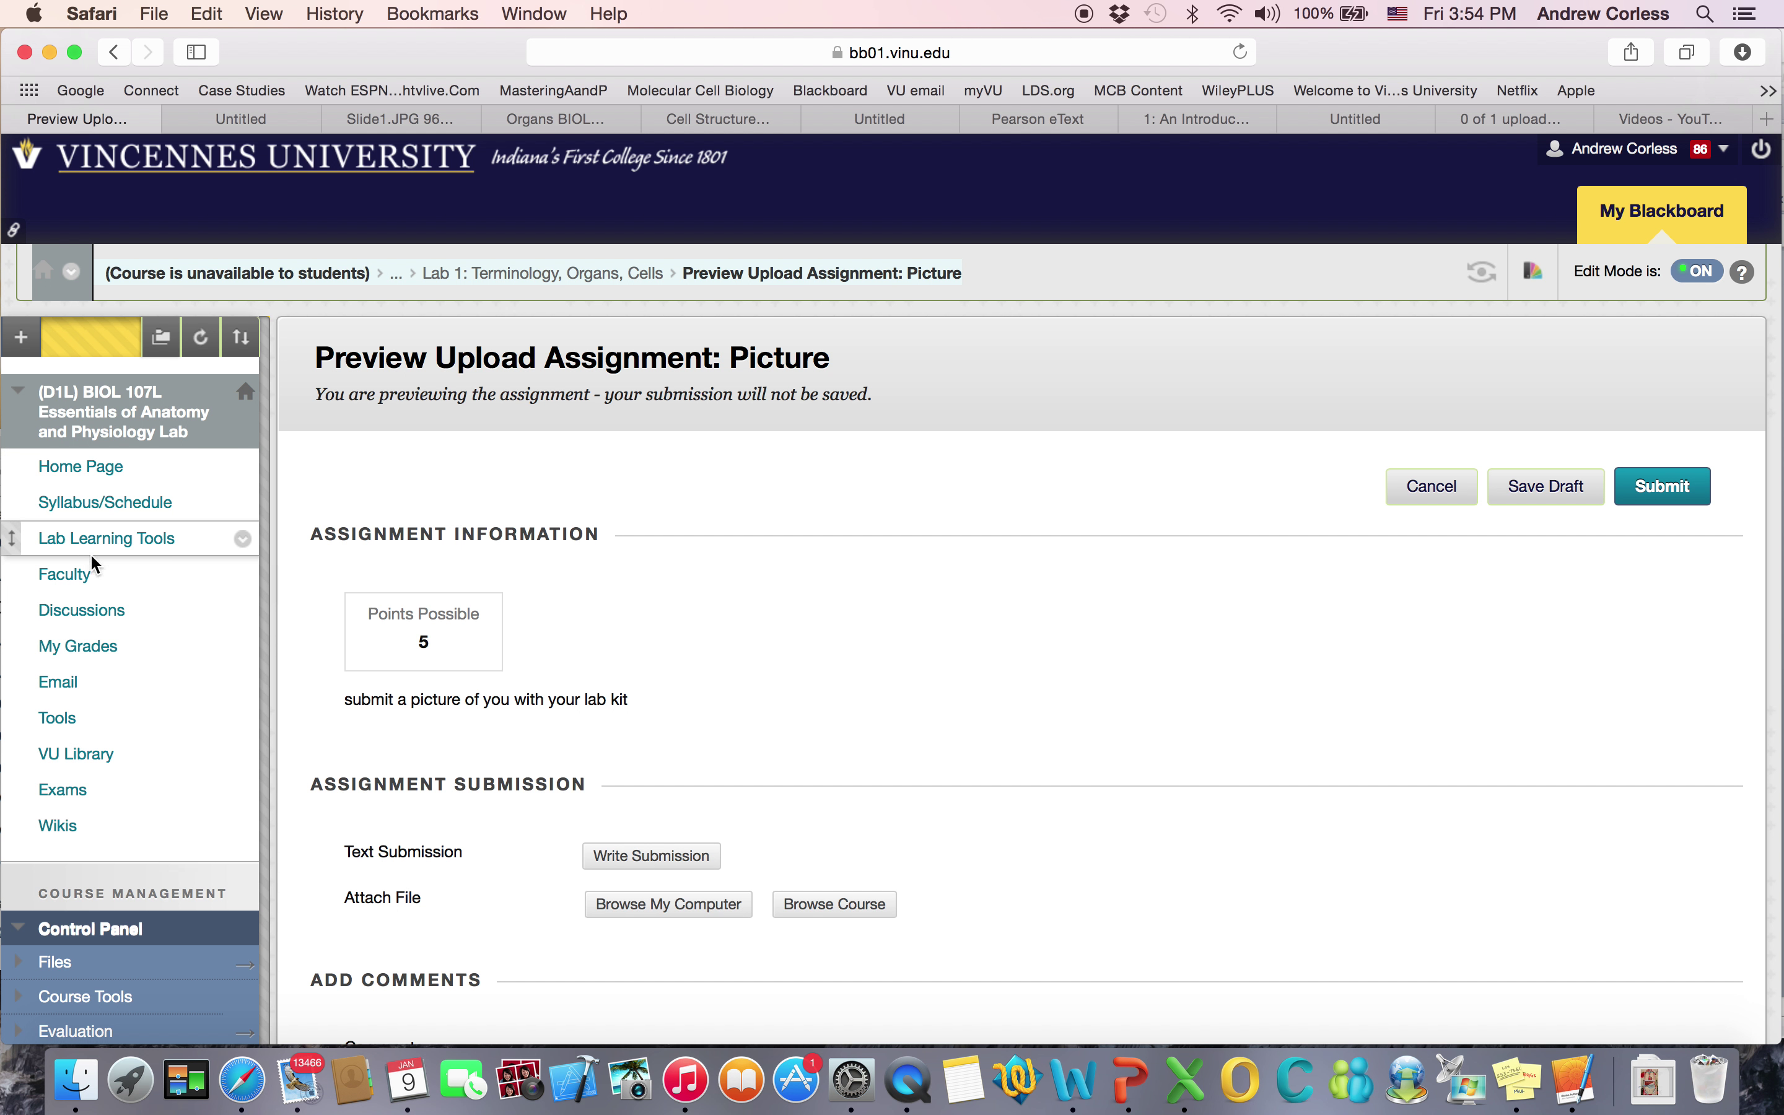
# Step: Begin the lab exam 2 preview from Exams, leave it unsubmitted, and go to the Wikis area
pyautogui.click(78, 793)
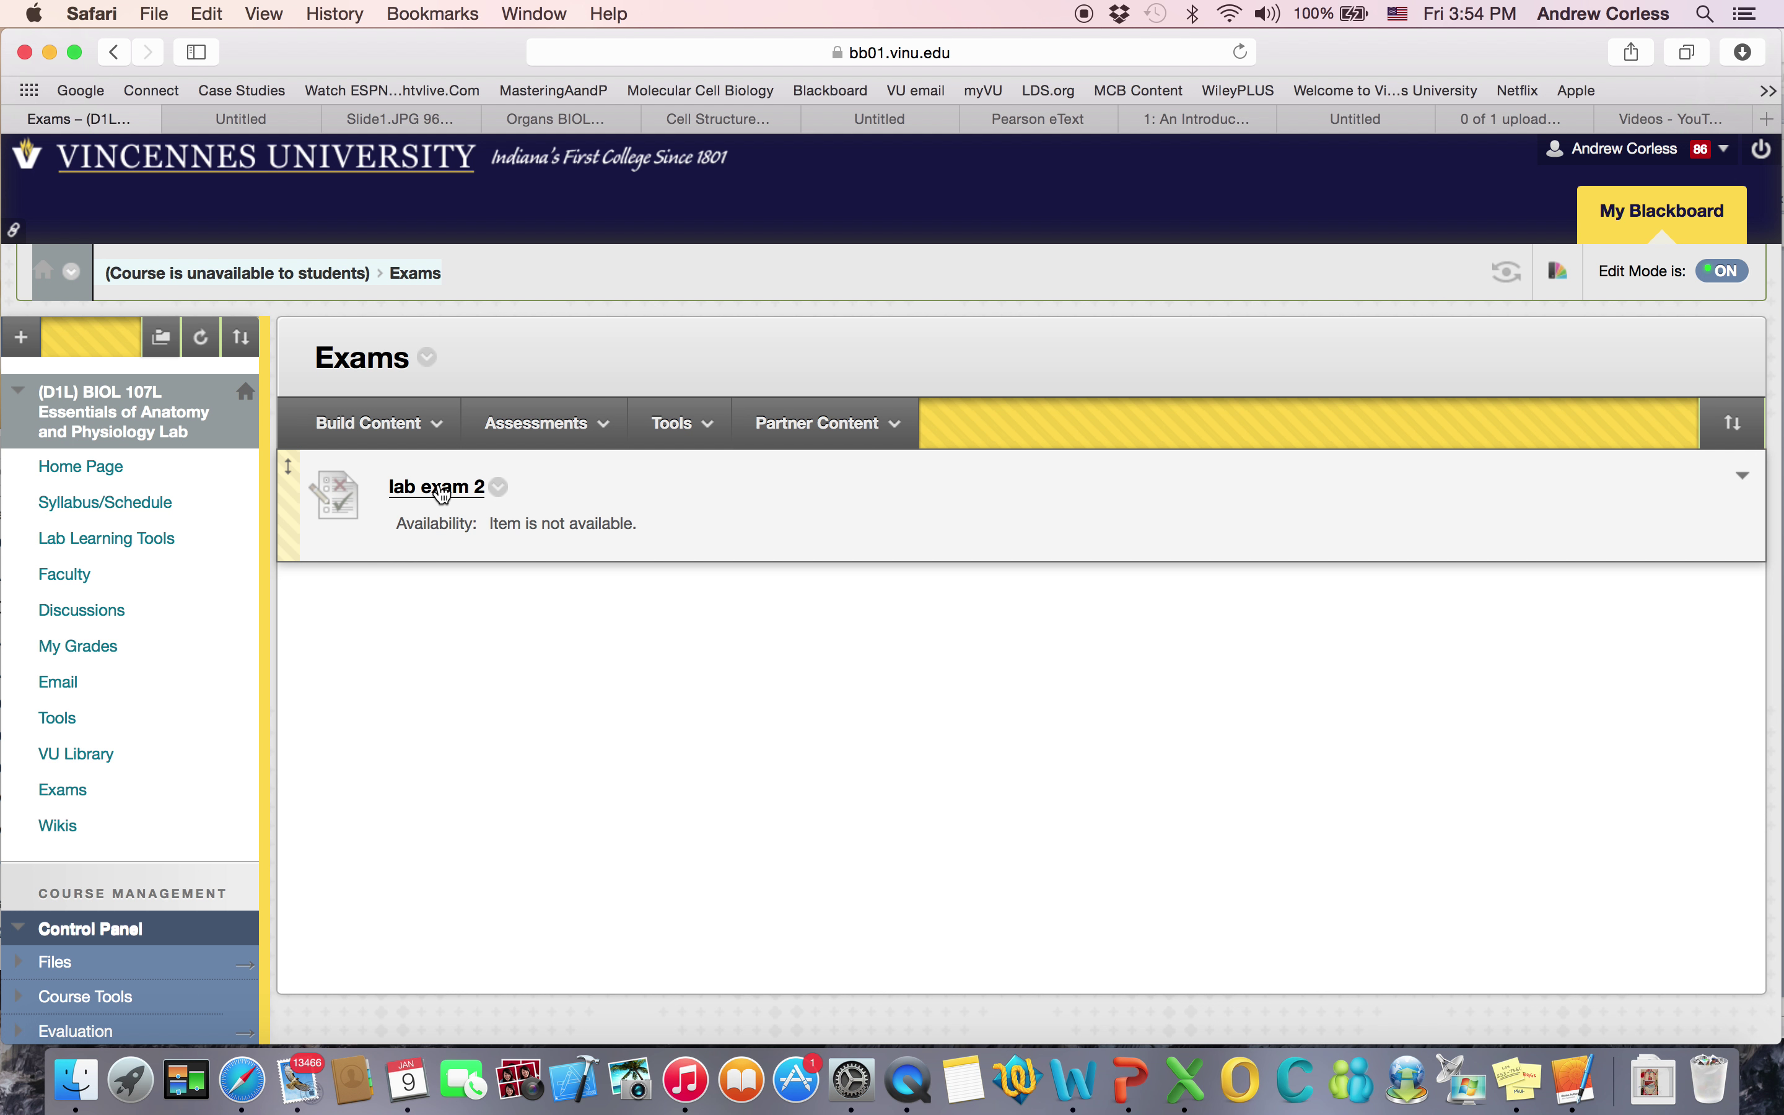
pyautogui.click(443, 488)
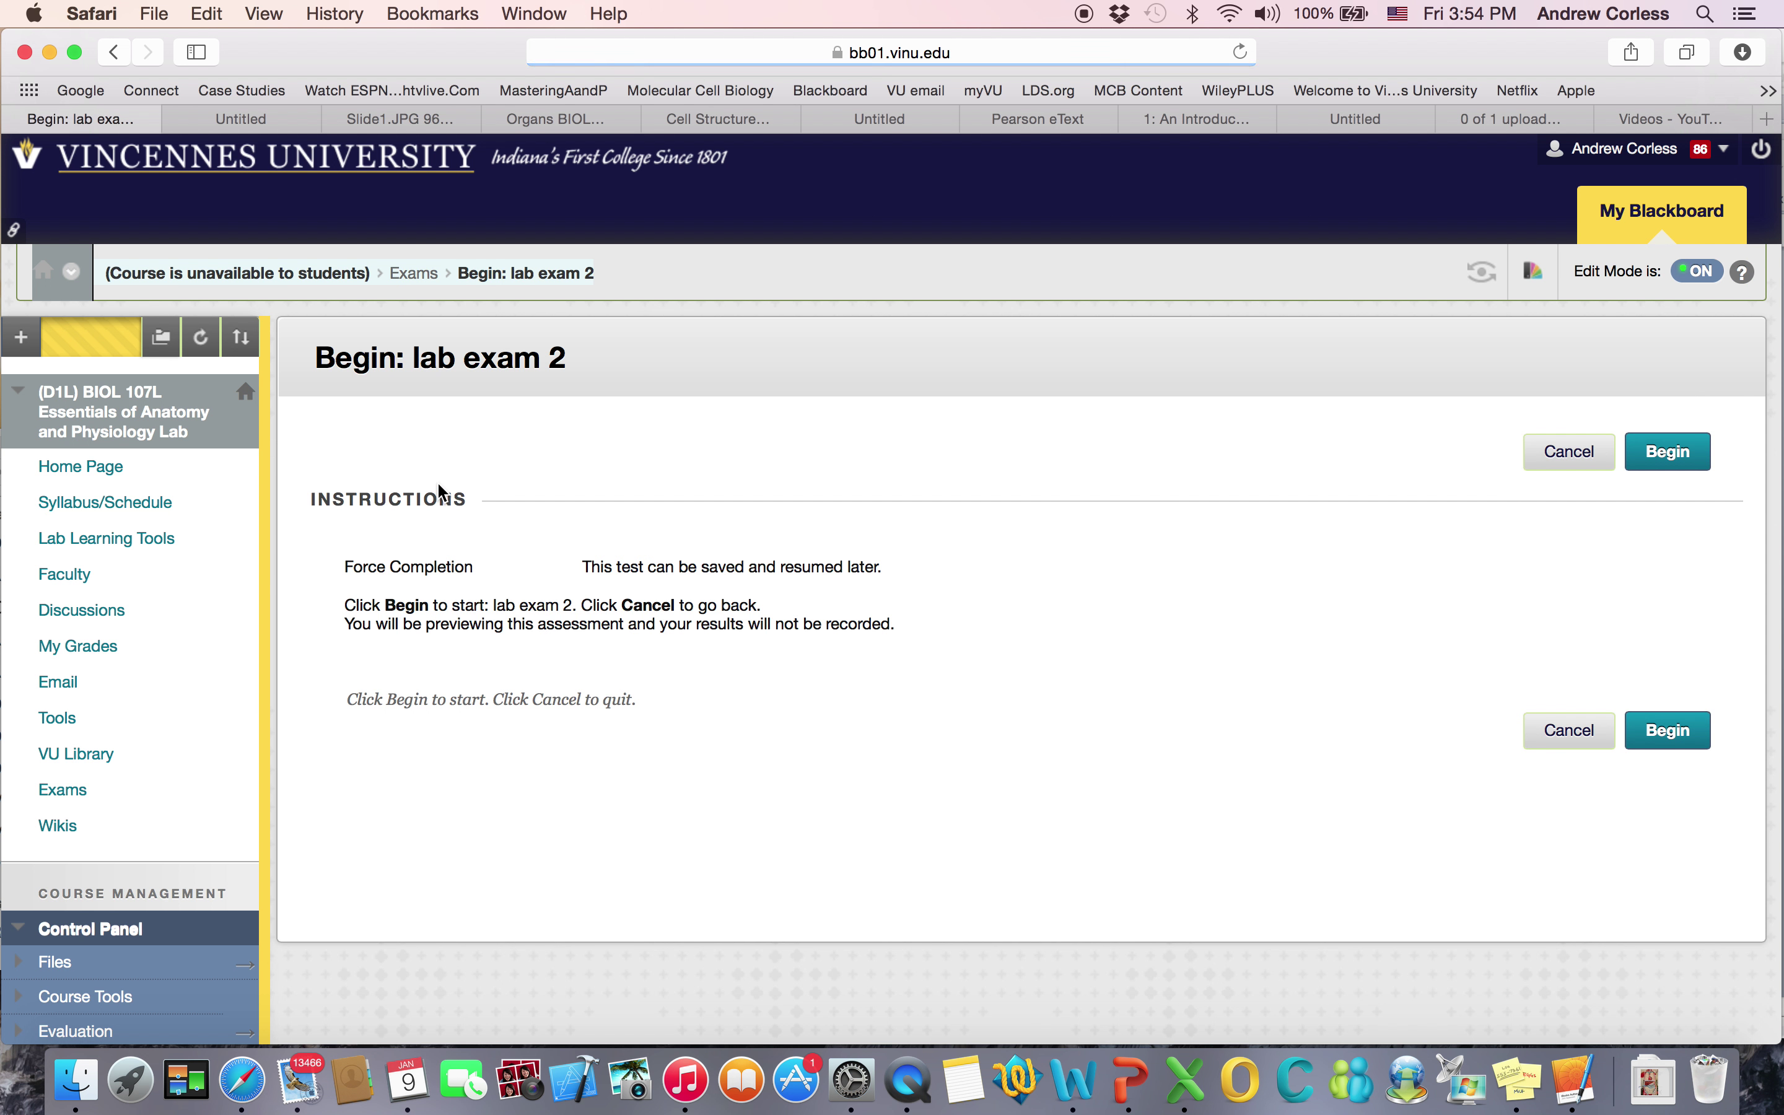
pyautogui.click(1663, 741)
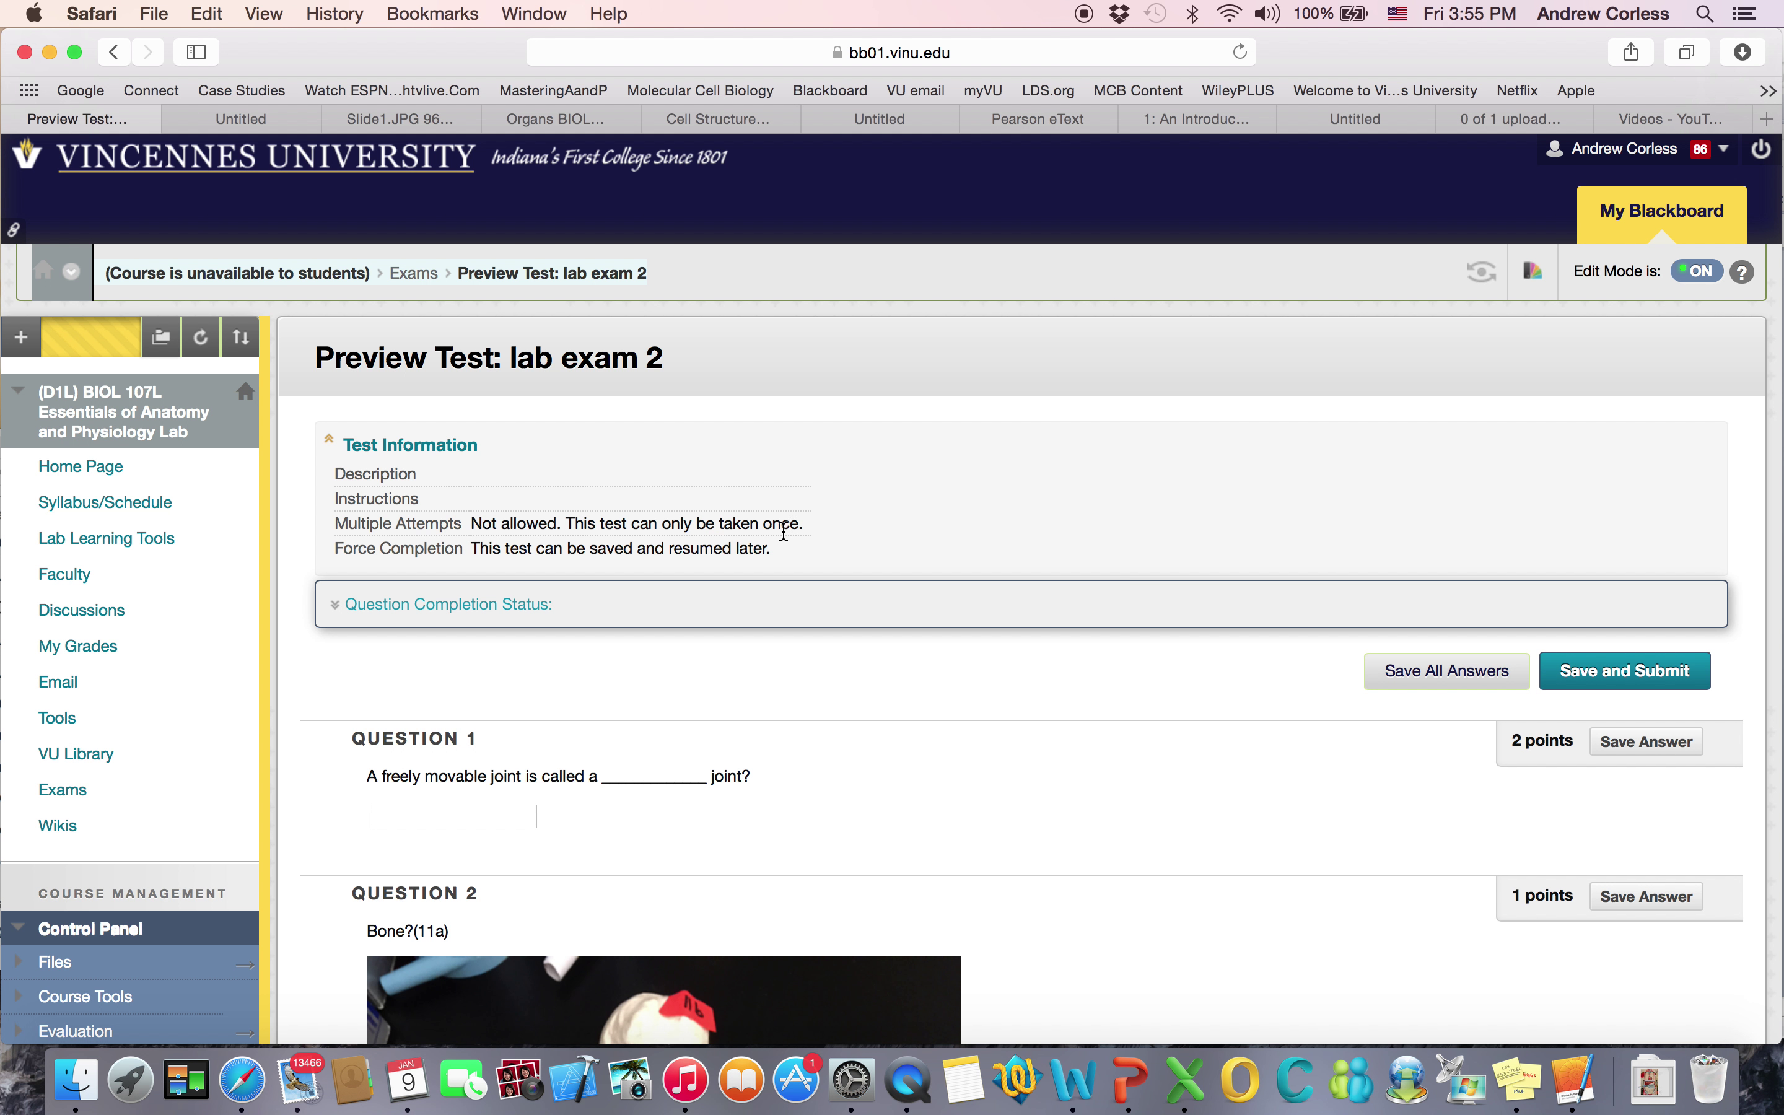
pyautogui.click(114, 51)
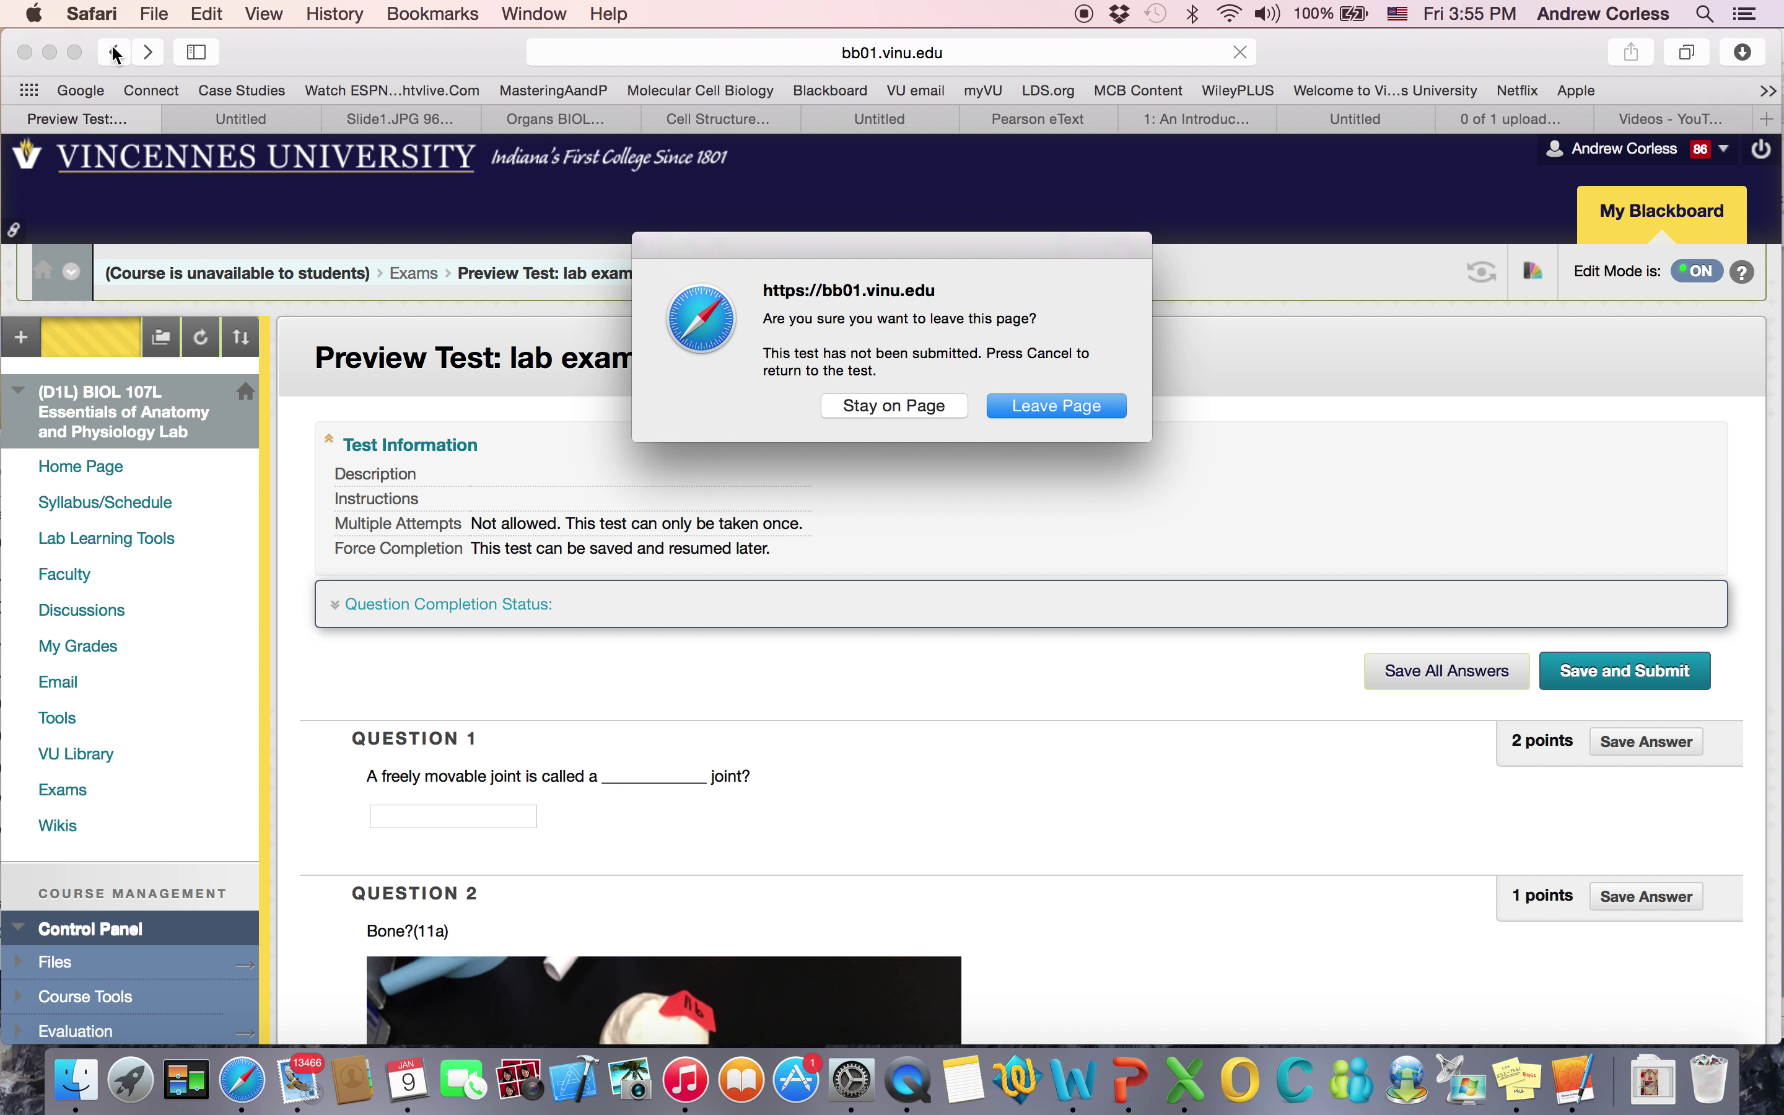
pyautogui.click(1099, 418)
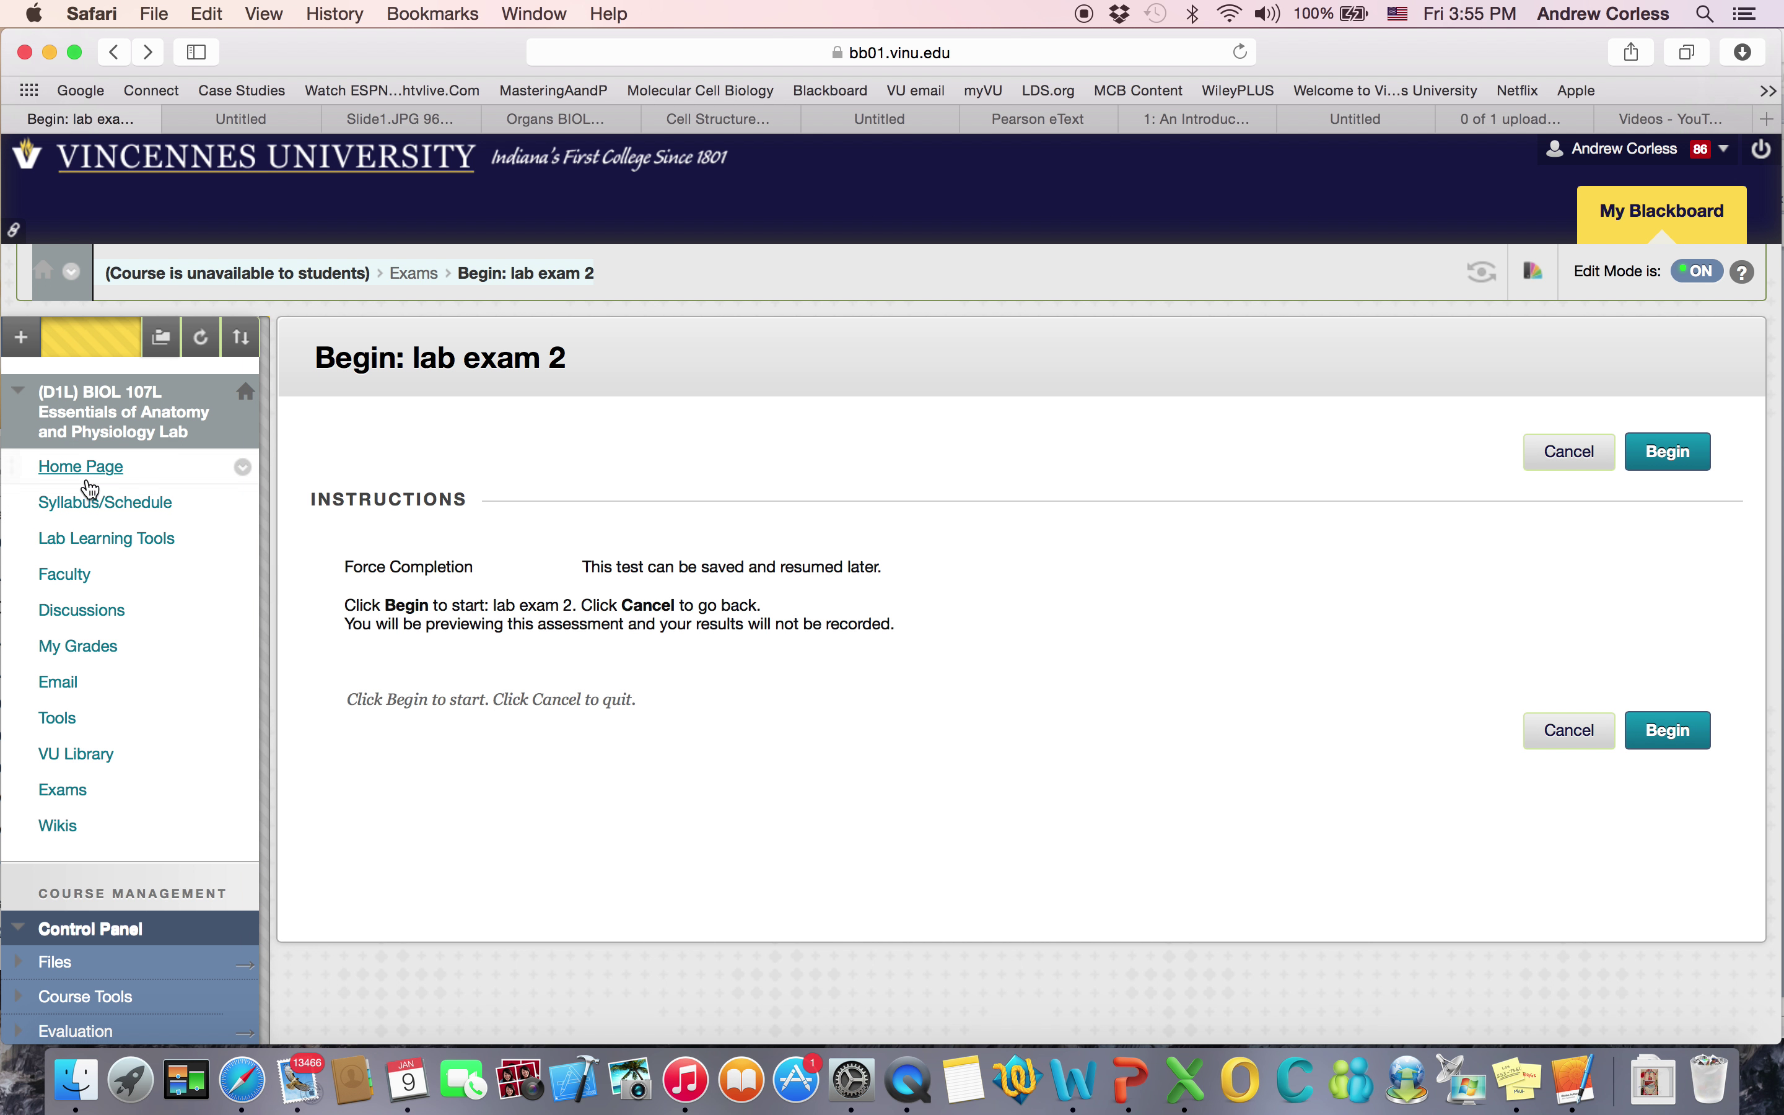
pyautogui.click(71, 830)
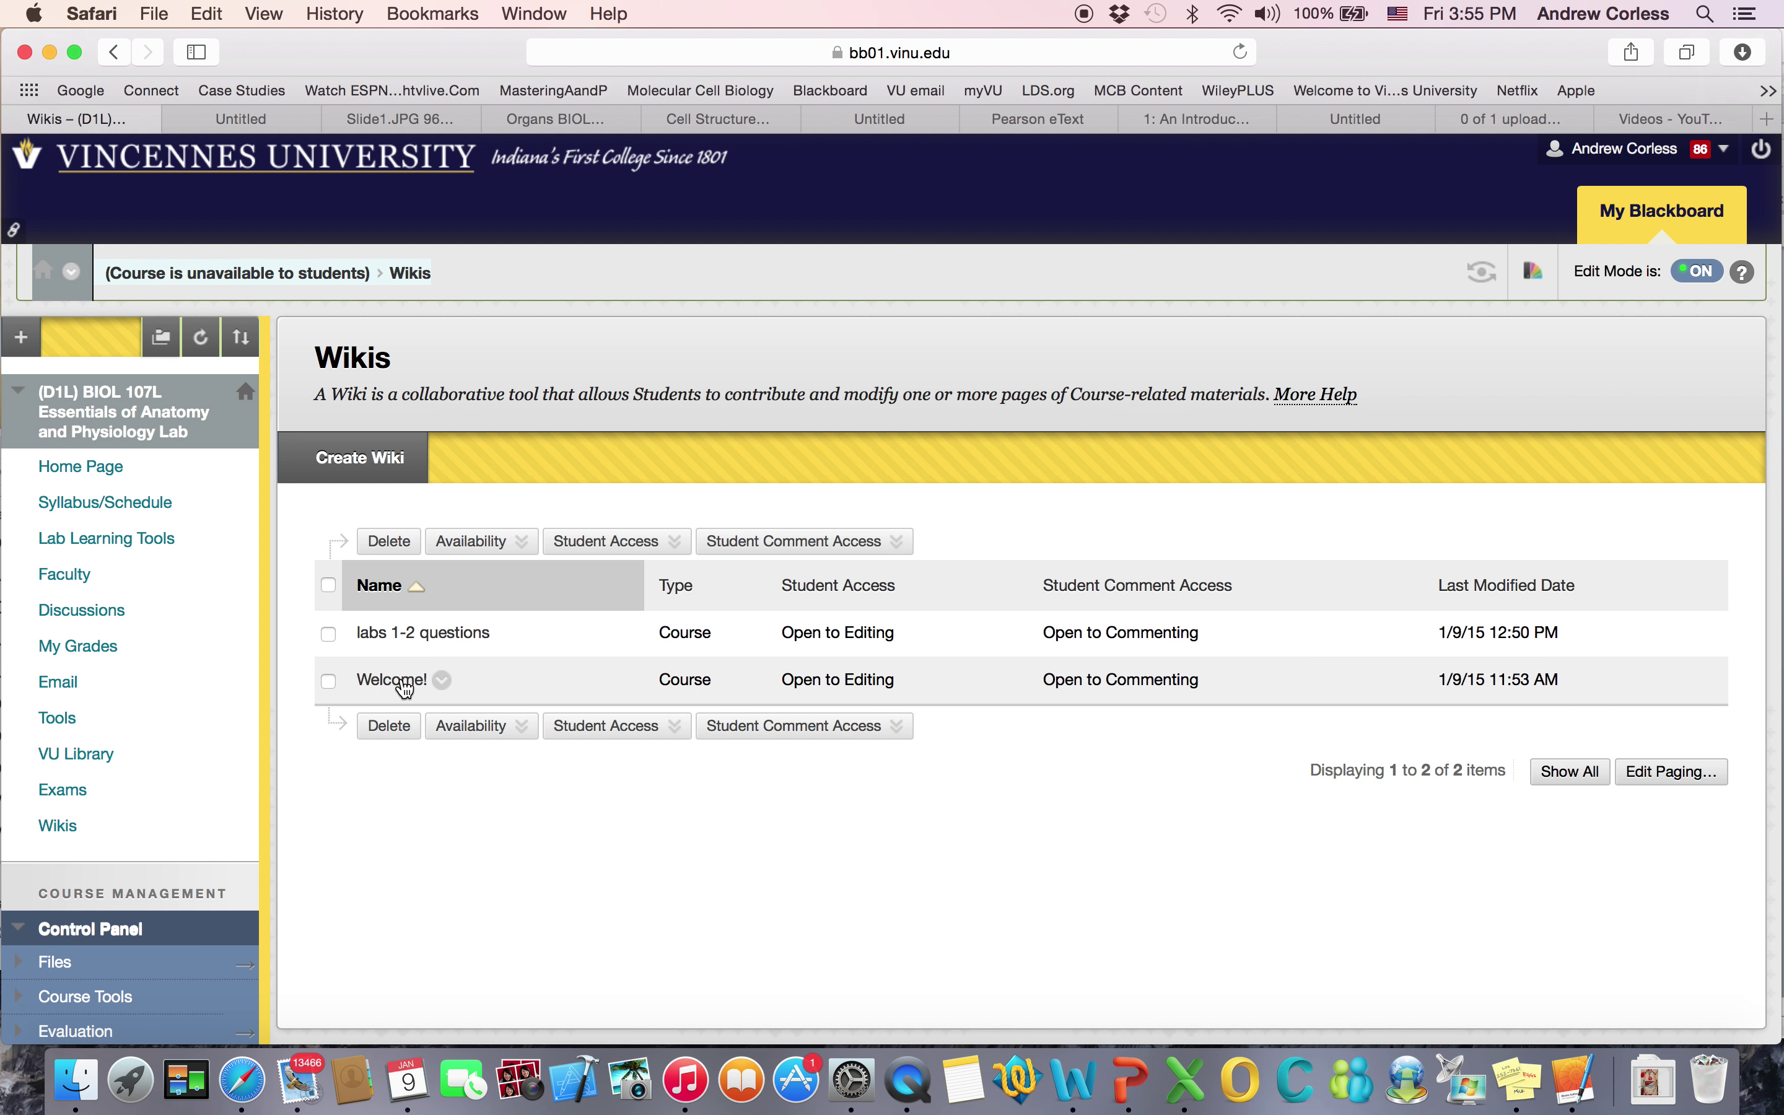
# Step: Open the Welcome! wiki, scroll its page, and return to the wikis list
pyautogui.click(405, 685)
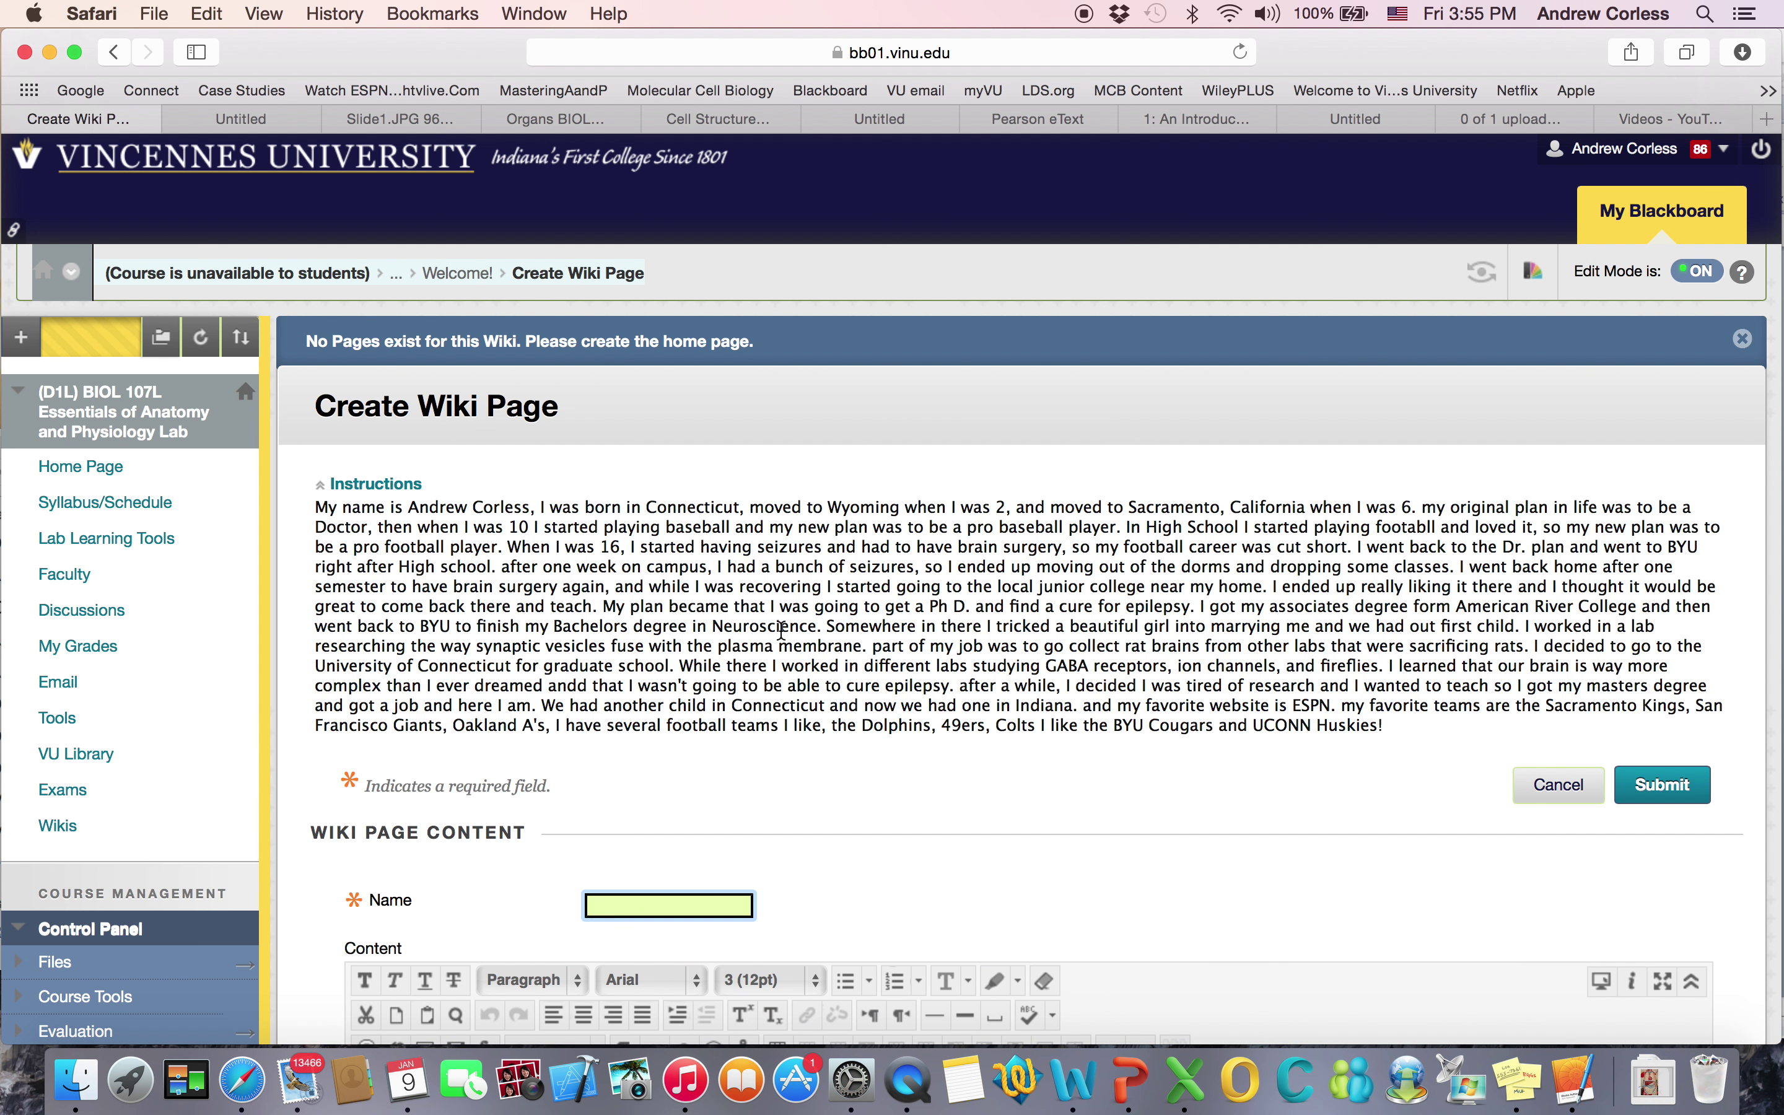
pyautogui.scroll(-3, 850, 697)
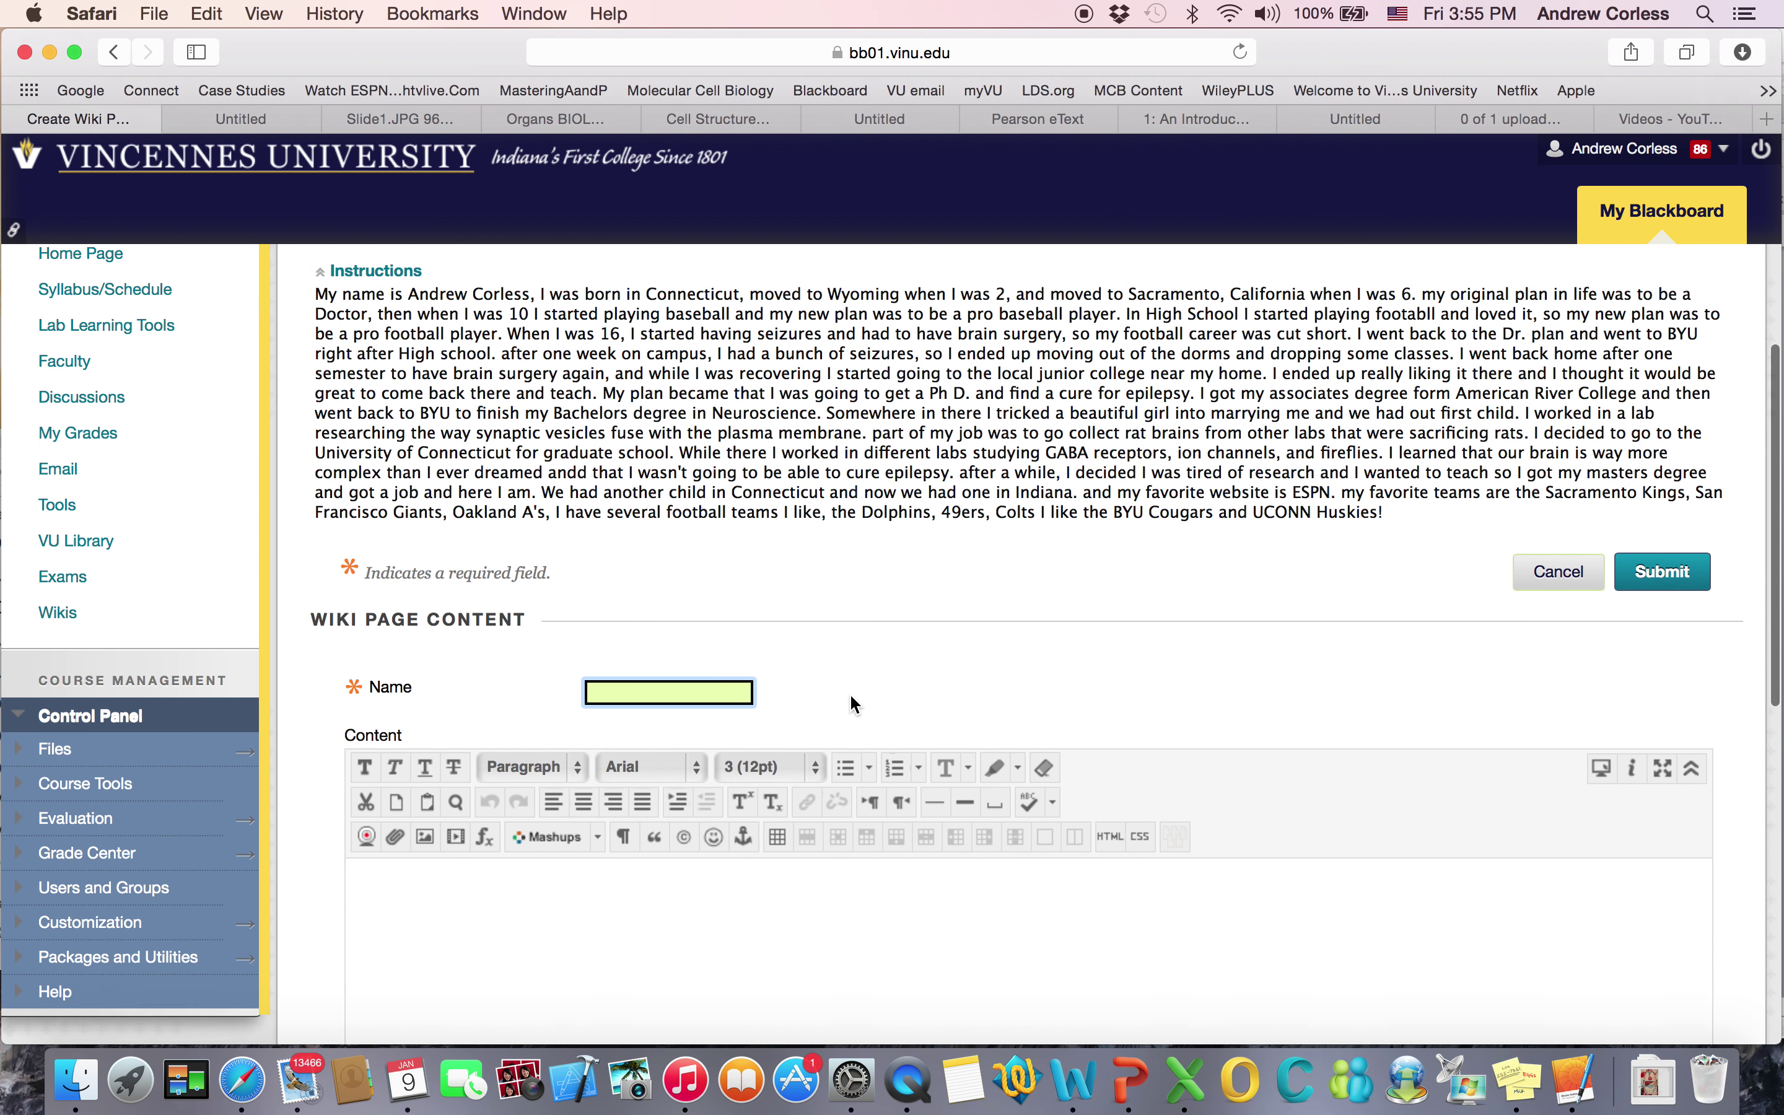
pyautogui.scroll(-5, 850, 698)
pyautogui.scroll(8, 850, 697)
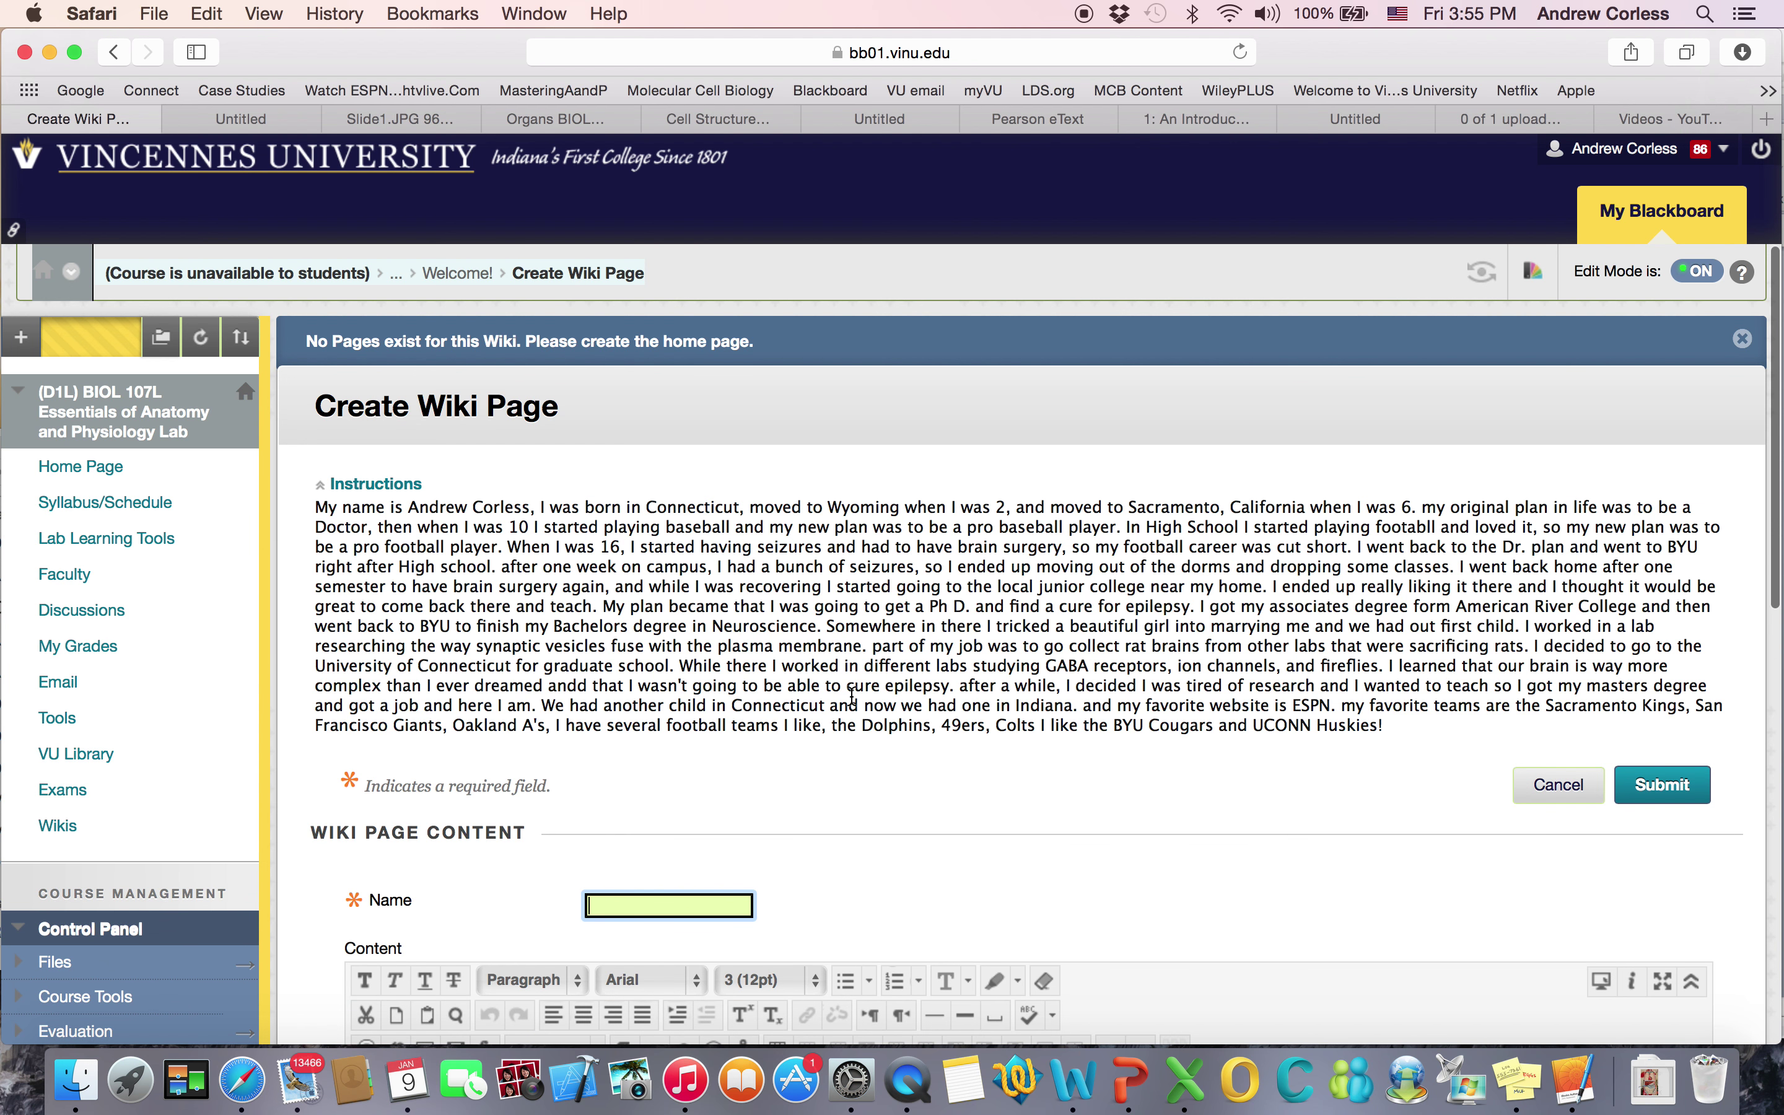
pyautogui.click(113, 53)
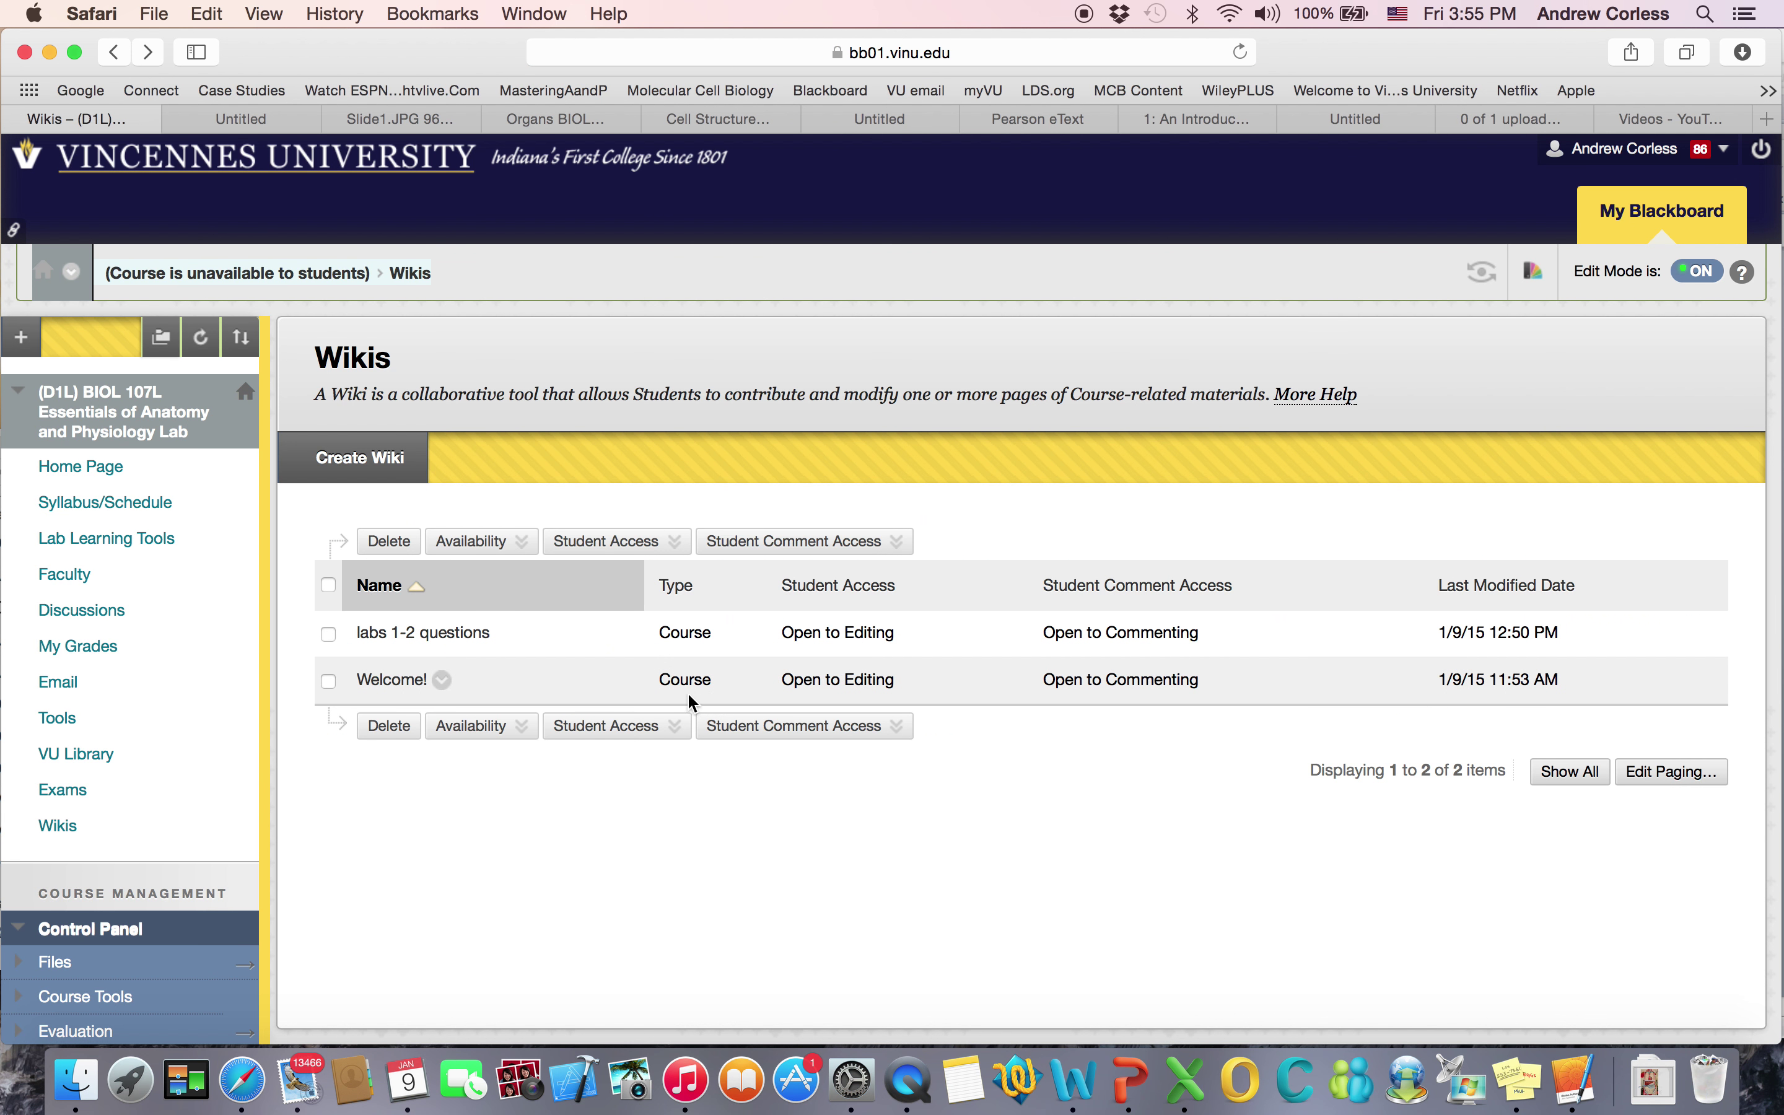
# Step: Open the Welcome! wiki through its options menu, review the Create Wiki Page form, then return to Wikis
pyautogui.click(443, 679)
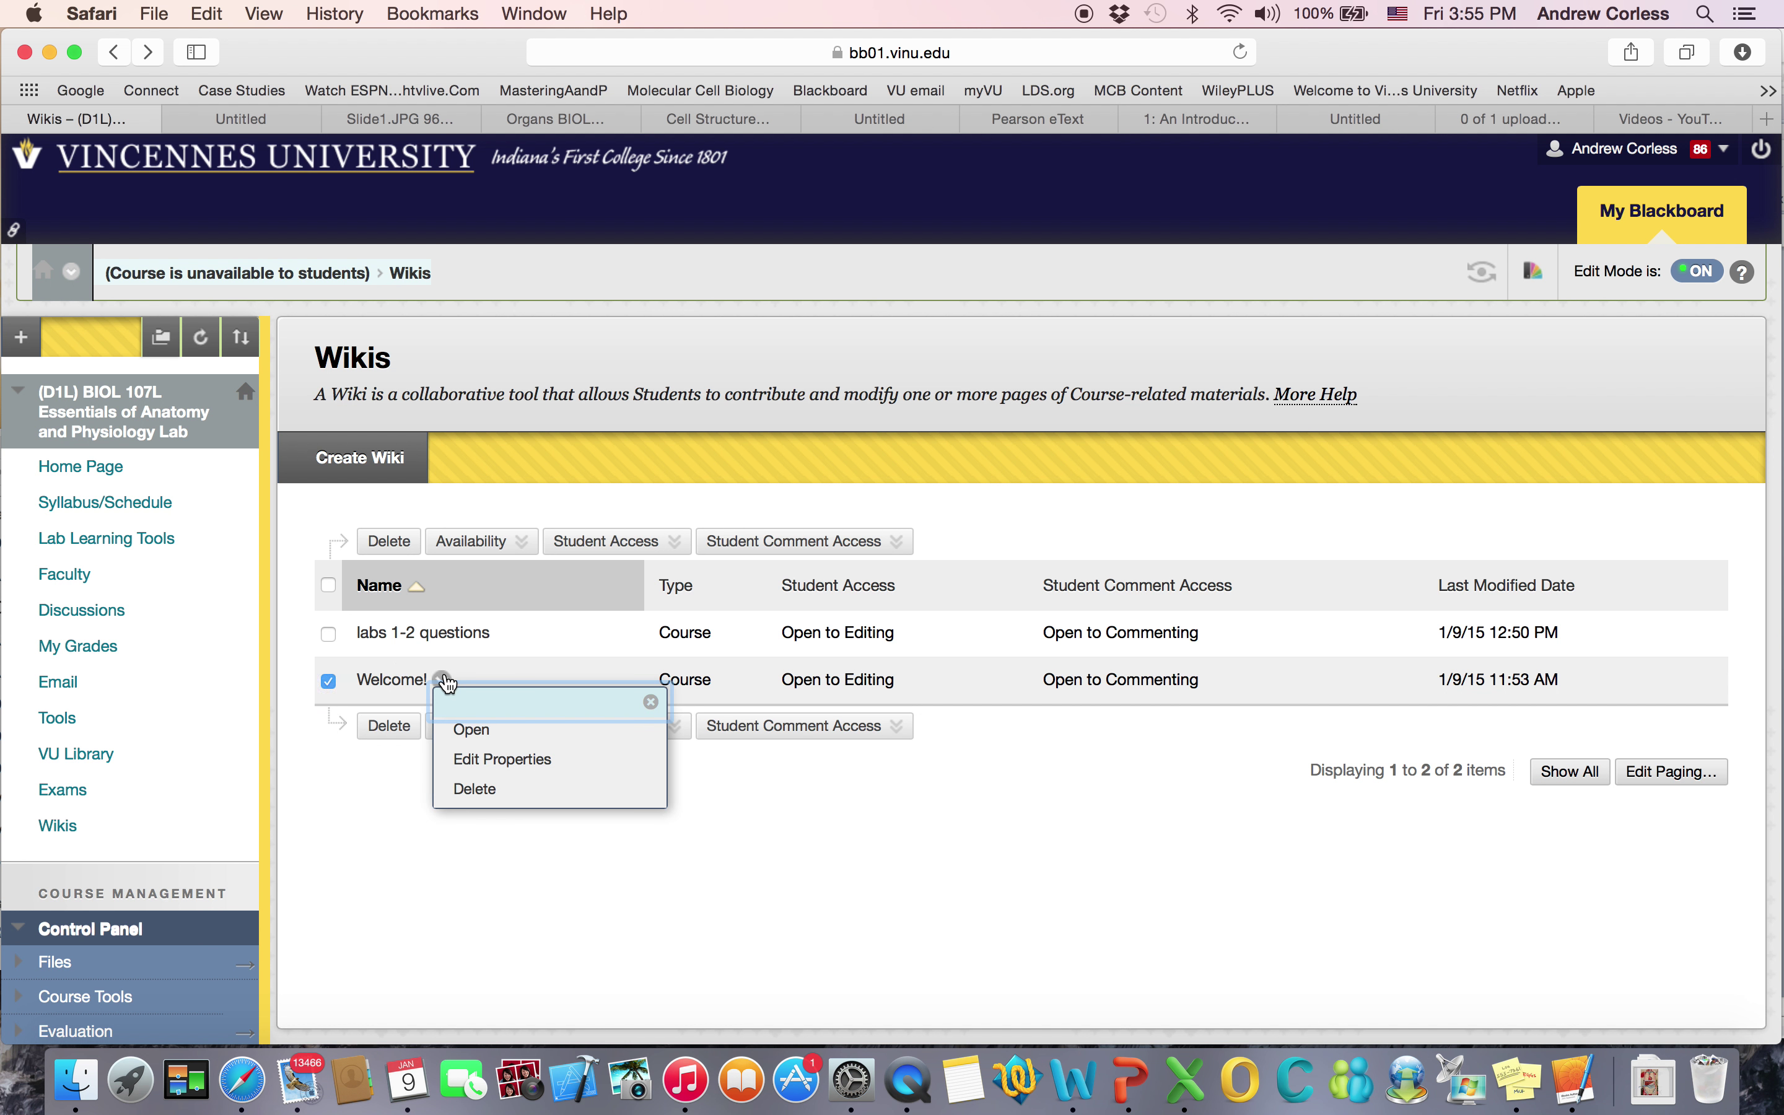
pyautogui.click(472, 731)
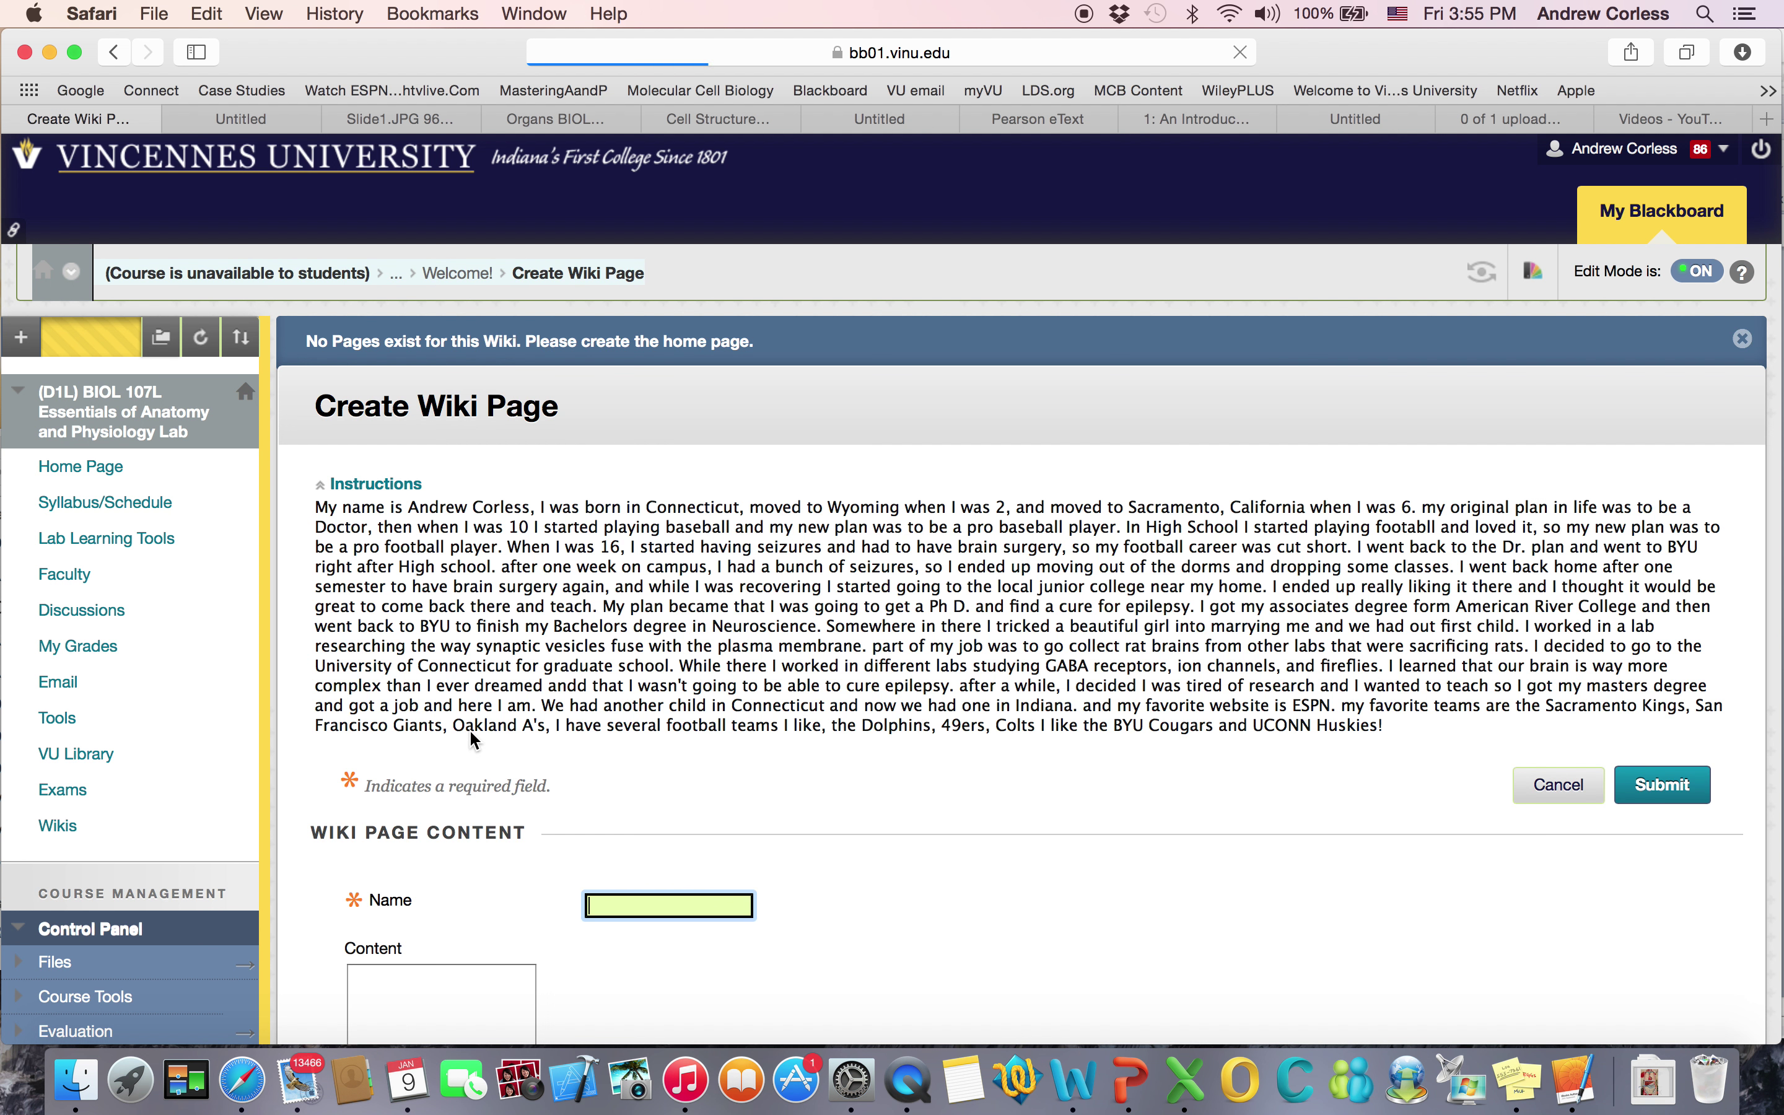
pyautogui.scroll(-5, 469, 729)
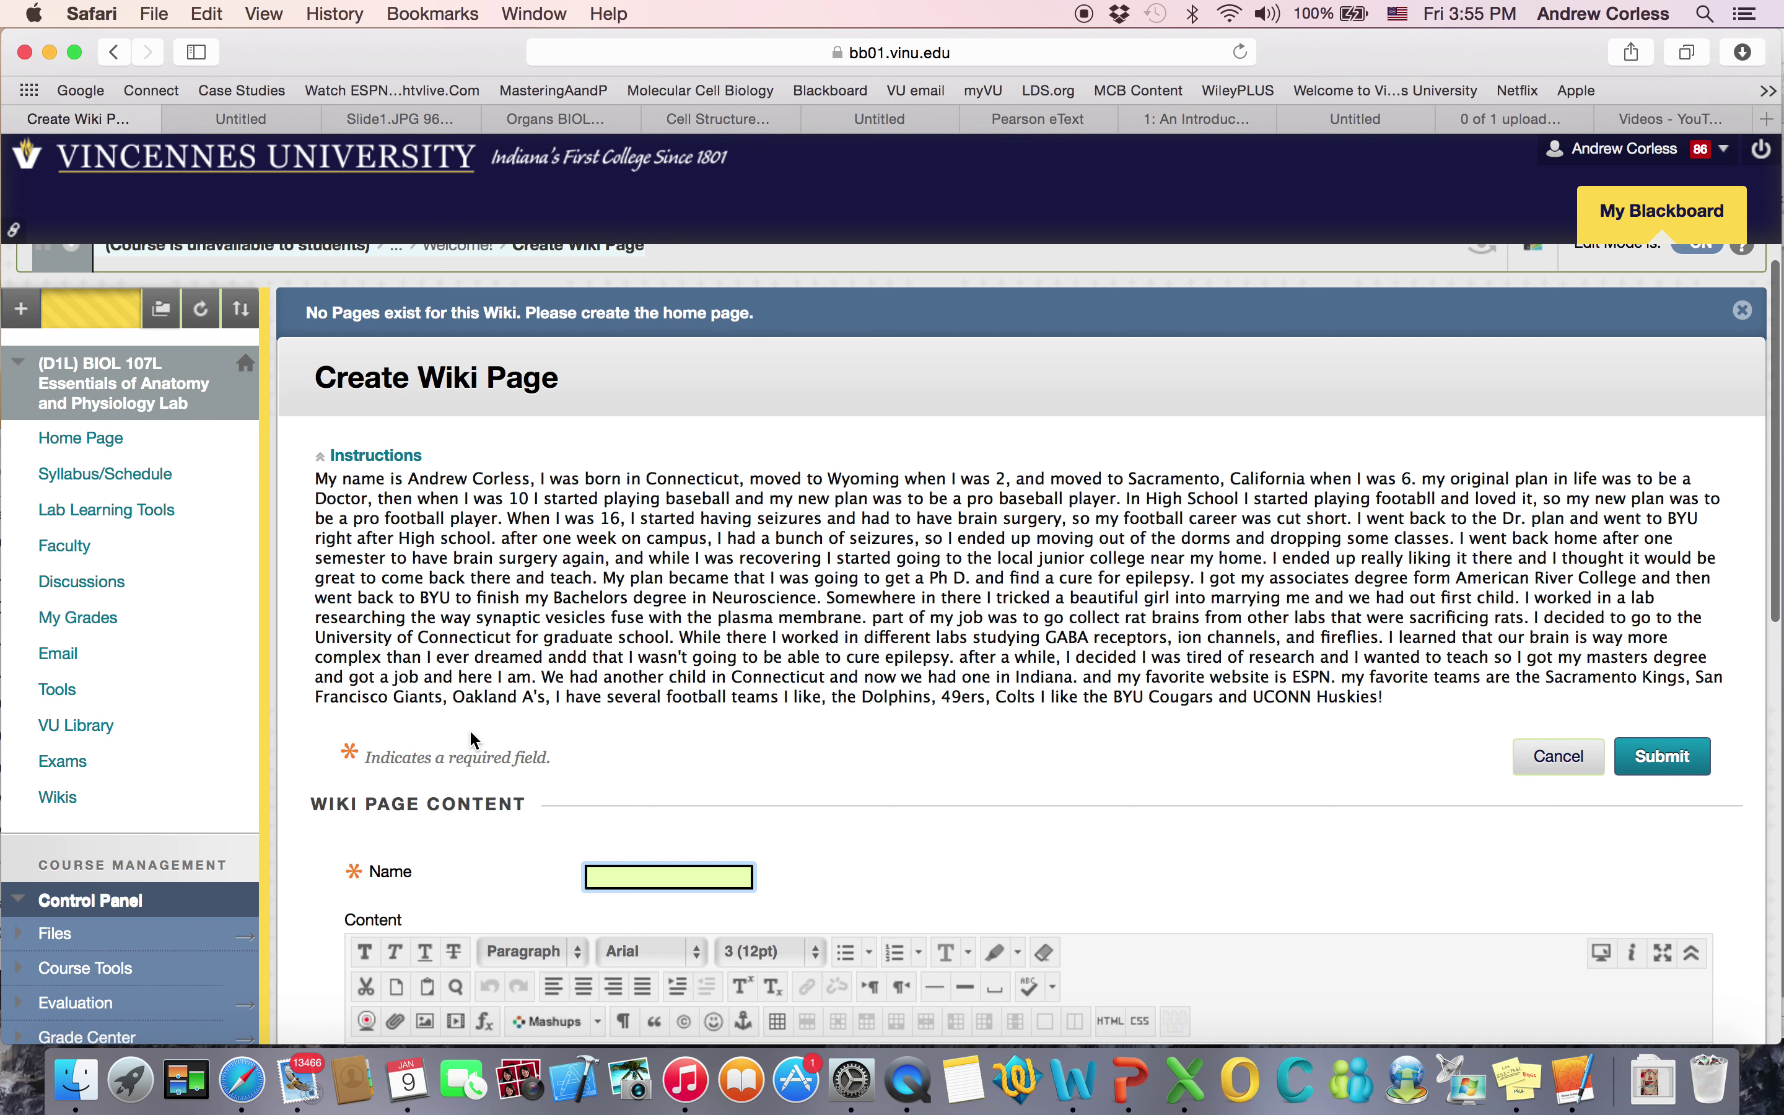
pyautogui.scroll(5, 469, 729)
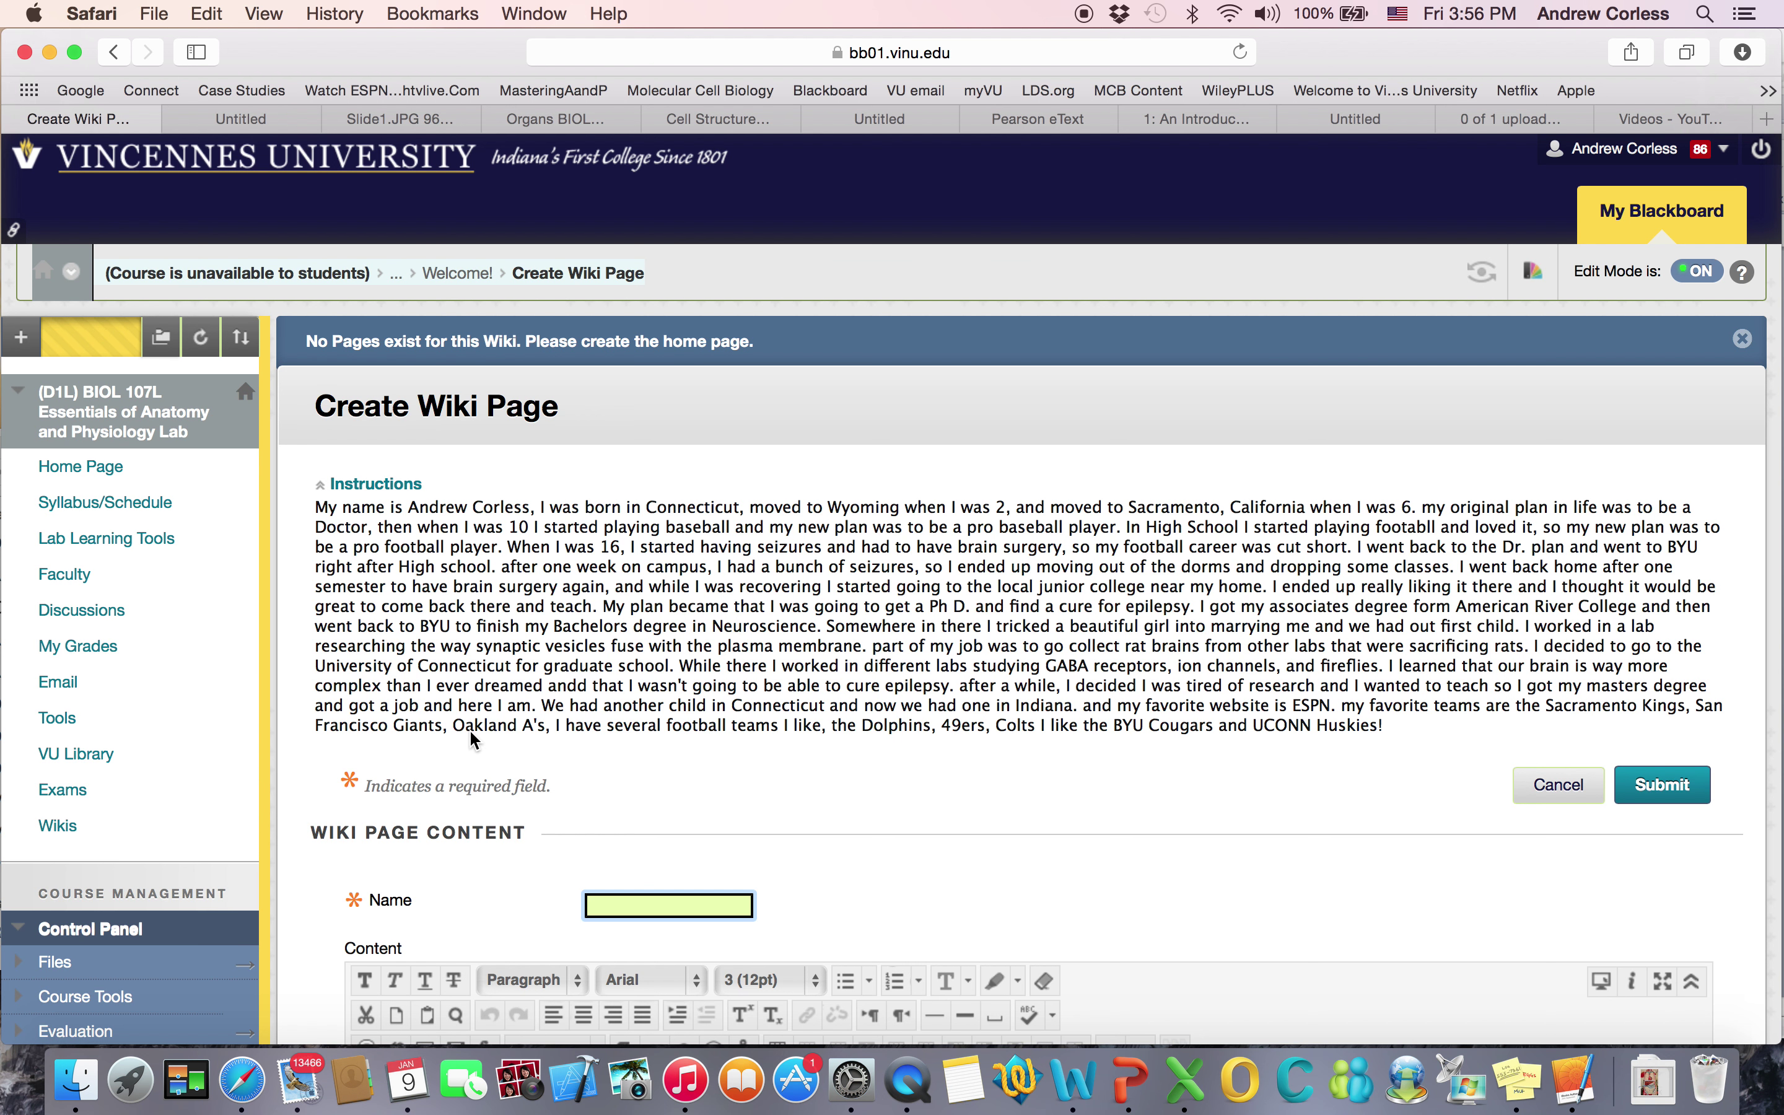
pyautogui.scroll(-3, 470, 730)
pyautogui.scroll(-1, 469, 729)
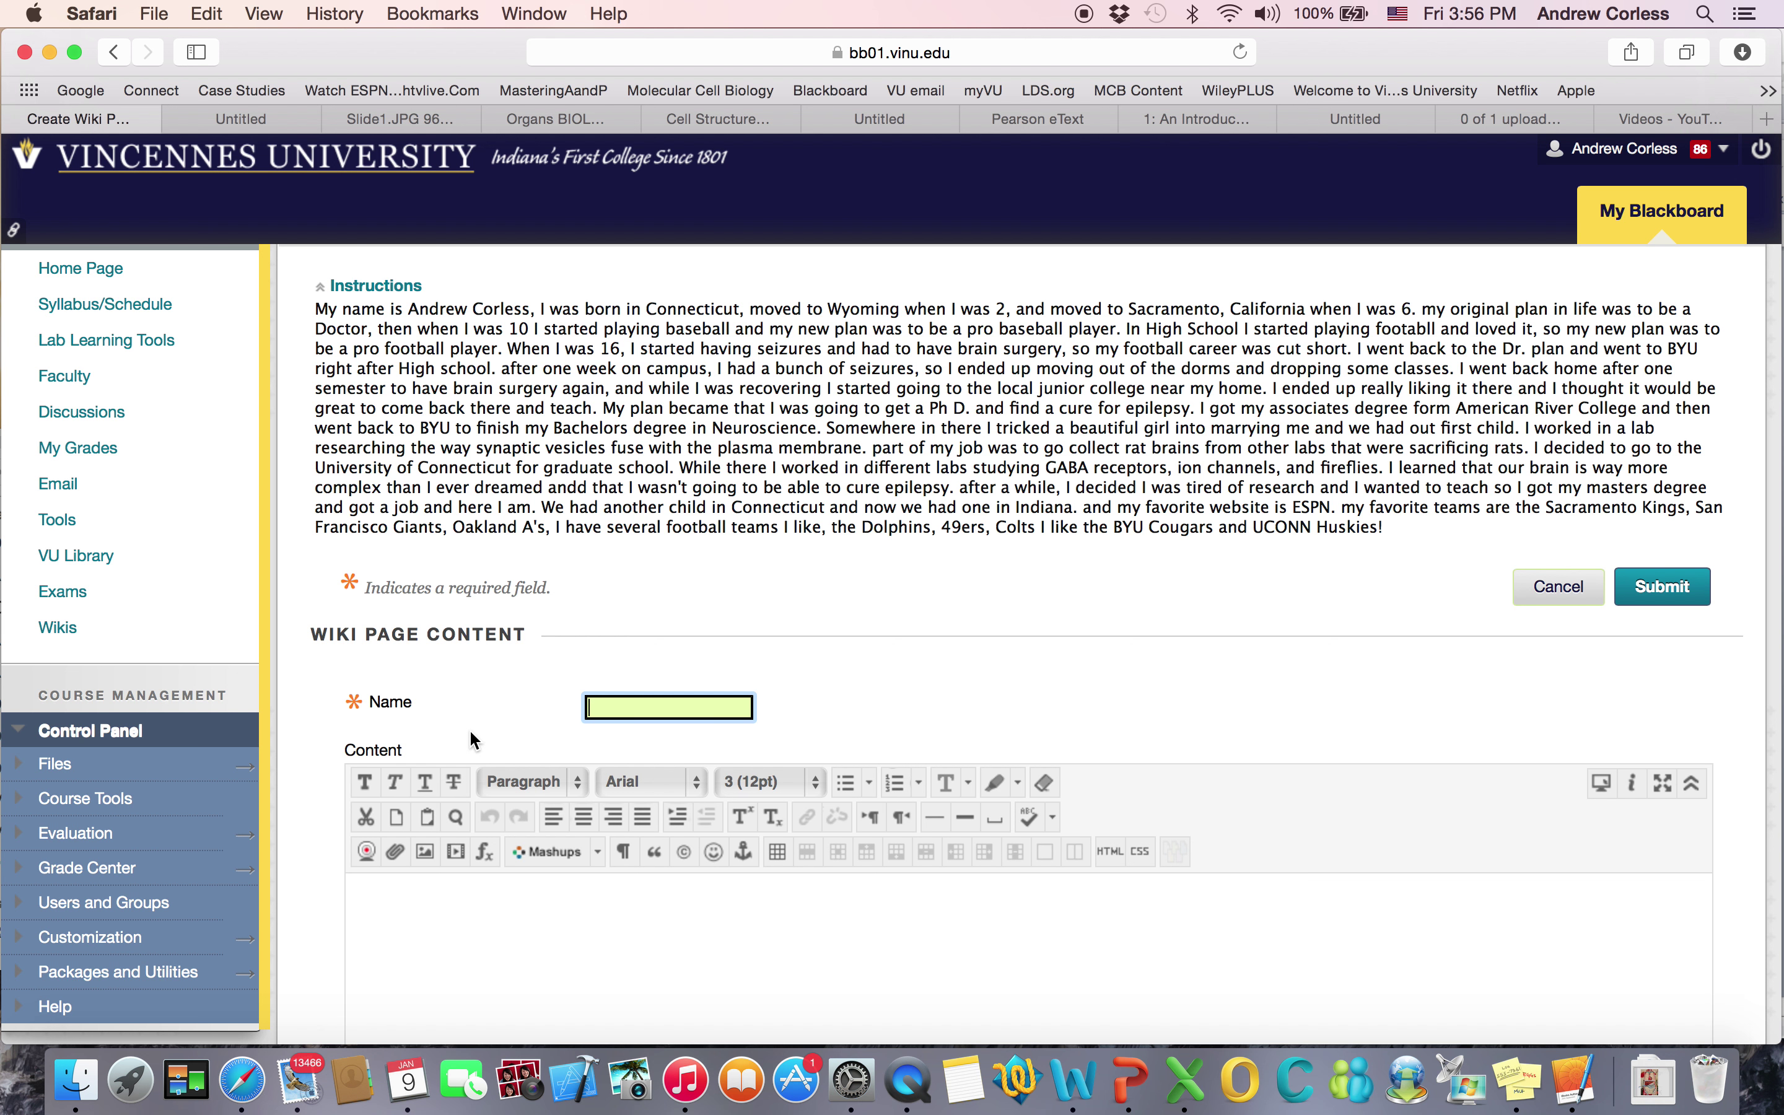
pyautogui.scroll(-8, 472, 737)
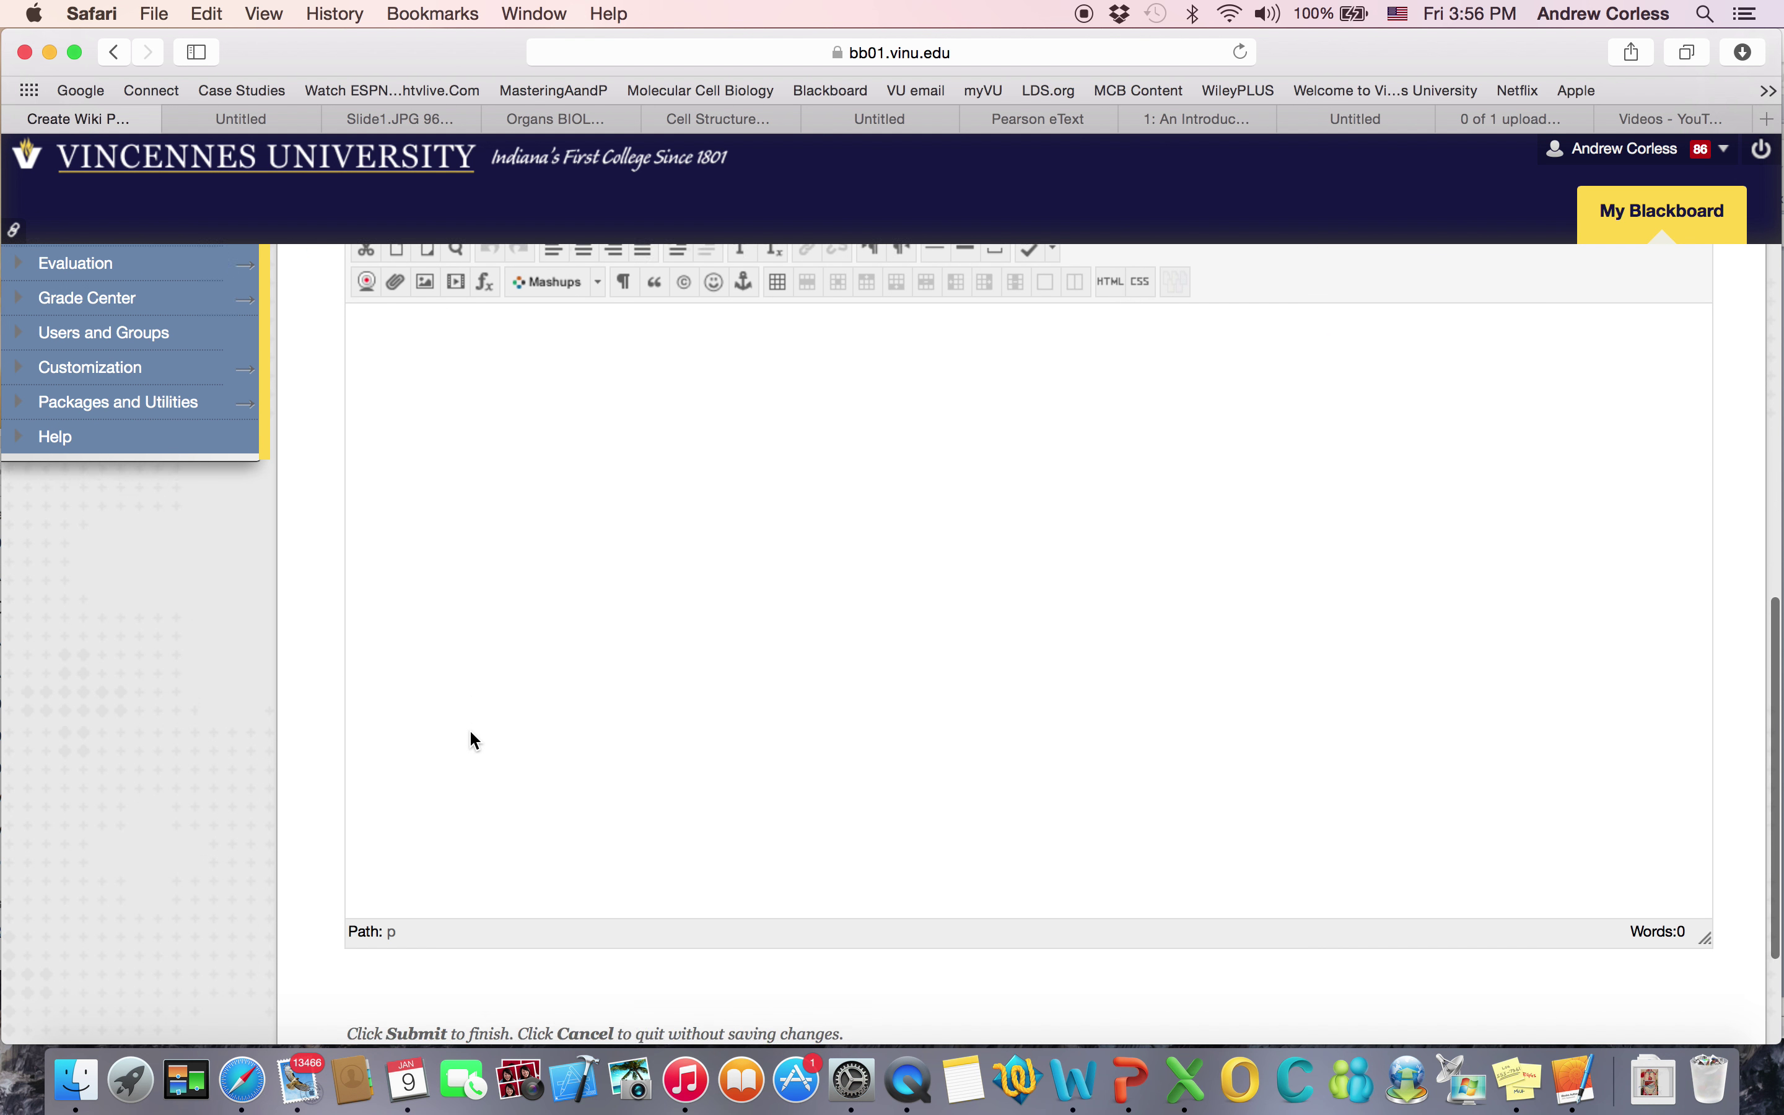
pyautogui.scroll(10, 472, 734)
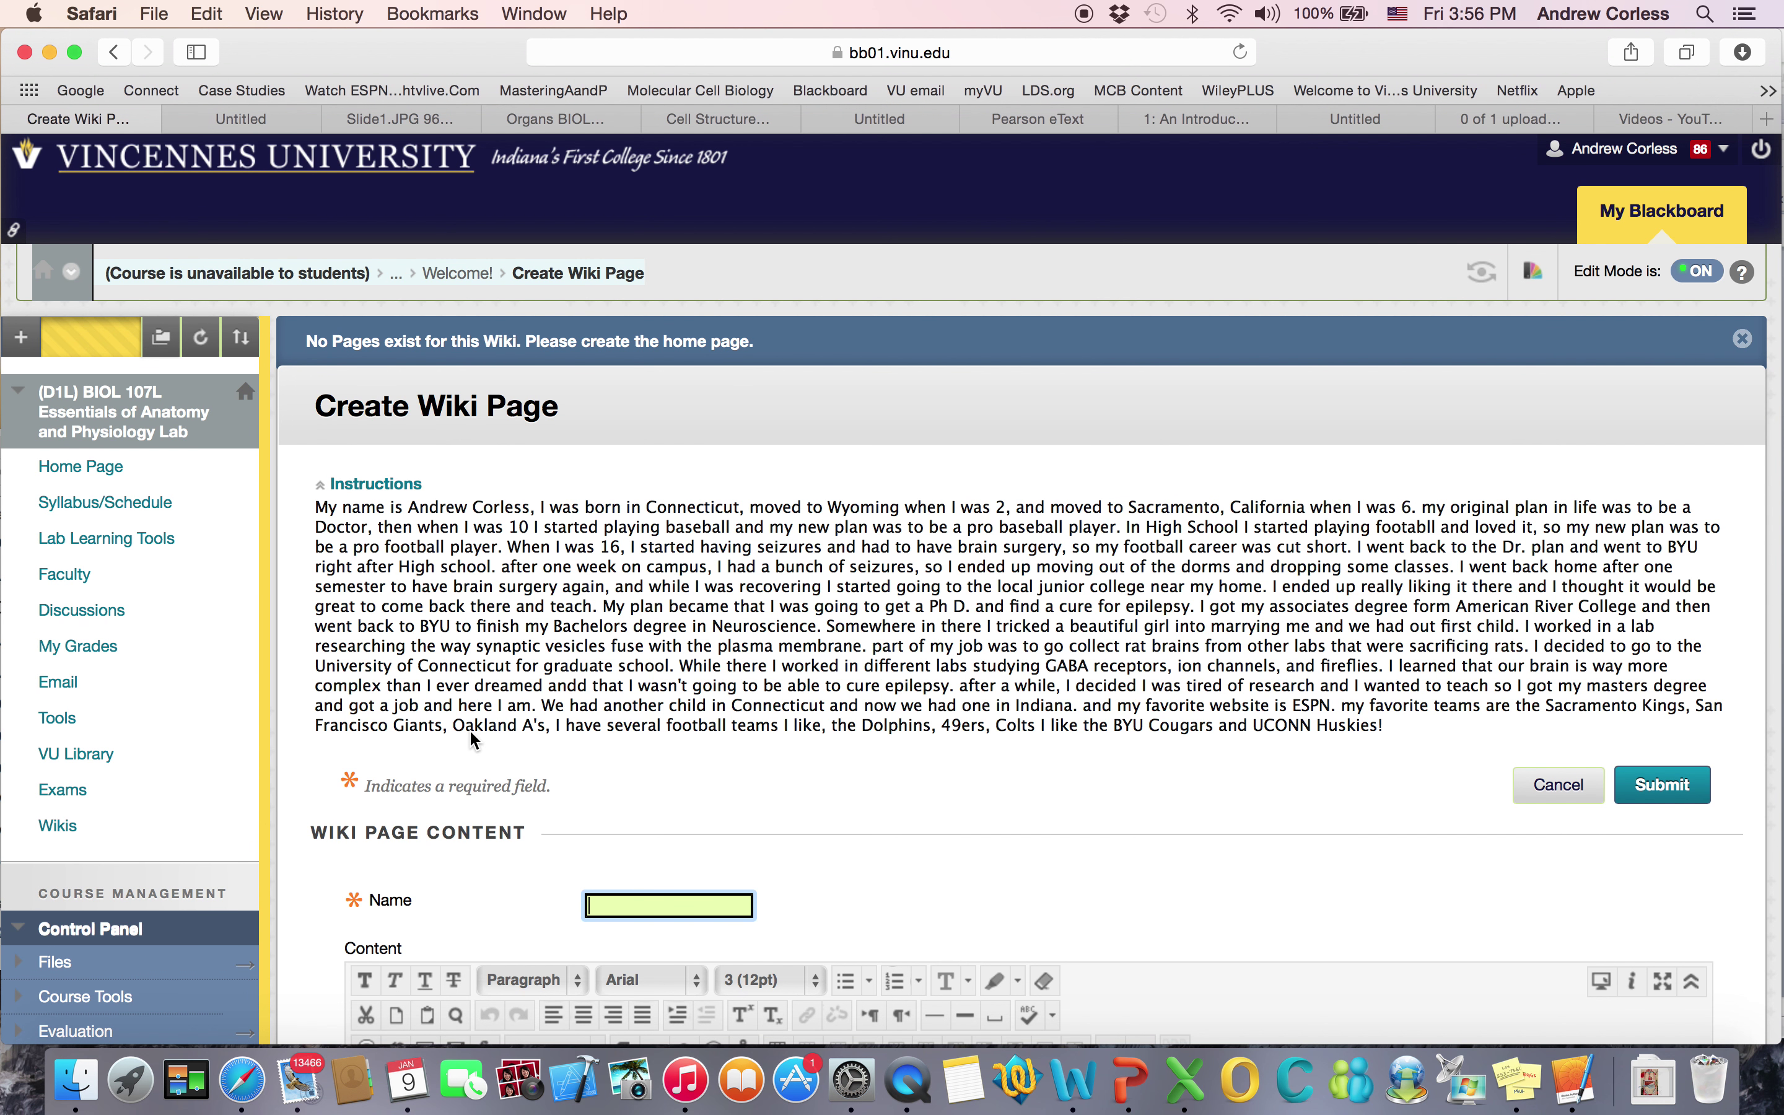
pyautogui.click(66, 826)
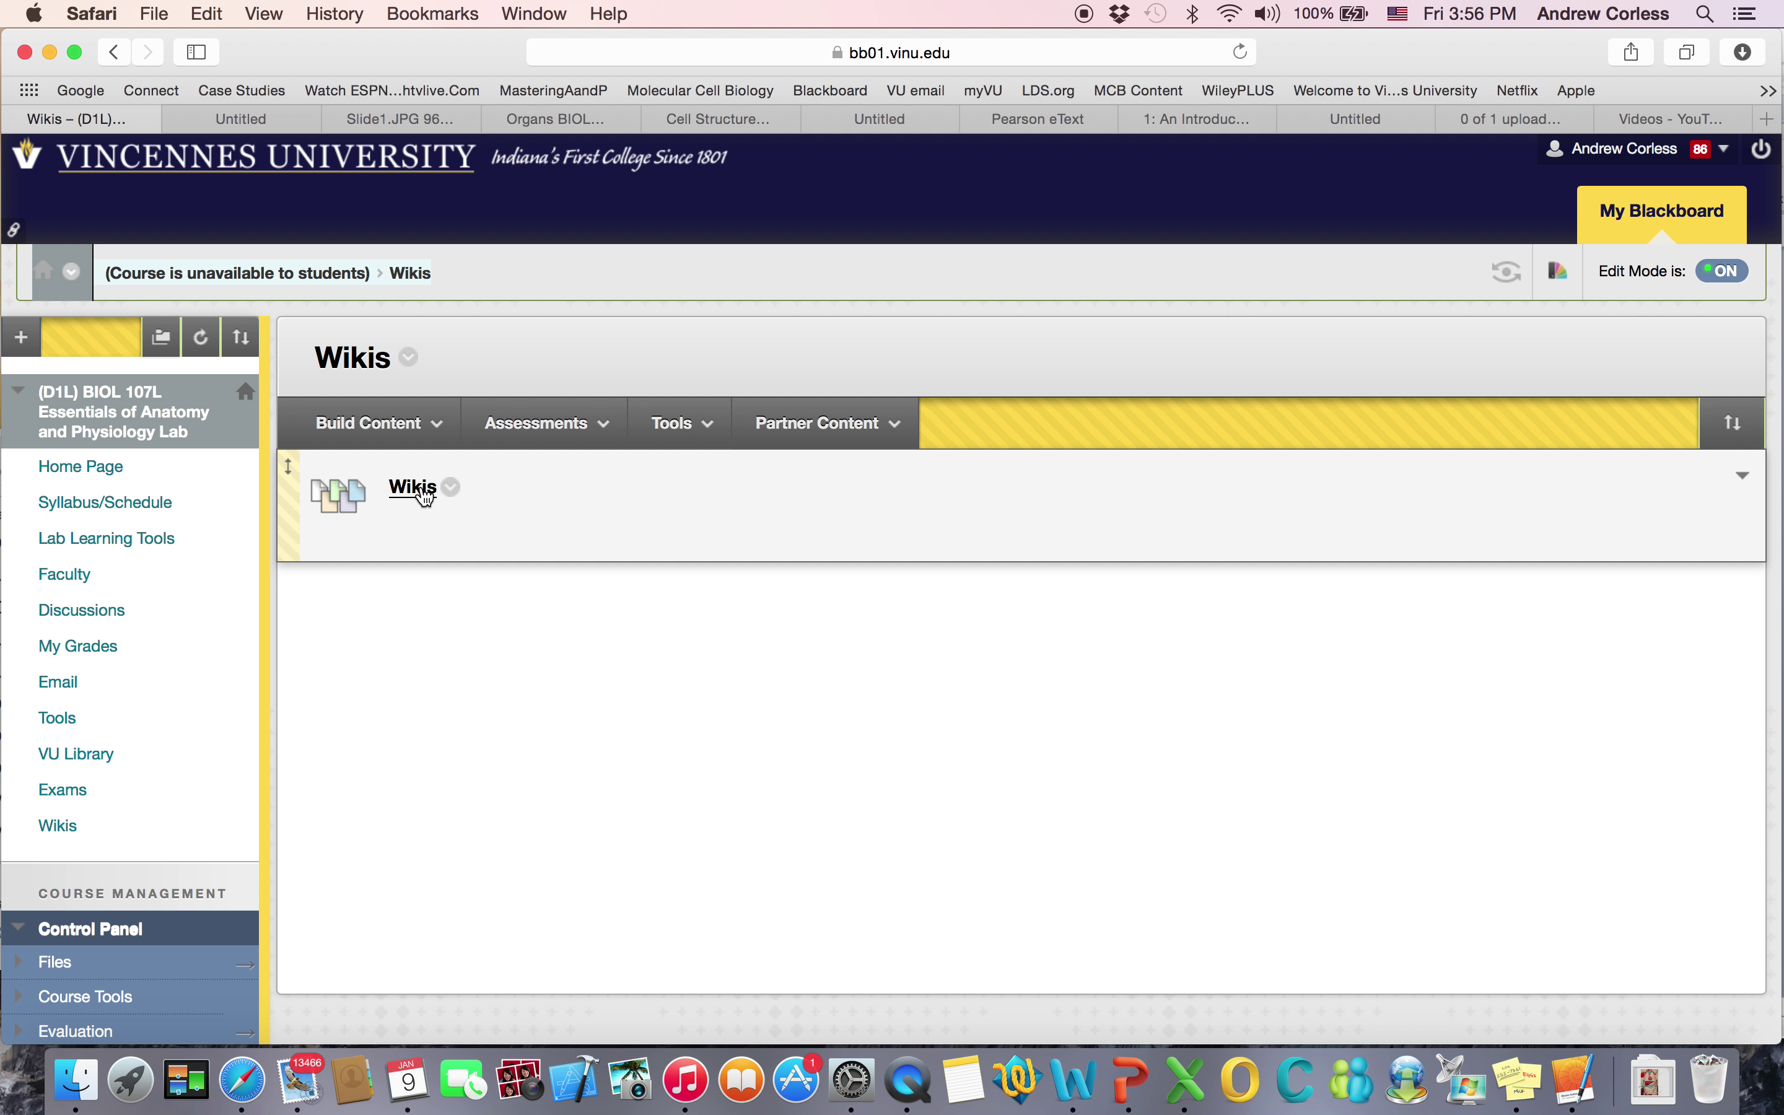
# Step: Open the Wikis link to list the course wikis, including labs 1-2 questions and Welcome!
pyautogui.click(426, 495)
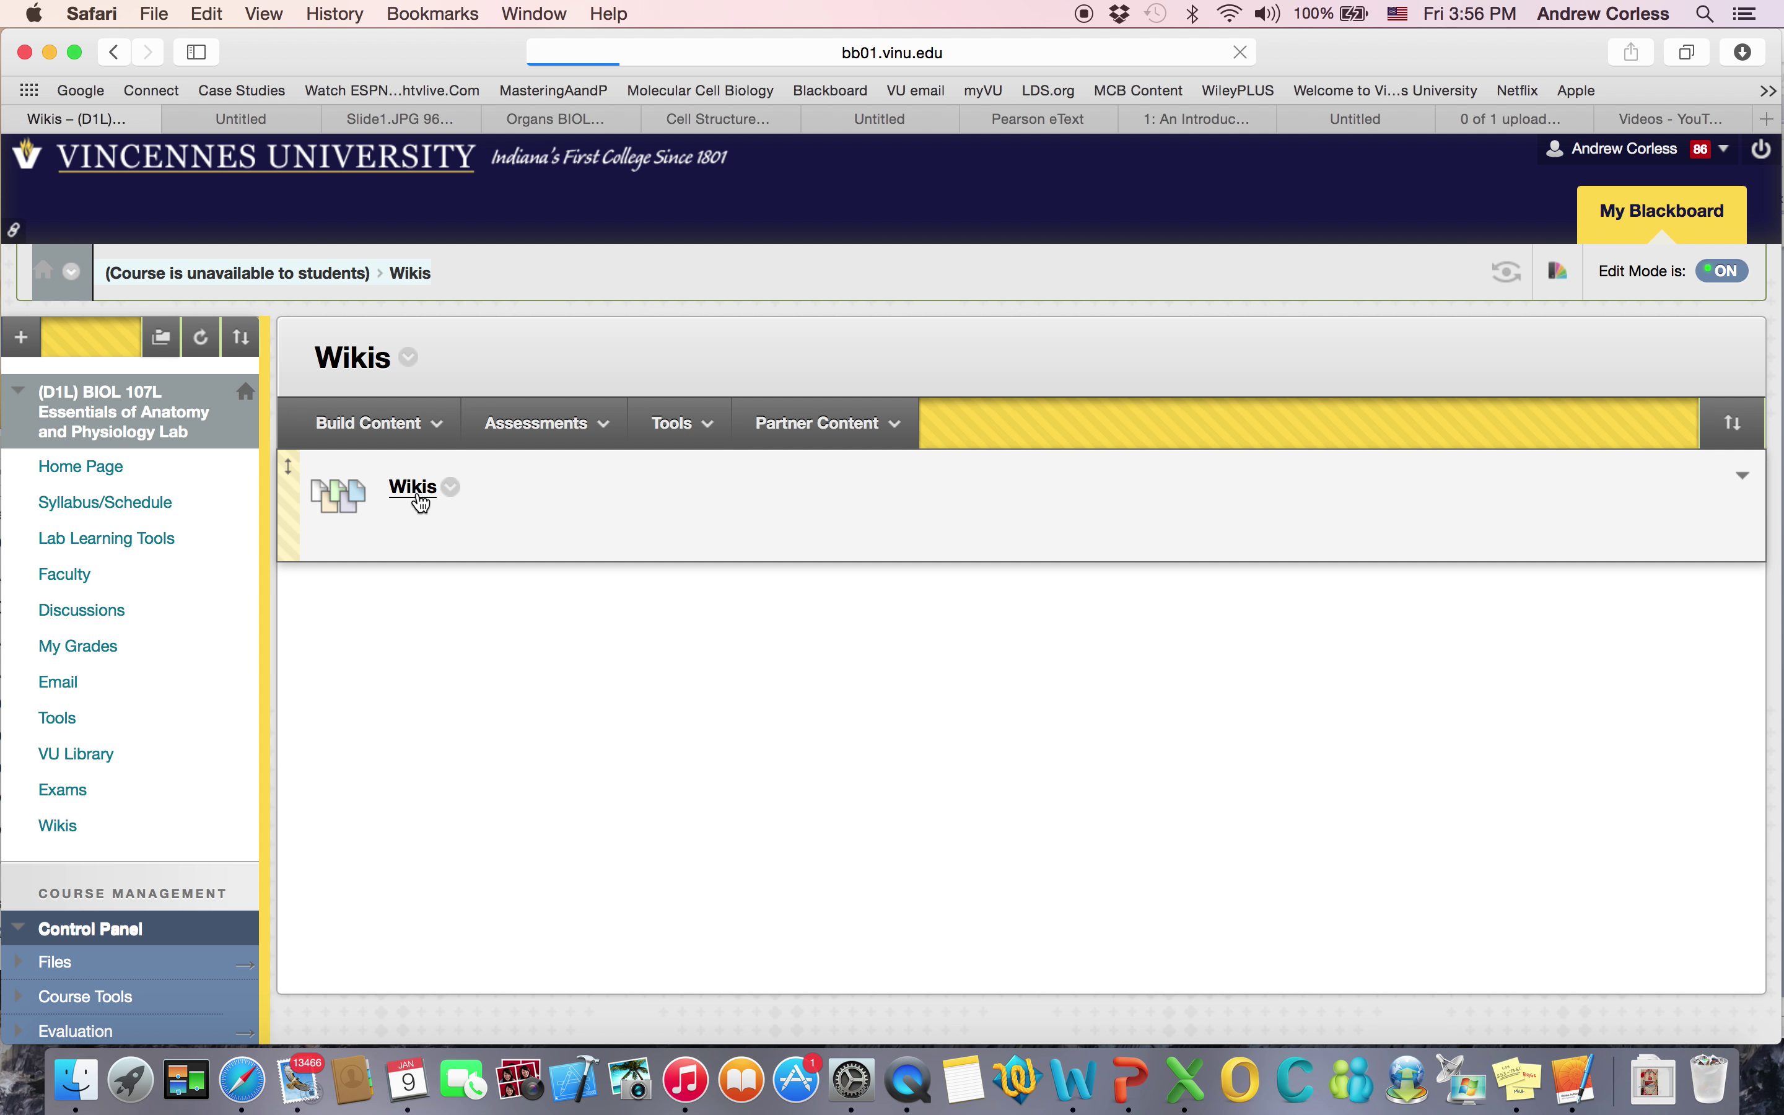